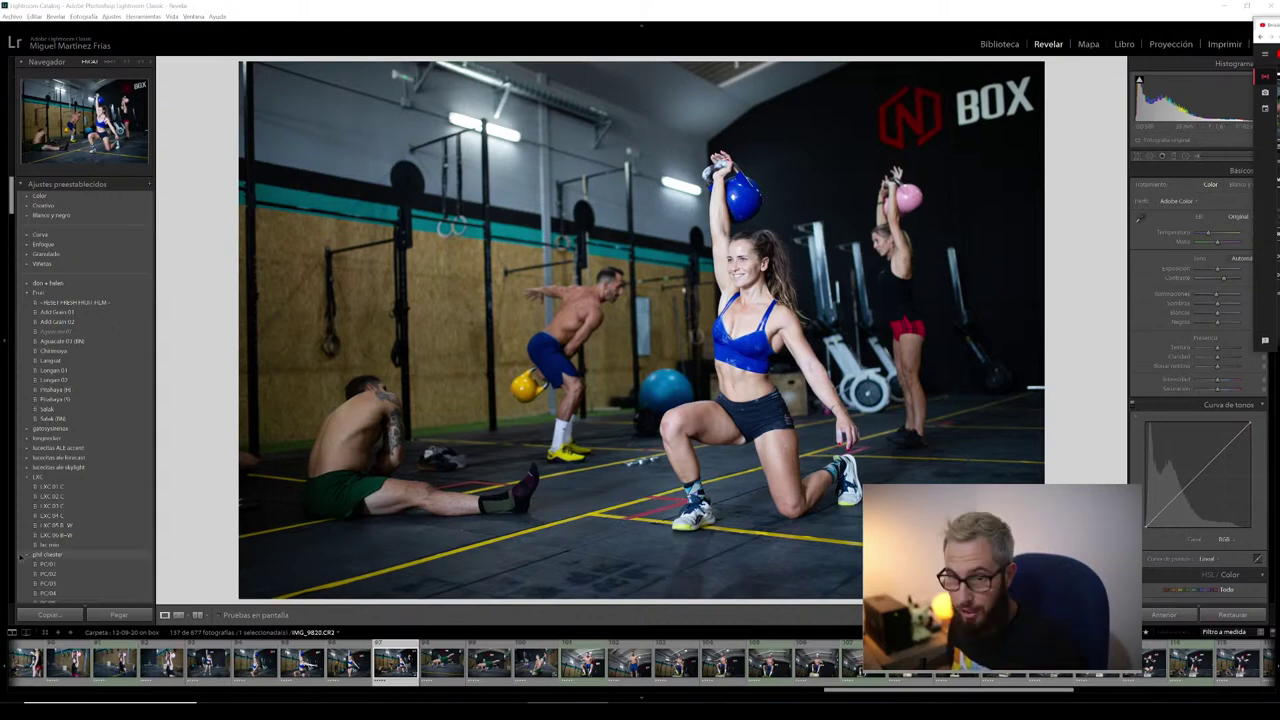
- Glance at the shoot grid, raise Clarity to +25, and zoom in to inspect the gym photo
{"action": "left_click", "coordinate": [999, 44]}
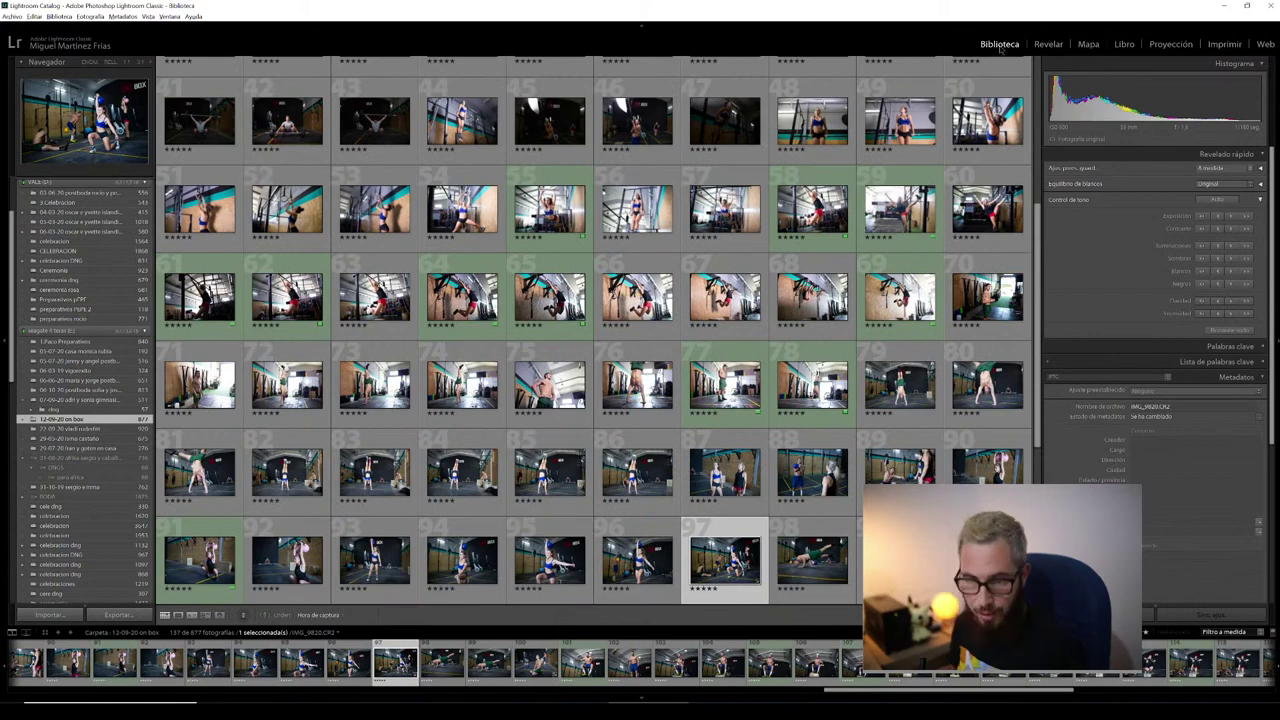
{"action": "left_click", "coordinate": [1045, 44]}
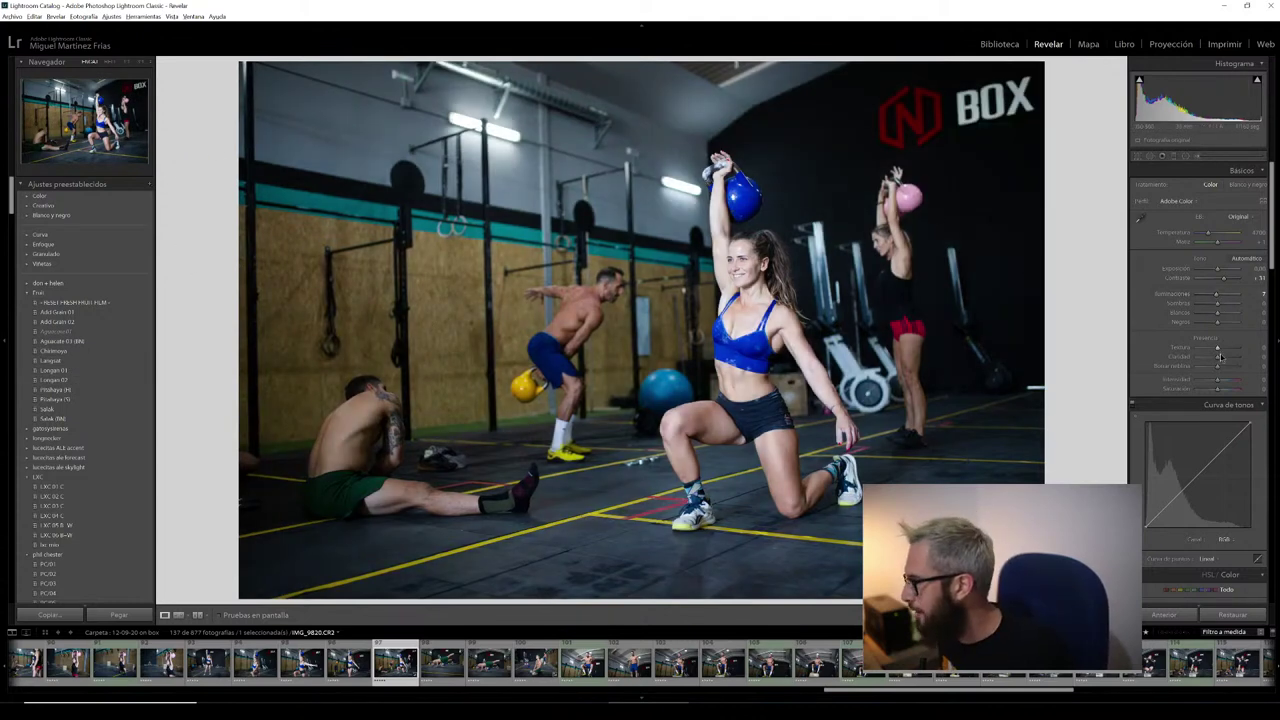
{"action": "left_click_drag", "start_coordinate": [1217, 356], "coordinate": [1222, 357]}
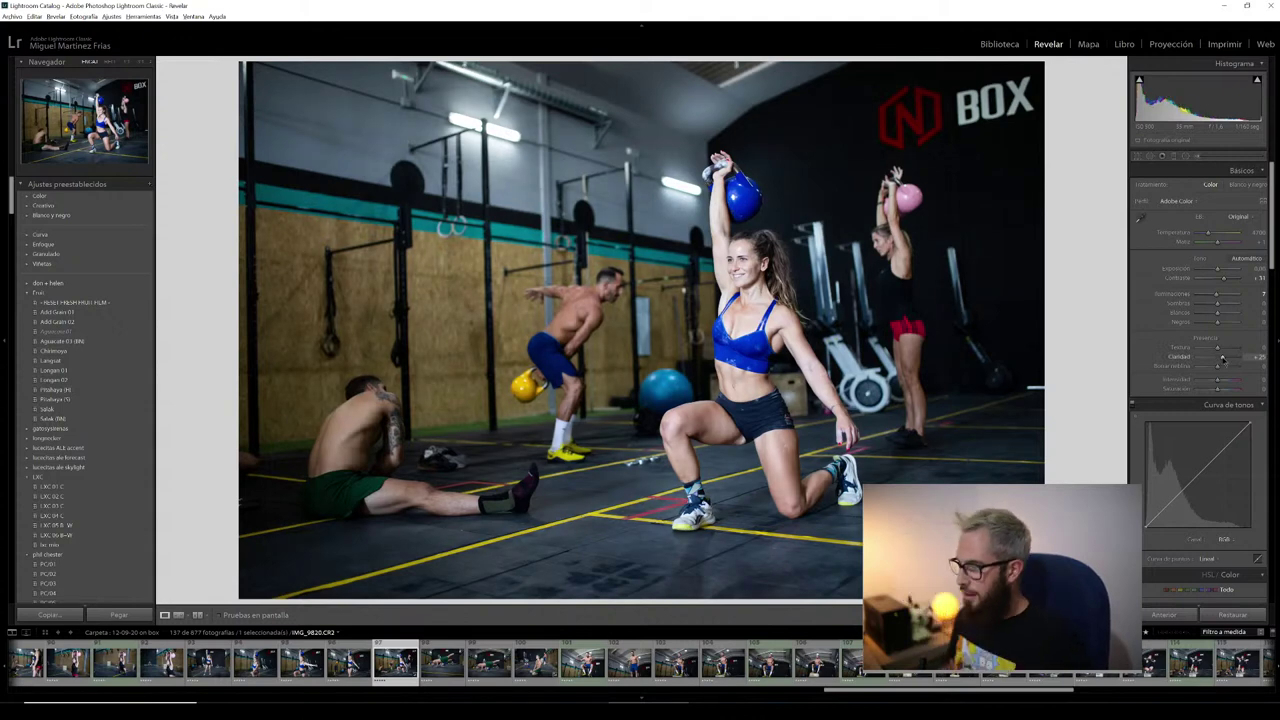
{"action": "scroll", "coordinate": [1150, 415], "scroll_direction": "down", "scroll_amount": 15}
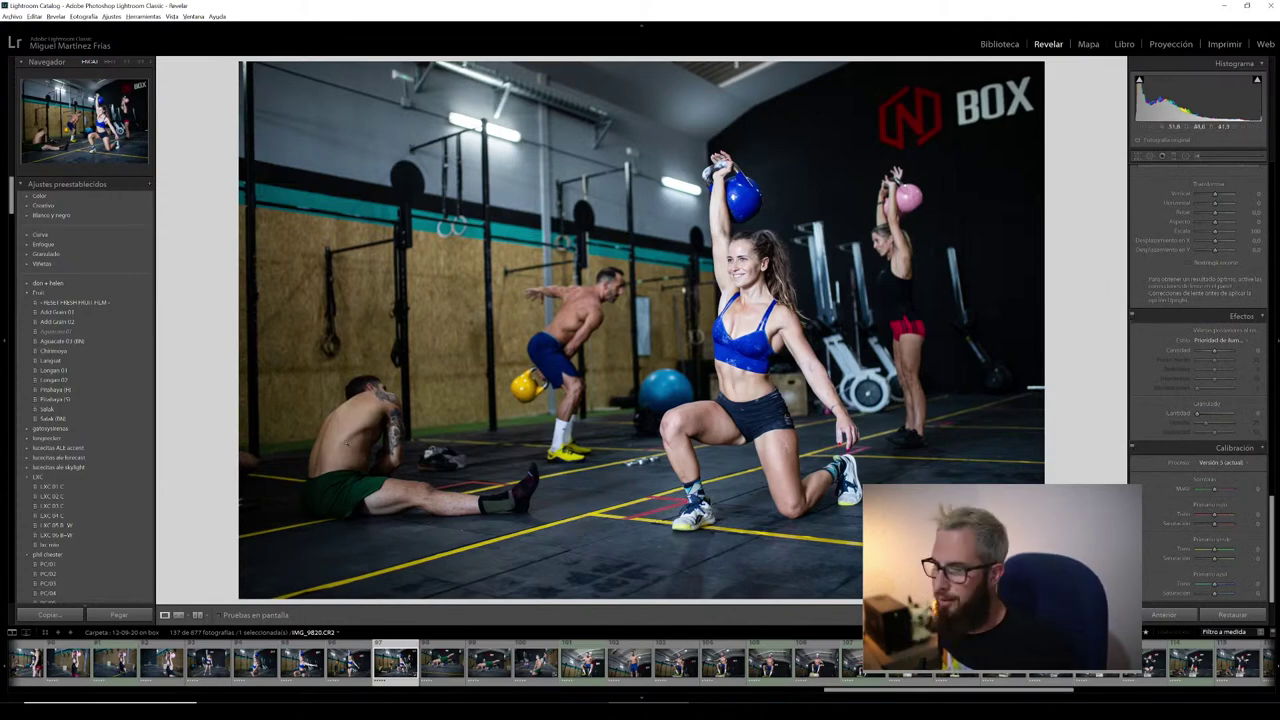
{"action": "left_click", "coordinate": [345, 442]}
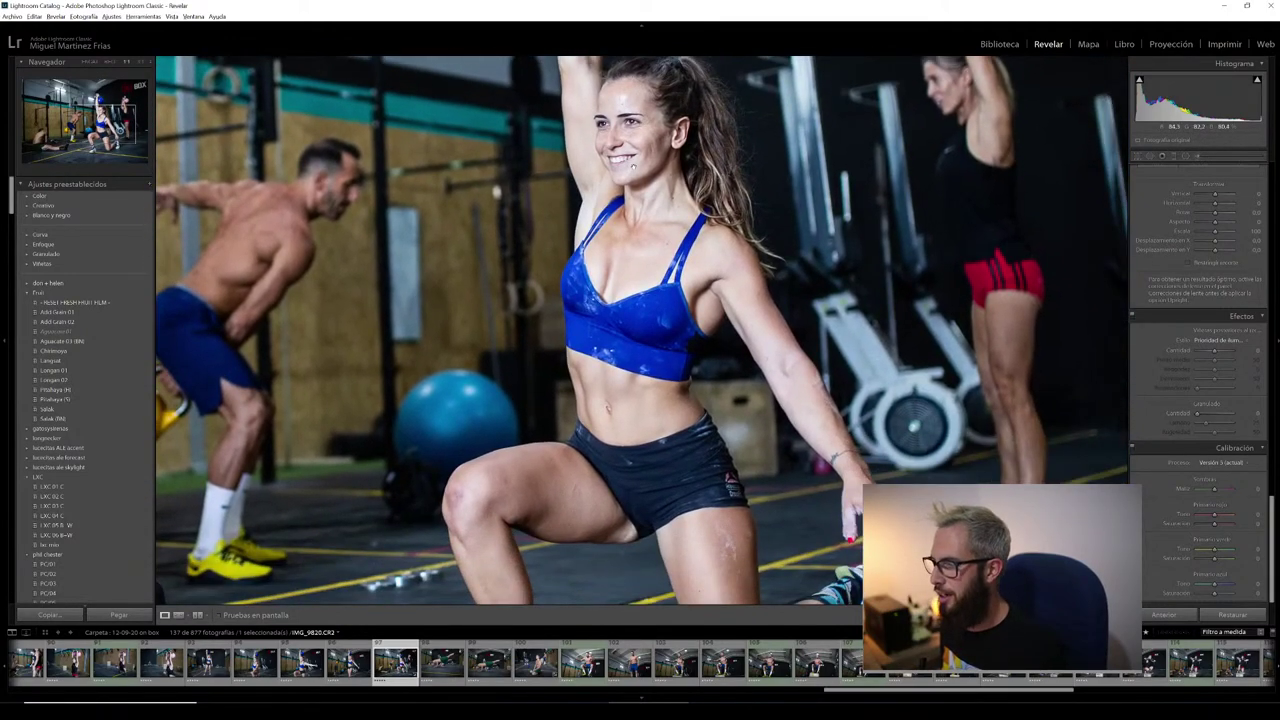
{"action": "key", "text": "z"}
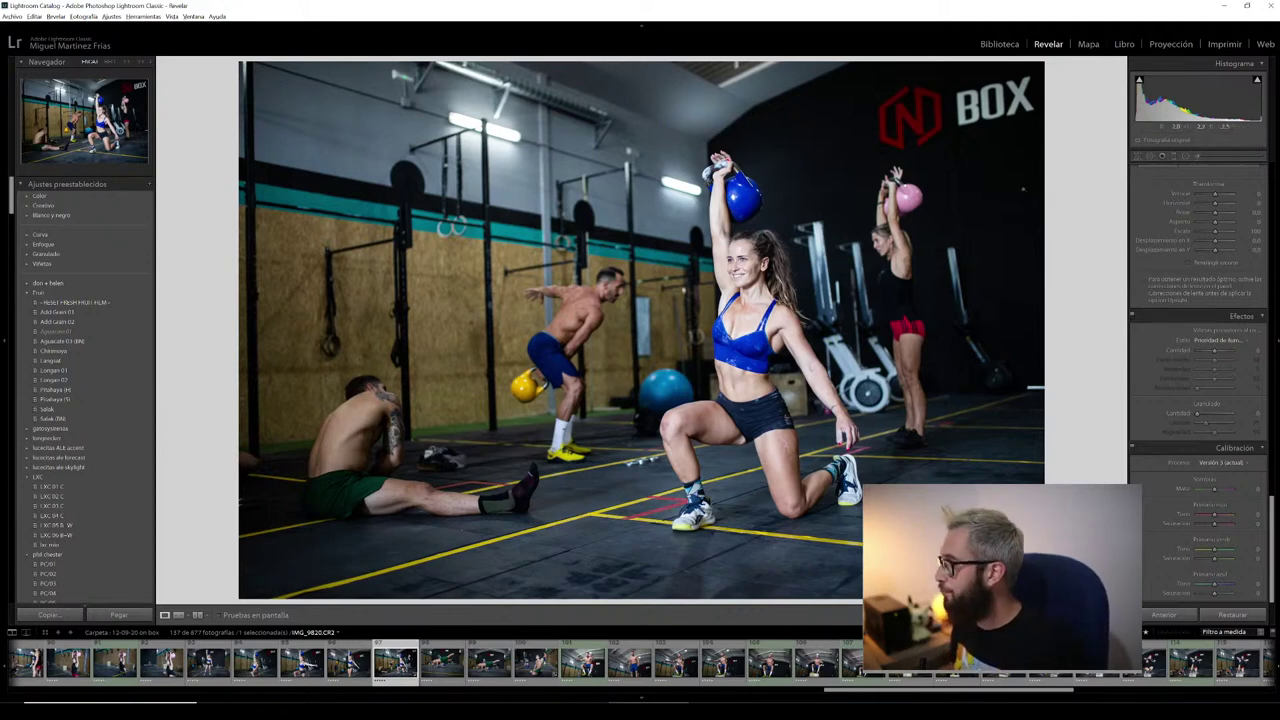
- Raise Luminance noise reduction in the Detail panel
{"action": "scroll", "coordinate": [1170, 346], "scroll_direction": "up", "scroll_amount": 3}
{"action": "scroll", "coordinate": [1185, 380], "scroll_direction": "up", "scroll_amount": 3}
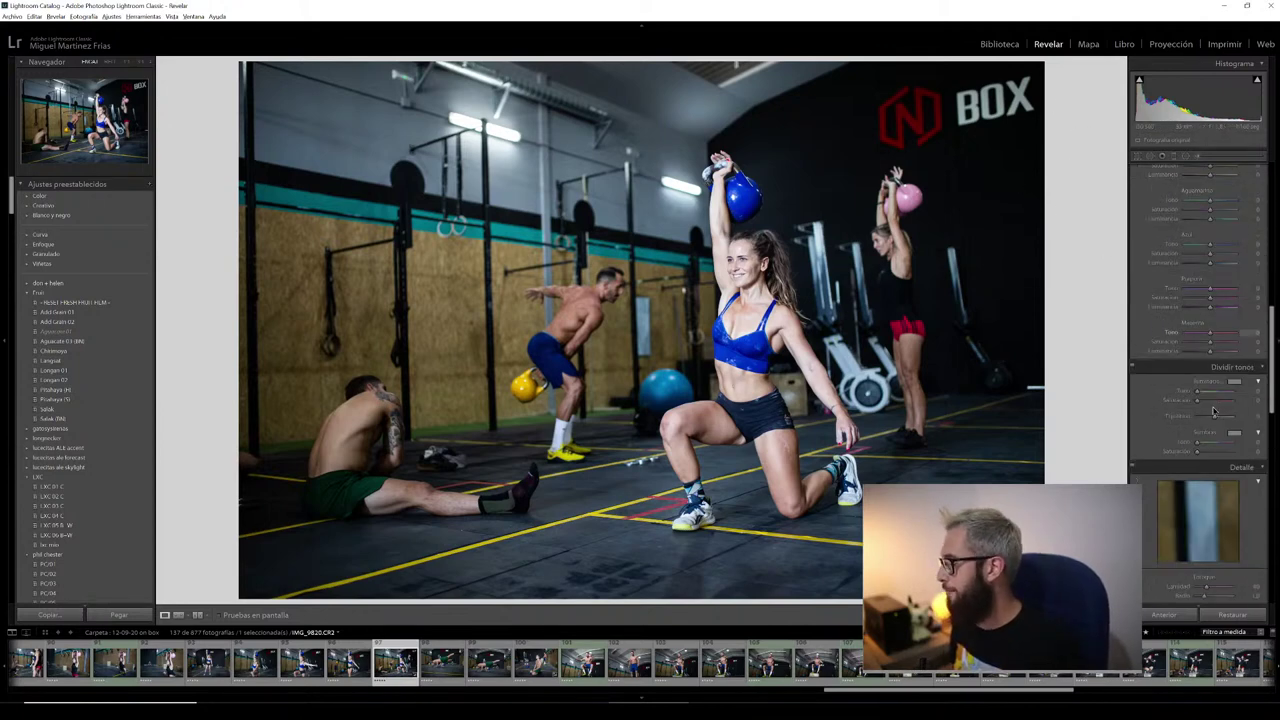
{"action": "scroll", "coordinate": [1200, 413], "scroll_direction": "up", "scroll_amount": 3}
{"action": "scroll", "coordinate": [1218, 446], "scroll_direction": "up", "scroll_amount": 3}
{"action": "left_click_drag", "start_coordinate": [1198, 418], "coordinate": [1212, 418]}
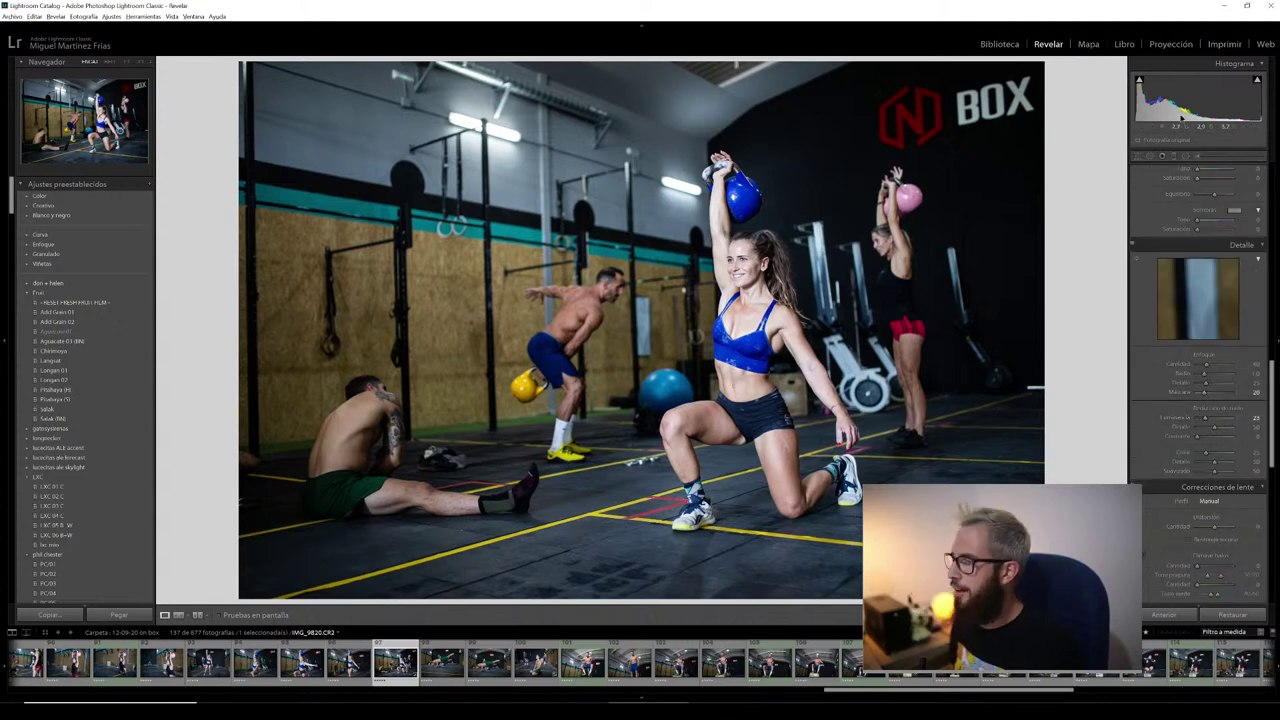
{"action": "scroll", "coordinate": [1190, 360], "scroll_direction": "up", "scroll_amount": 3}
{"action": "scroll", "coordinate": [1170, 320], "scroll_direction": "up", "scroll_amount": 2}
{"action": "scroll", "coordinate": [1155, 366], "scroll_direction": "up", "scroll_amount": 2}
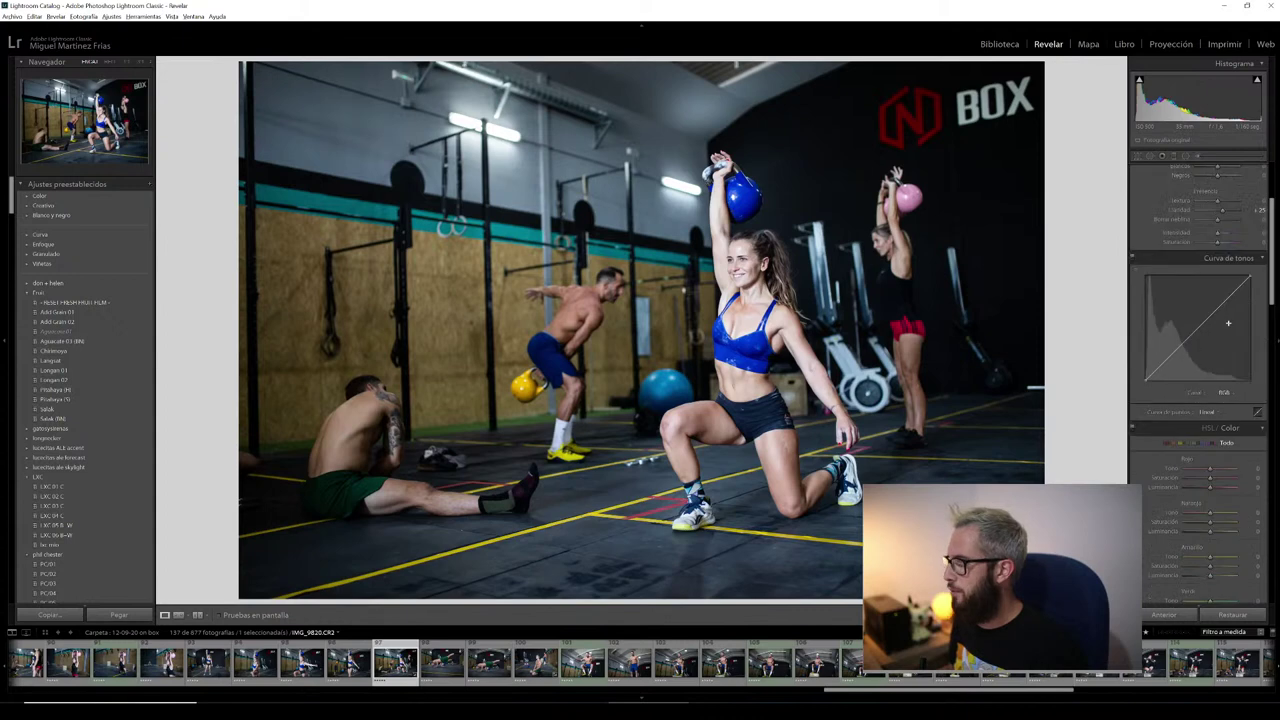
- Shape a custom tone curve, set Highlights to about -35, and shift the yellow hue toward orange
{"action": "mouse_move", "coordinate": [1229, 297]}
{"action": "left_mouse_down"}
{"action": "mouse_move", "coordinate": [1172, 350]}
{"action": "mouse_move", "coordinate": [1248, 276]}
{"action": "left_mouse_up"}
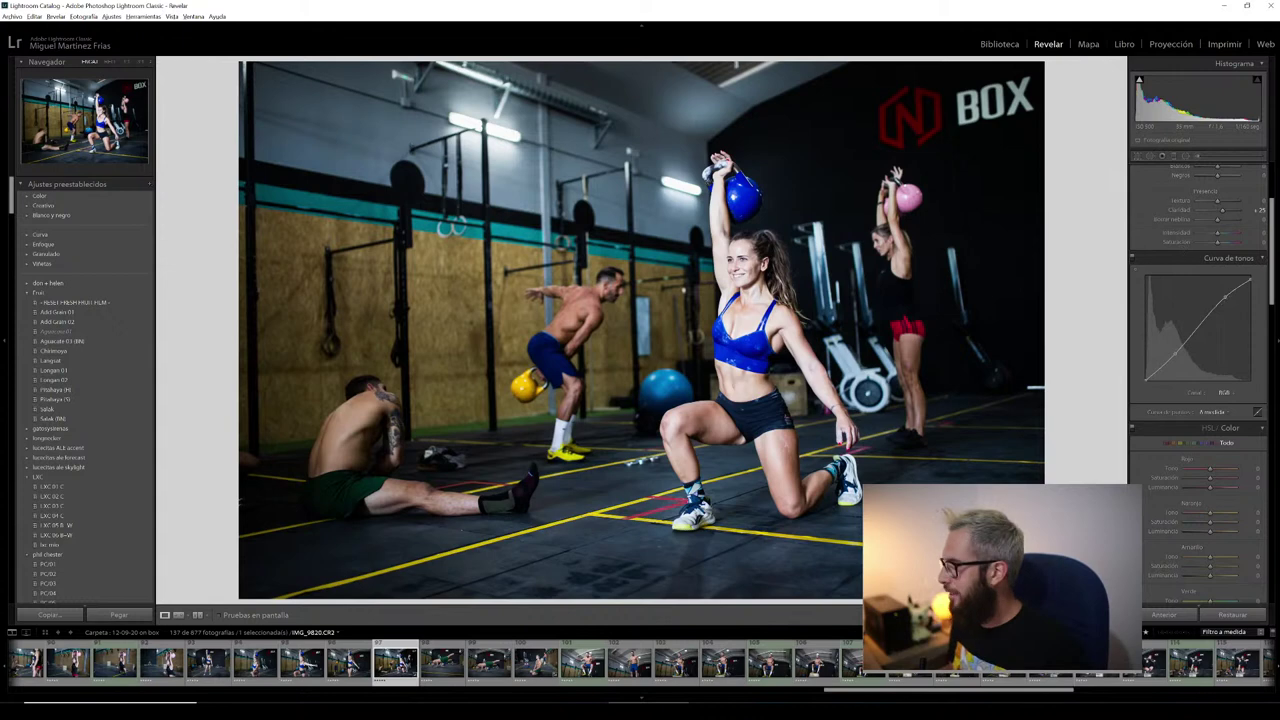
{"action": "scroll", "coordinate": [1200, 220], "scroll_direction": "up", "scroll_amount": 3}
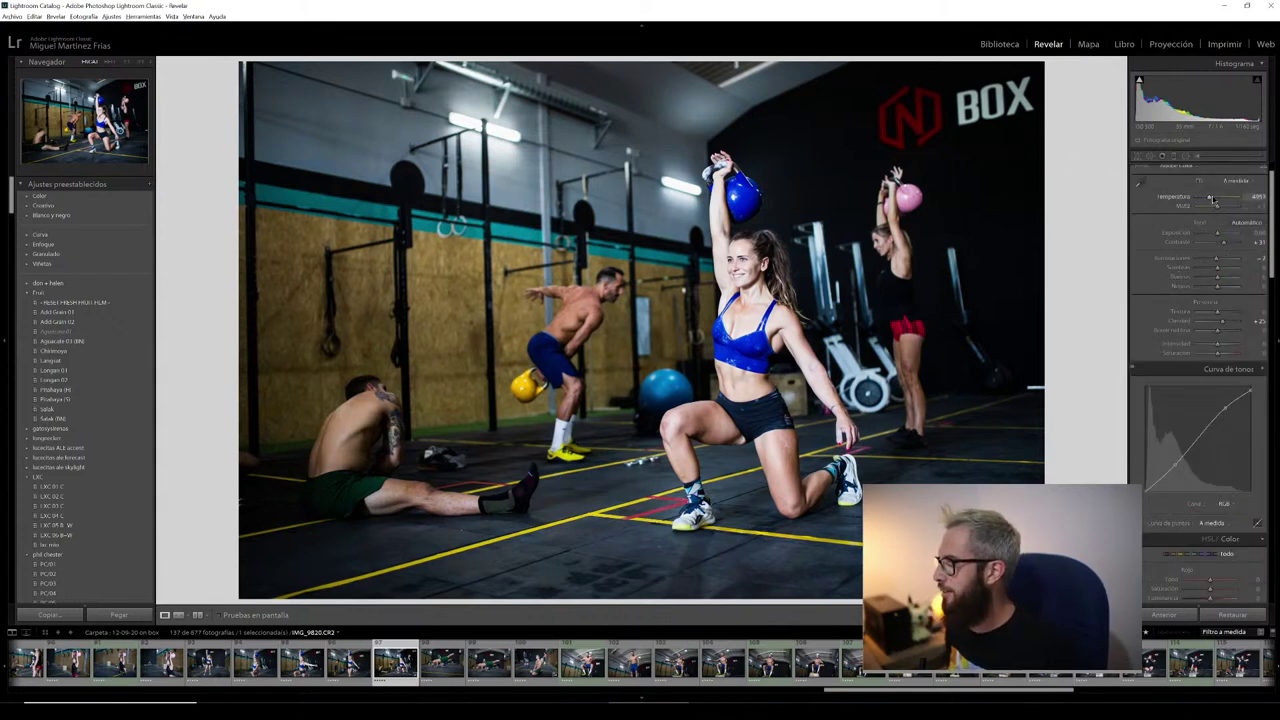
{"action": "left_click_drag", "start_coordinate": [1216, 259], "coordinate": [1180, 258]}
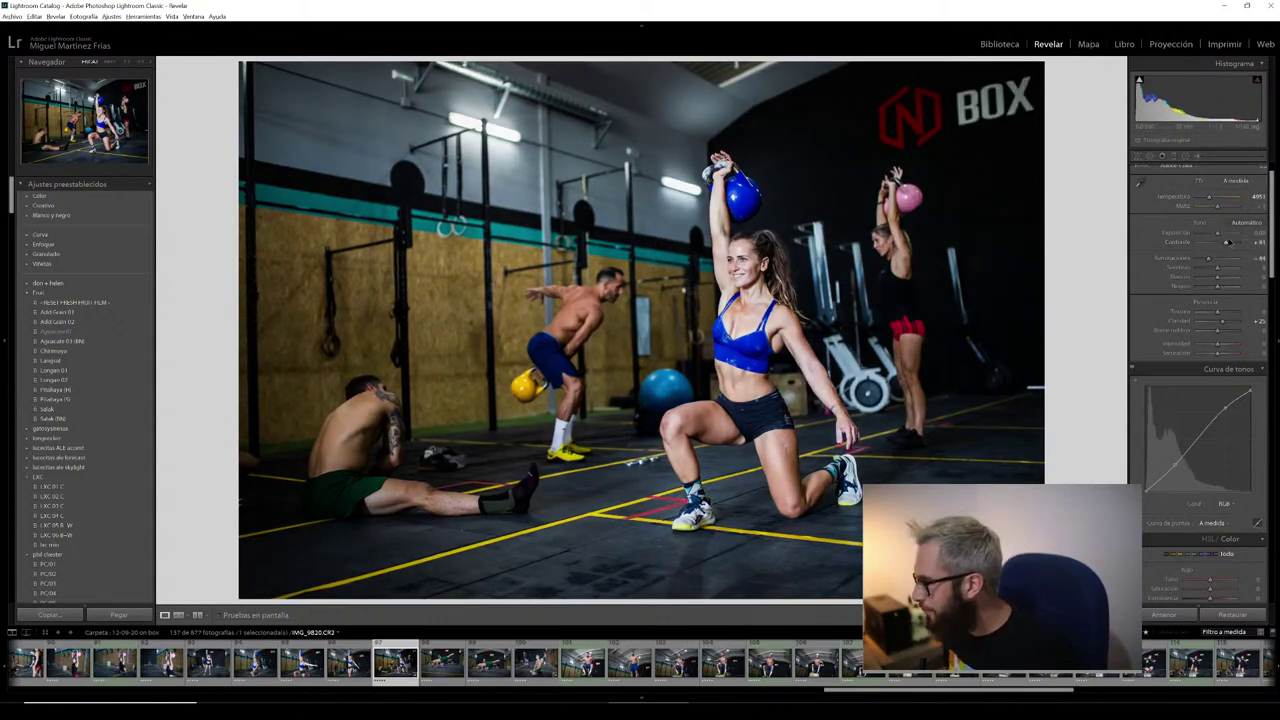
{"action": "left_click", "coordinate": [1232, 614]}
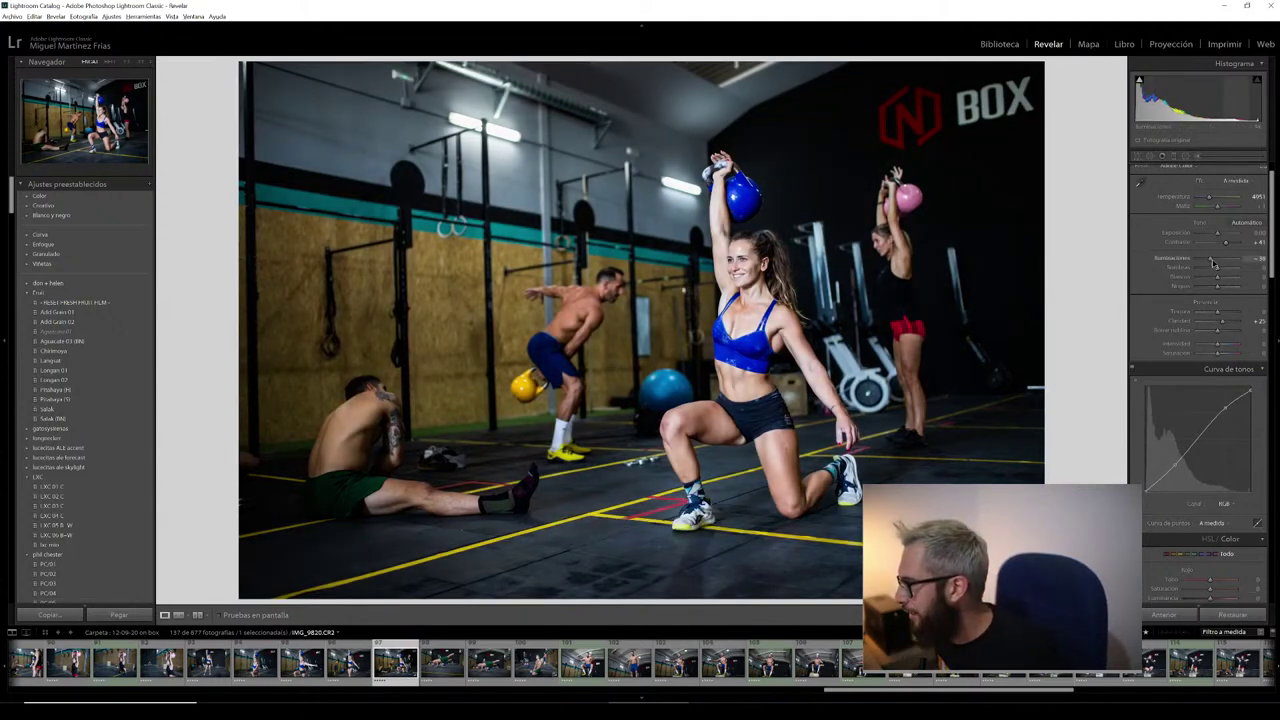
{"action": "left_click_drag", "start_coordinate": [1207, 258], "coordinate": [1211, 258]}
{"action": "scroll", "coordinate": [1204, 312], "scroll_direction": "down", "scroll_amount": 5}
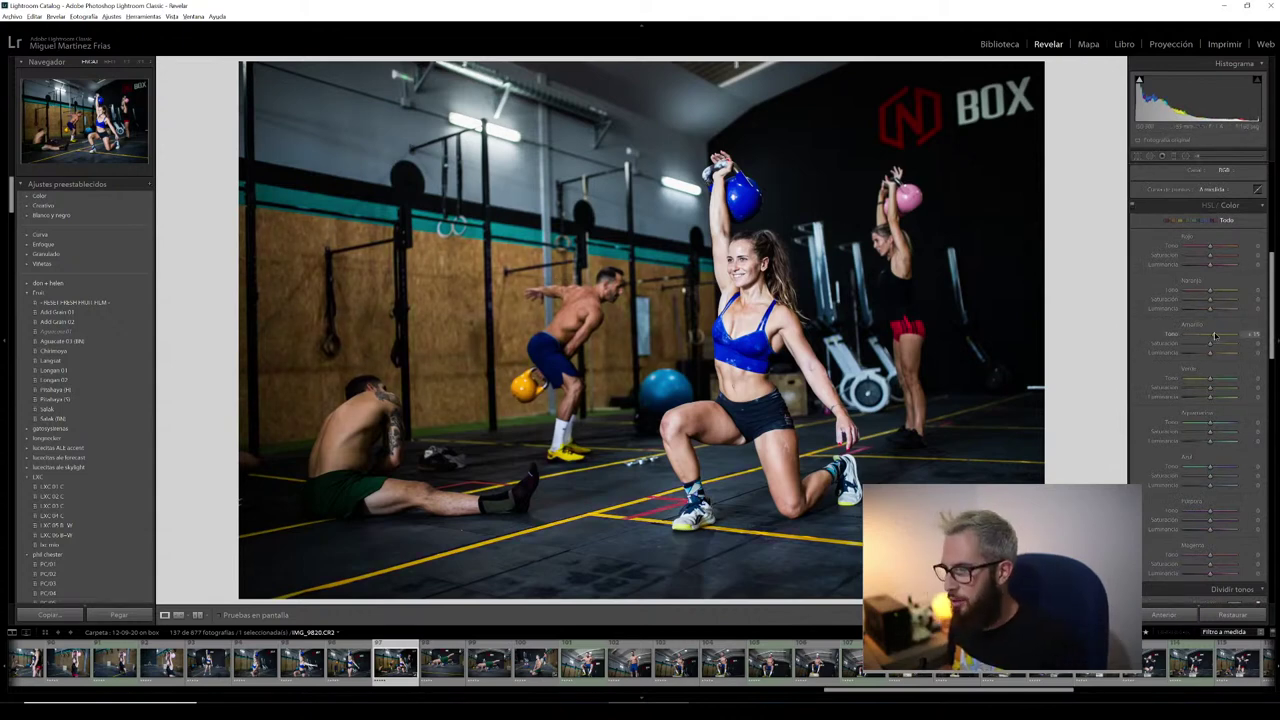
{"action": "left_click_drag", "start_coordinate": [1215, 336], "coordinate": [1196, 338]}
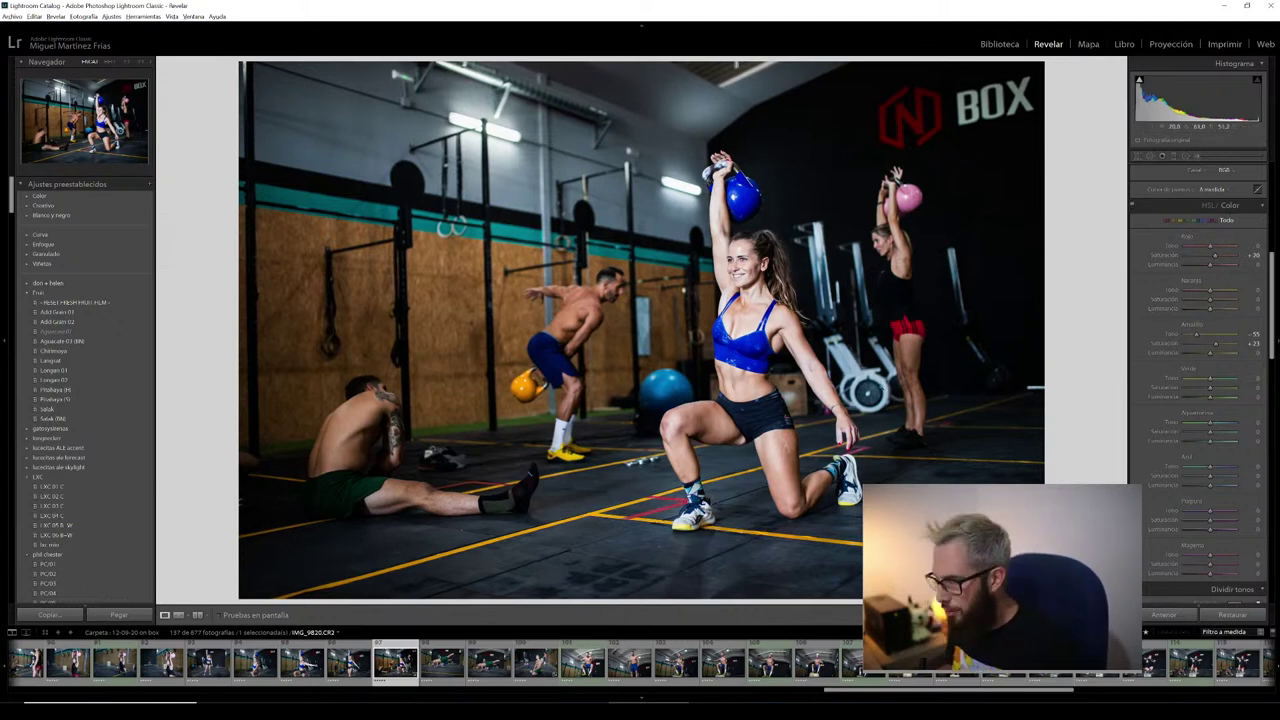
- Reset the photo's edits, undo the reset, and fine-tune Exposure
{"action": "left_click", "coordinate": [1222, 616]}
{"action": "key", "text": "ctrl+z"}
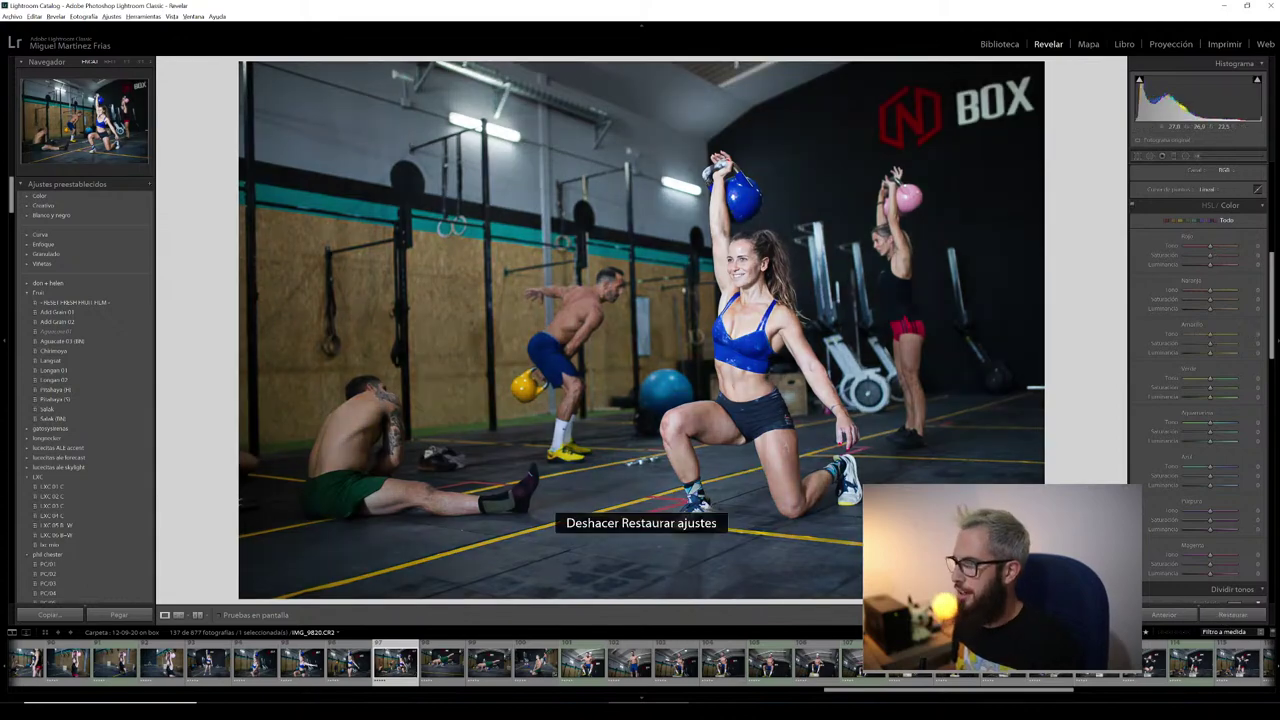
{"action": "scroll", "coordinate": [1220, 278], "scroll_direction": "up", "scroll_amount": 5}
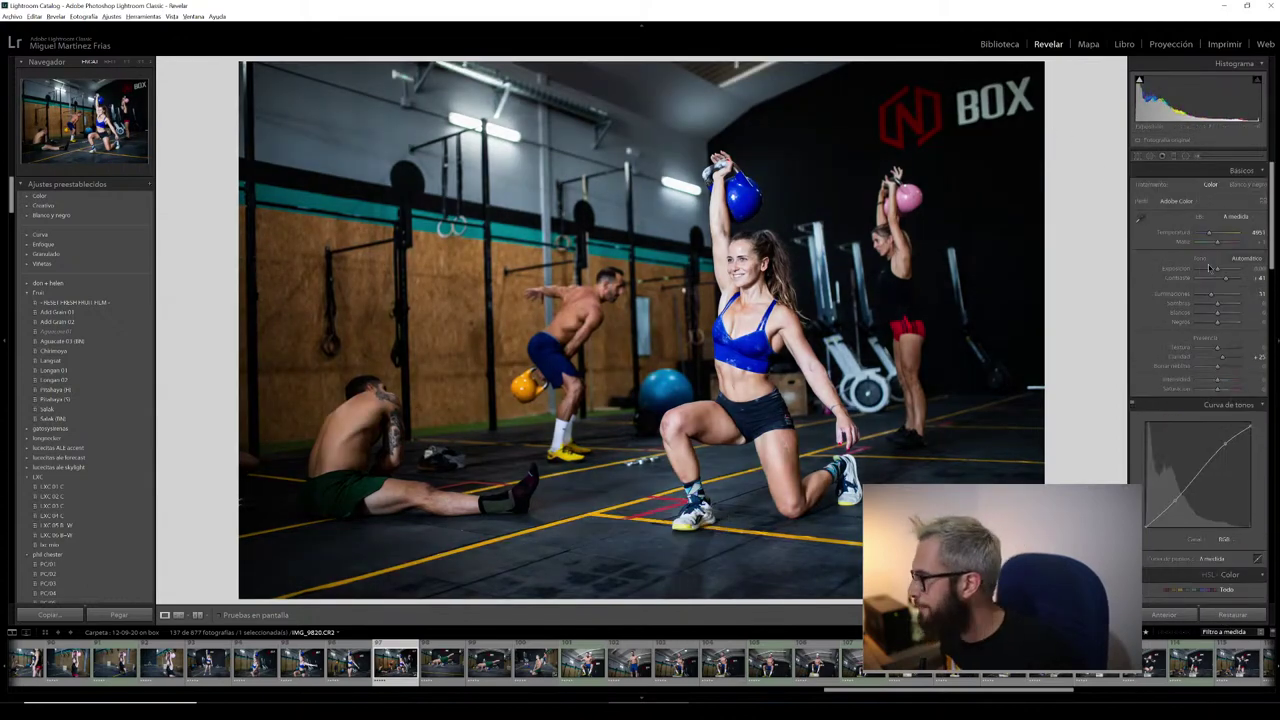
{"action": "left_click_drag", "start_coordinate": [1219, 270], "coordinate": [1219, 270]}
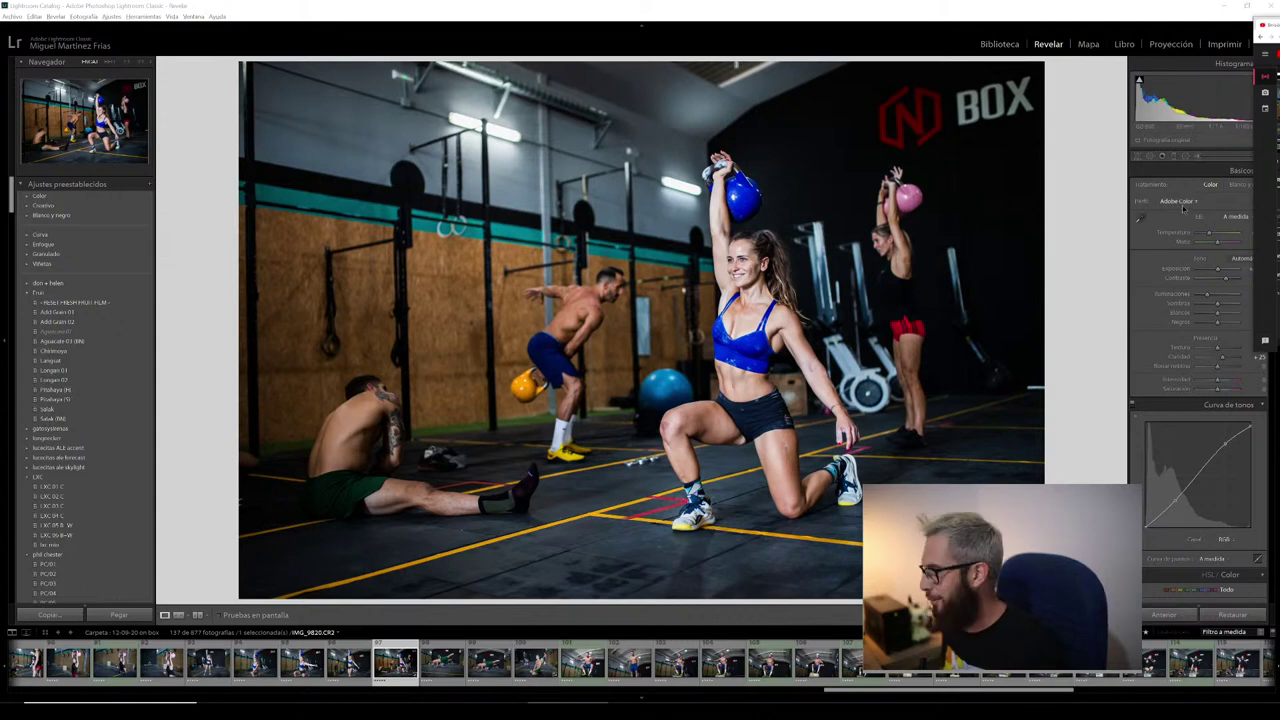
- Bring Lightroom back in front and scroll the right panels down to Detail
{"action": "left_click", "coordinate": [1043, 5]}
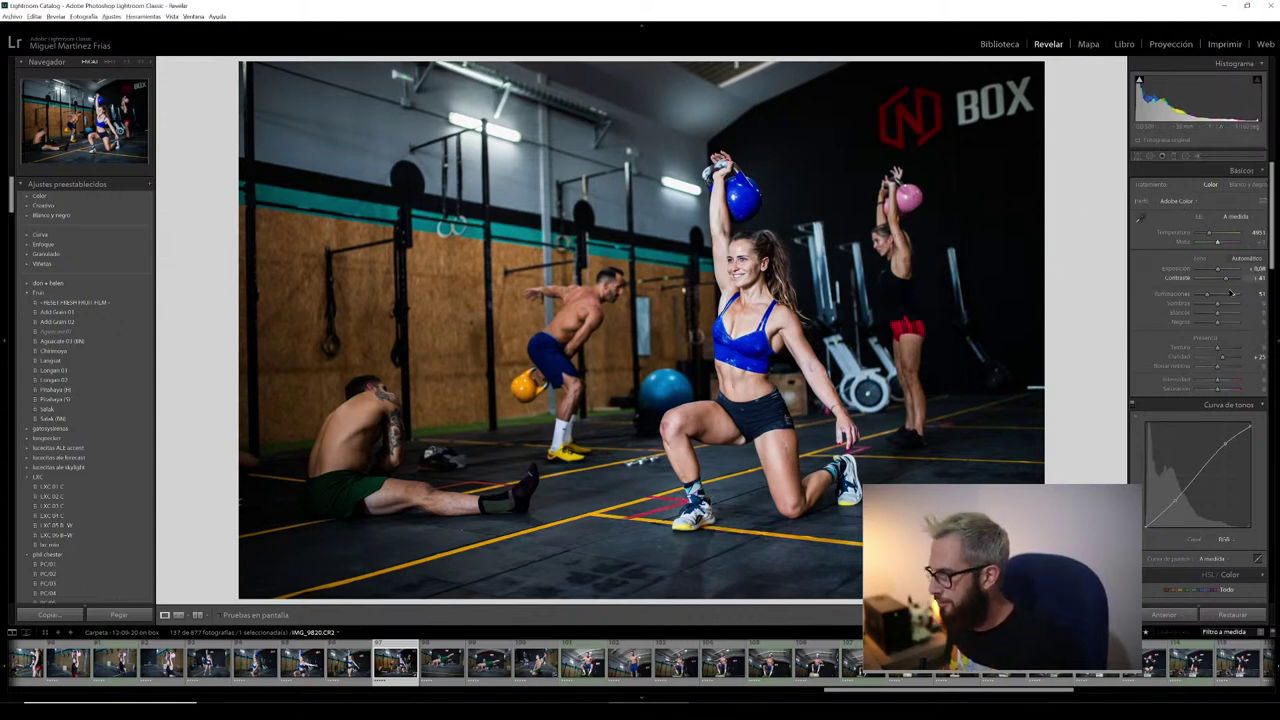
{"action": "scroll", "coordinate": [1215, 450], "scroll_direction": "down", "scroll_amount": 5}
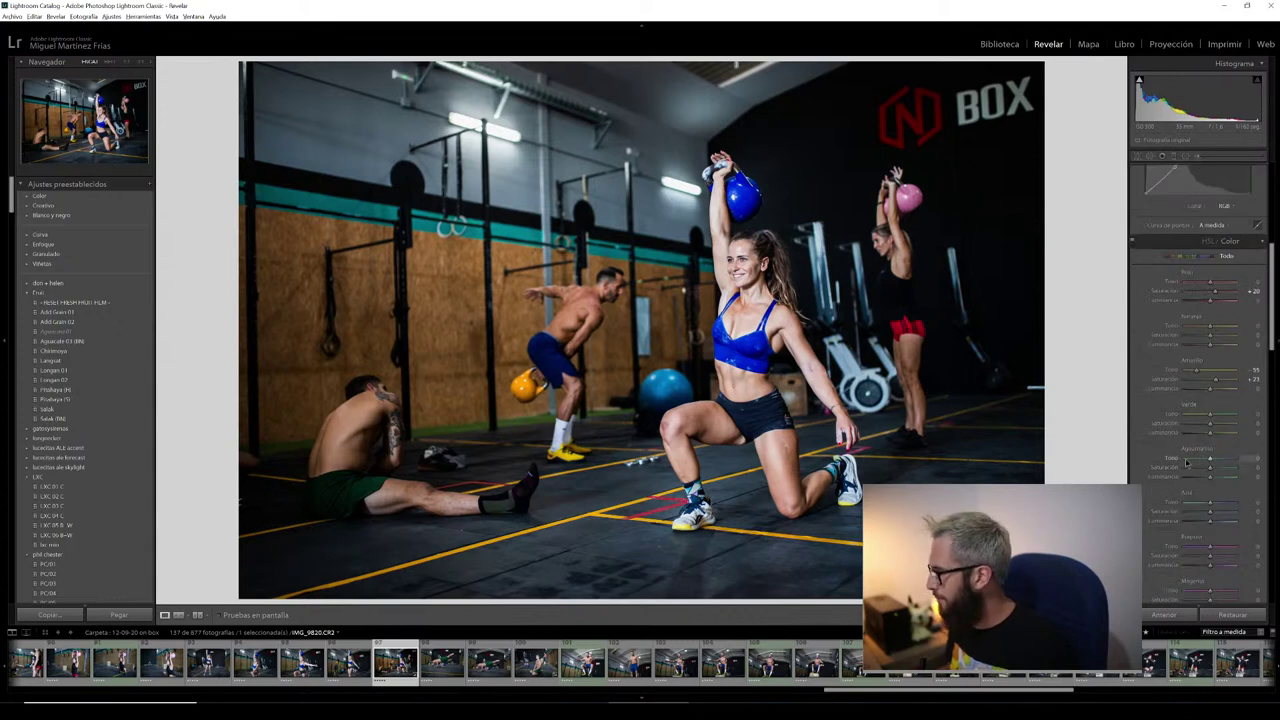
{"action": "scroll", "coordinate": [1183, 452], "scroll_direction": "down", "scroll_amount": 2}
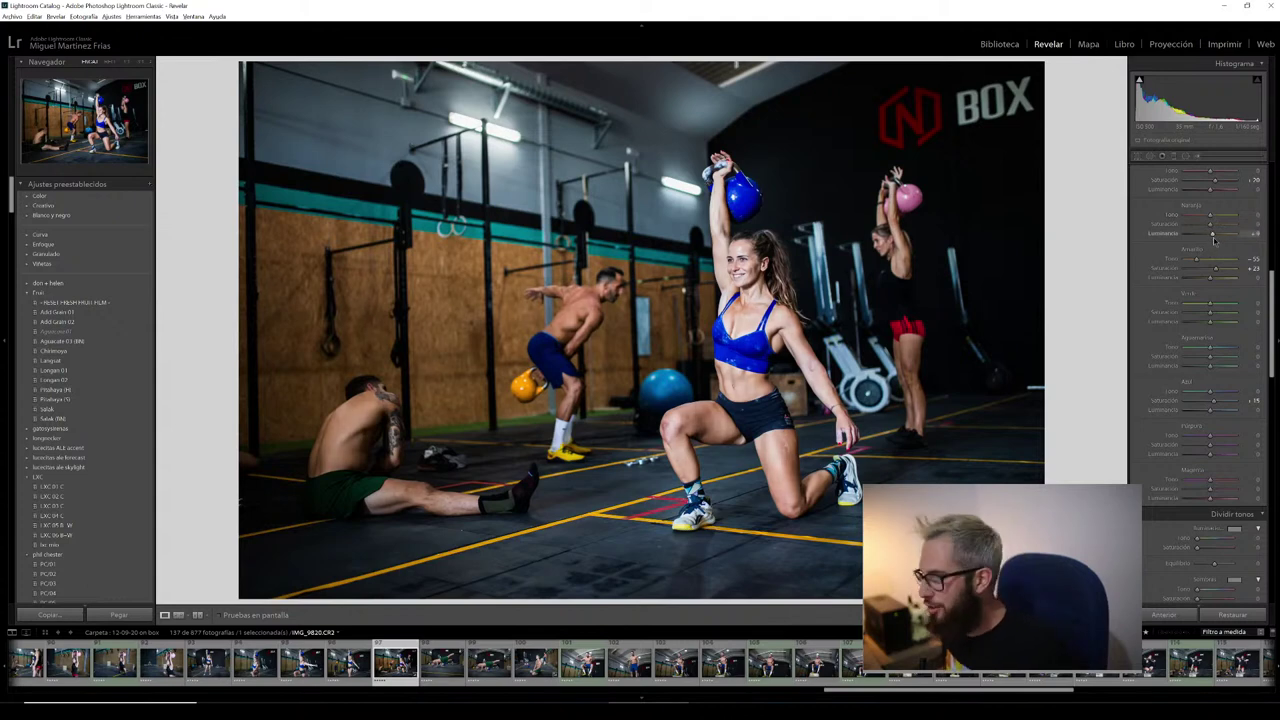
{"action": "scroll", "coordinate": [1173, 355], "scroll_direction": "down", "scroll_amount": 3}
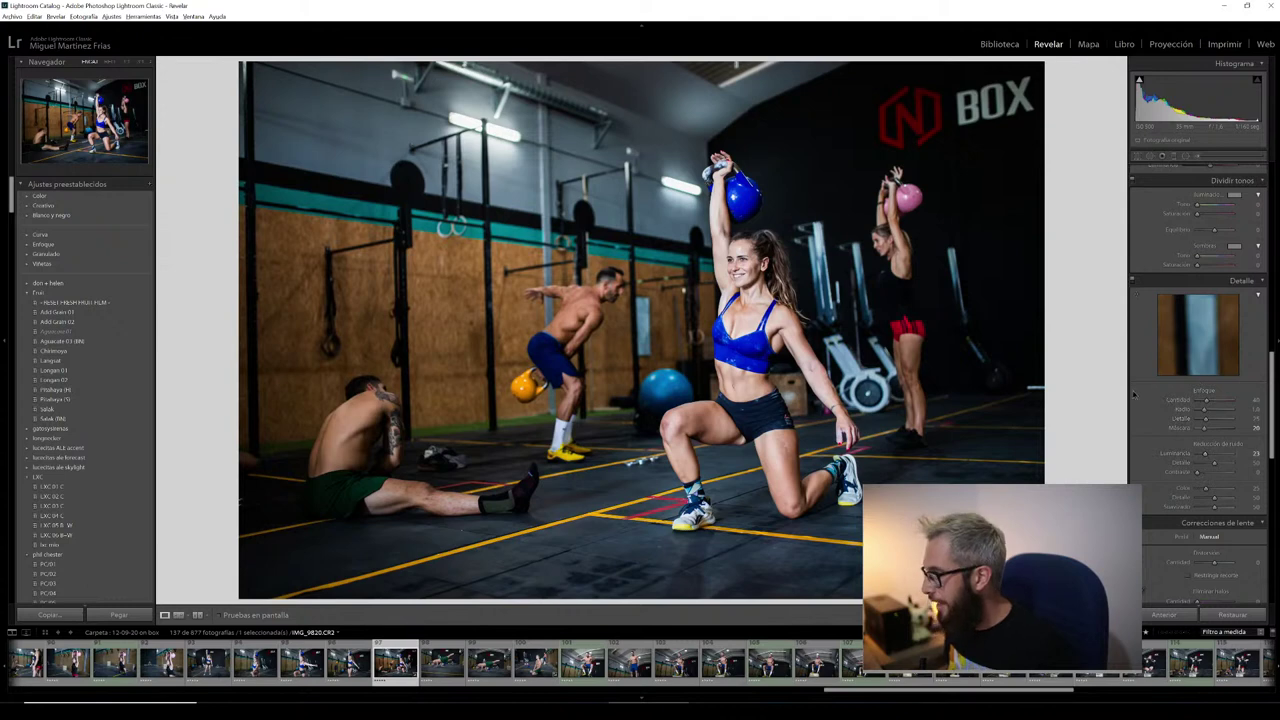
{"action": "scroll", "coordinate": [1133, 394], "scroll_direction": "down", "scroll_amount": 2}
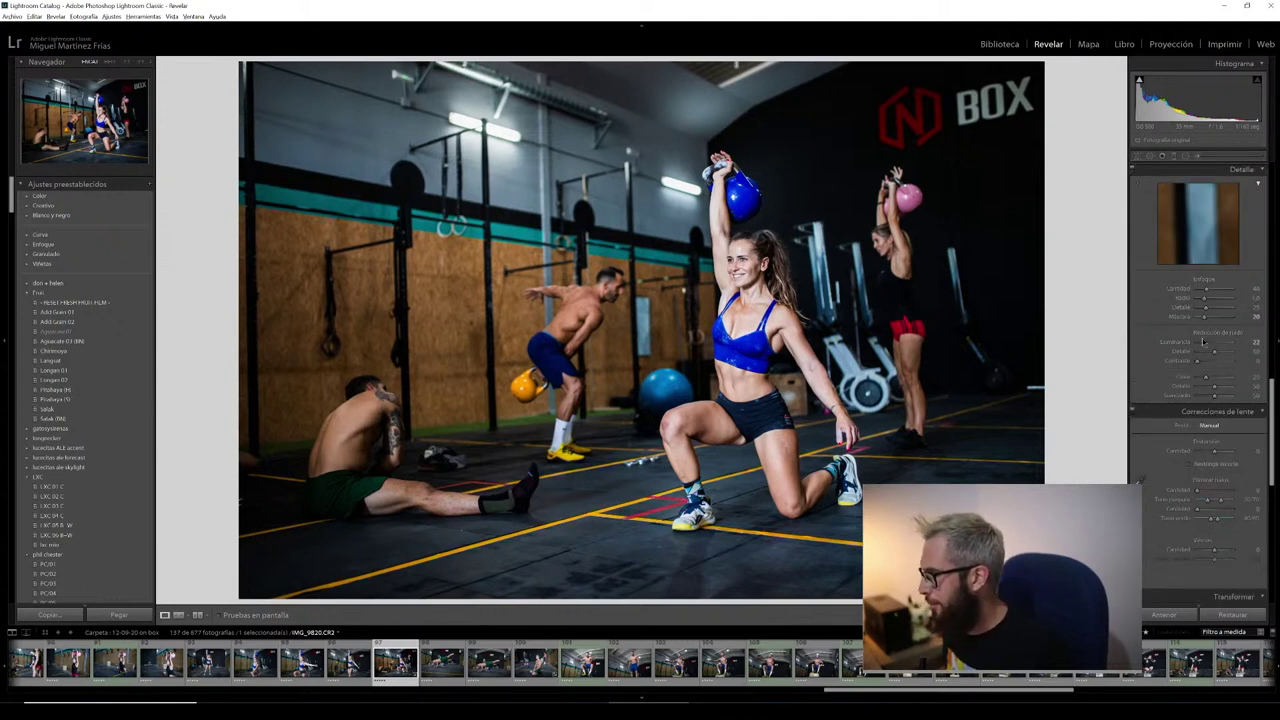
- Zoom in on the woman's face and toggle the Detail adjustments off and on to compare
{"action": "left_click", "coordinate": [756, 265]}
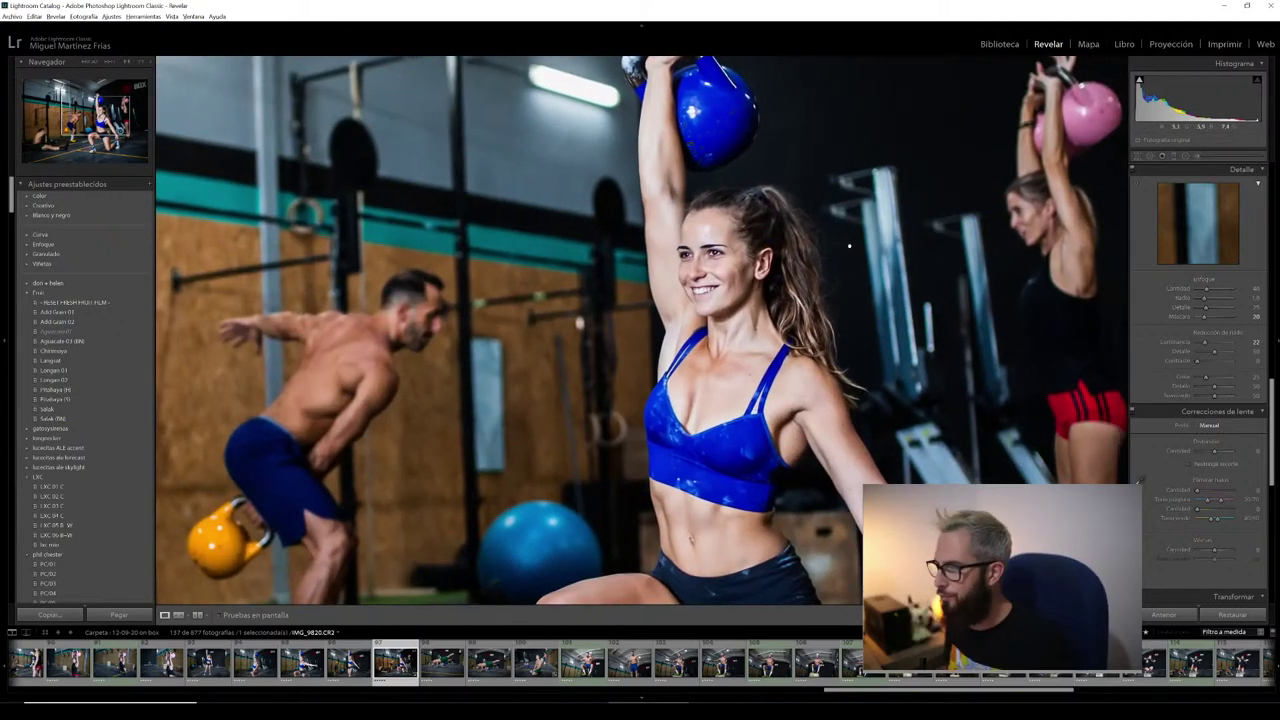
{"action": "left_click_drag", "start_coordinate": [924, 98], "coordinate": [820, 254]}
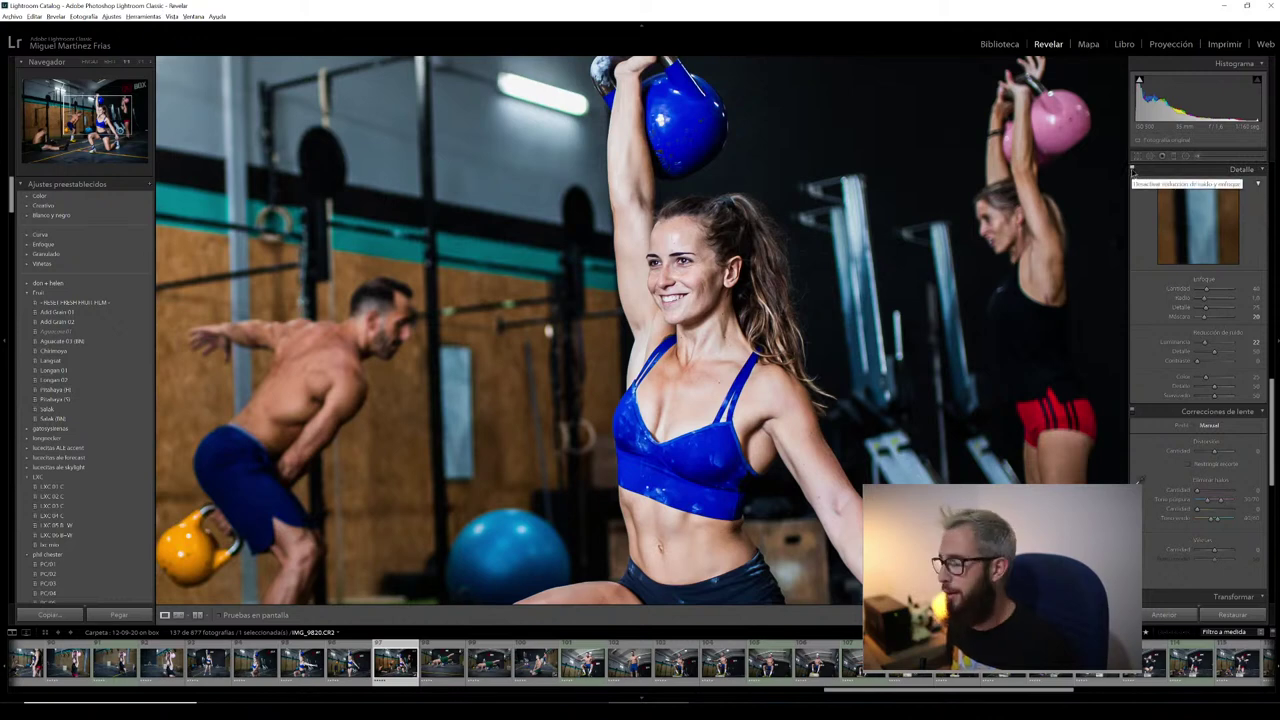
{"action": "left_click", "coordinate": [1133, 172]}
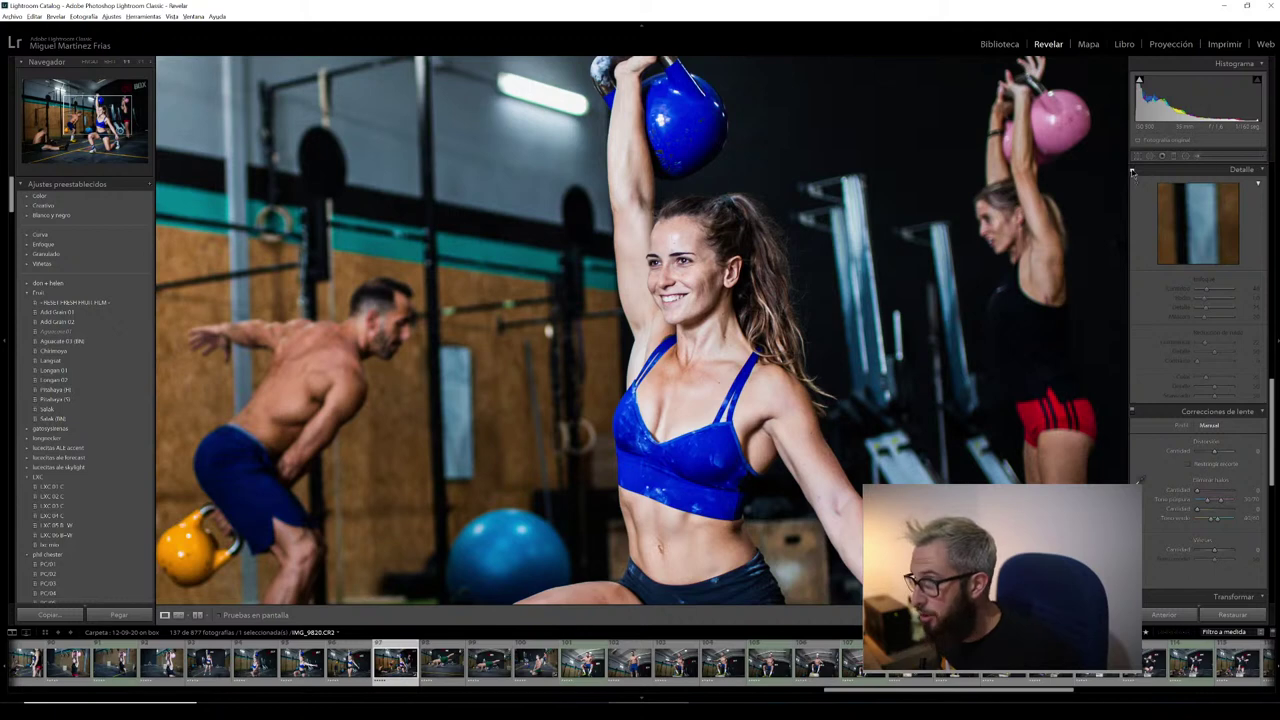
{"action": "left_click", "coordinate": [1133, 172]}
{"action": "left_click", "coordinate": [1133, 172]}
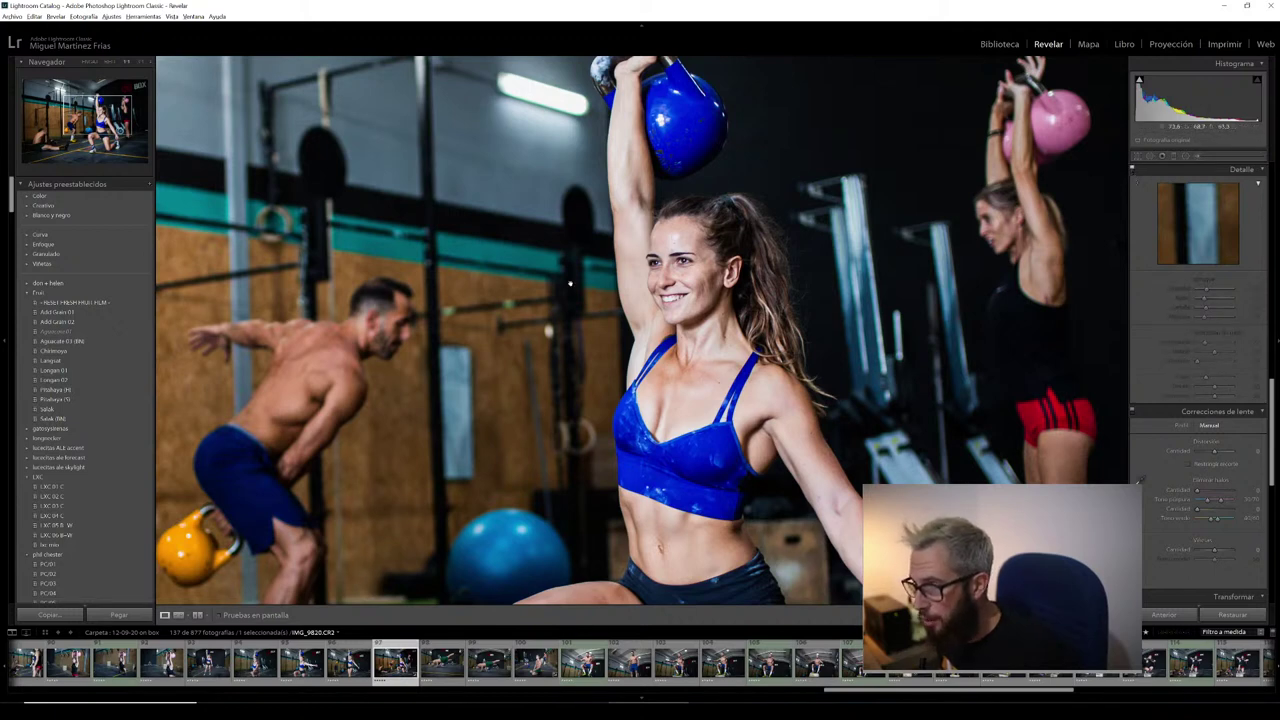
{"action": "left_click", "coordinate": [1133, 172]}
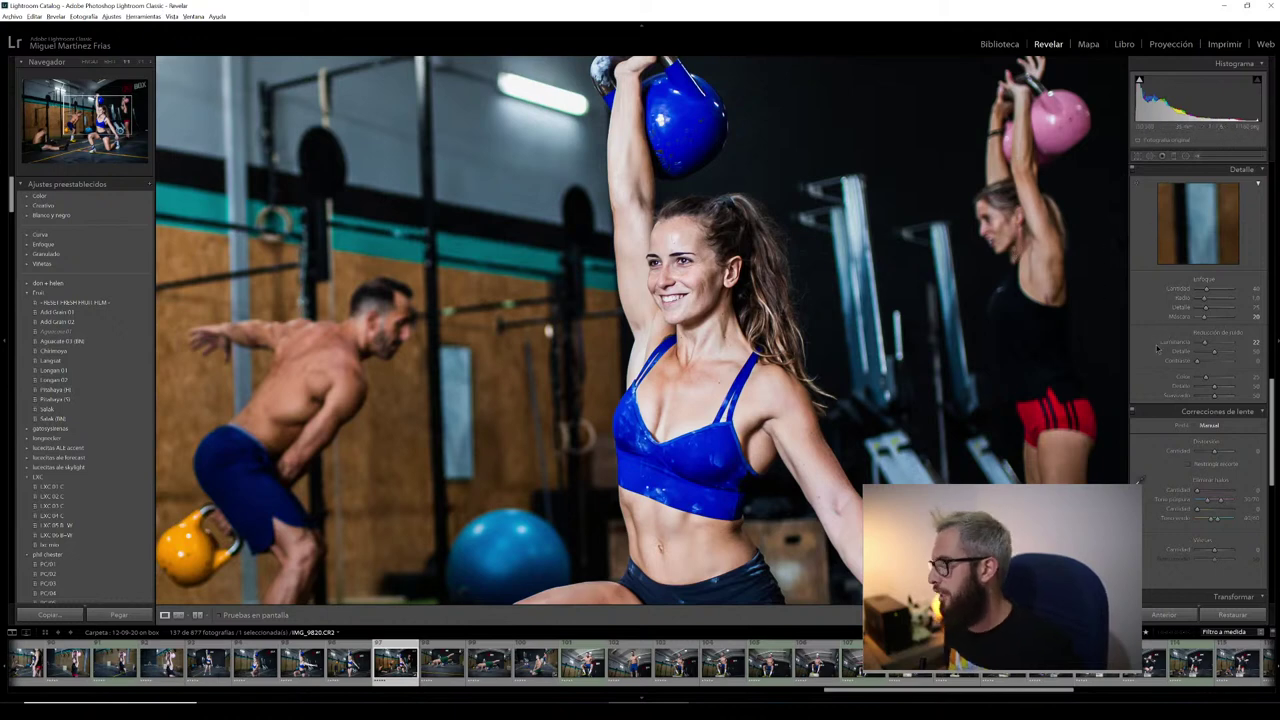
- Review the Detail and HSL/Color settings, then return the photo to Fit view
{"action": "scroll", "coordinate": [1164, 336], "scroll_direction": "down", "scroll_amount": 3}
{"action": "scroll", "coordinate": [1164, 336], "scroll_direction": "down", "scroll_amount": 2}
{"action": "scroll", "coordinate": [1160, 345], "scroll_direction": "down", "scroll_amount": 3}
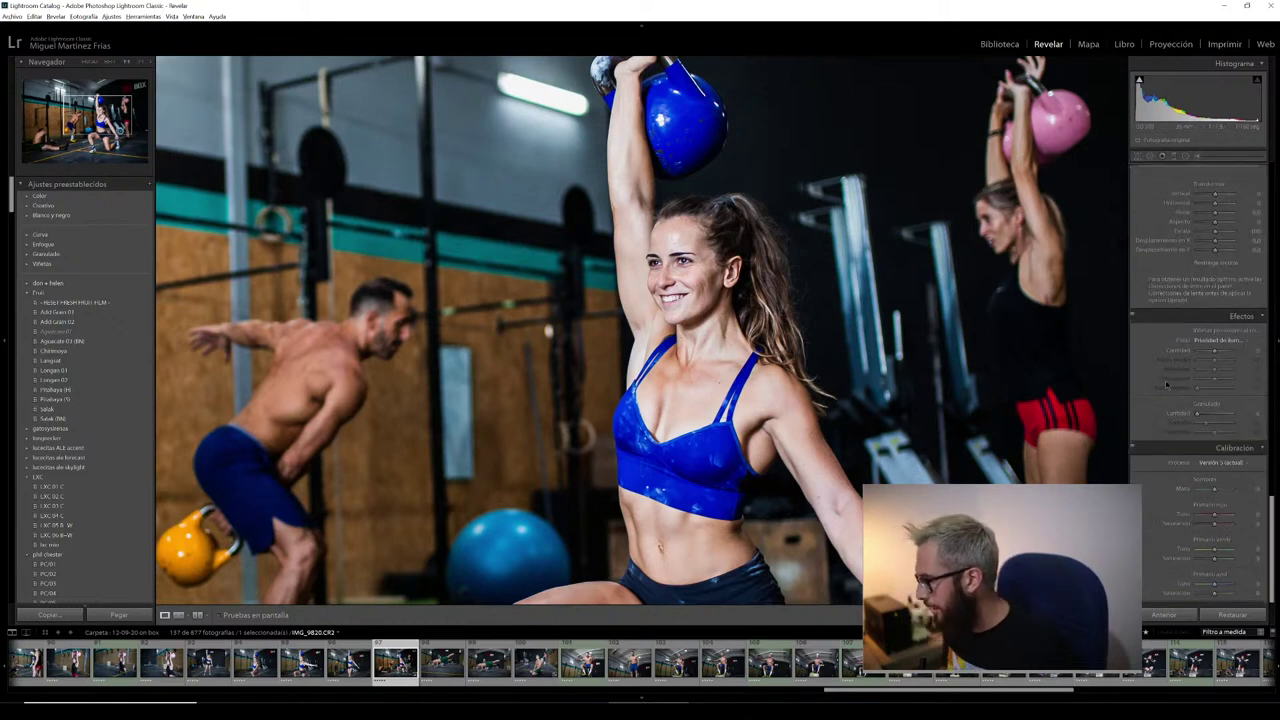
{"action": "scroll", "coordinate": [1170, 387], "scroll_direction": "up", "scroll_amount": 5}
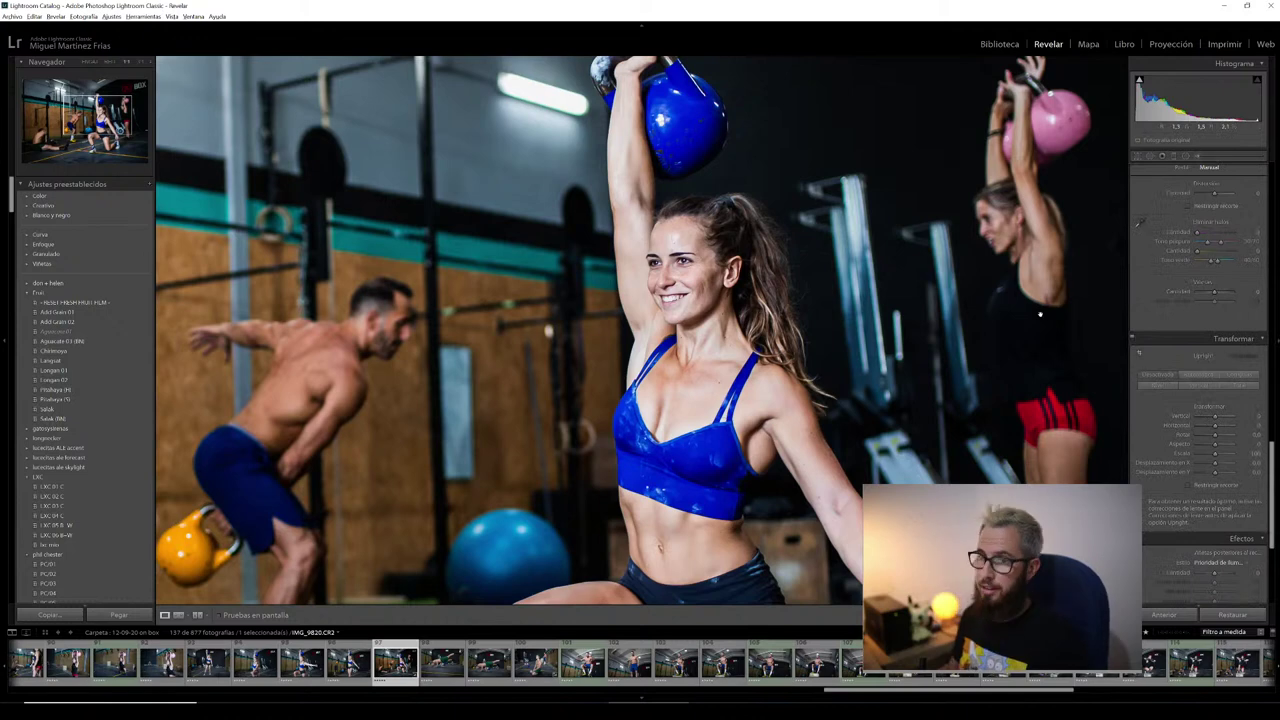
{"action": "scroll", "coordinate": [1167, 302], "scroll_direction": "up", "scroll_amount": 3}
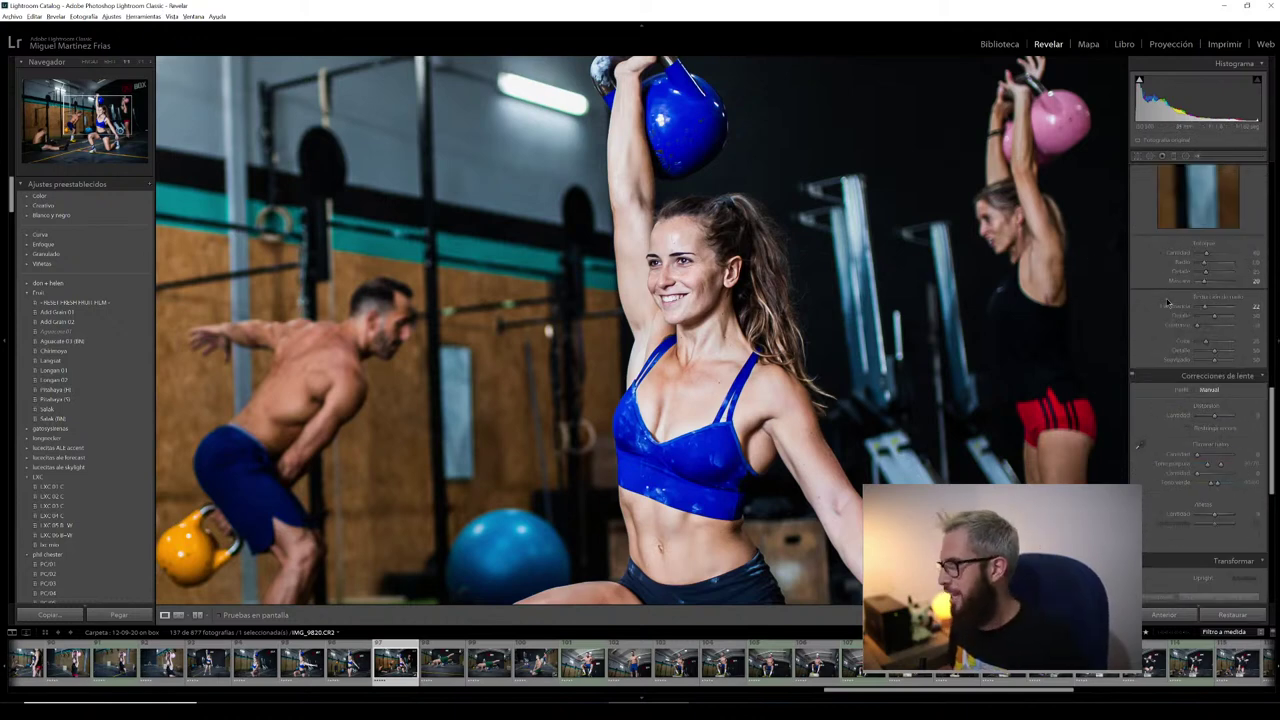
{"action": "scroll", "coordinate": [1167, 302], "scroll_direction": "up", "scroll_amount": 2}
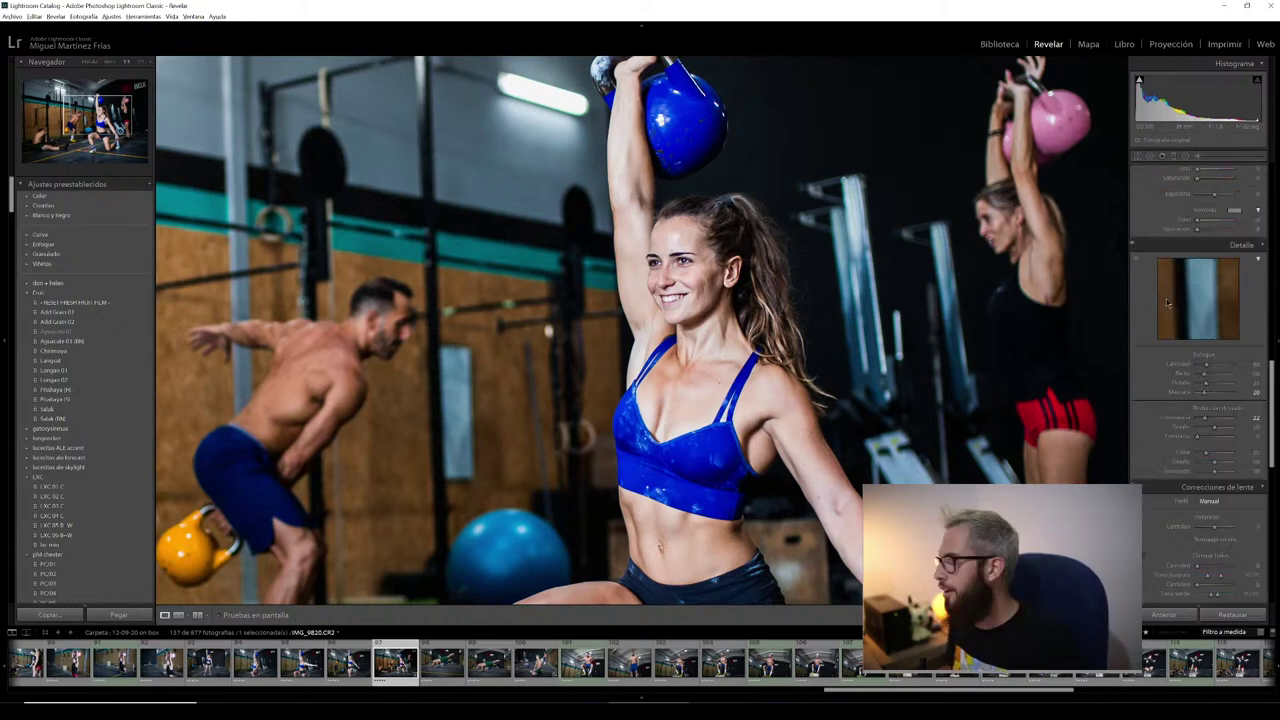
{"action": "scroll", "coordinate": [1167, 302], "scroll_direction": "up", "scroll_amount": 2}
{"action": "scroll", "coordinate": [1177, 316], "scroll_direction": "up", "scroll_amount": 2}
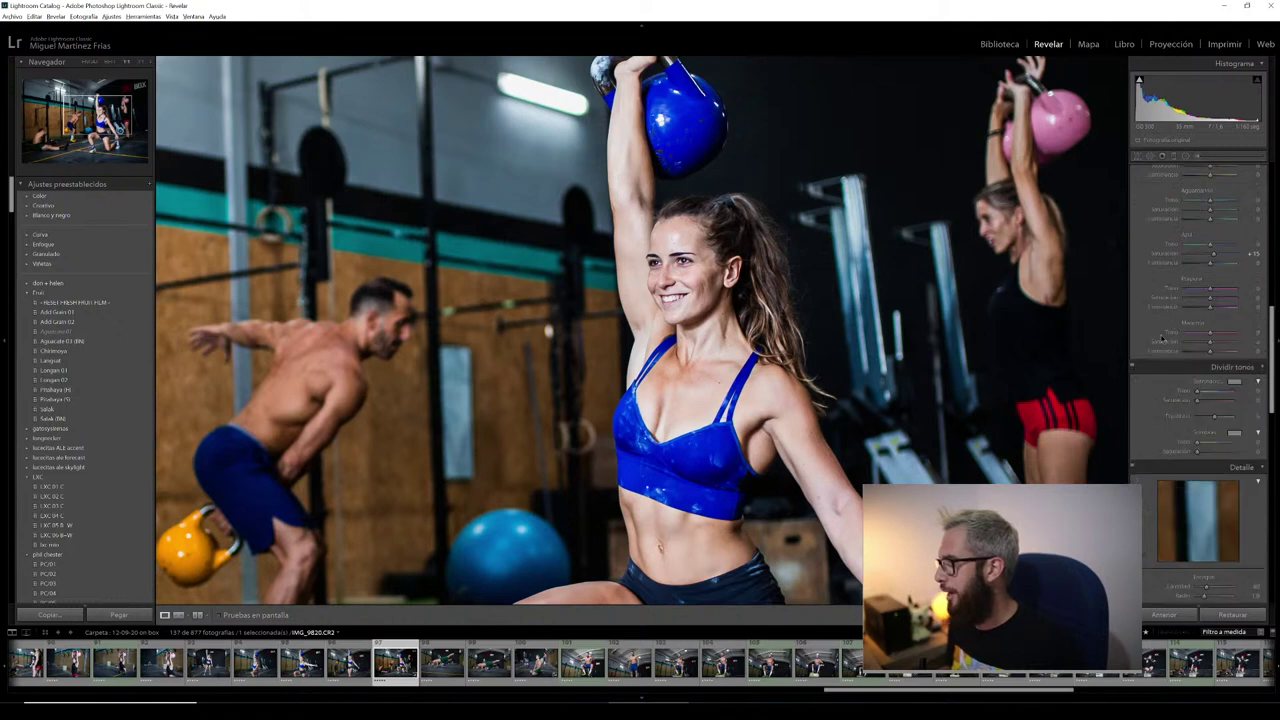
{"action": "scroll", "coordinate": [1178, 286], "scroll_direction": "up", "scroll_amount": 2}
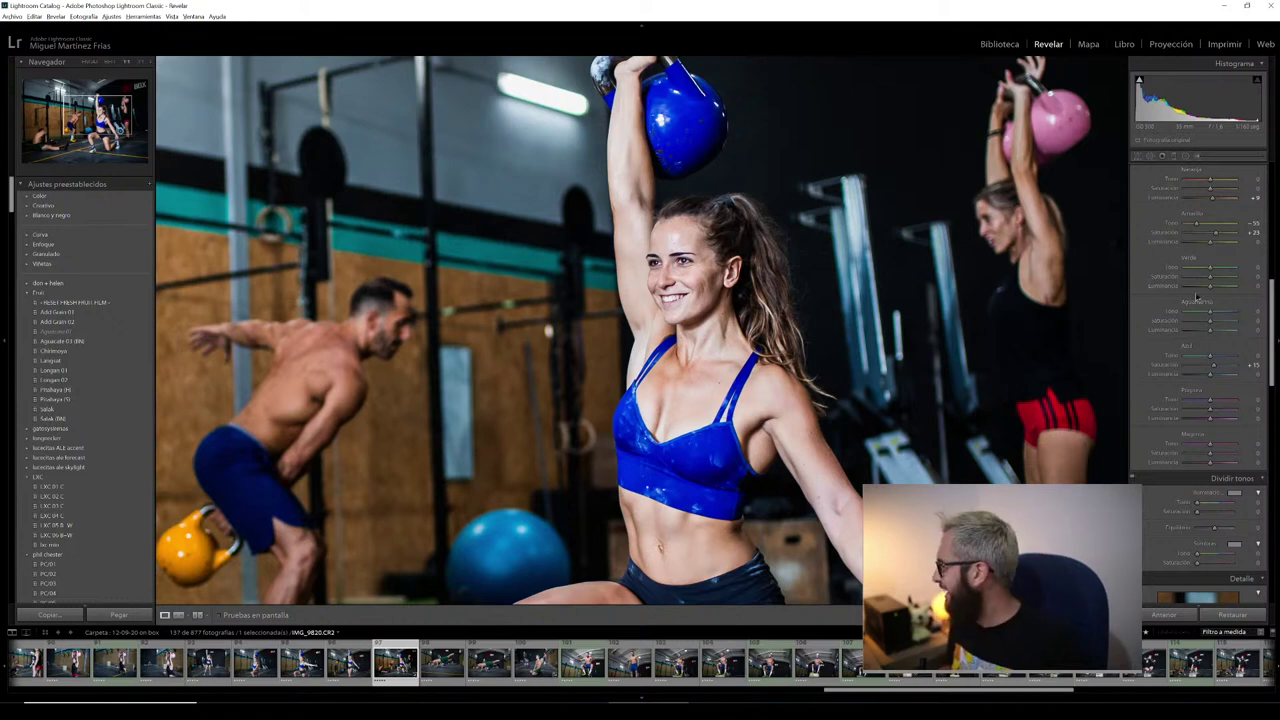
{"action": "scroll", "coordinate": [1168, 295], "scroll_direction": "up", "scroll_amount": 2}
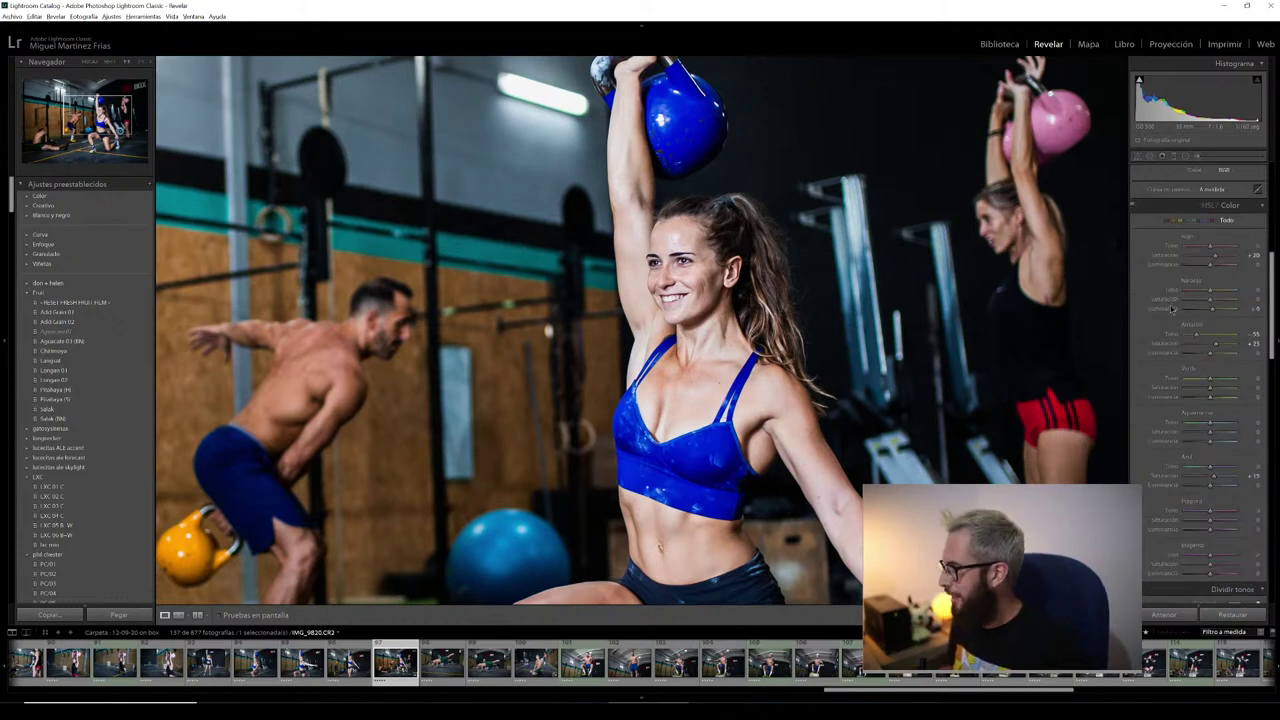
{"action": "scroll", "coordinate": [1172, 309], "scroll_direction": "down", "scroll_amount": 6}
{"action": "scroll", "coordinate": [1163, 316], "scroll_direction": "up", "scroll_amount": 2}
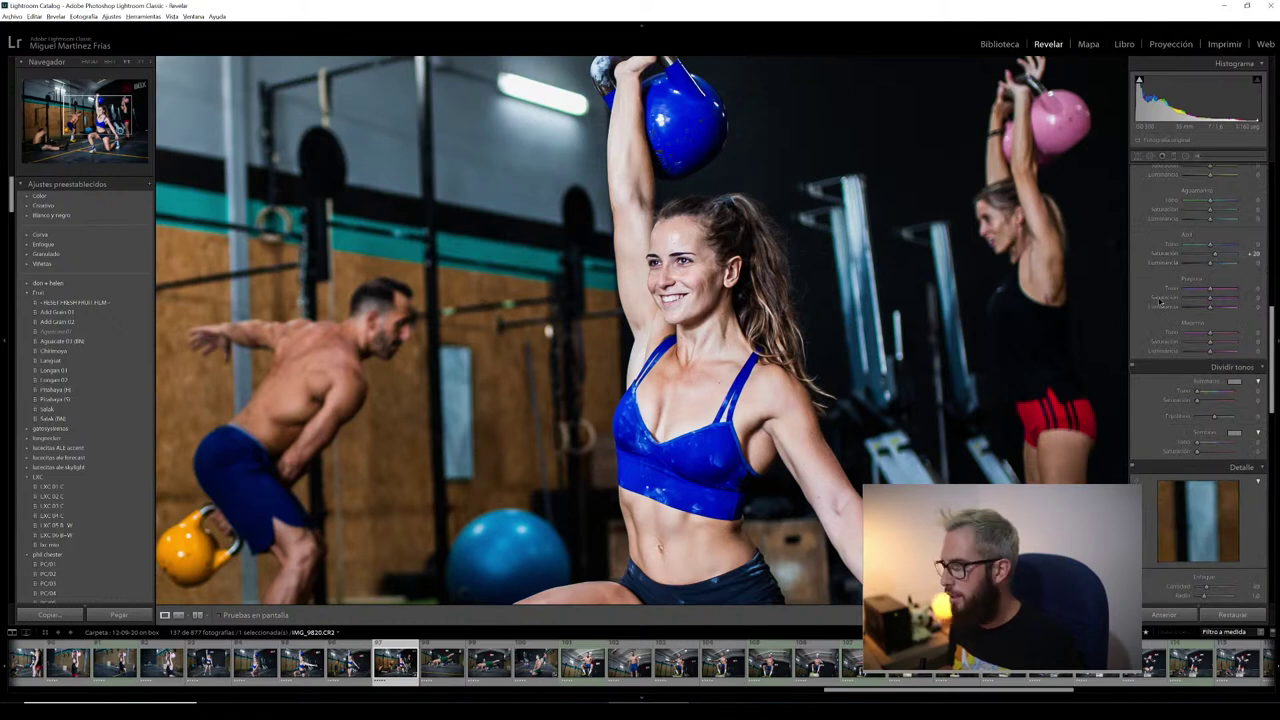
{"action": "scroll", "coordinate": [1160, 300], "scroll_direction": "up", "scroll_amount": 2}
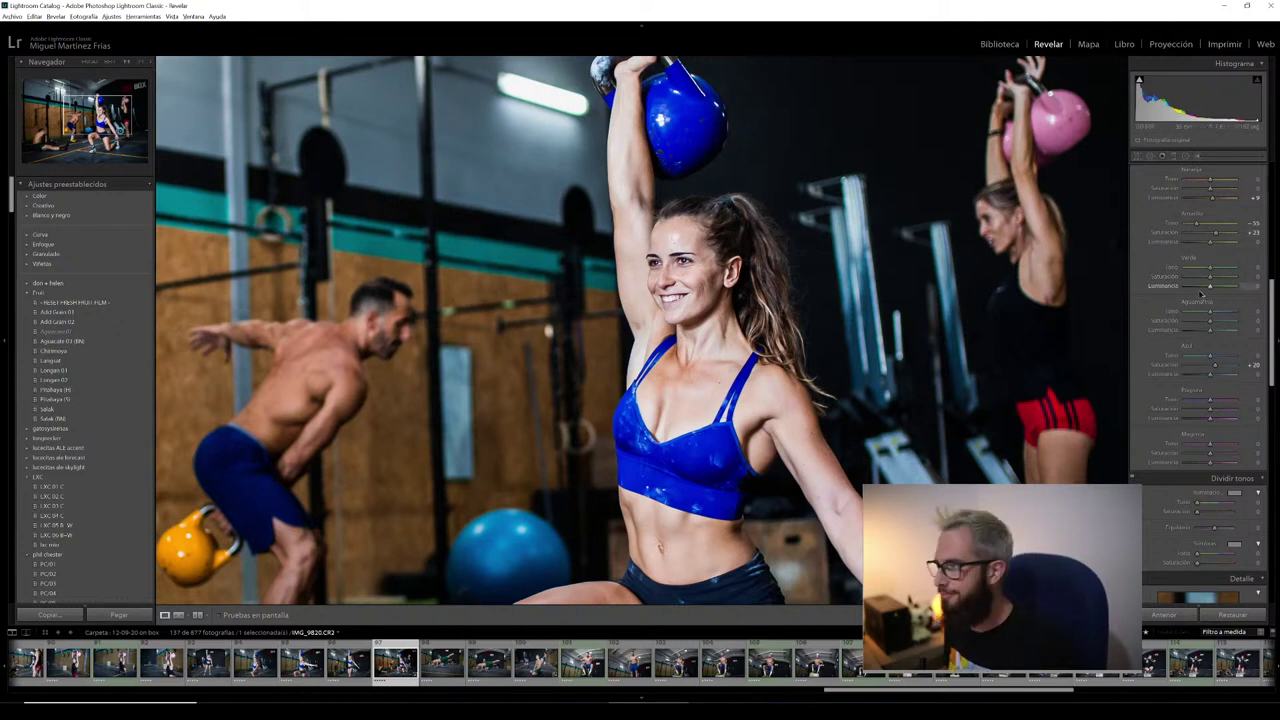
{"action": "scroll", "coordinate": [1167, 262], "scroll_direction": "up", "scroll_amount": 2}
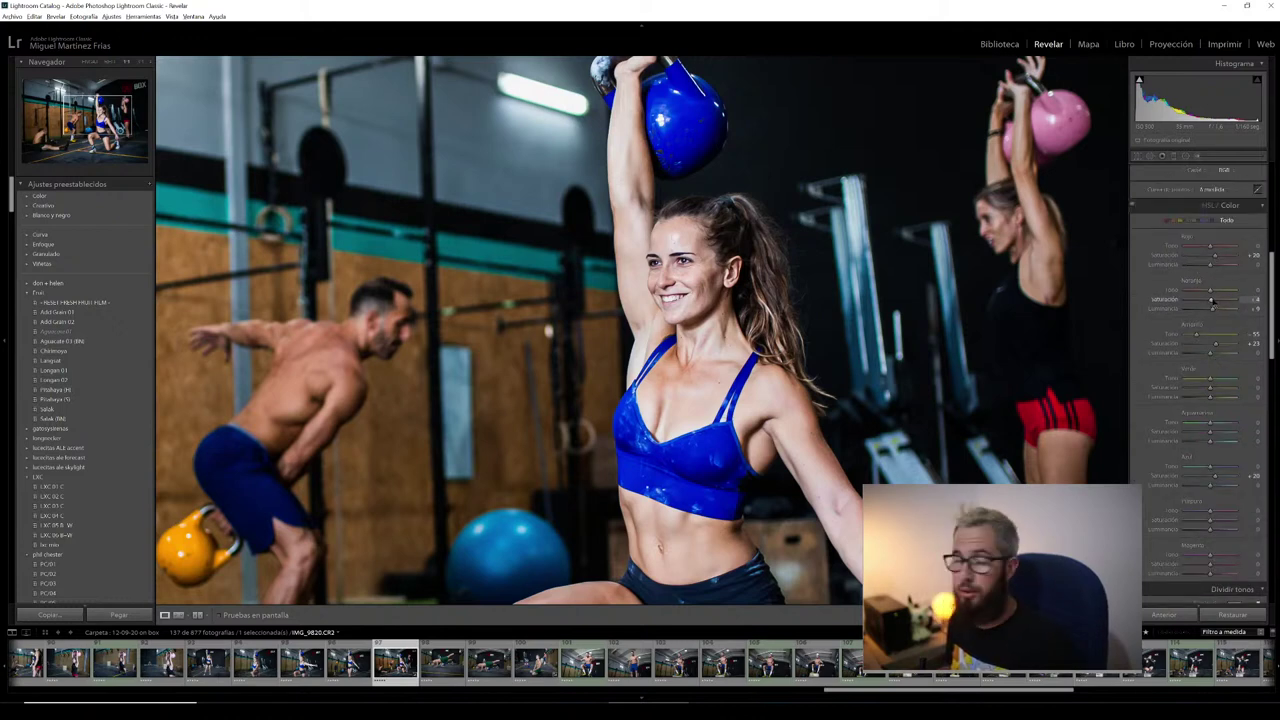
{"action": "scroll", "coordinate": [1152, 330], "scroll_direction": "up", "scroll_amount": 2}
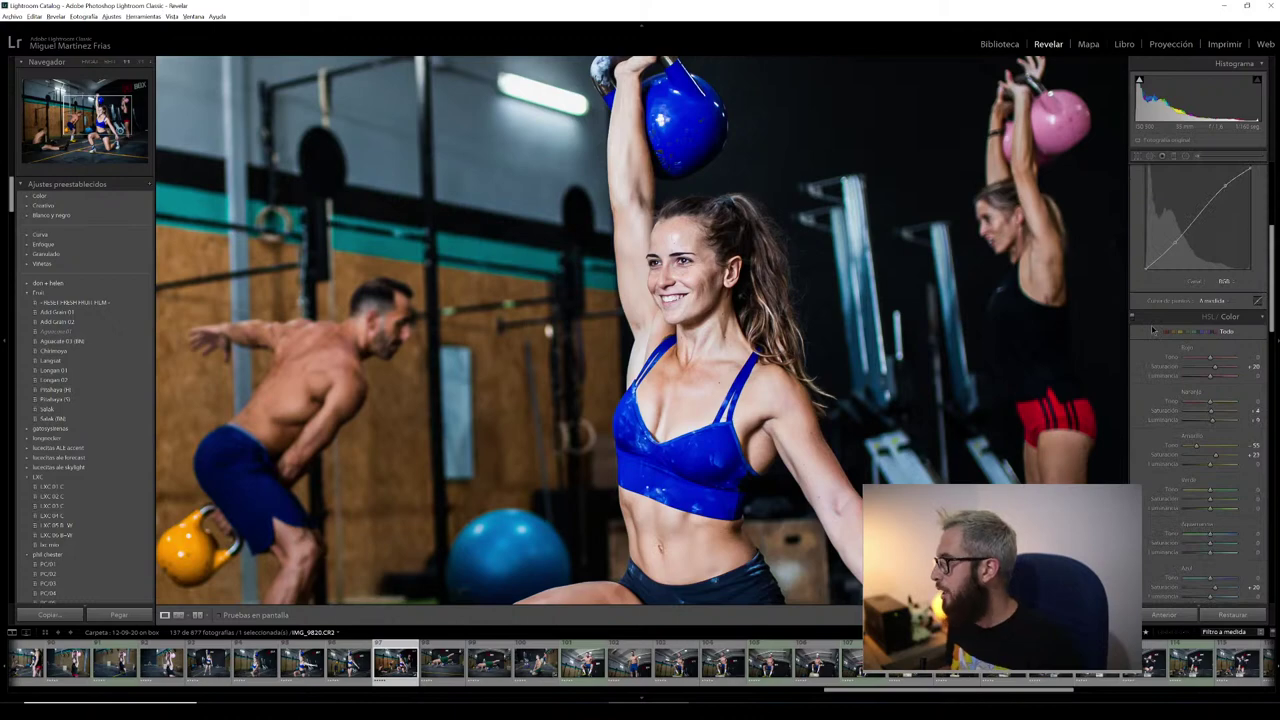
{"action": "key", "text": "z"}
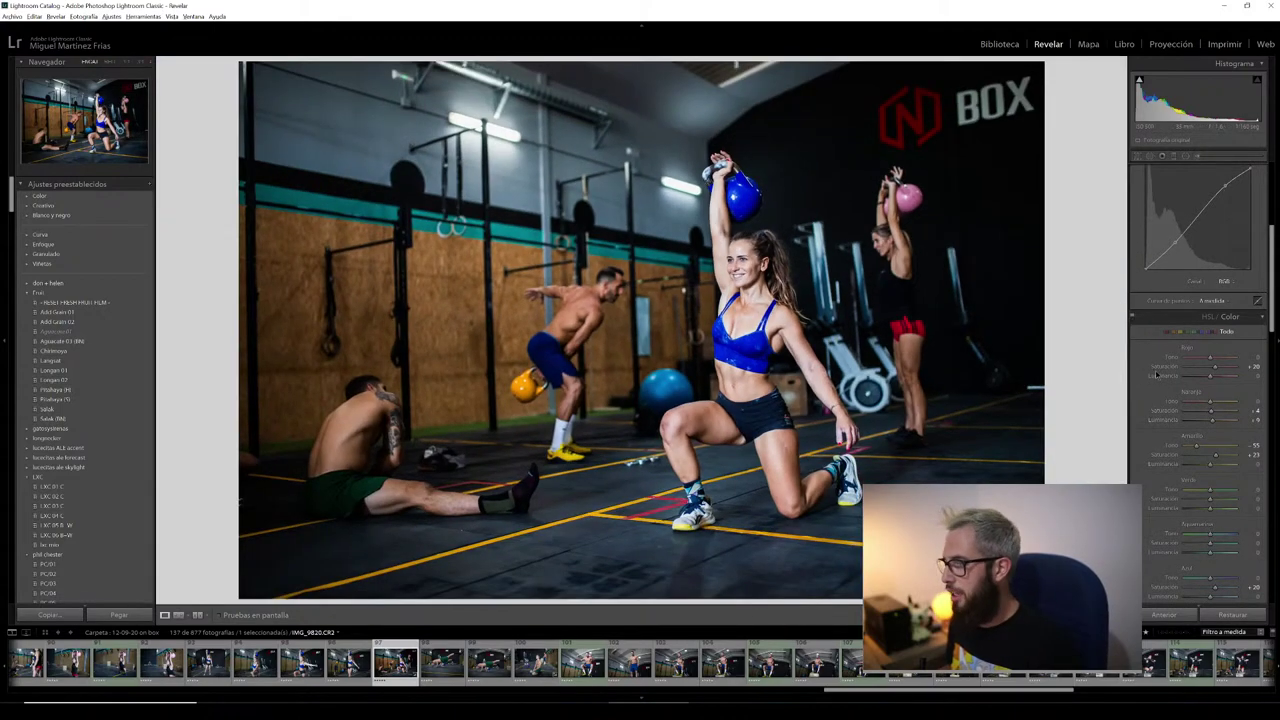
{"action": "scroll", "coordinate": [1181, 425], "scroll_direction": "up", "scroll_amount": 5}
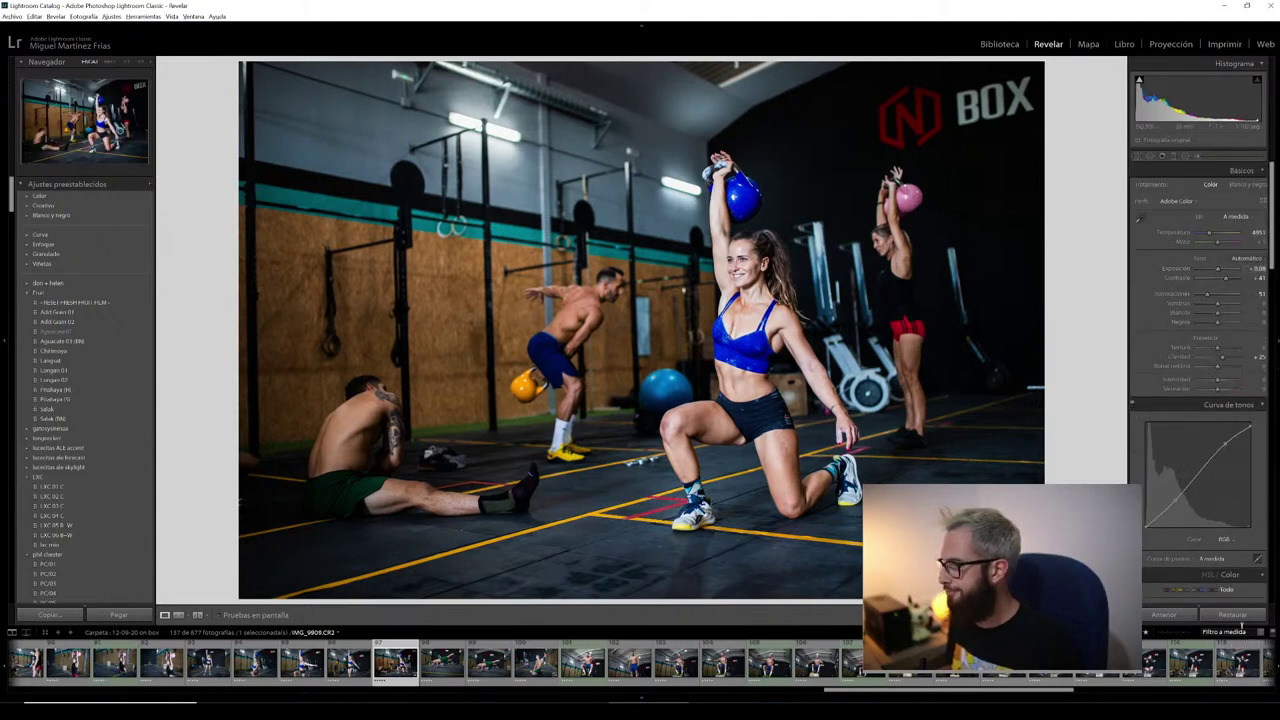
- Reset and restore the edits, then sync them to a forward range of filmstrip photos
{"action": "left_click", "coordinate": [1240, 615]}
{"action": "key", "text": "ctrl+z"}
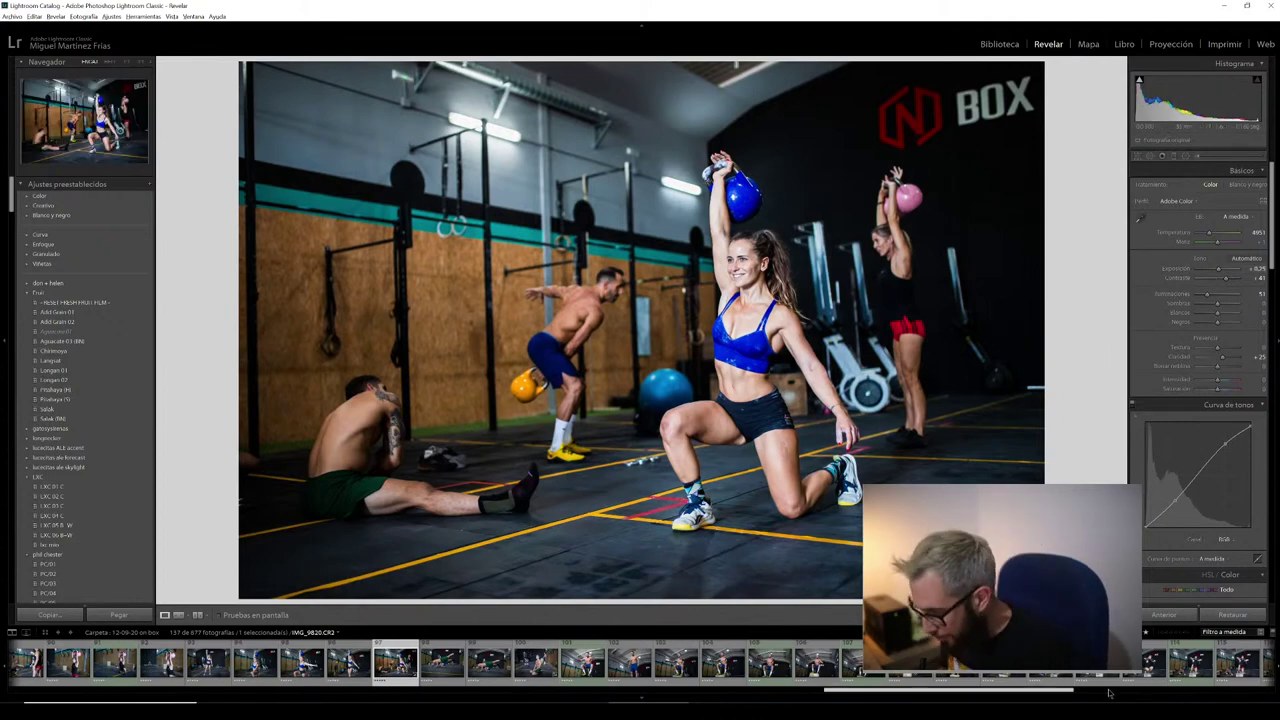
{"action": "mouse_move", "coordinate": [1020, 689]}
{"action": "left_mouse_down"}
{"action": "mouse_move", "coordinate": [1095, 678]}
{"action": "mouse_move", "coordinate": [960, 680]}
{"action": "left_mouse_up"}
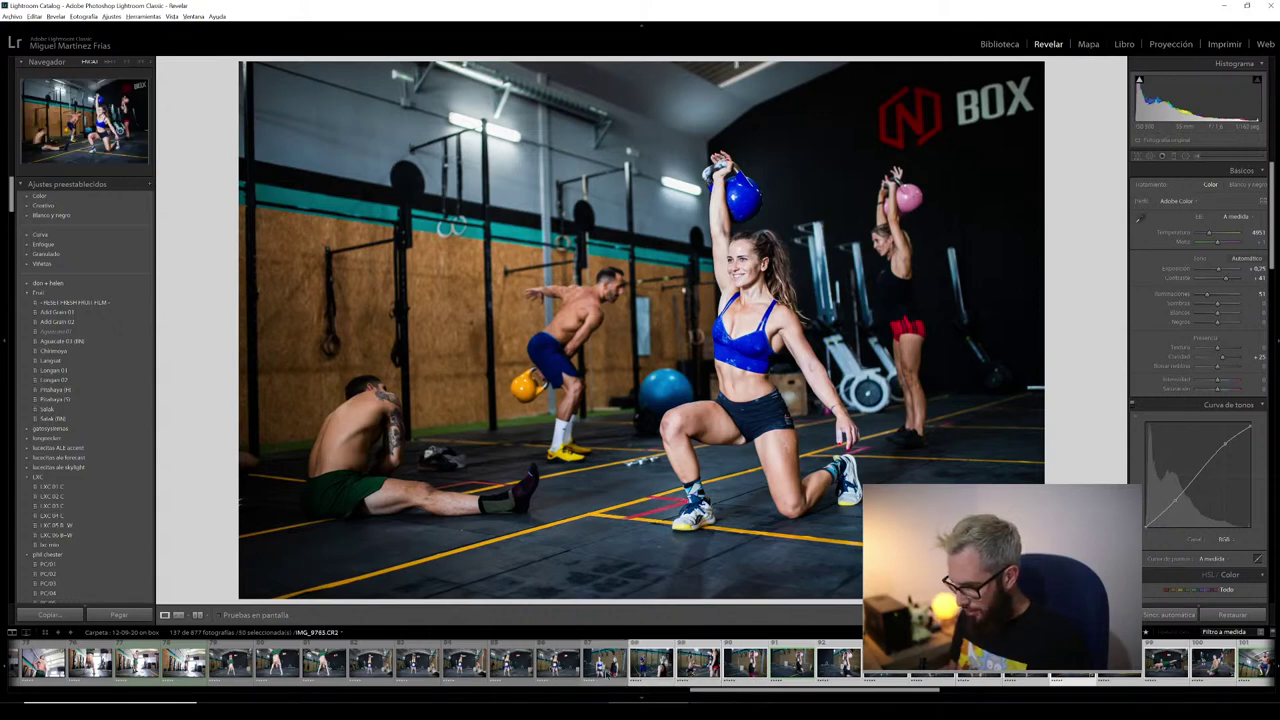
{"action": "left_click", "coordinate": [605, 662], "text": "shift"}
{"action": "left_click", "coordinate": [1160, 615]}
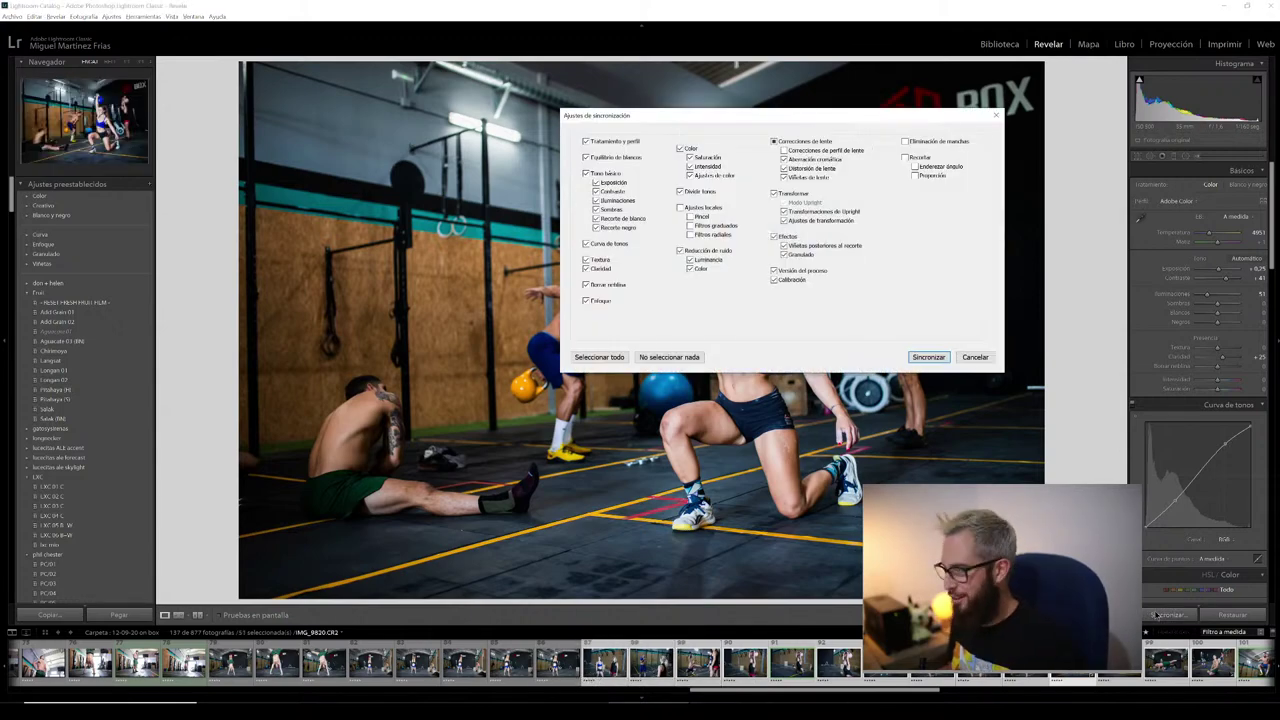
{"action": "key", "text": "Return"}
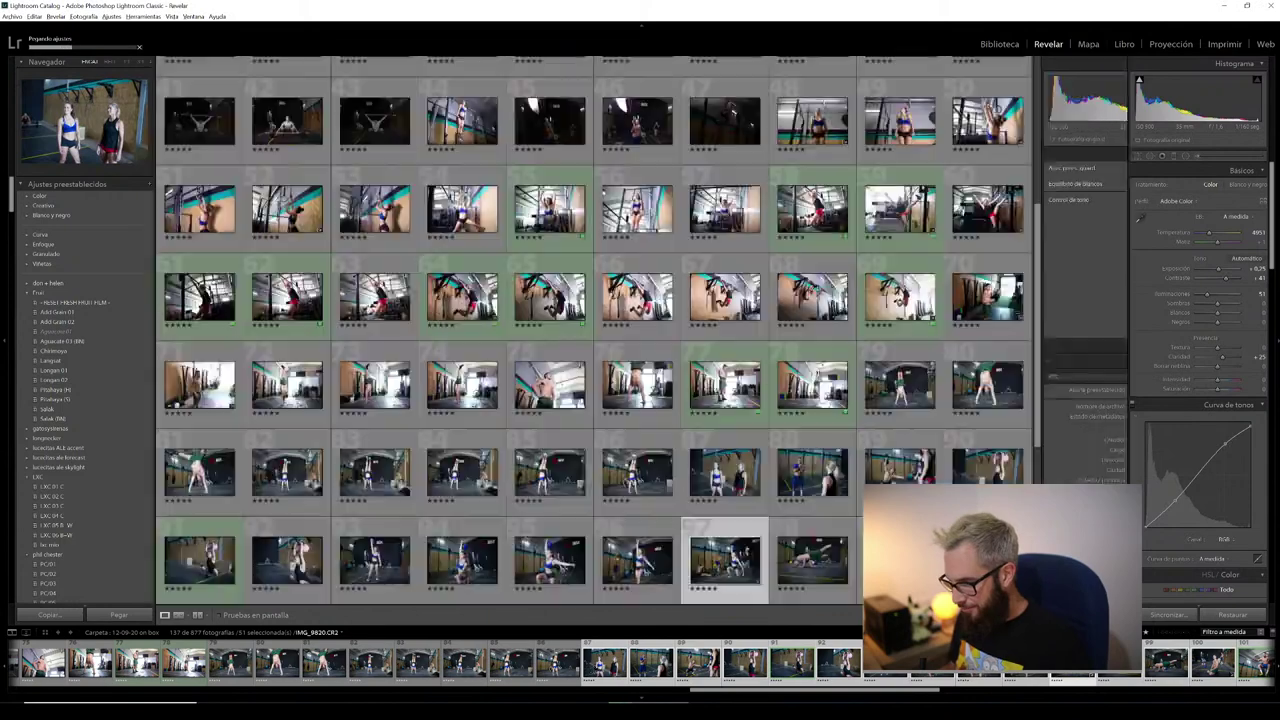
- Extend the selection back to earlier photos, sync again, then select a single photo
{"action": "scroll", "coordinate": [559, 679], "scroll_direction": "up", "scroll_amount": 10}
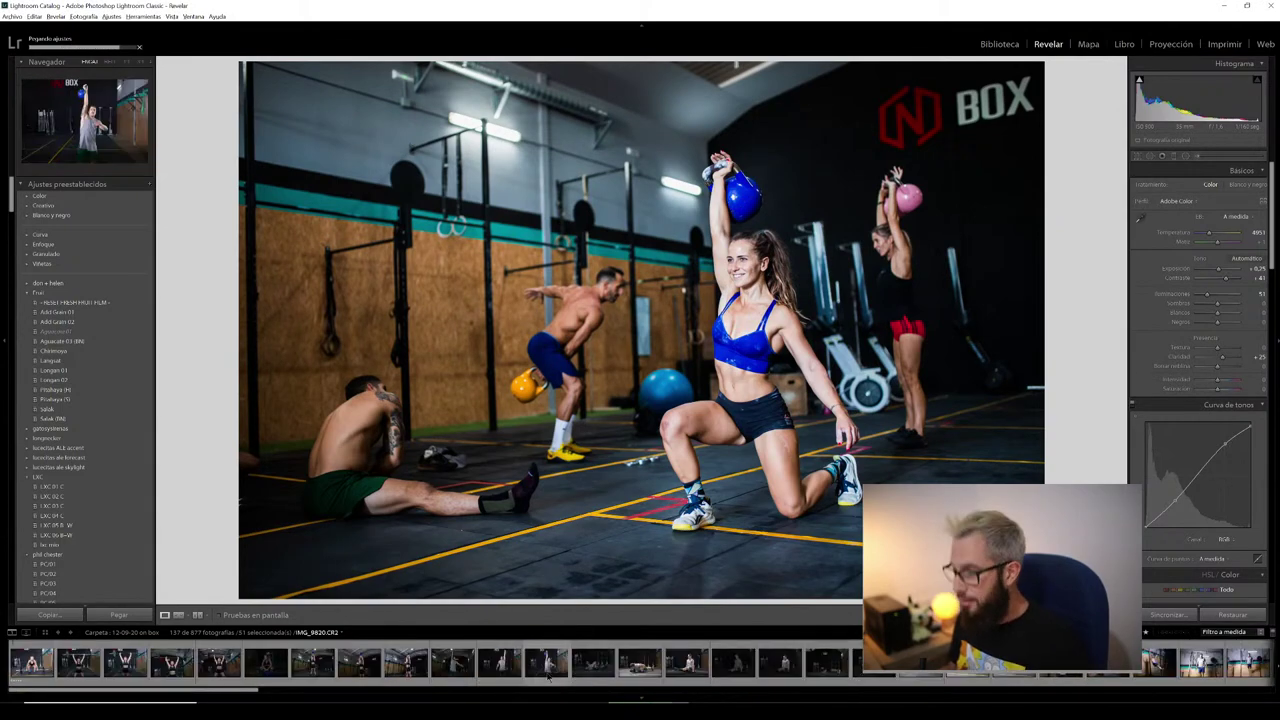
{"action": "left_click", "coordinate": [30, 662]}
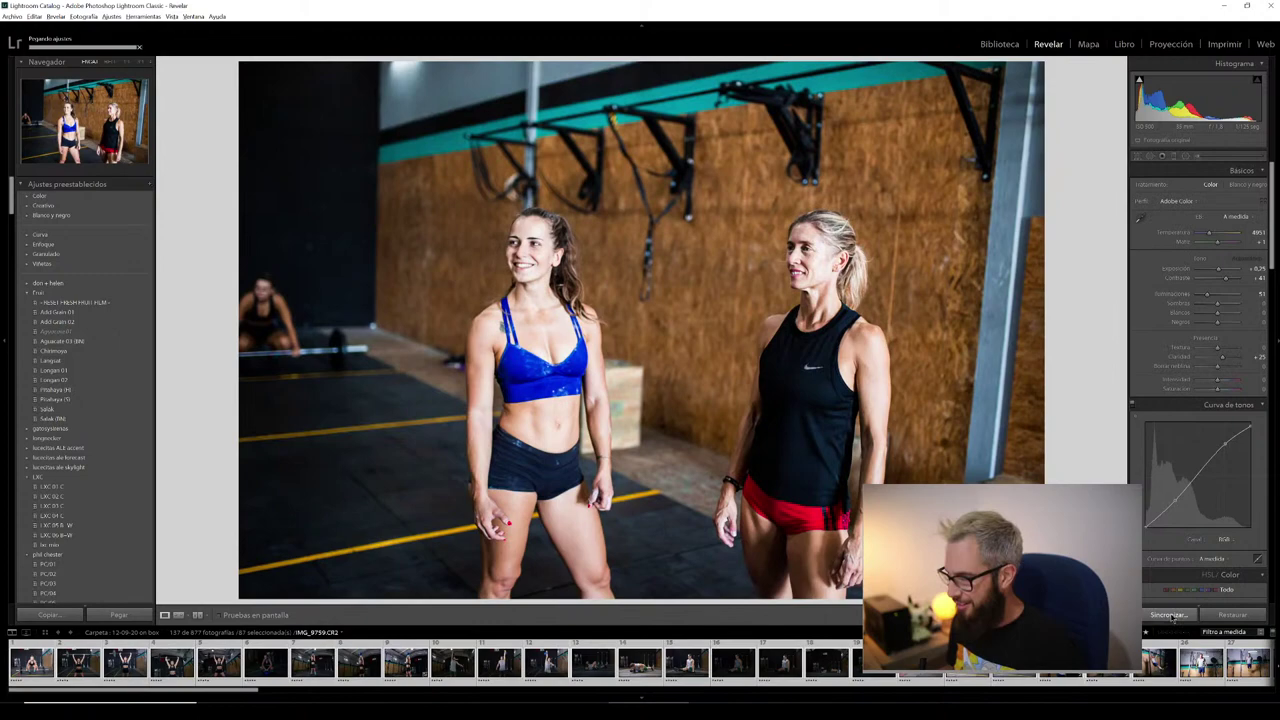
{"action": "left_click", "coordinate": [1168, 615]}
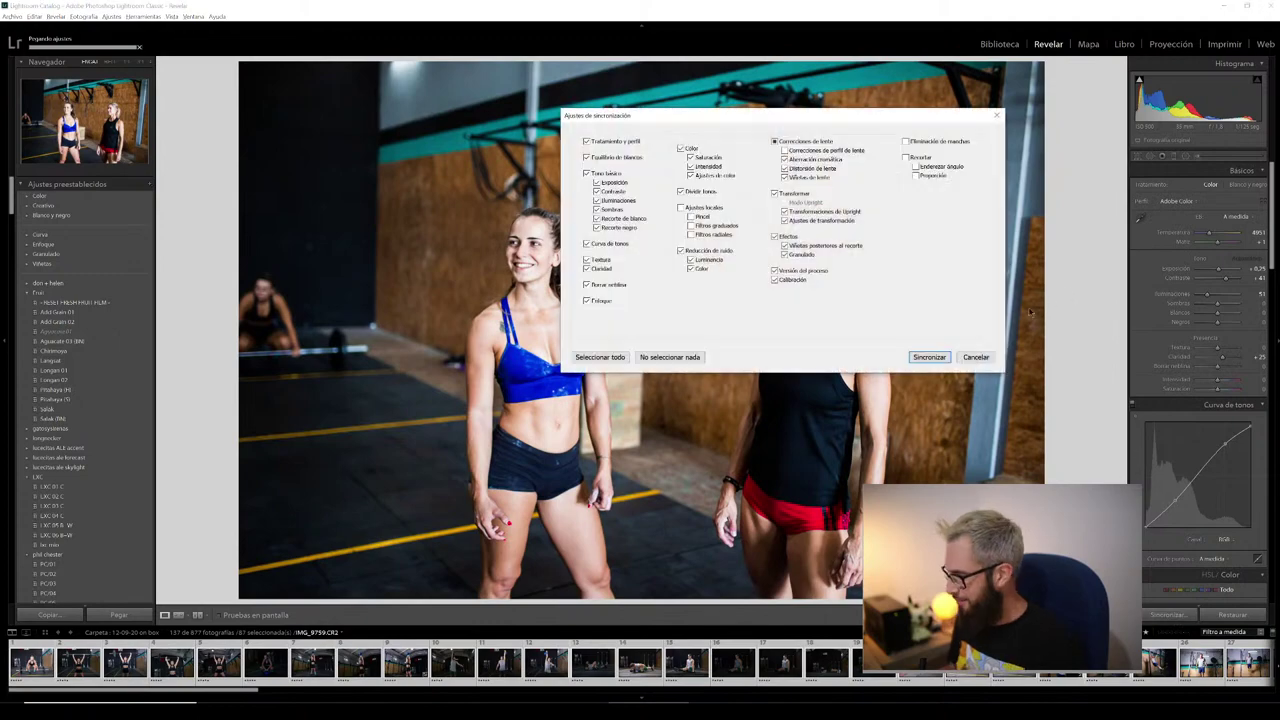
{"action": "left_click", "coordinate": [930, 357]}
{"action": "scroll", "coordinate": [993, 670], "scroll_direction": "down", "scroll_amount": 5}
{"action": "scroll", "coordinate": [993, 679], "scroll_direction": "down", "scroll_amount": 10}
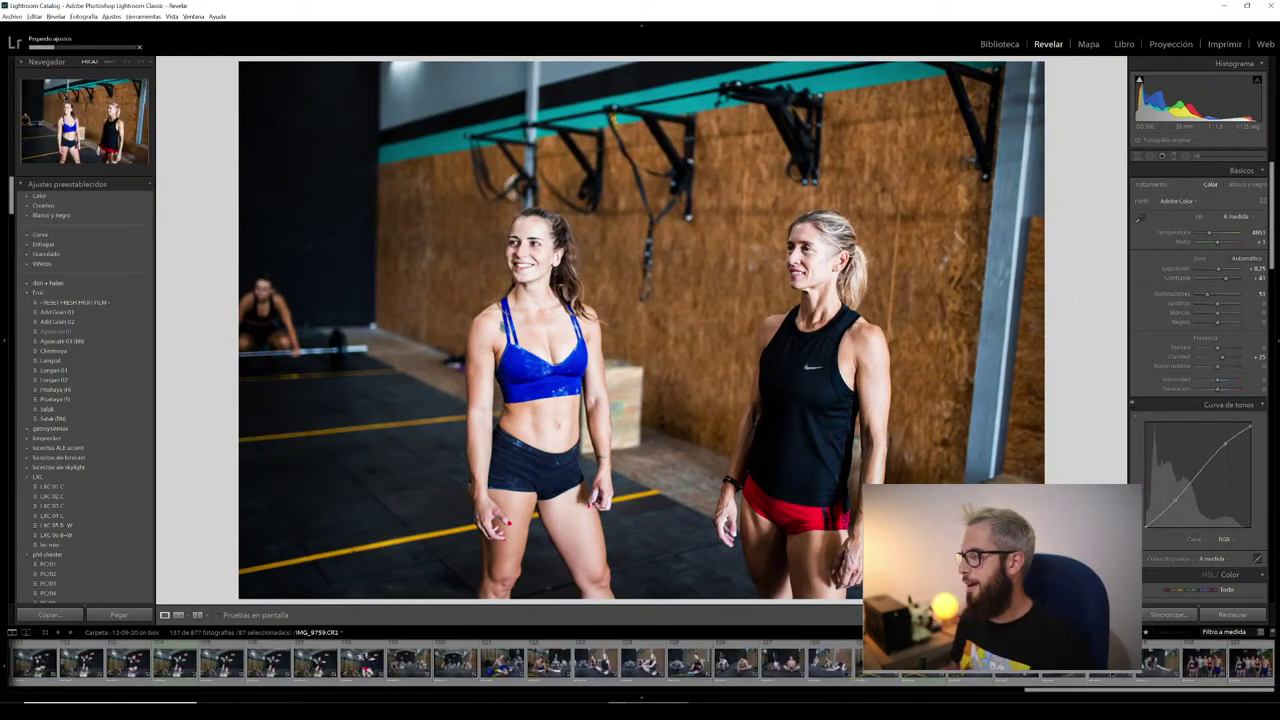
{"action": "scroll", "coordinate": [685, 655], "scroll_direction": "up", "scroll_amount": 10}
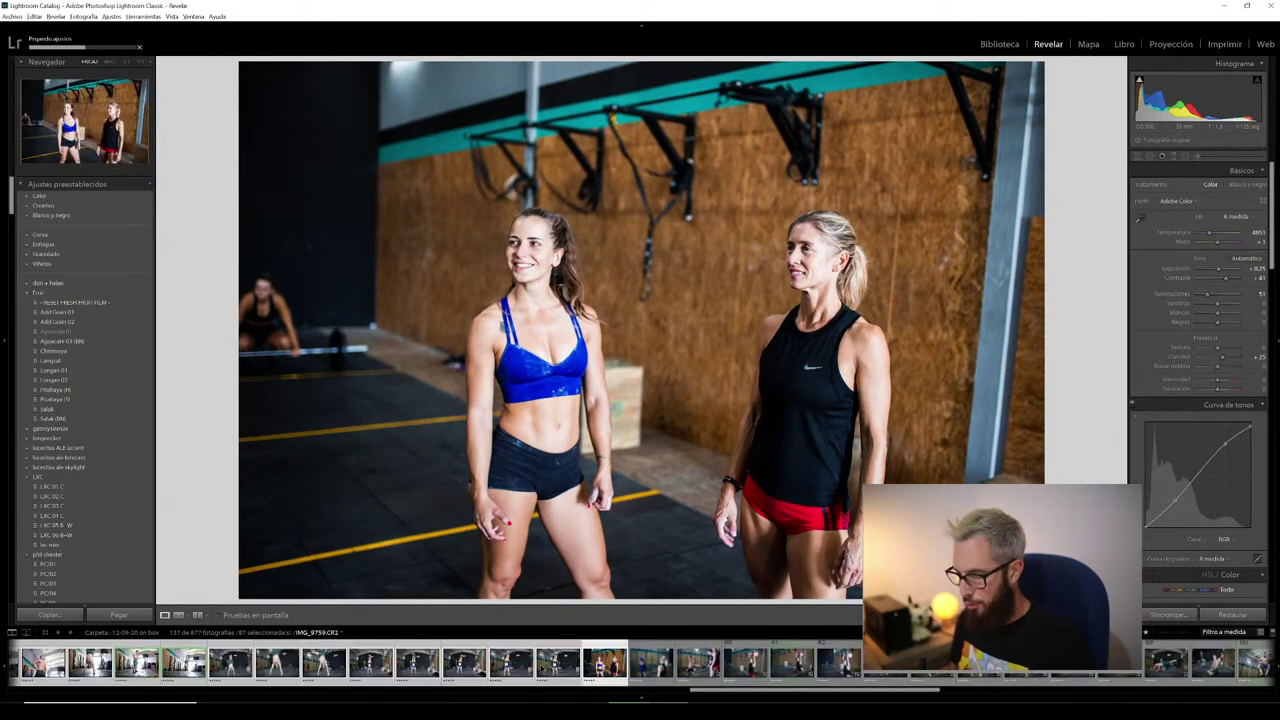
{"action": "left_click", "coordinate": [651, 662]}
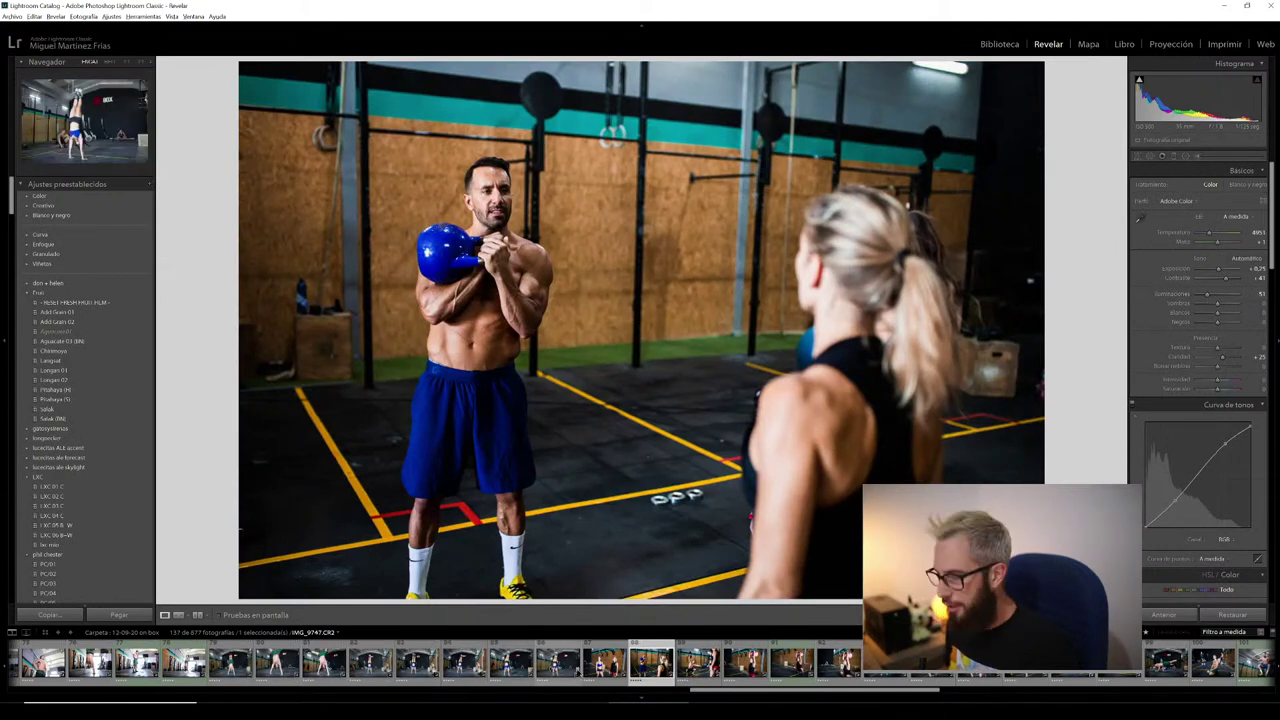
- Scroll the filmstrip to find IMG_9811, the overhead kettlebell photo
{"action": "scroll", "coordinate": [436, 662], "scroll_direction": "down", "scroll_amount": 2}
{"action": "scroll", "coordinate": [436, 662], "scroll_direction": "down", "scroll_amount": 2}
{"action": "scroll", "coordinate": [436, 662], "scroll_direction": "down", "scroll_amount": 2}
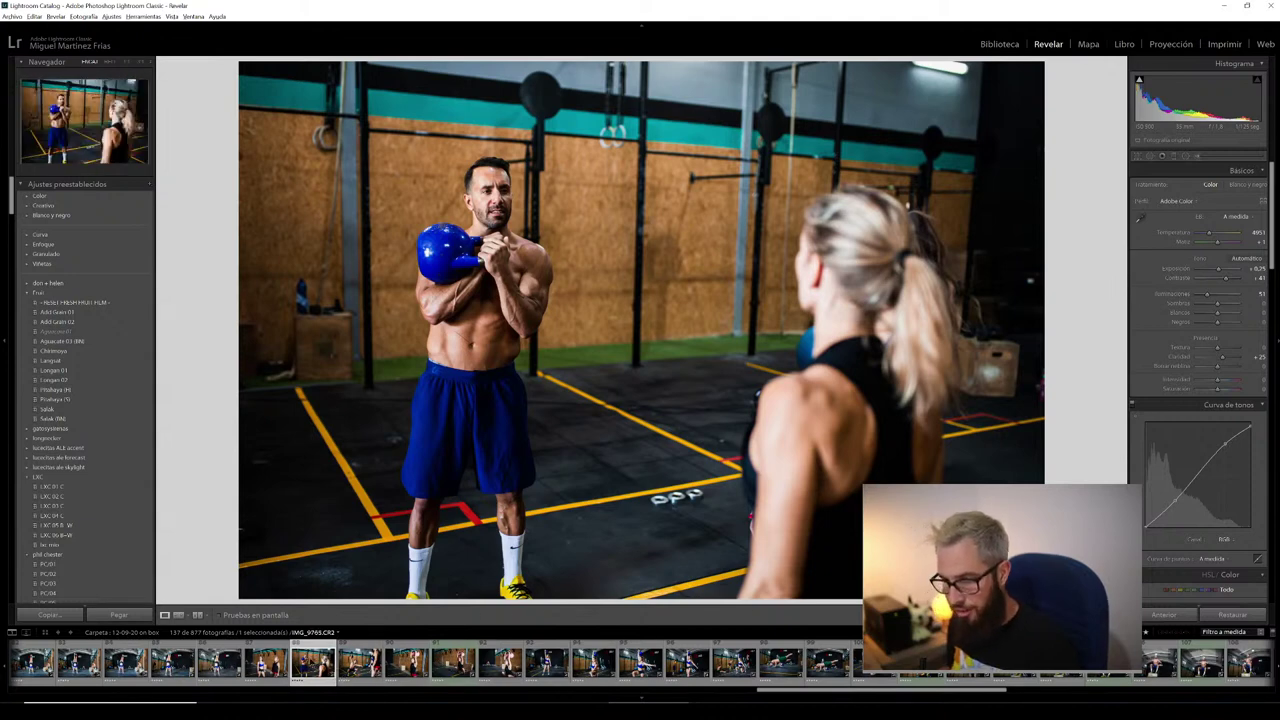
{"action": "mouse_move", "coordinate": [312, 661]}
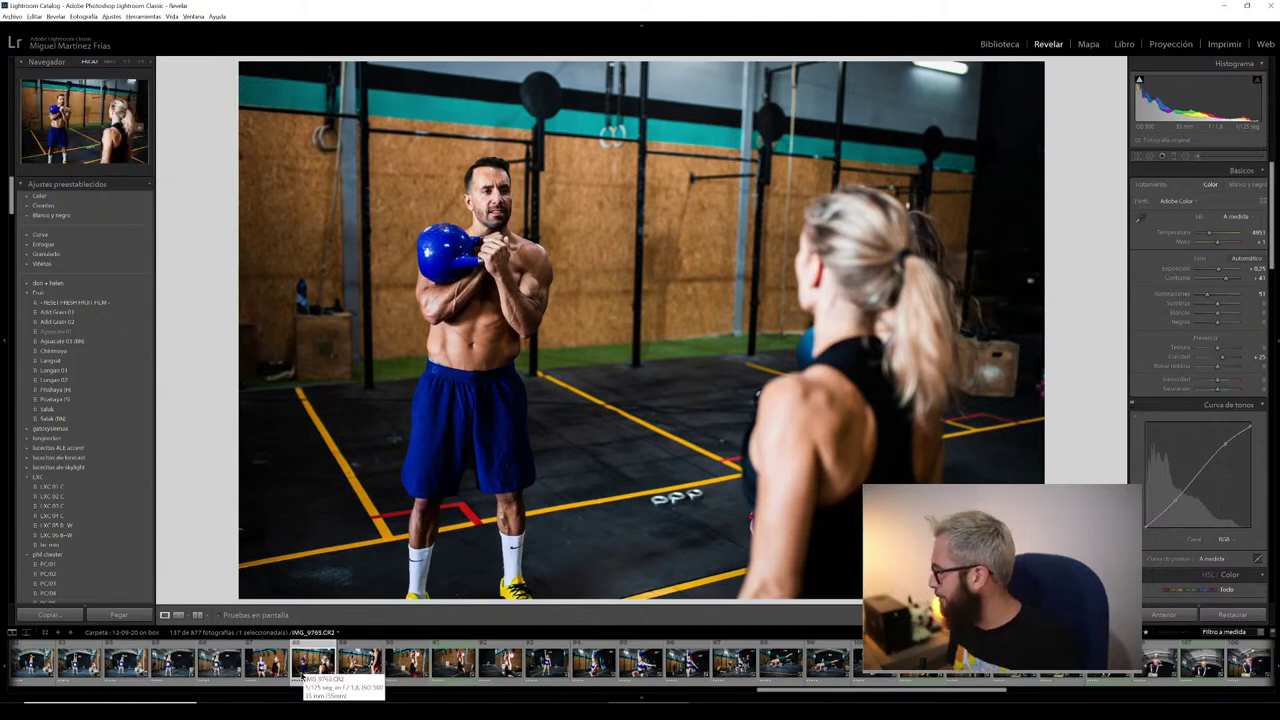
{"action": "scroll", "coordinate": [310, 668], "scroll_direction": "up", "scroll_amount": 5}
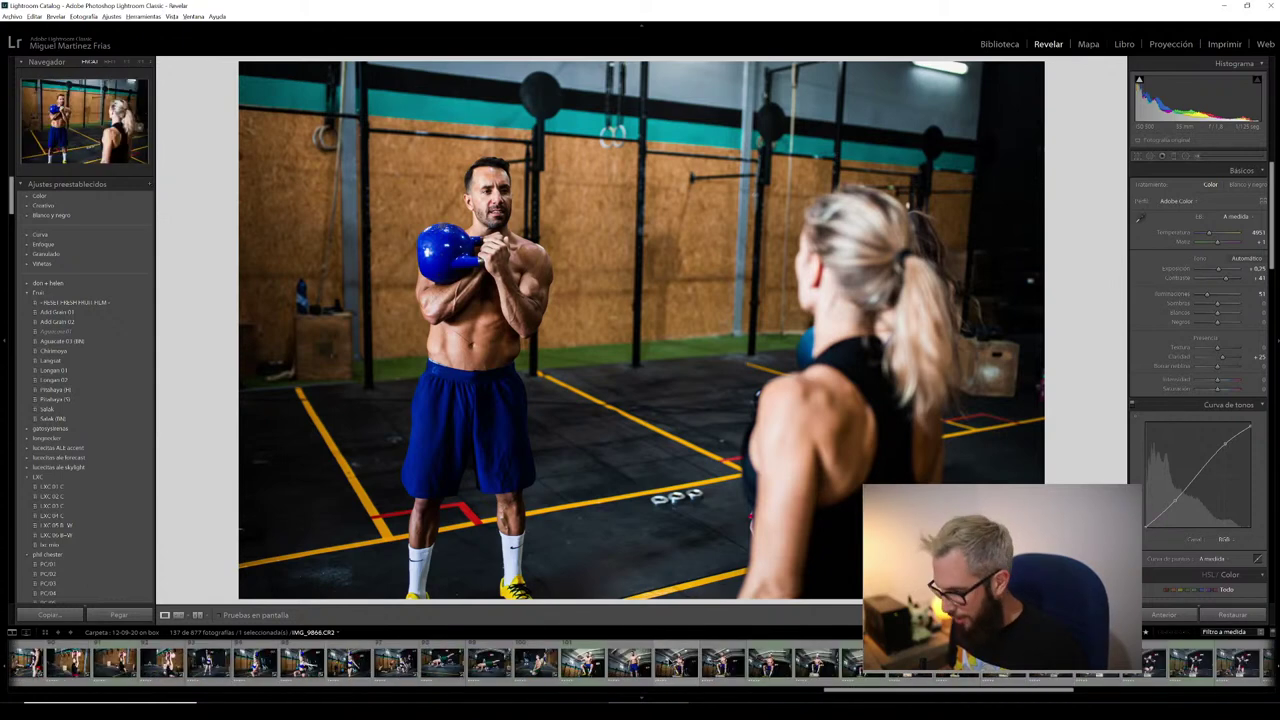
{"action": "scroll", "coordinate": [600, 665], "scroll_direction": "down", "scroll_amount": 3}
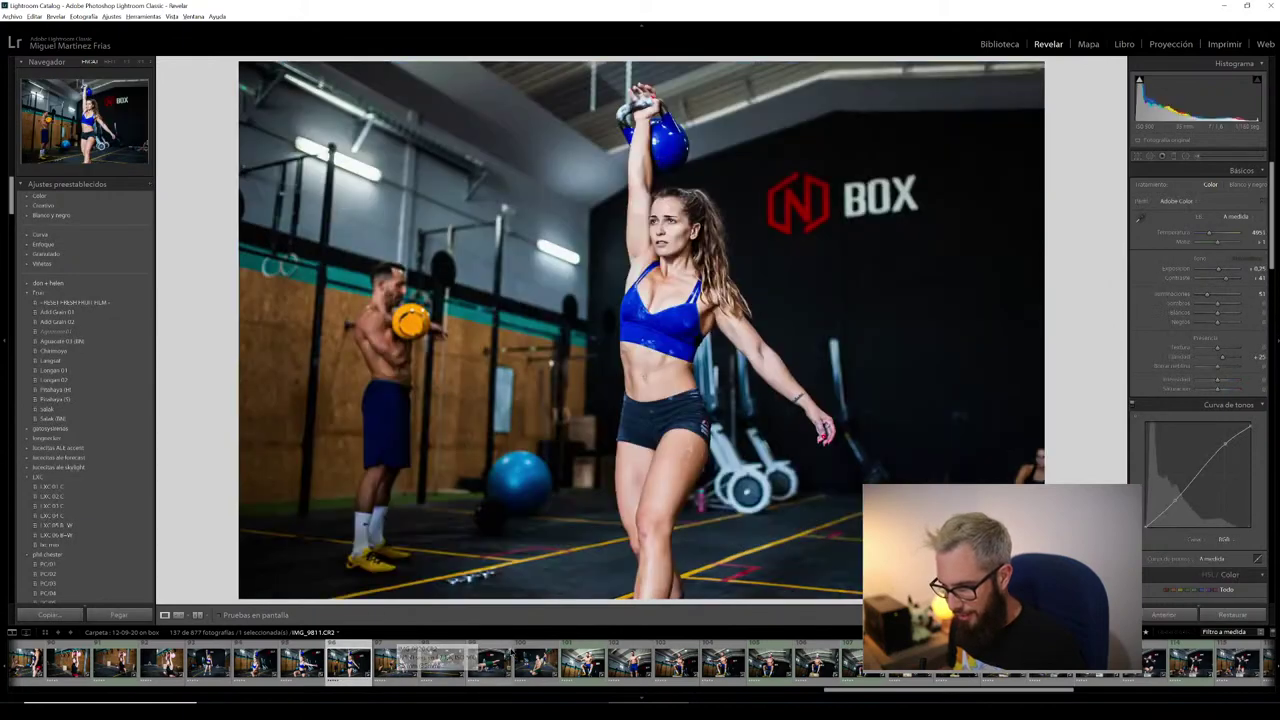
- Open the overhead kettlebell photo, raise Exposure, check it zoomed in, then trim Exposure slightly
{"action": "left_click", "coordinate": [348, 662]}
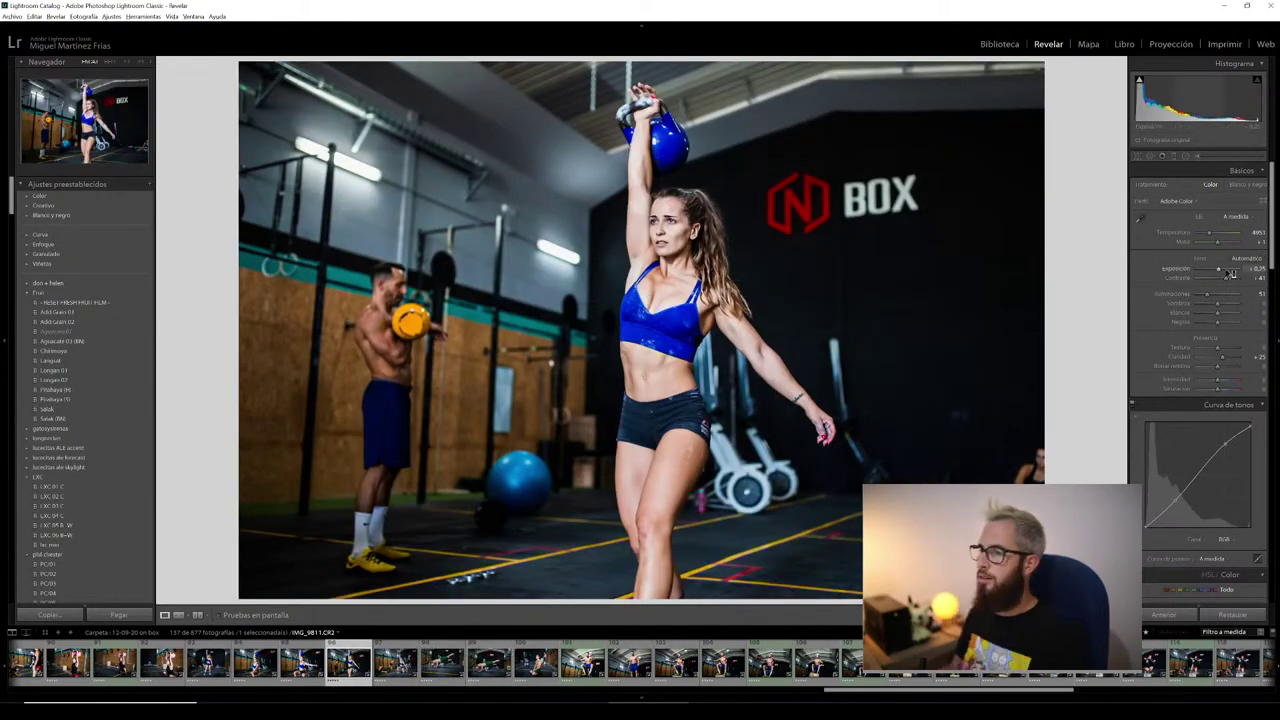
{"action": "left_click_drag", "start_coordinate": [1219, 271], "coordinate": [1221, 272]}
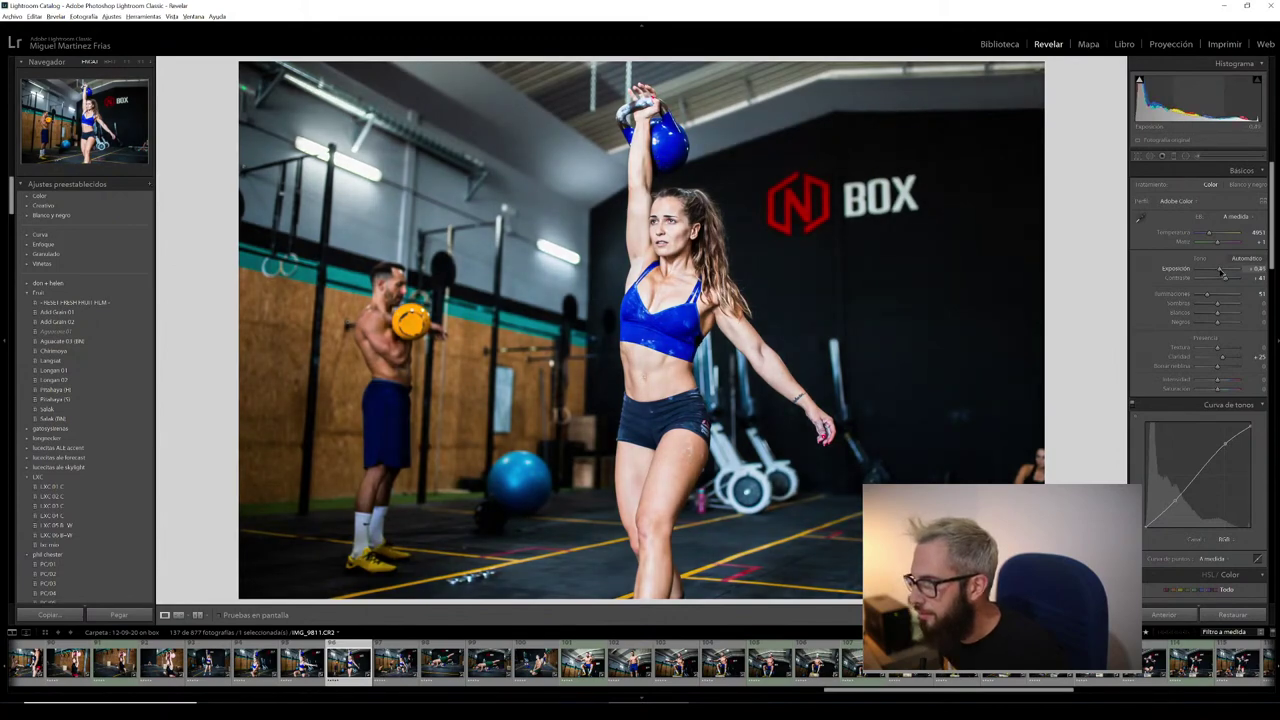
{"action": "left_click", "coordinate": [732, 172]}
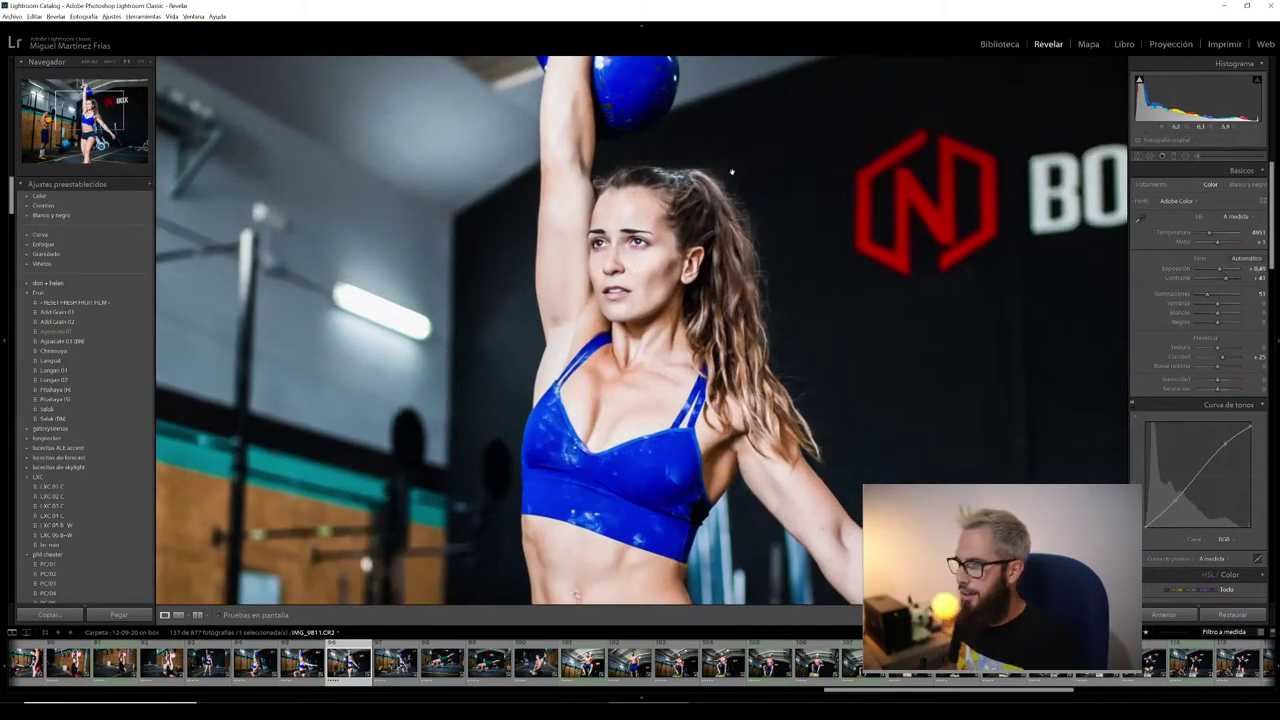
{"action": "scroll", "coordinate": [780, 140], "scroll_direction": "up", "scroll_amount": 3}
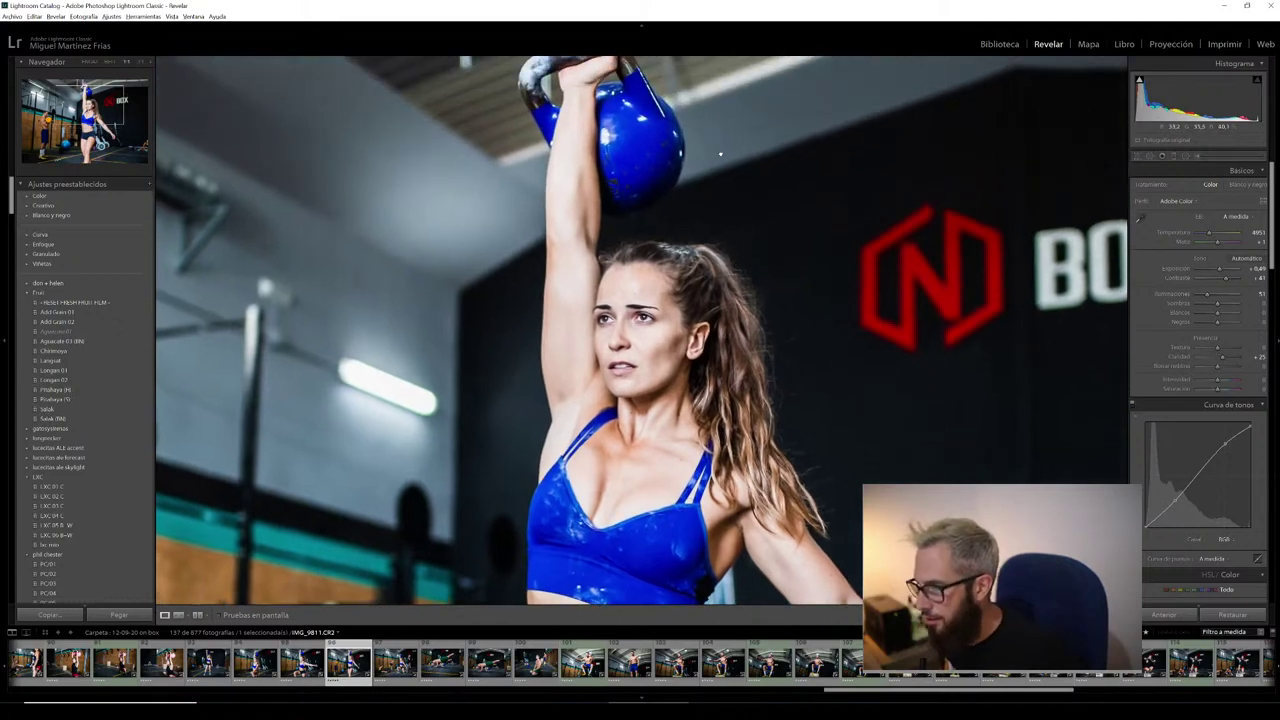
{"action": "left_click", "coordinate": [720, 155]}
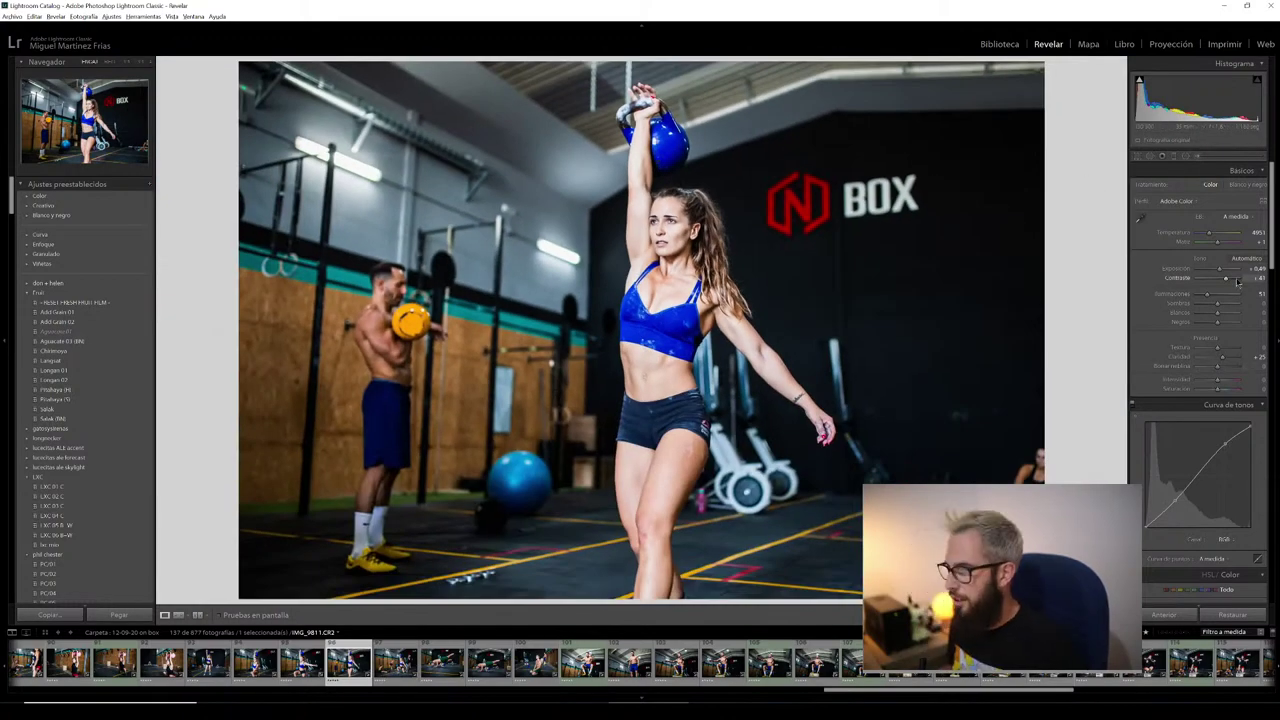
{"action": "left_click_drag", "start_coordinate": [1220, 270], "coordinate": [1218, 270]}
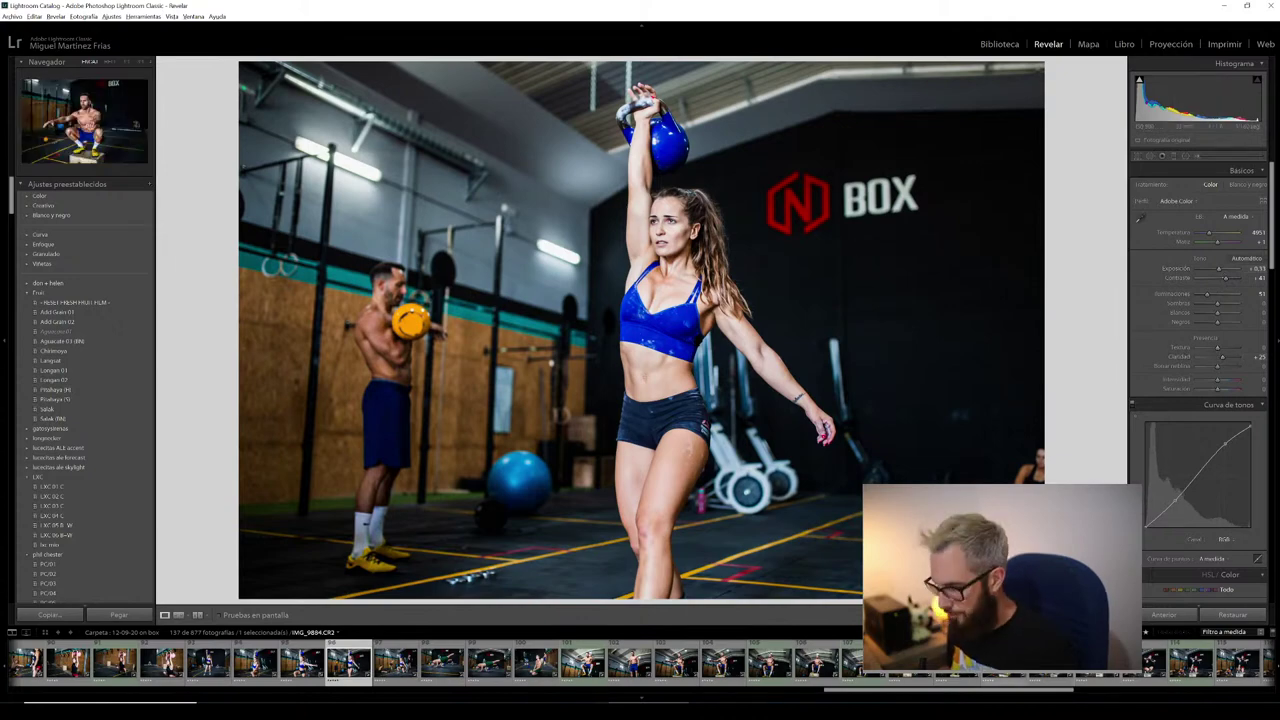
- Select all filmstrip photos and sync the develop settings to them
{"action": "key", "text": "ctrl+a"}
{"action": "key", "text": "ctrl+shift+s"}
{"action": "key", "text": "Return"}
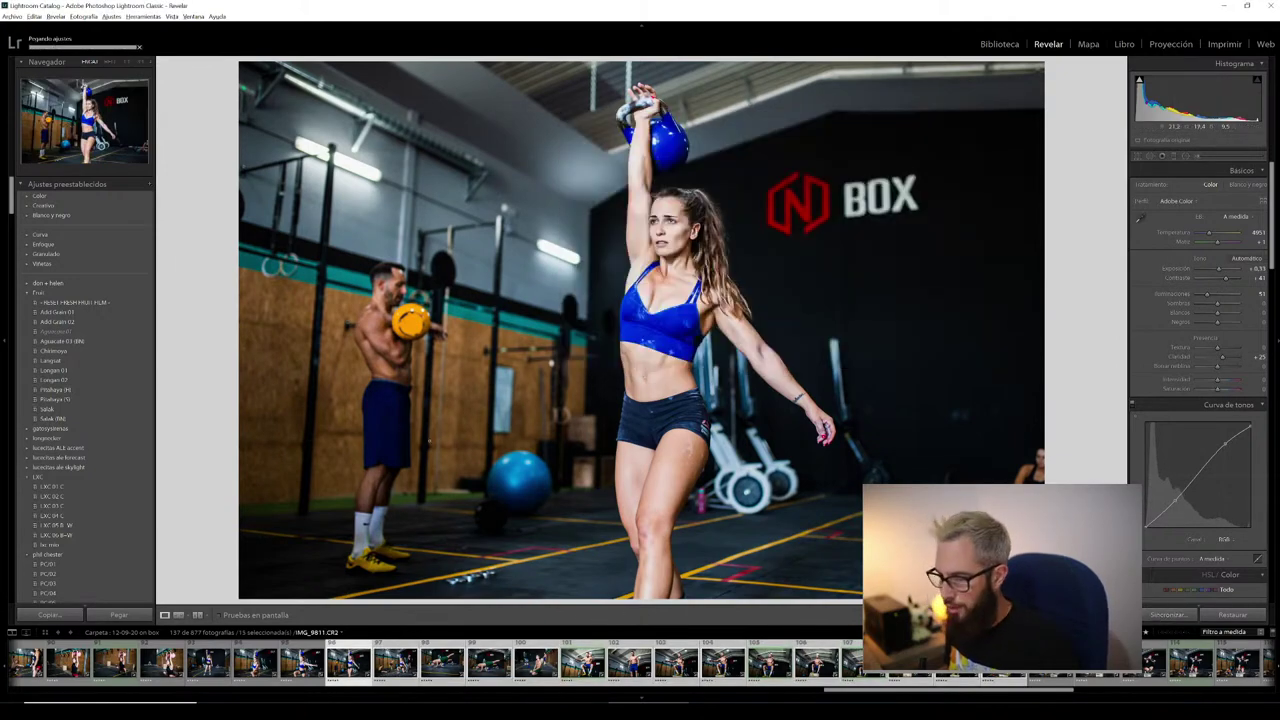
- Scroll to later frames and open the lunging kettlebell shot IMG_9820
{"action": "scroll", "coordinate": [350, 660], "scroll_direction": "up", "scroll_amount": 5}
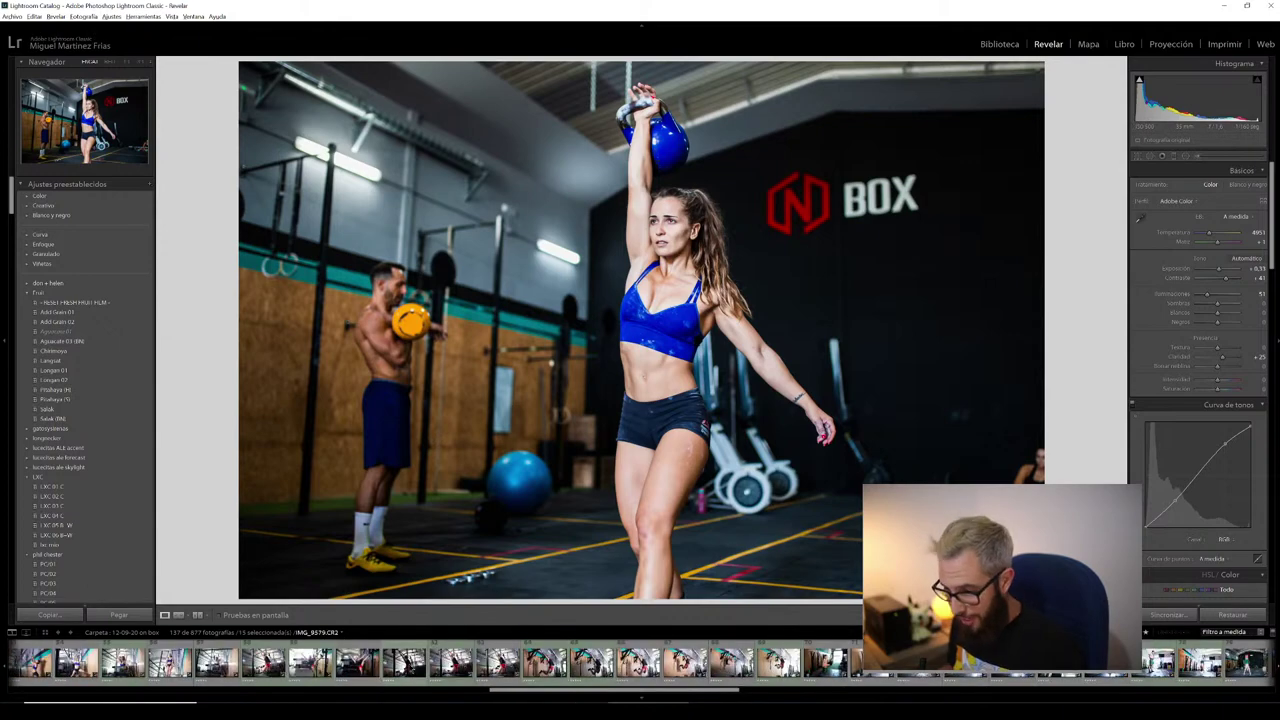
{"action": "scroll", "coordinate": [450, 662], "scroll_direction": "down", "scroll_amount": 5}
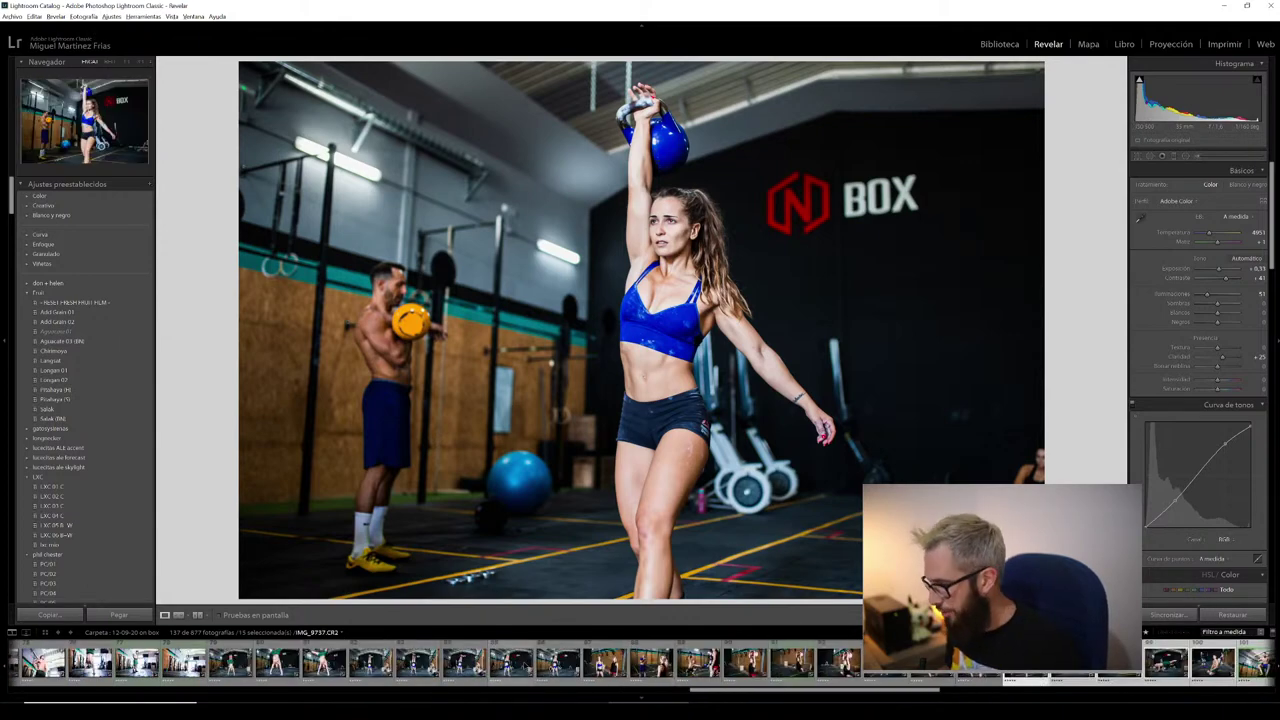
{"action": "scroll", "coordinate": [450, 662], "scroll_direction": "down", "scroll_amount": 3}
{"action": "scroll", "coordinate": [450, 662], "scroll_direction": "down", "scroll_amount": 3}
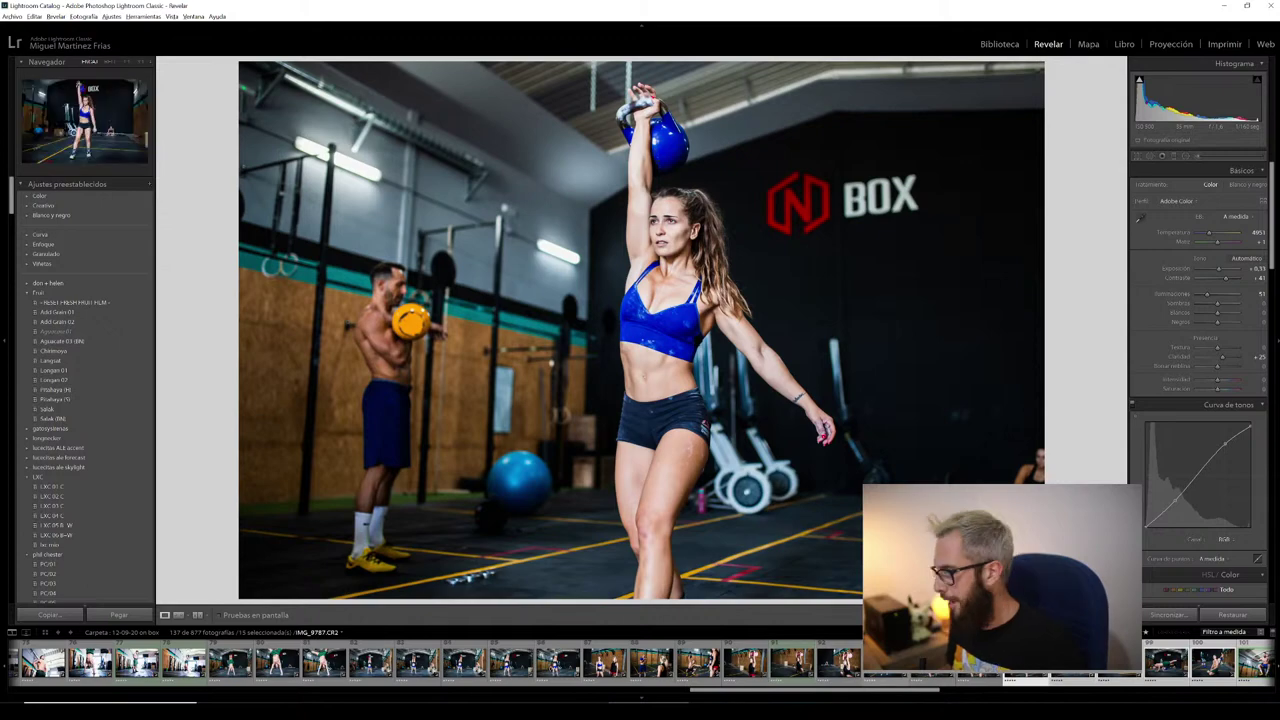
{"action": "scroll", "coordinate": [795, 660], "scroll_direction": "down", "scroll_amount": 3}
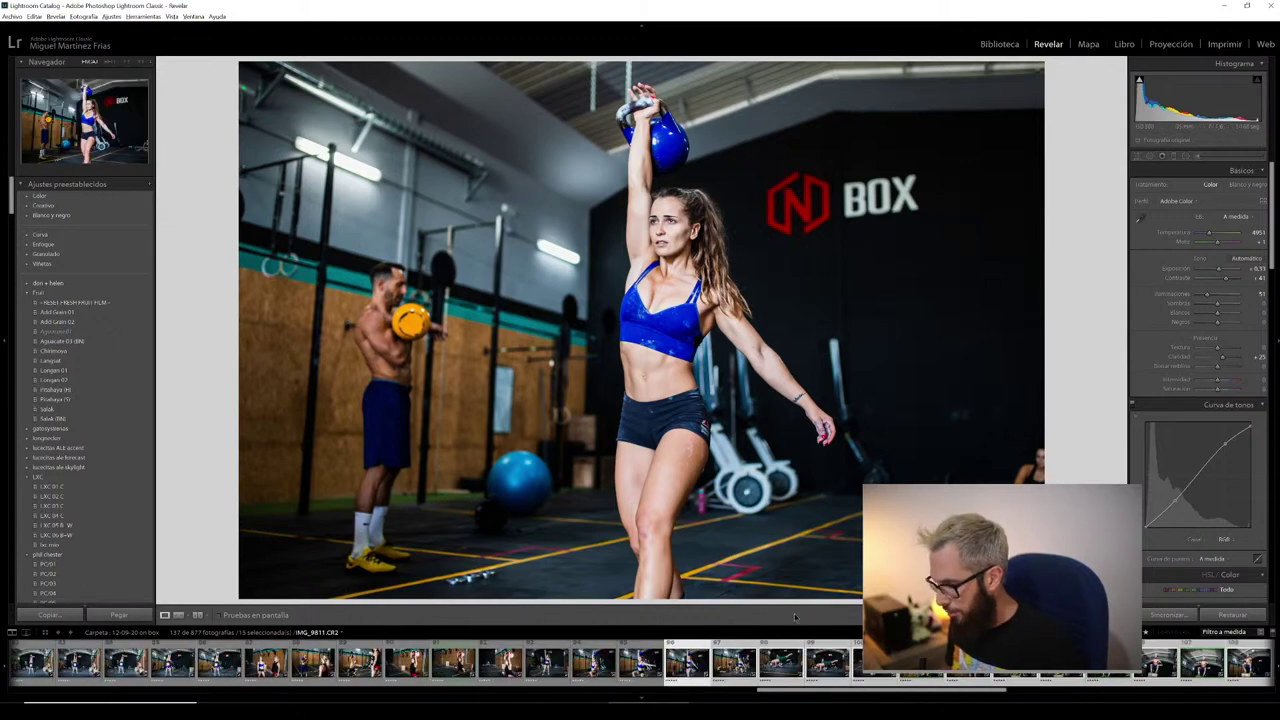
{"action": "left_click", "coordinate": [734, 662]}
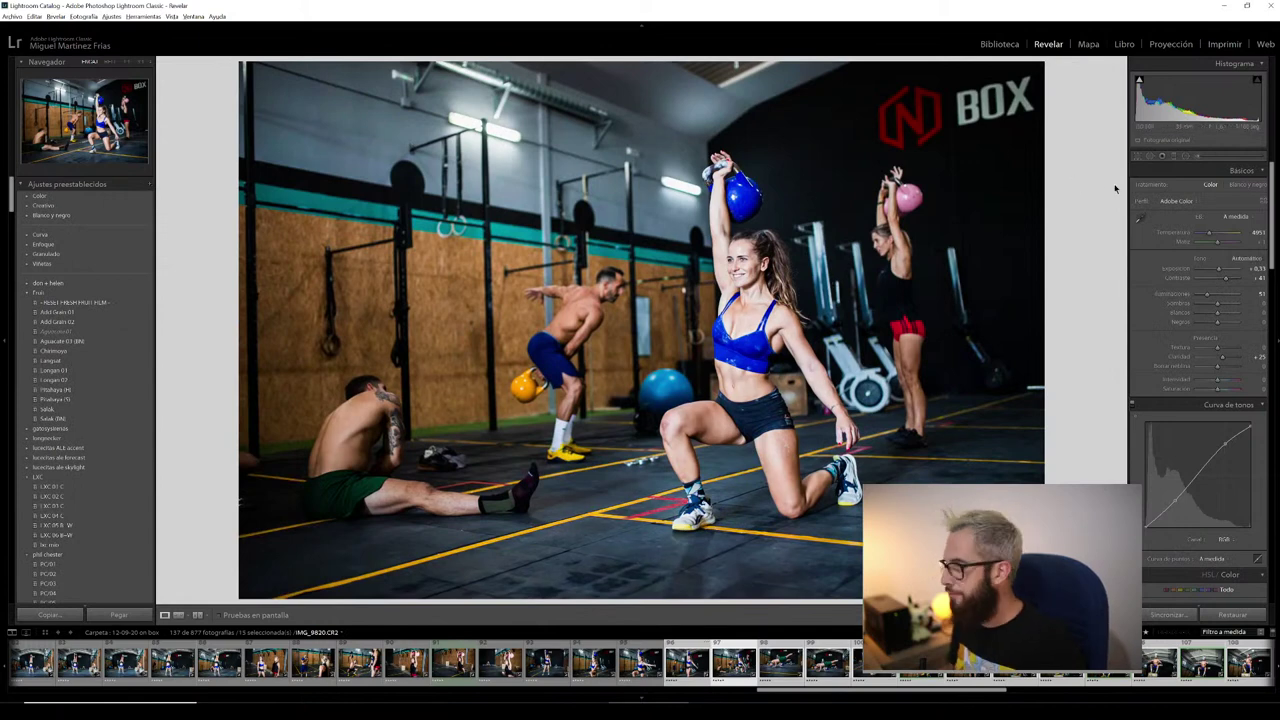
- Open IMG_9838, raise Exposure slightly, then try a straightening crop and undo it
{"action": "left_click", "coordinate": [781, 662]}
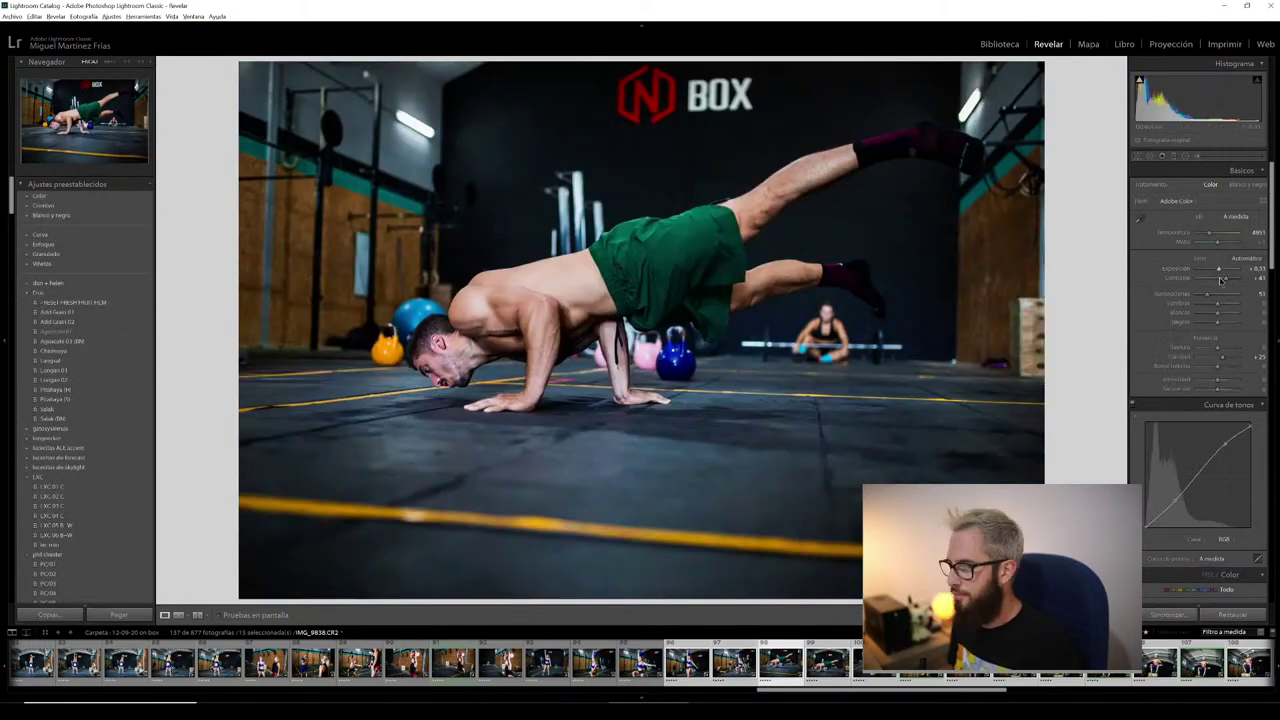
{"action": "left_click_drag", "start_coordinate": [1217, 270], "coordinate": [1221, 272]}
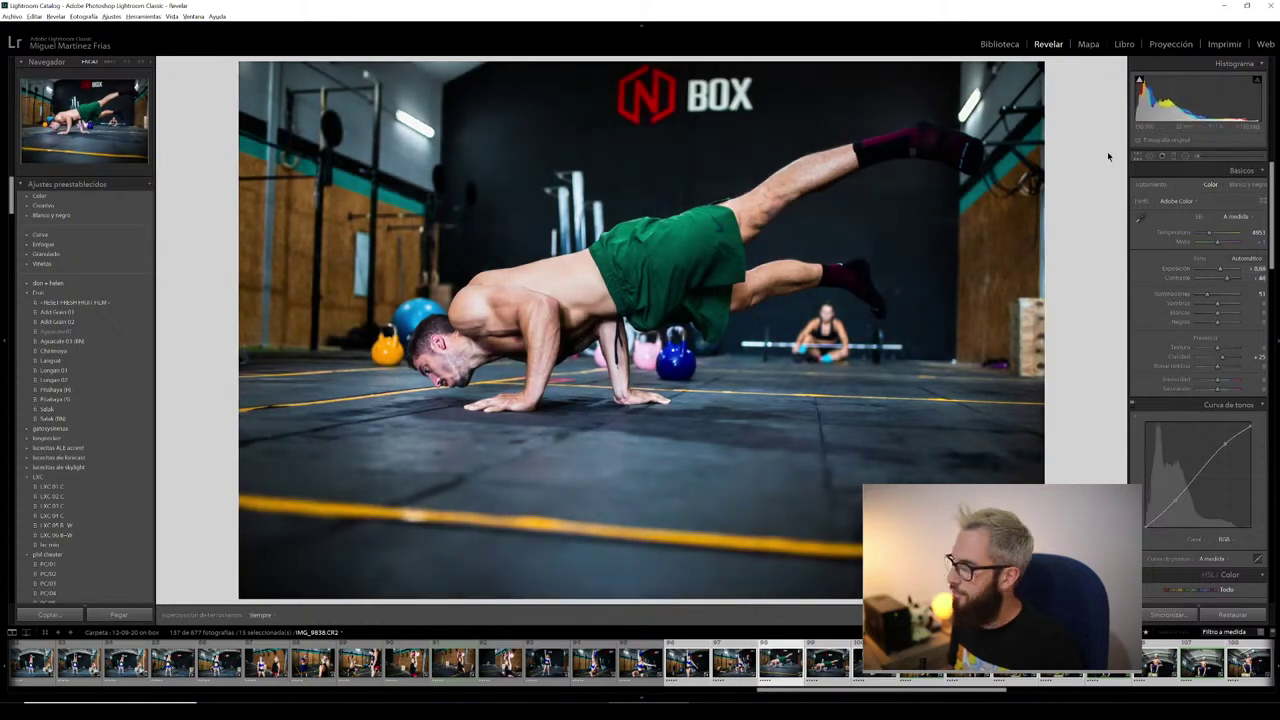
{"action": "key", "text": "r"}
{"action": "left_click_drag", "start_coordinate": [618, 360], "coordinate": [651, 104]}
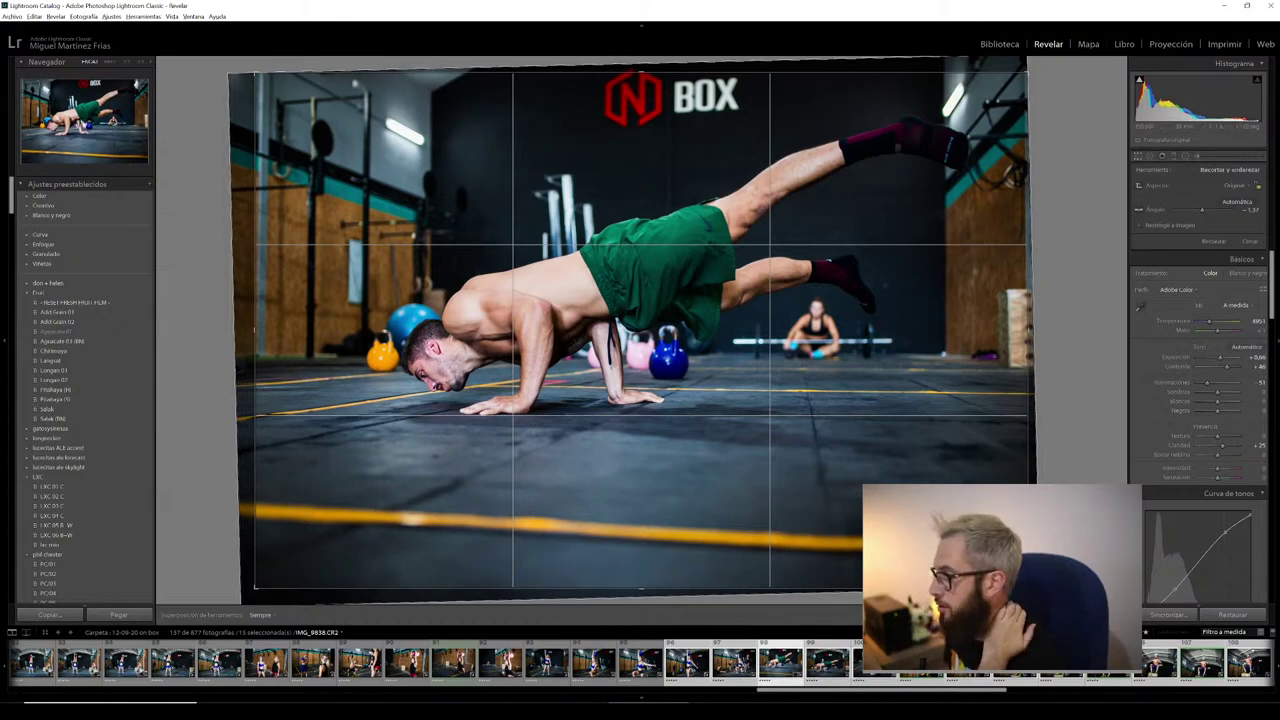
{"action": "key", "text": "Return"}
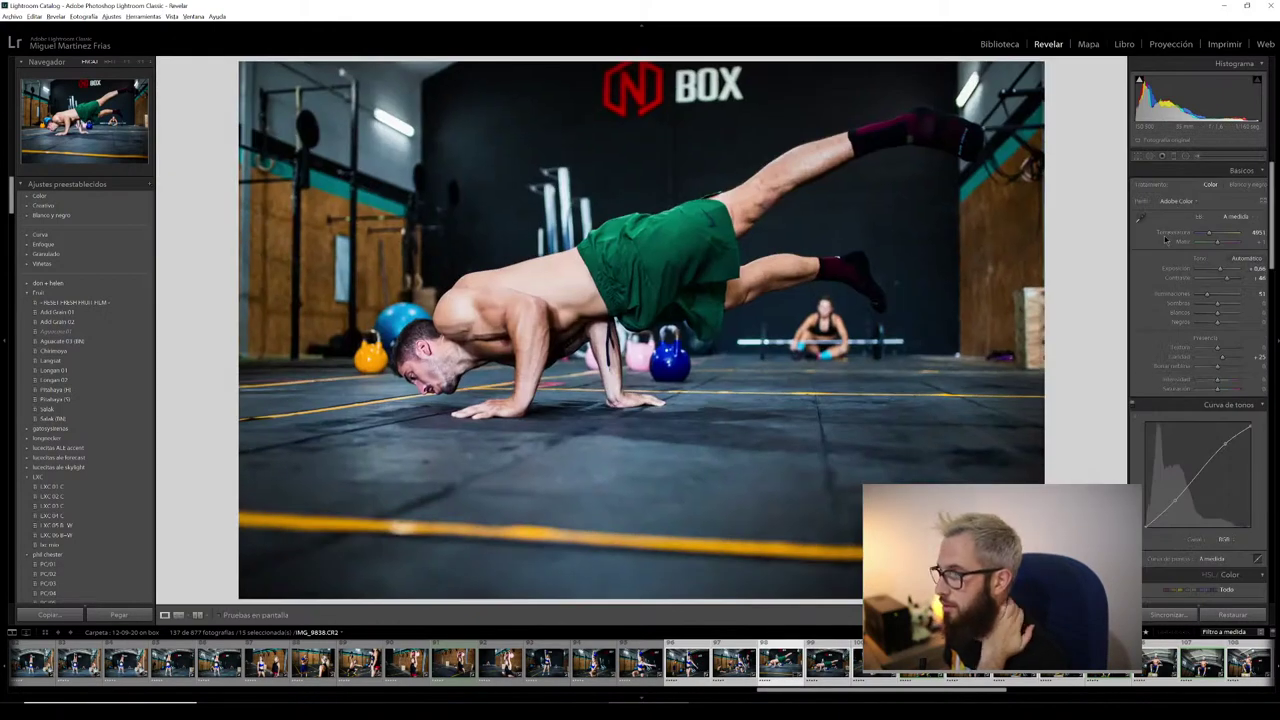
{"action": "key", "text": "ctrl+z"}
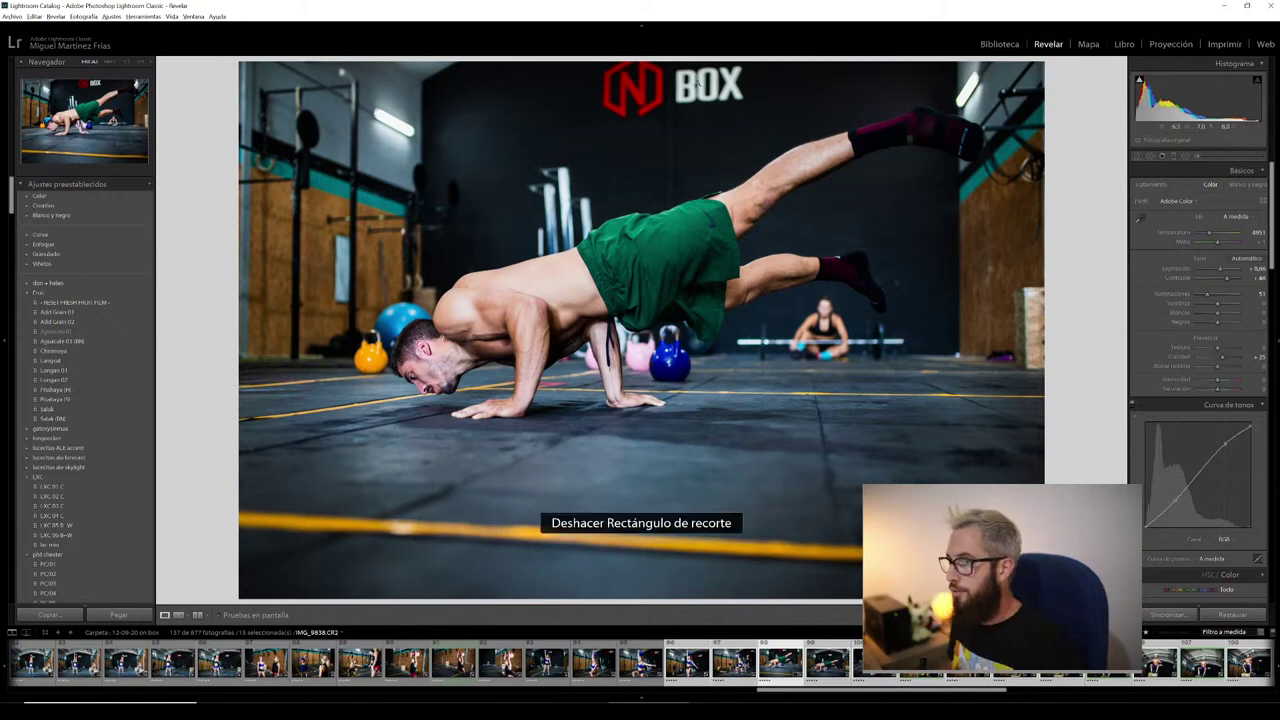
{"action": "left_click", "coordinate": [1139, 157]}
{"action": "key", "text": "ctrl+z"}
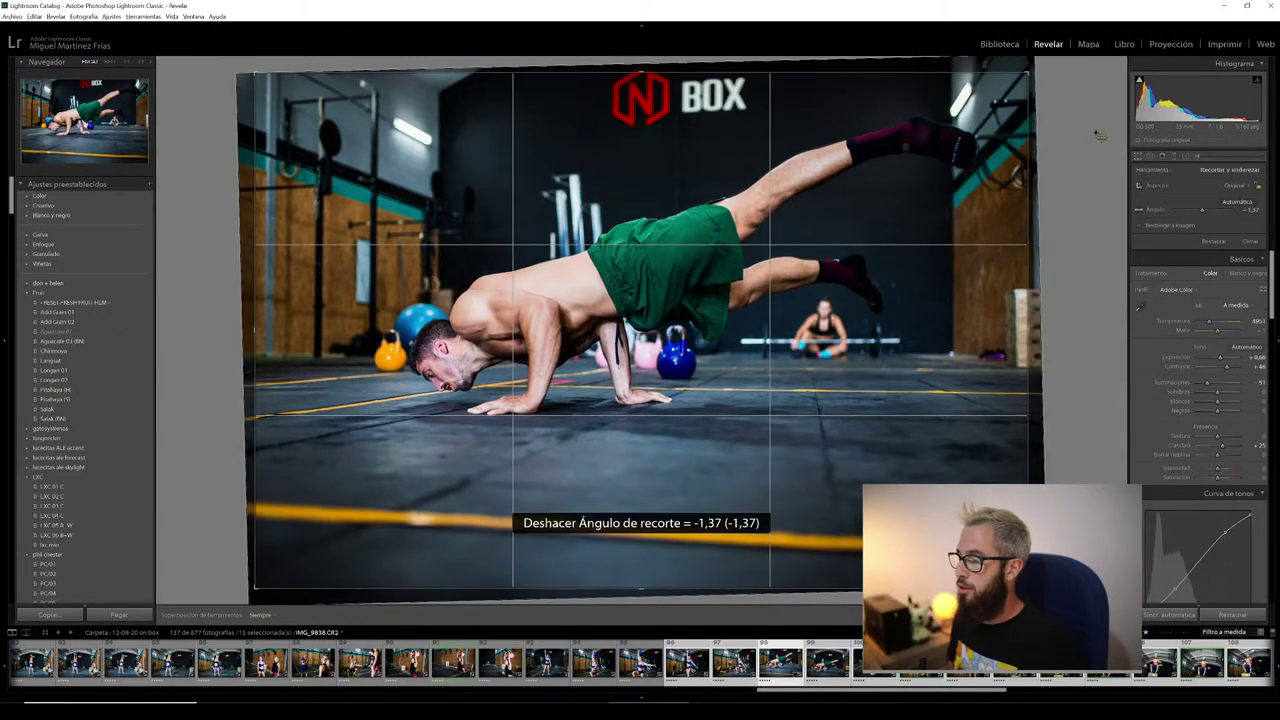
{"action": "left_click", "coordinate": [1139, 157]}
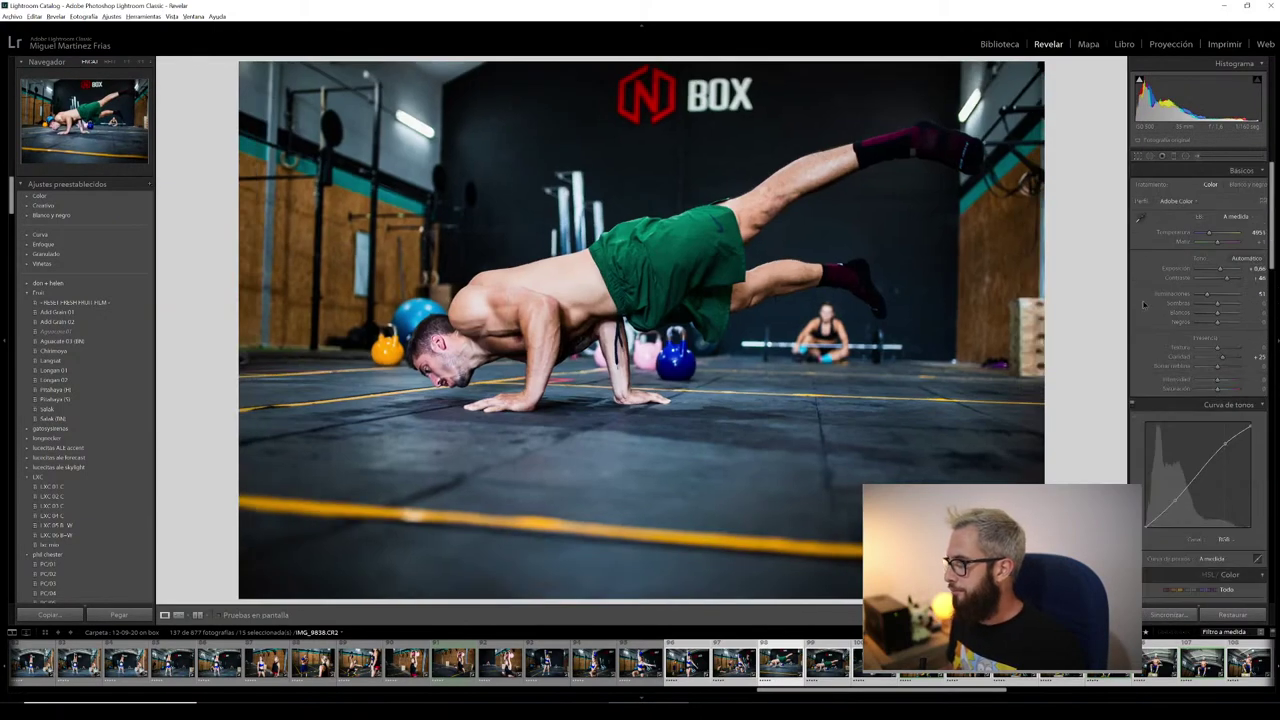
{"action": "scroll", "coordinate": [1146, 313], "scroll_direction": "down", "scroll_amount": 5}
{"action": "scroll", "coordinate": [1146, 313], "scroll_direction": "down", "scroll_amount": 3}
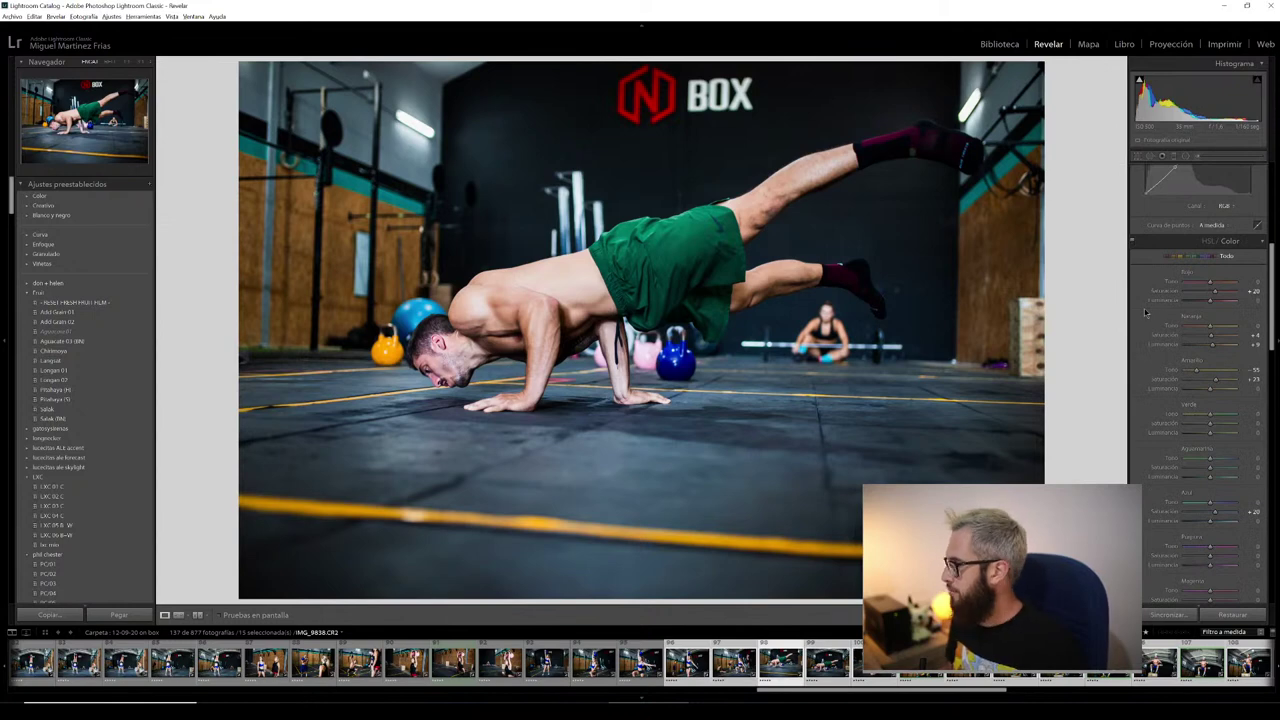
{"action": "scroll", "coordinate": [1138, 339], "scroll_direction": "down", "scroll_amount": 5}
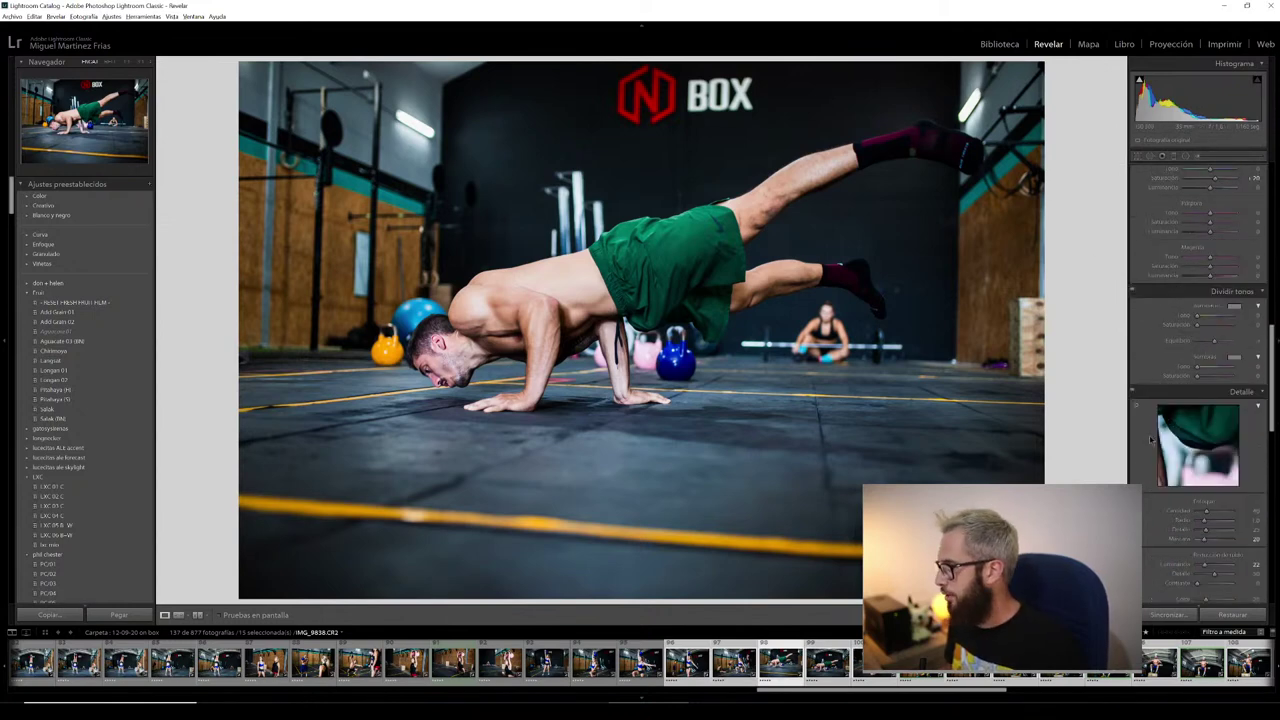
{"action": "scroll", "coordinate": [1150, 438], "scroll_direction": "down", "scroll_amount": 3}
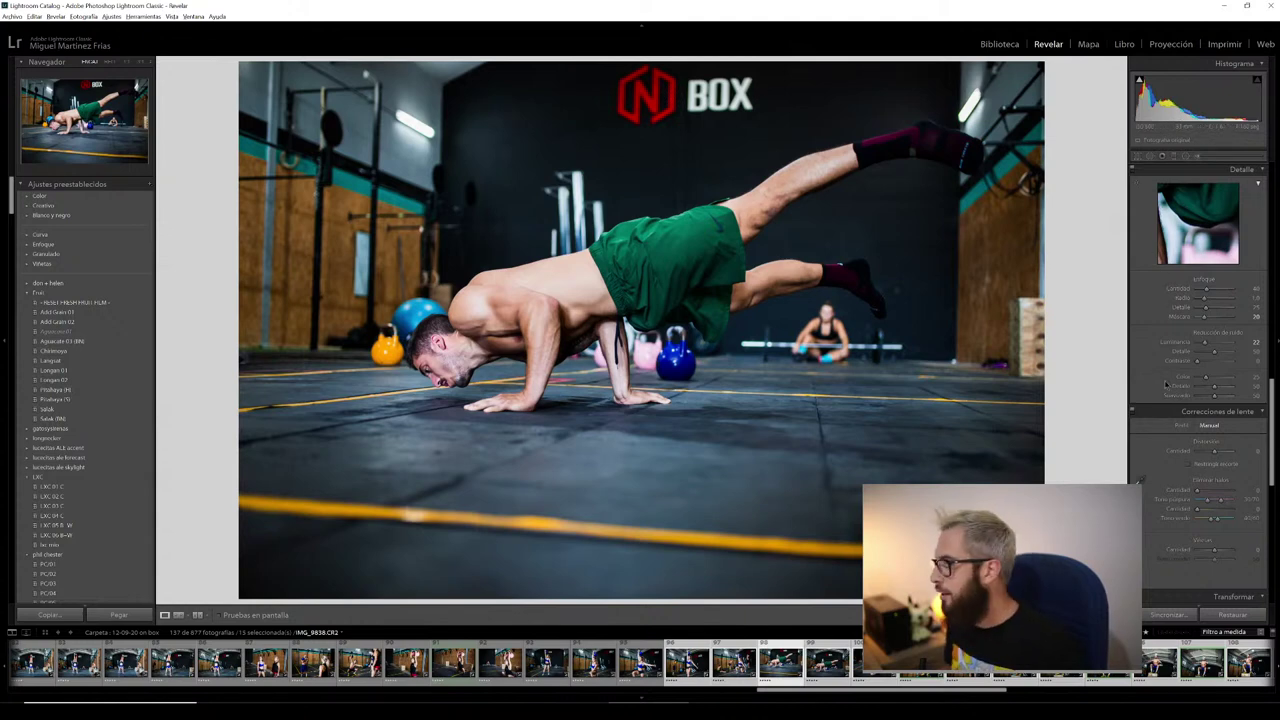
{"action": "scroll", "coordinate": [1165, 384], "scroll_direction": "down", "scroll_amount": 3}
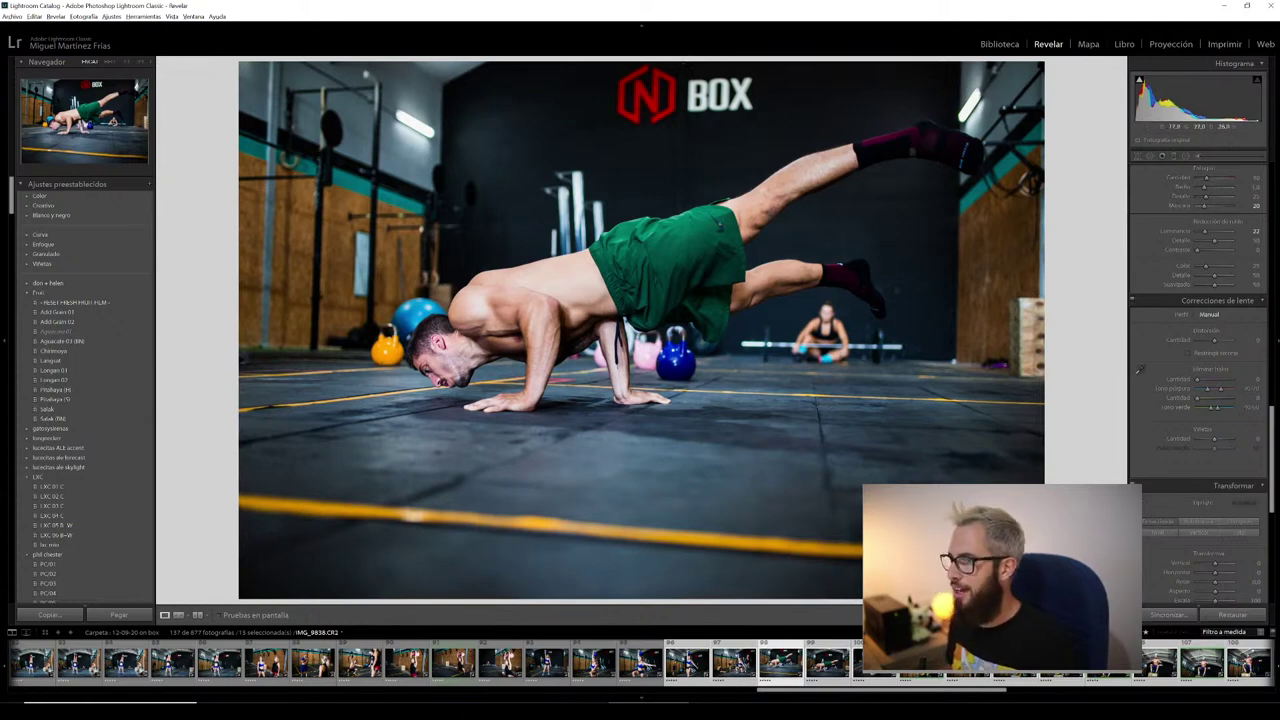
{"action": "left_click", "coordinate": [580, 342]}
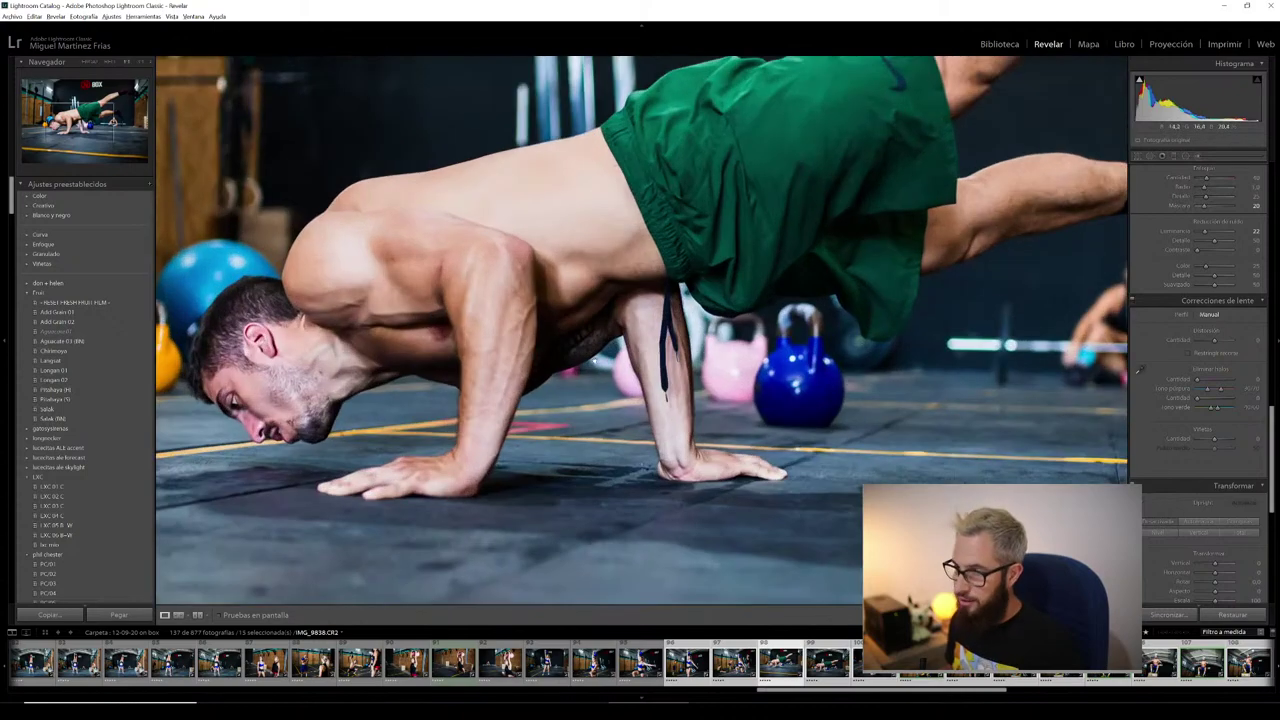
{"action": "scroll", "coordinate": [948, 260], "scroll_direction": "right", "scroll_amount": 5}
{"action": "scroll", "coordinate": [950, 258], "scroll_direction": "up", "scroll_amount": 3}
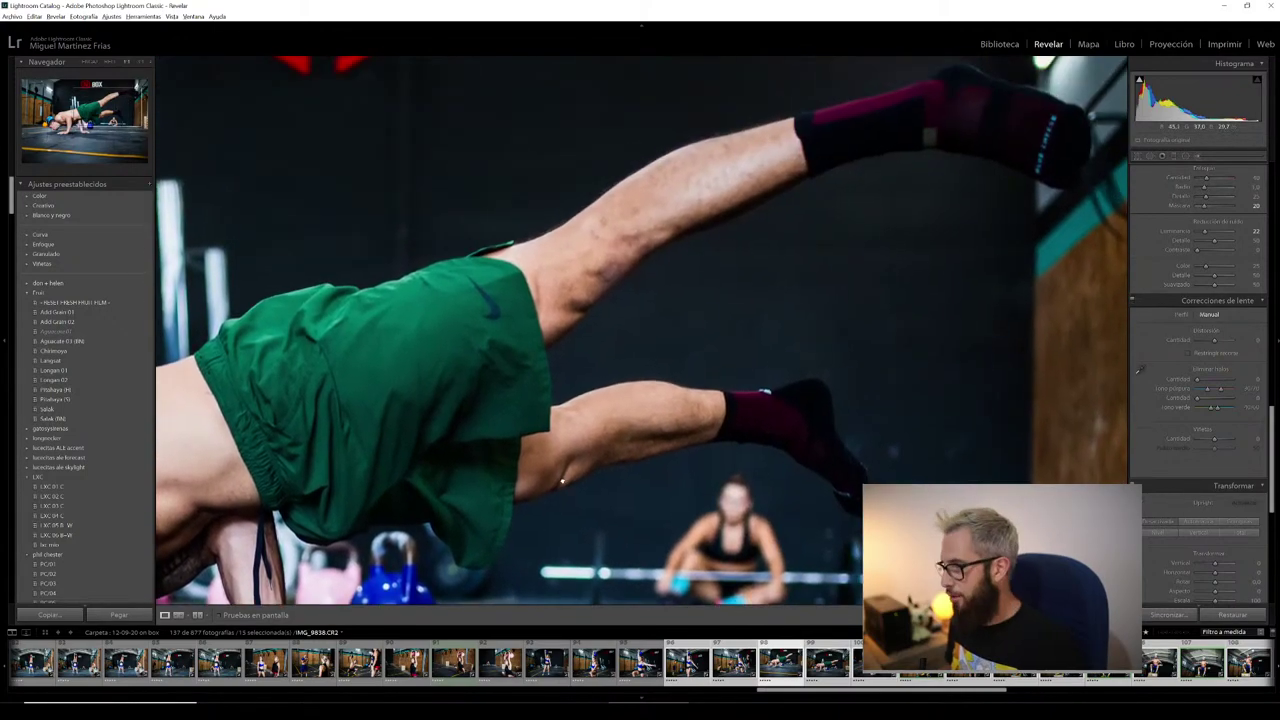
{"action": "scroll", "coordinate": [952, 257], "scroll_direction": "up", "scroll_amount": 3}
{"action": "scroll", "coordinate": [956, 255], "scroll_direction": "up", "scroll_amount": 2}
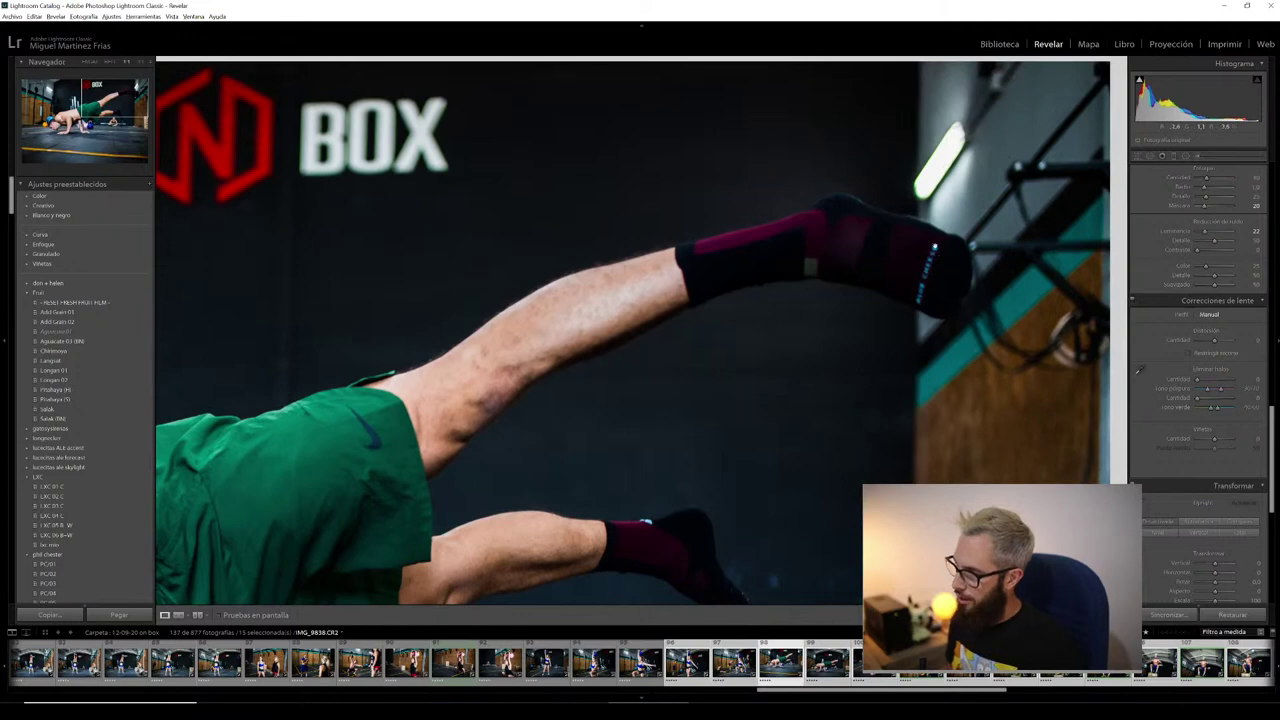
{"action": "left_click", "coordinate": [579, 307]}
{"action": "left_click", "coordinate": [579, 307]}
{"action": "left_click_drag", "start_coordinate": [579, 307], "coordinate": [306, 284]}
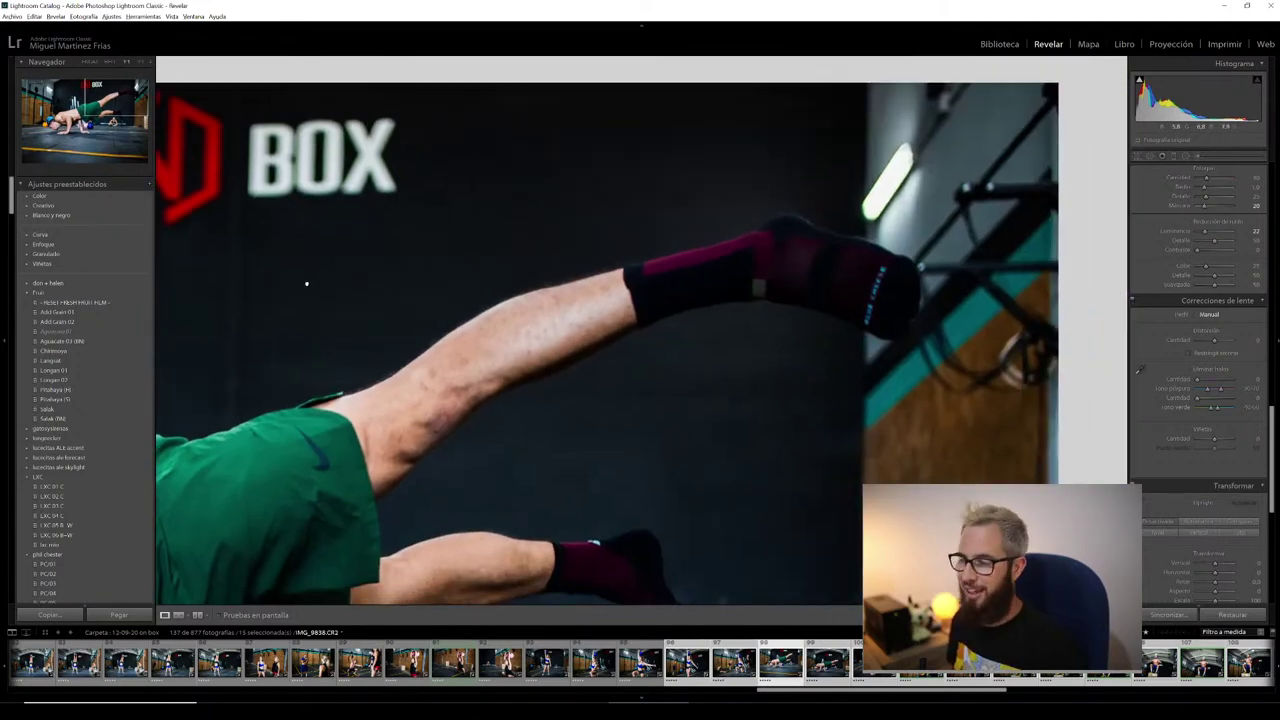
{"action": "left_click_drag", "start_coordinate": [306, 284], "coordinate": [933, 282]}
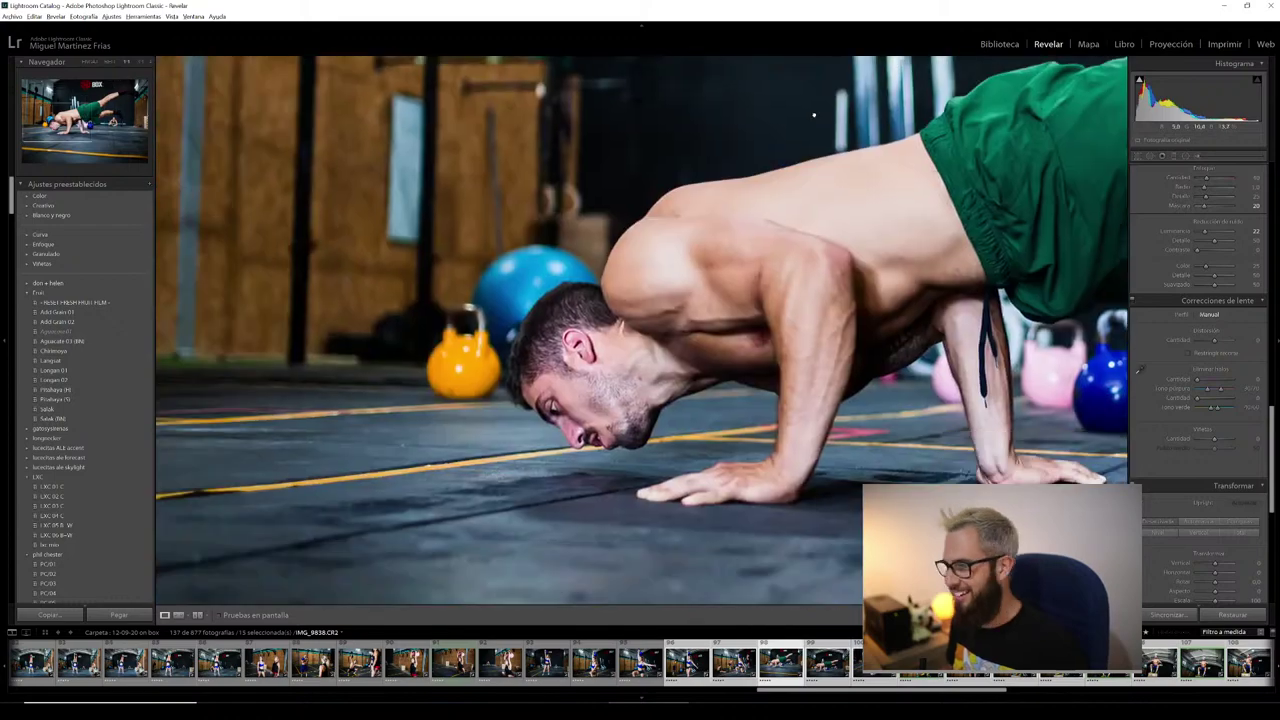
{"action": "scroll", "coordinate": [933, 282], "scroll_direction": "down", "scroll_amount": 5}
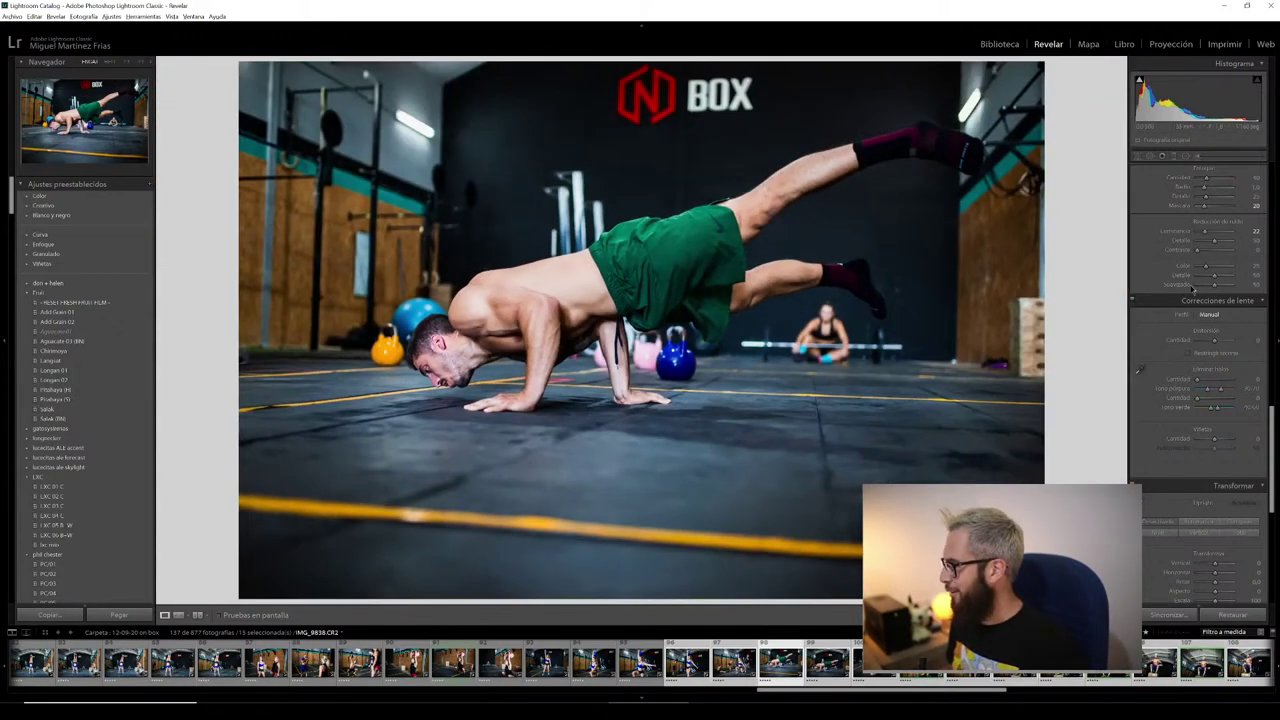
{"action": "scroll", "coordinate": [1192, 289], "scroll_direction": "down", "scroll_amount": 3}
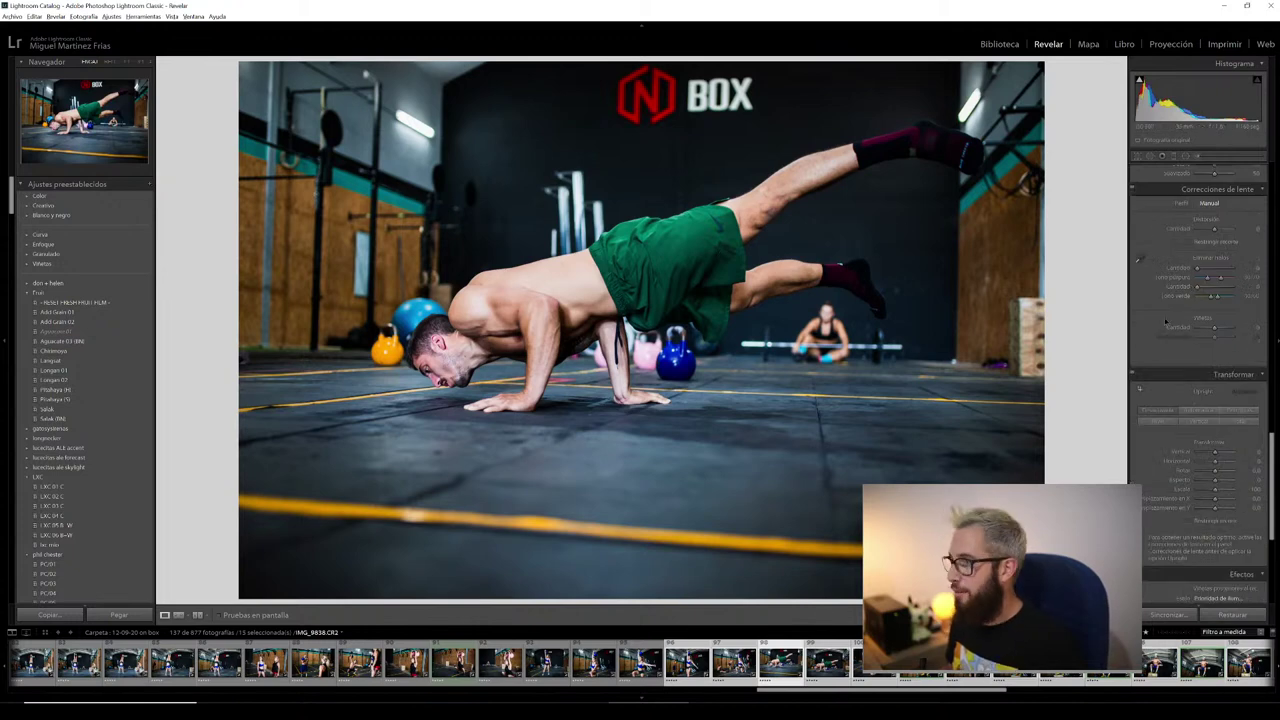
{"action": "scroll", "coordinate": [1170, 310], "scroll_direction": "down", "scroll_amount": 5}
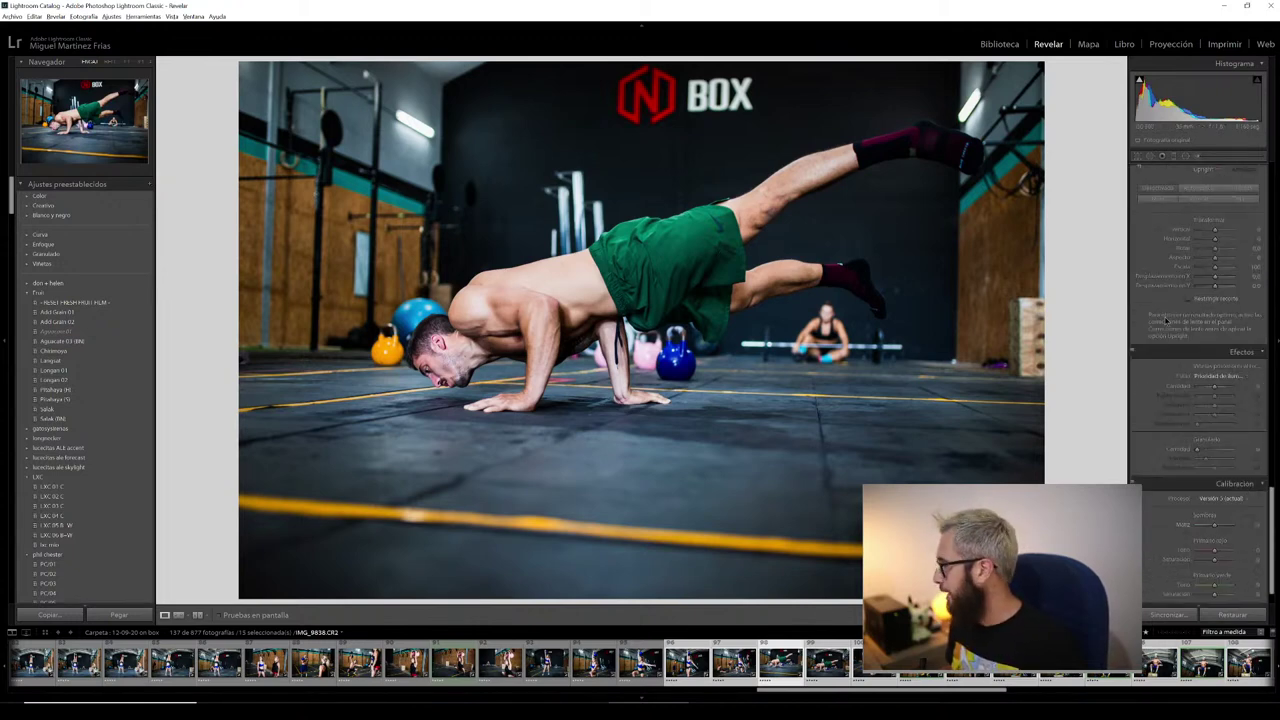
{"action": "scroll", "coordinate": [1150, 388], "scroll_direction": "down", "scroll_amount": 1}
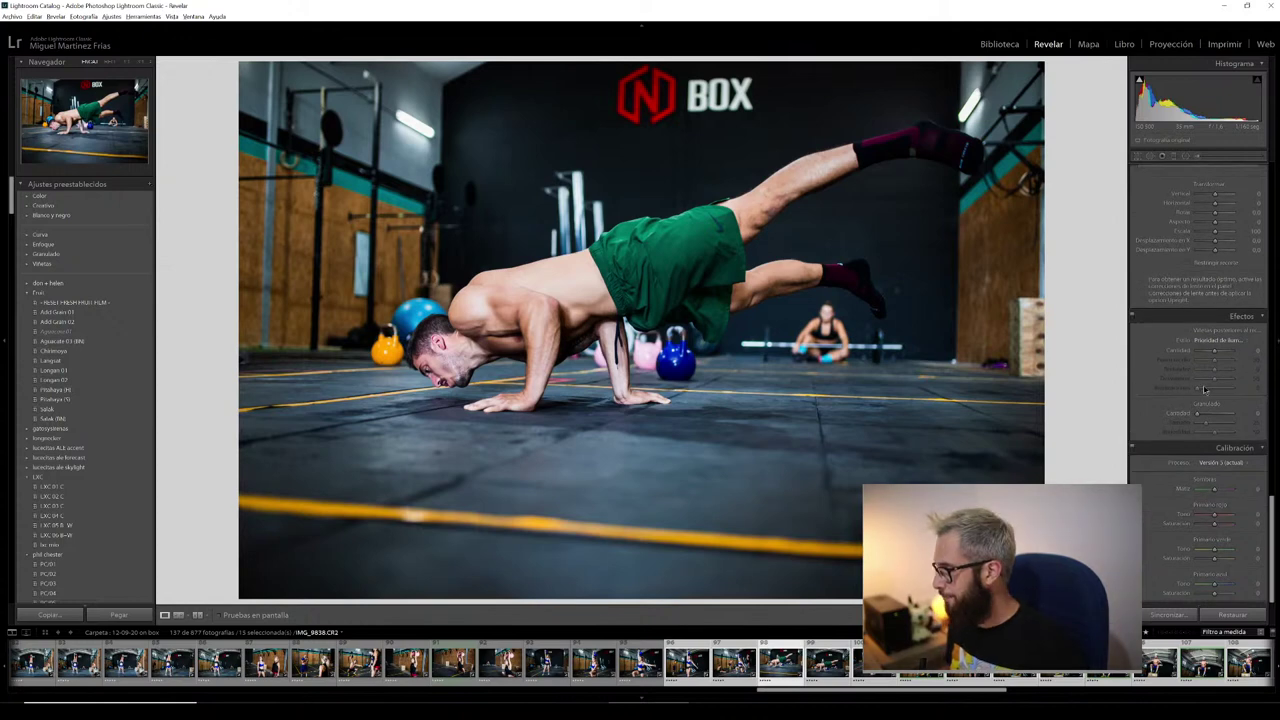
{"action": "scroll", "coordinate": [1177, 410], "scroll_direction": "up", "scroll_amount": 8}
{"action": "scroll", "coordinate": [1175, 298], "scroll_direction": "up", "scroll_amount": 3}
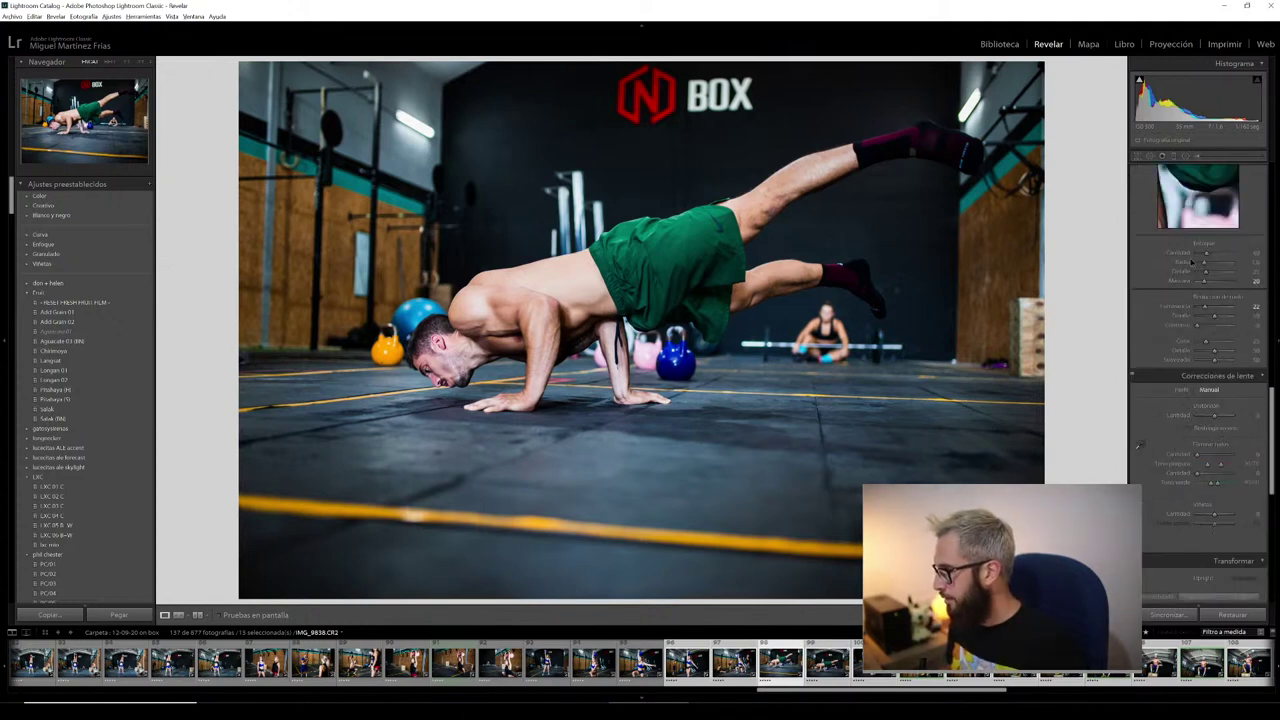
{"action": "scroll", "coordinate": [1165, 358], "scroll_direction": "up", "scroll_amount": 6}
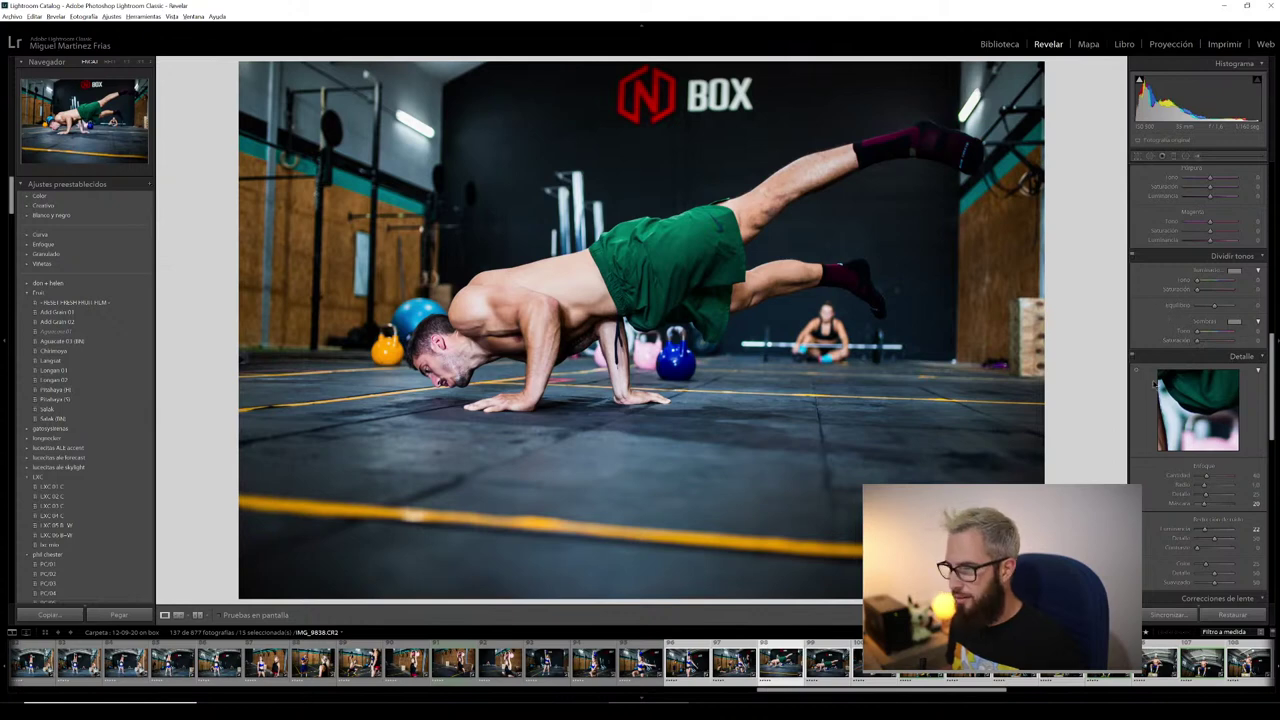
{"action": "scroll", "coordinate": [1155, 382], "scroll_direction": "down", "scroll_amount": 6}
{"action": "scroll", "coordinate": [1145, 350], "scroll_direction": "down", "scroll_amount": 4}
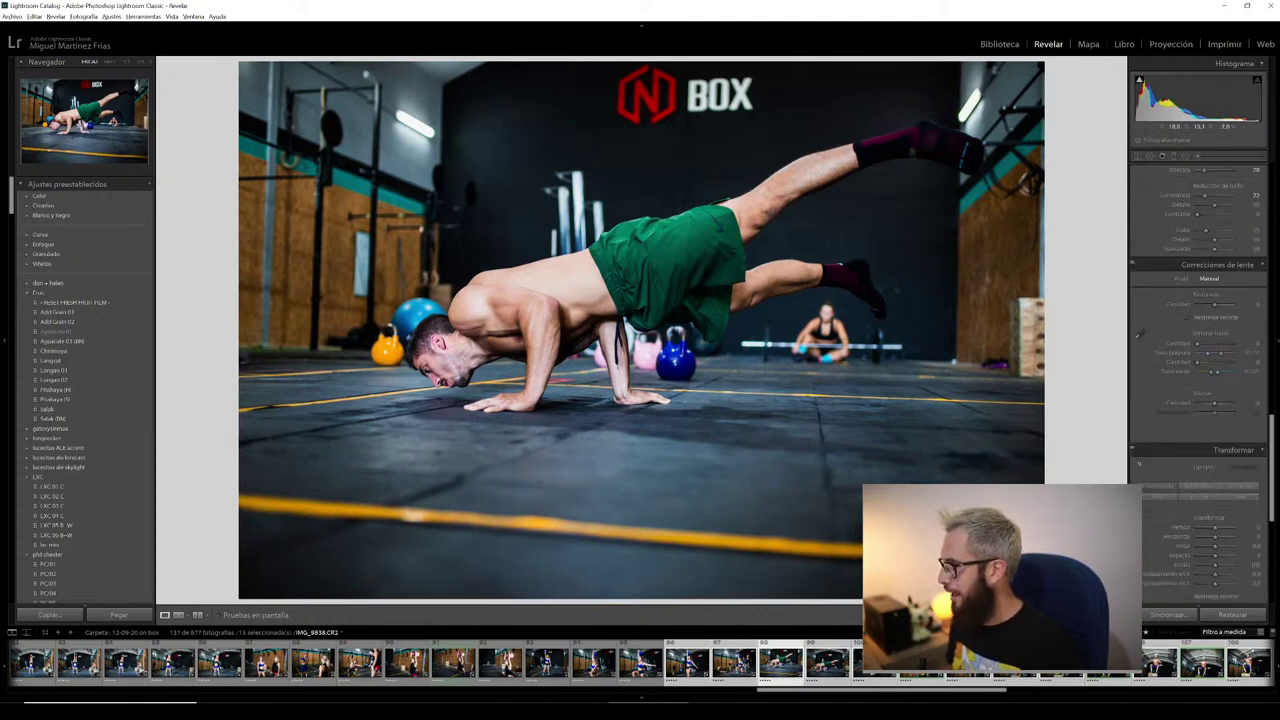
{"action": "scroll", "coordinate": [1141, 407], "scroll_direction": "down", "scroll_amount": 3}
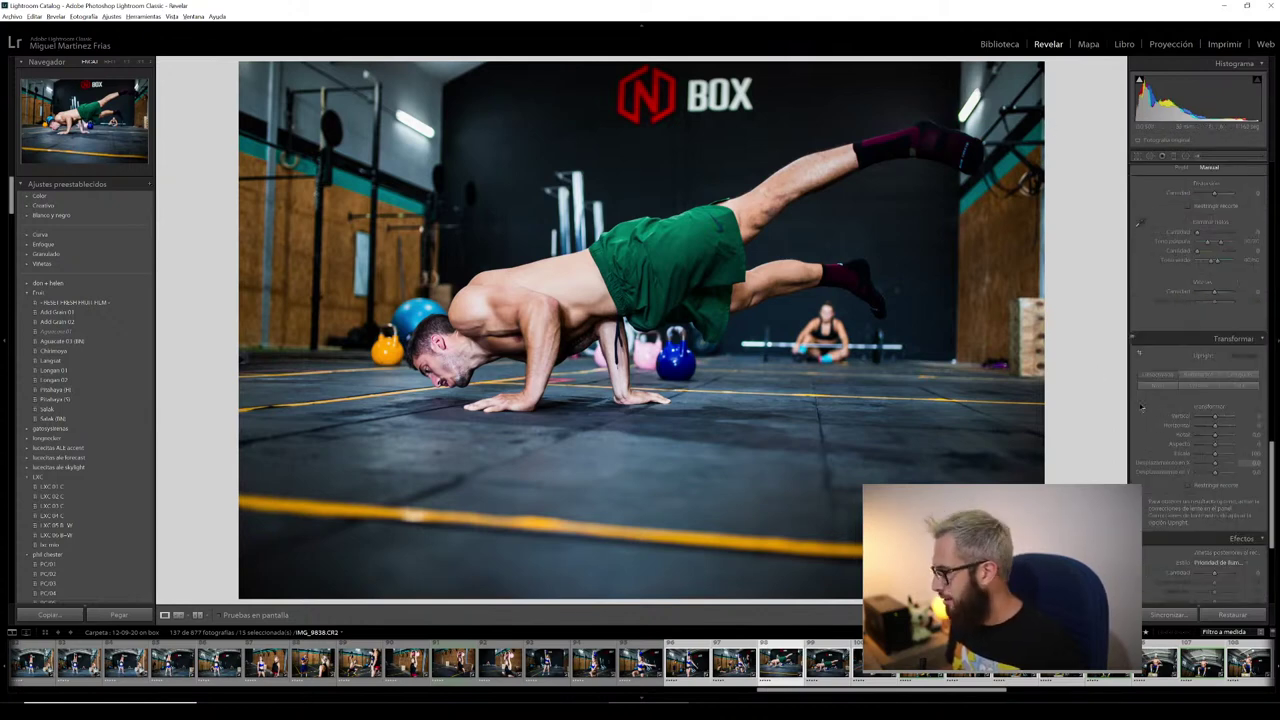
- Try Guided Upright with two vertical guides, then switch the upright correction off
{"action": "left_click", "coordinate": [1138, 353]}
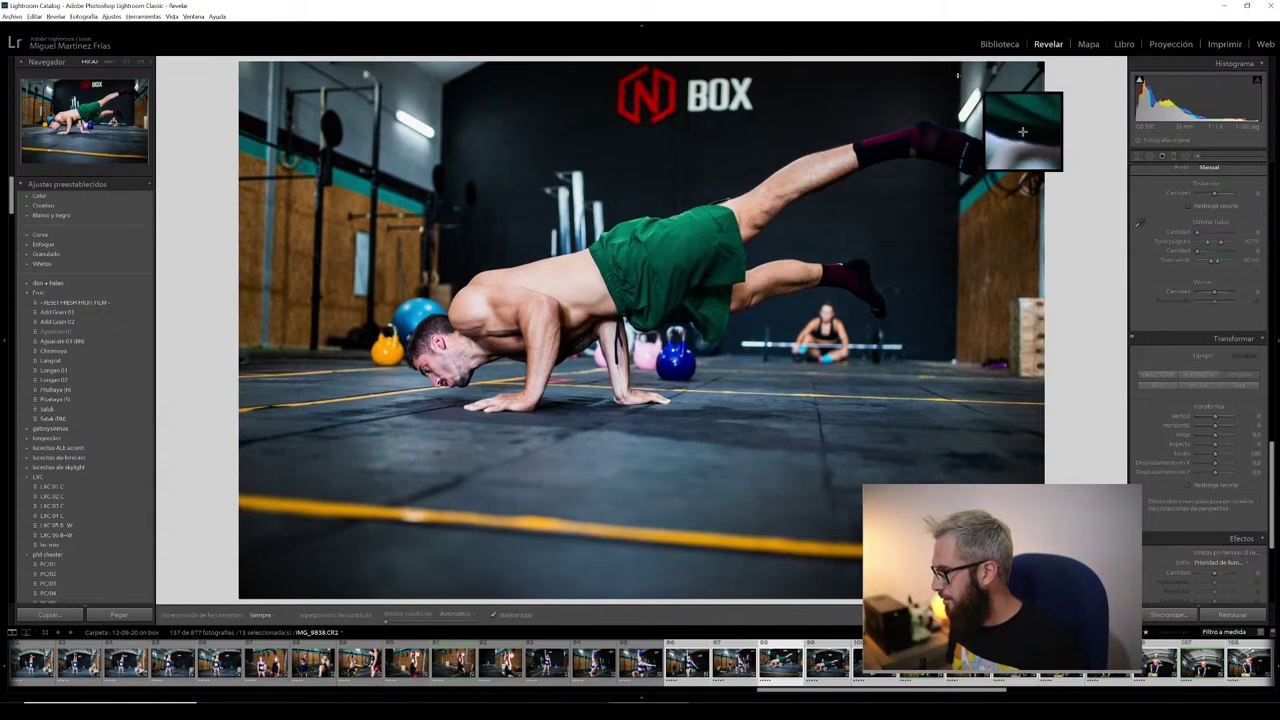
{"action": "left_click_drag", "start_coordinate": [963, 70], "coordinate": [957, 308]}
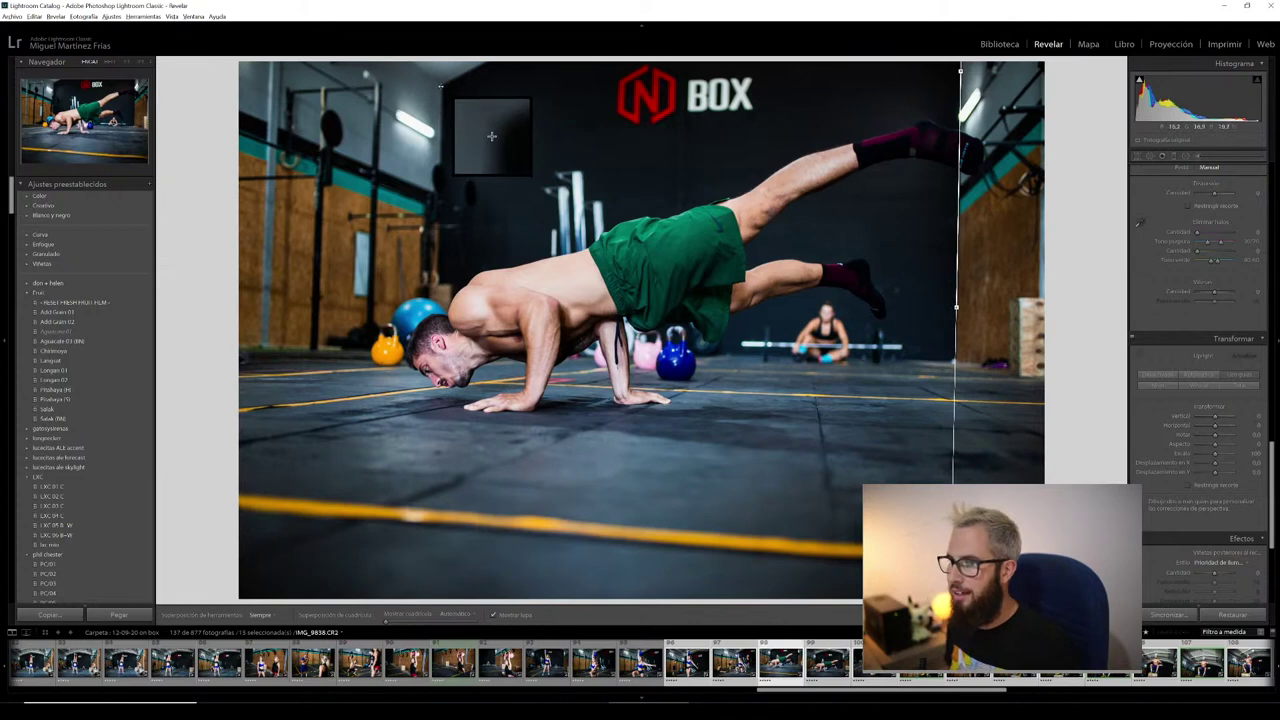
{"action": "left_click_drag", "start_coordinate": [441, 84], "coordinate": [437, 277]}
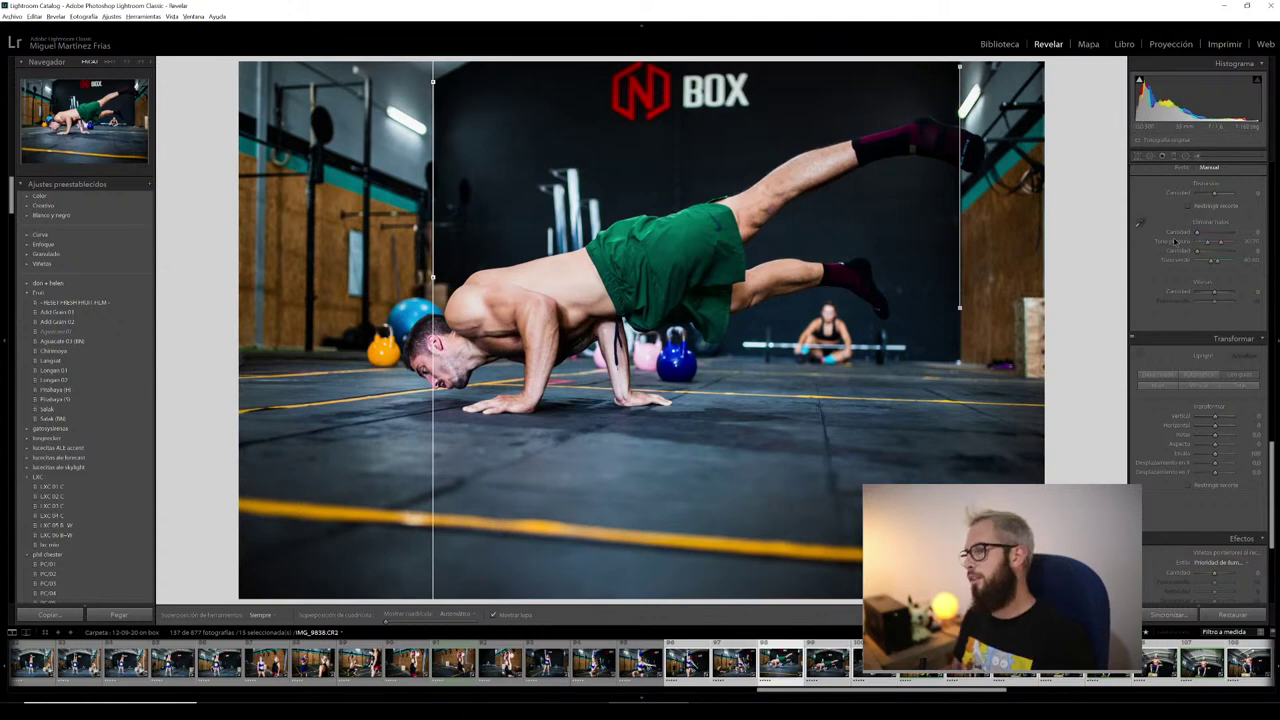
{"action": "left_click", "coordinate": [1135, 340]}
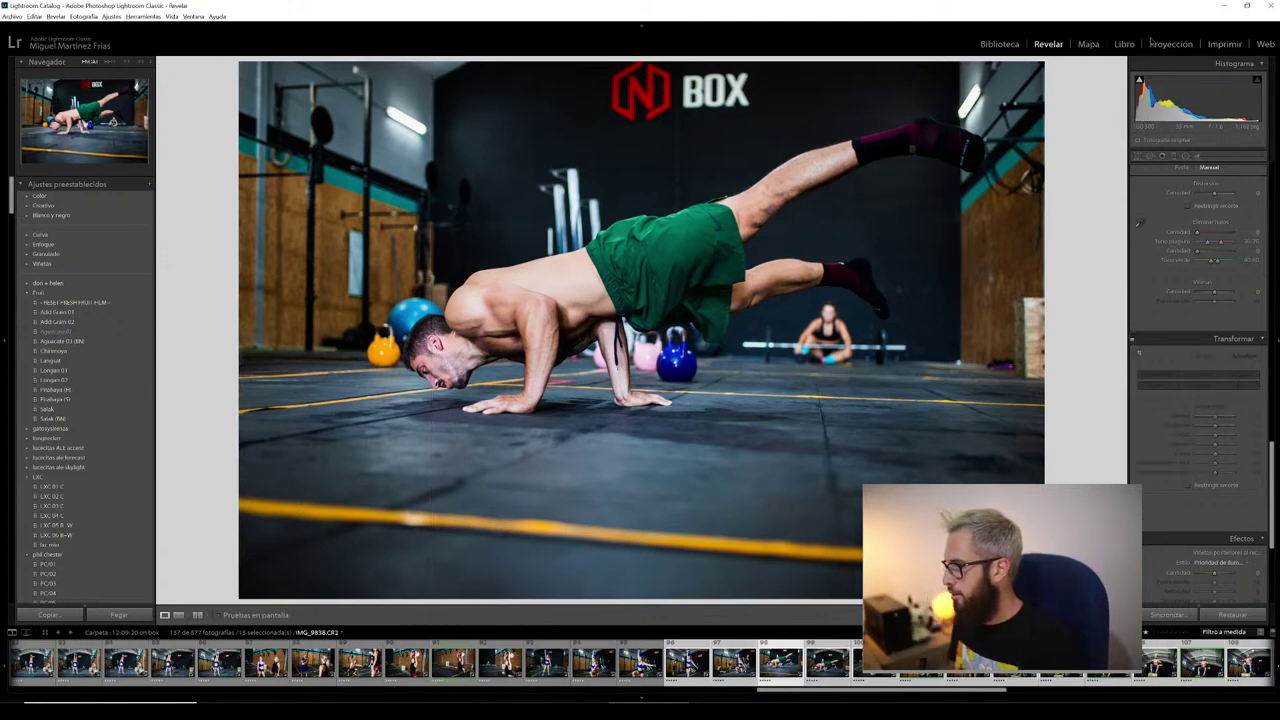
- Straighten the push-up photo by about -1.2°, apply the crop, and advance to IMG_9849
{"action": "left_click", "coordinate": [1143, 155]}
{"action": "left_click_drag", "start_coordinate": [1062, 104], "coordinate": [1072, 120]}
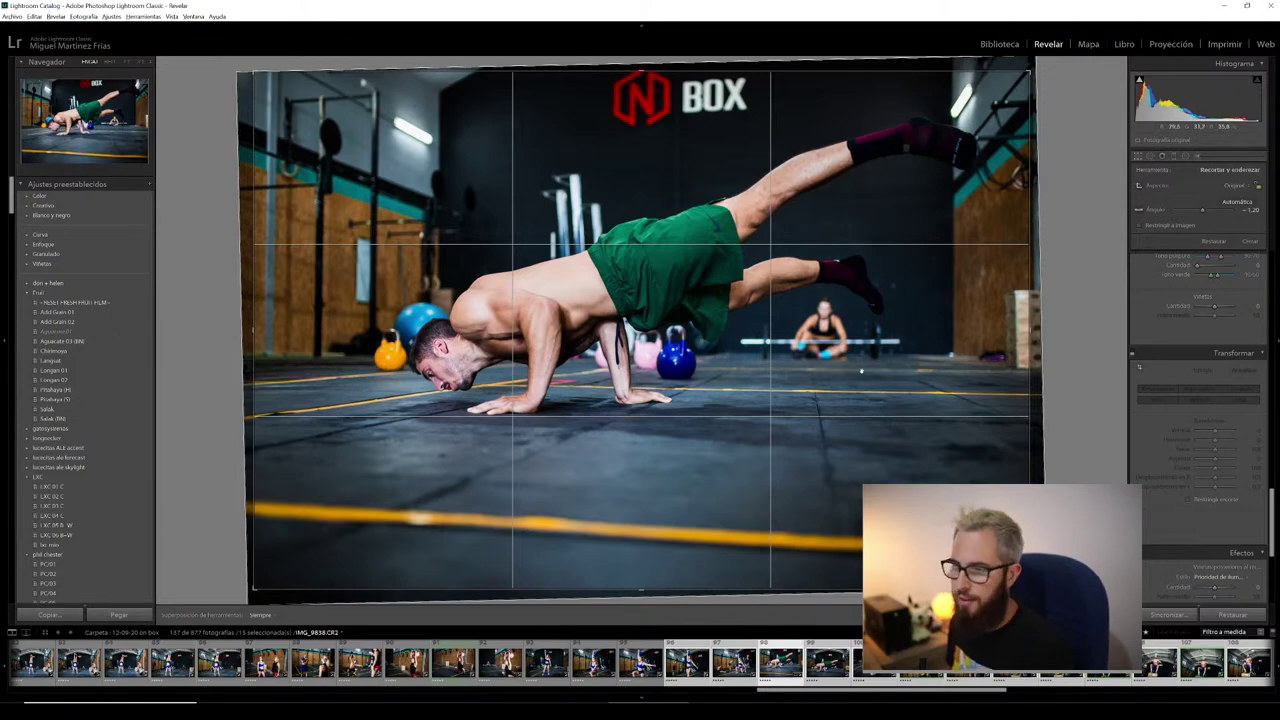
{"action": "key", "text": "Return"}
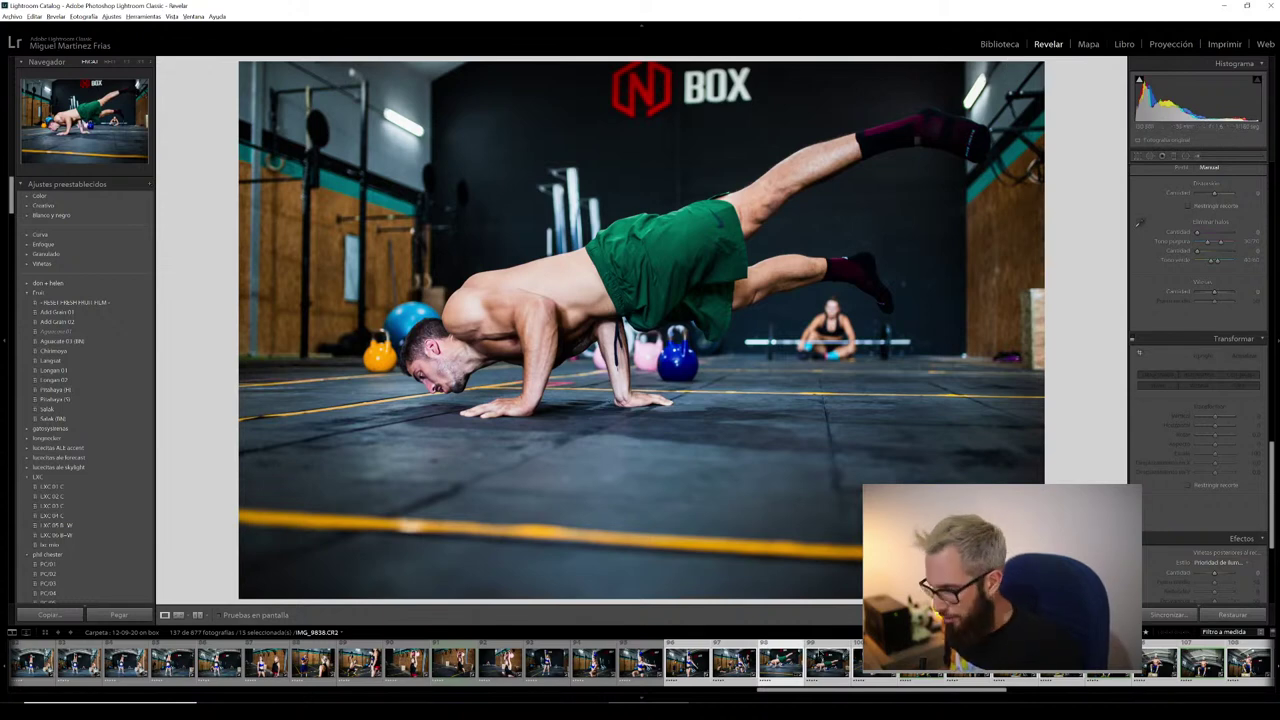
{"action": "key", "text": "Right"}
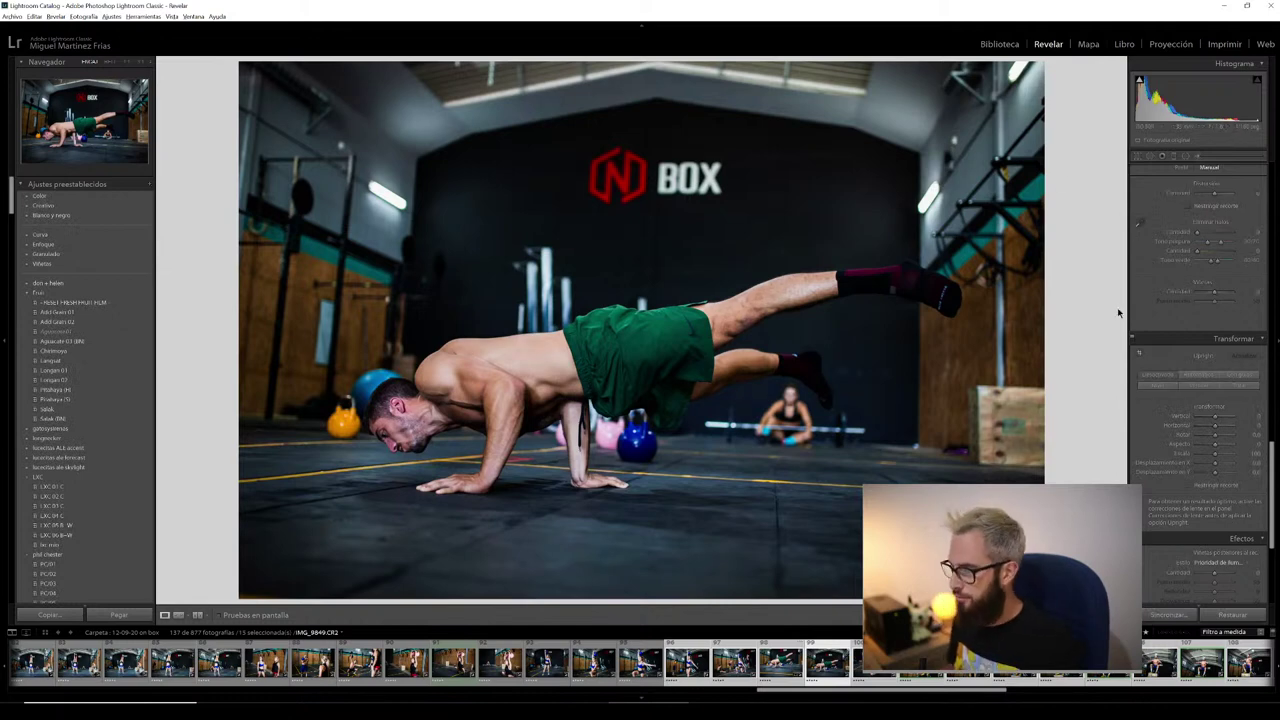
- Raise the exposure of the wide push-up photo IMG_9849 slightly
{"action": "scroll", "coordinate": [1179, 283], "scroll_direction": "up", "scroll_amount": 5}
{"action": "scroll", "coordinate": [1179, 283], "scroll_direction": "up", "scroll_amount": 3}
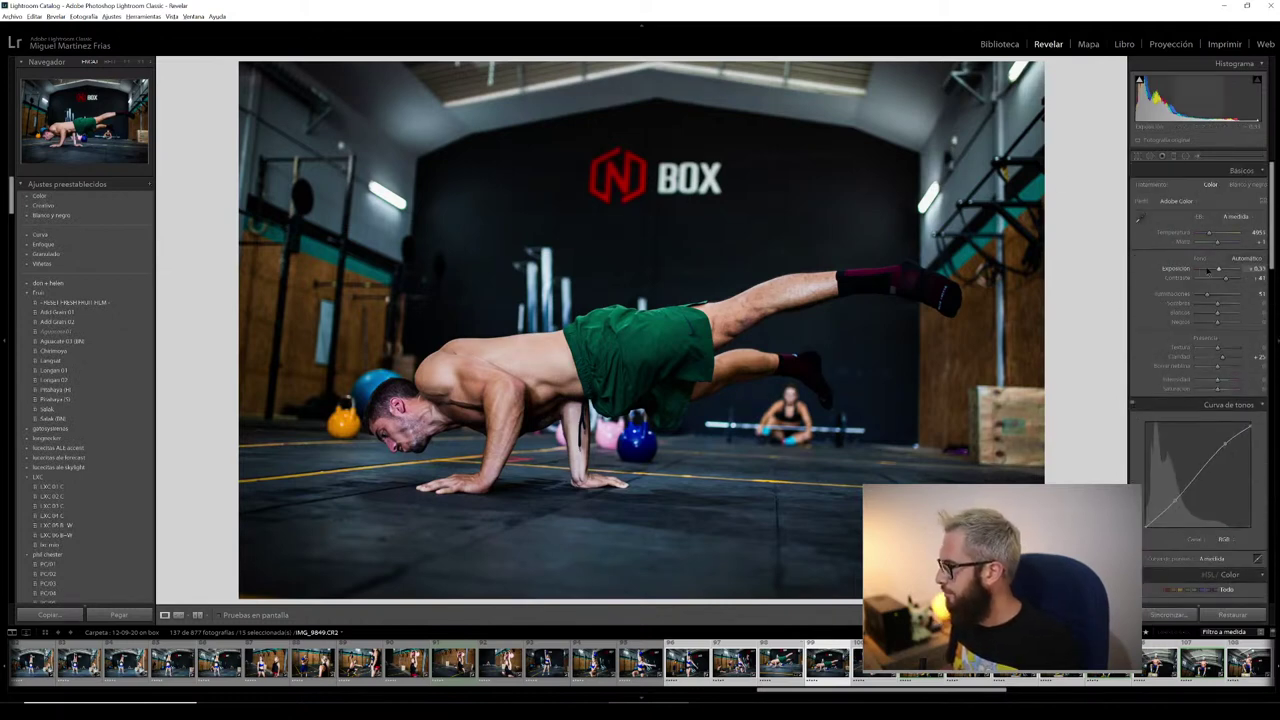
{"action": "left_click_drag", "start_coordinate": [1220, 274], "coordinate": [1223, 276]}
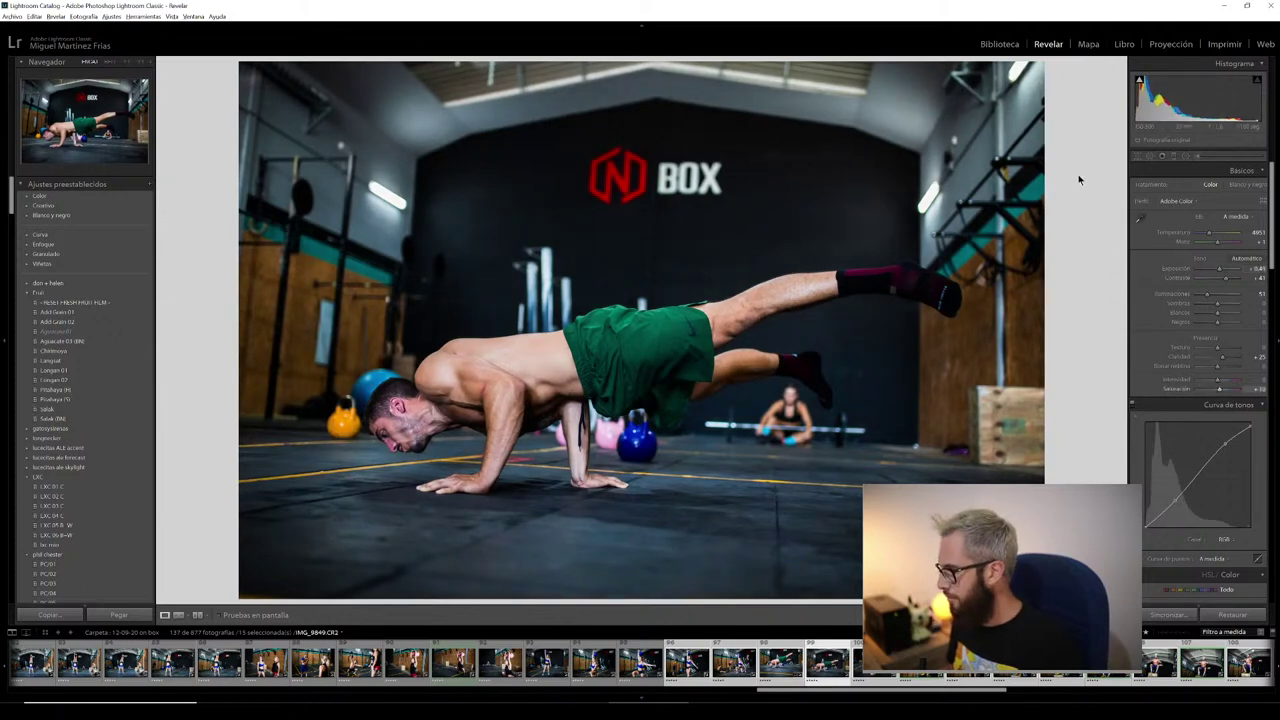
{"action": "scroll", "coordinate": [1137, 229], "scroll_direction": "down", "scroll_amount": 2}
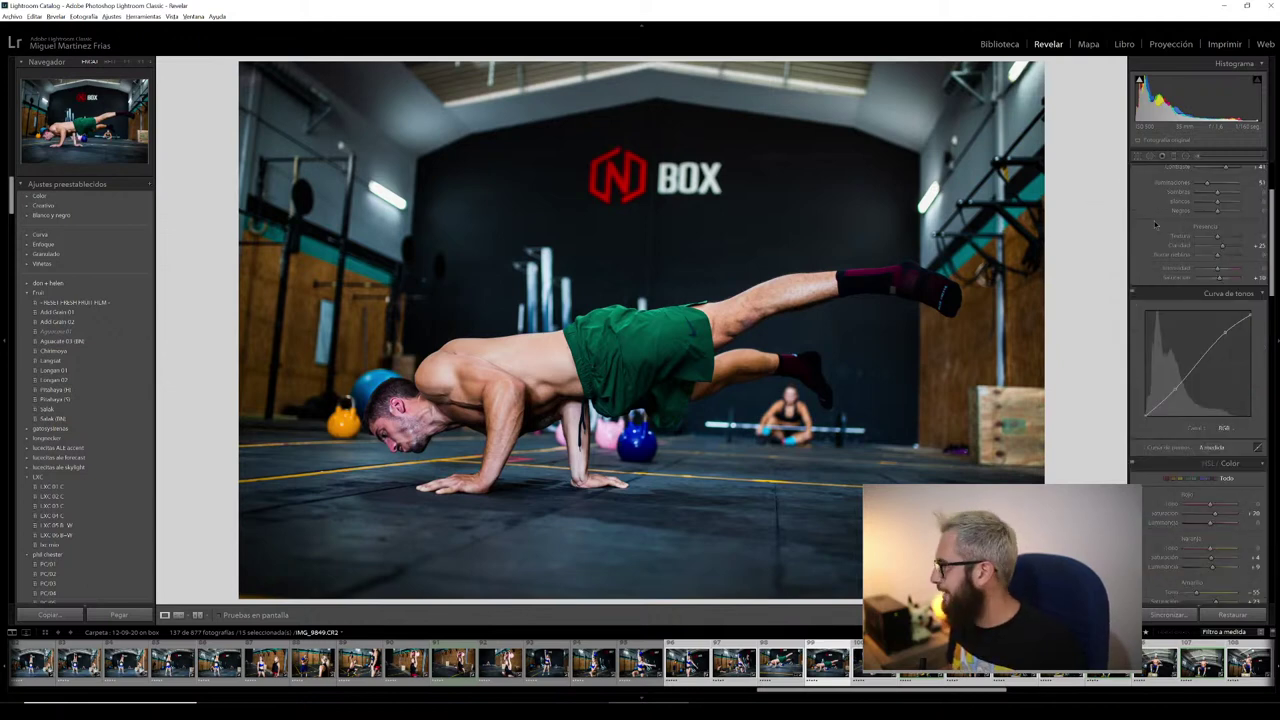
{"action": "scroll", "coordinate": [1163, 276], "scroll_direction": "down", "scroll_amount": 4}
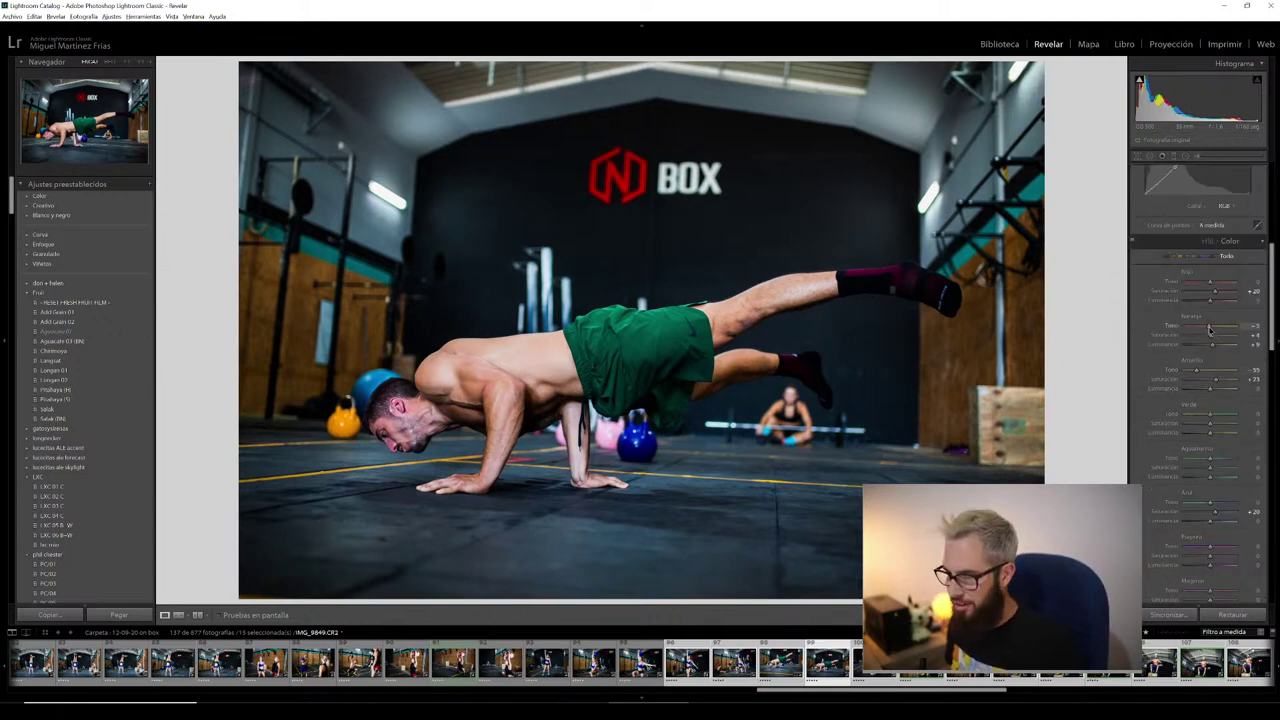
- Straighten IMG_9849 by about -1.01° and crop tighter around the athlete and BOX logo
{"action": "left_click", "coordinate": [1138, 157]}
{"action": "left_click_drag", "start_coordinate": [1062, 70], "coordinate": [1060, 103]}
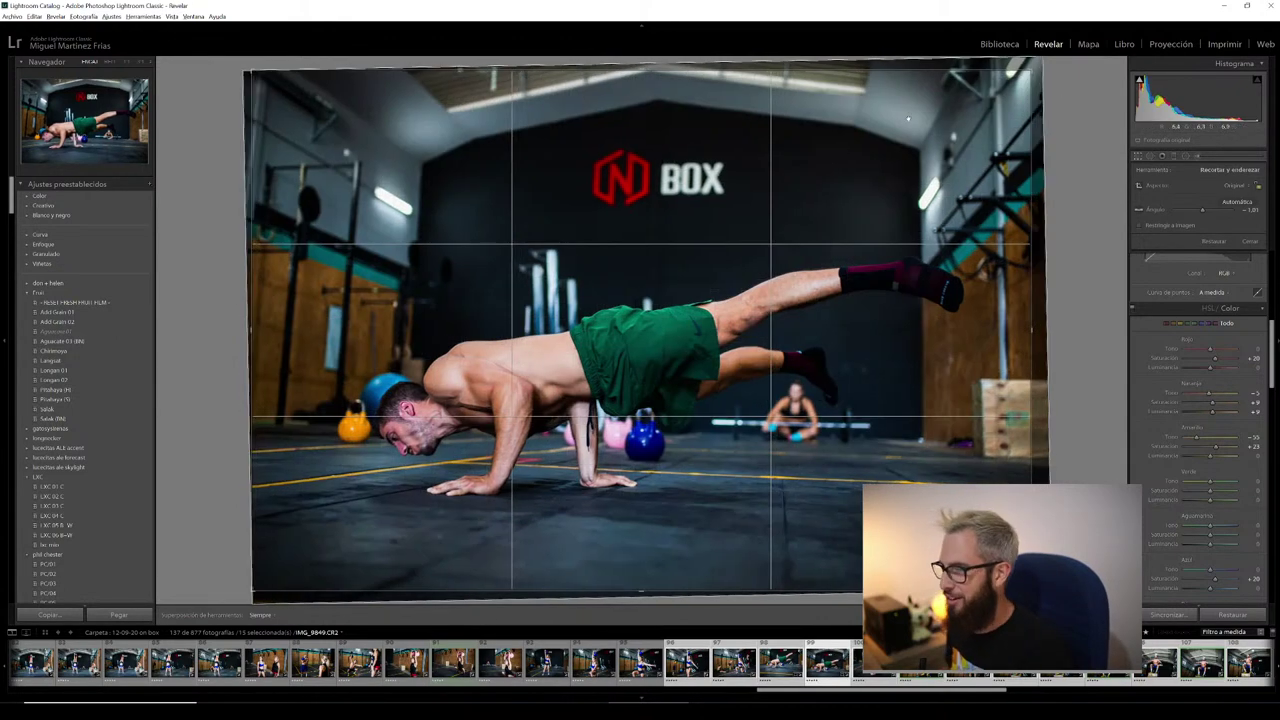
{"action": "left_click_drag", "start_coordinate": [1042, 70], "coordinate": [1018, 76]}
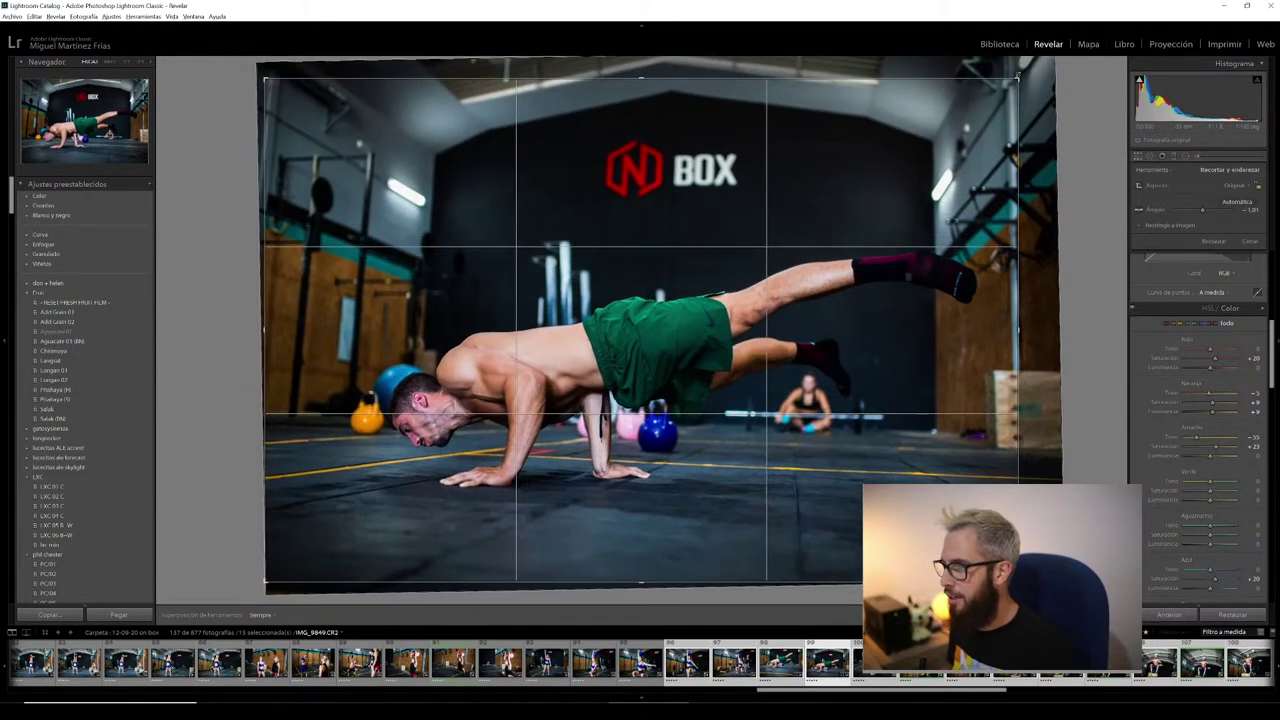
{"action": "mouse_move", "coordinate": [945, 186]}
{"action": "left_mouse_down"}
{"action": "mouse_move", "coordinate": [882, 165]}
{"action": "mouse_move", "coordinate": [882, 153]}
{"action": "left_mouse_up"}
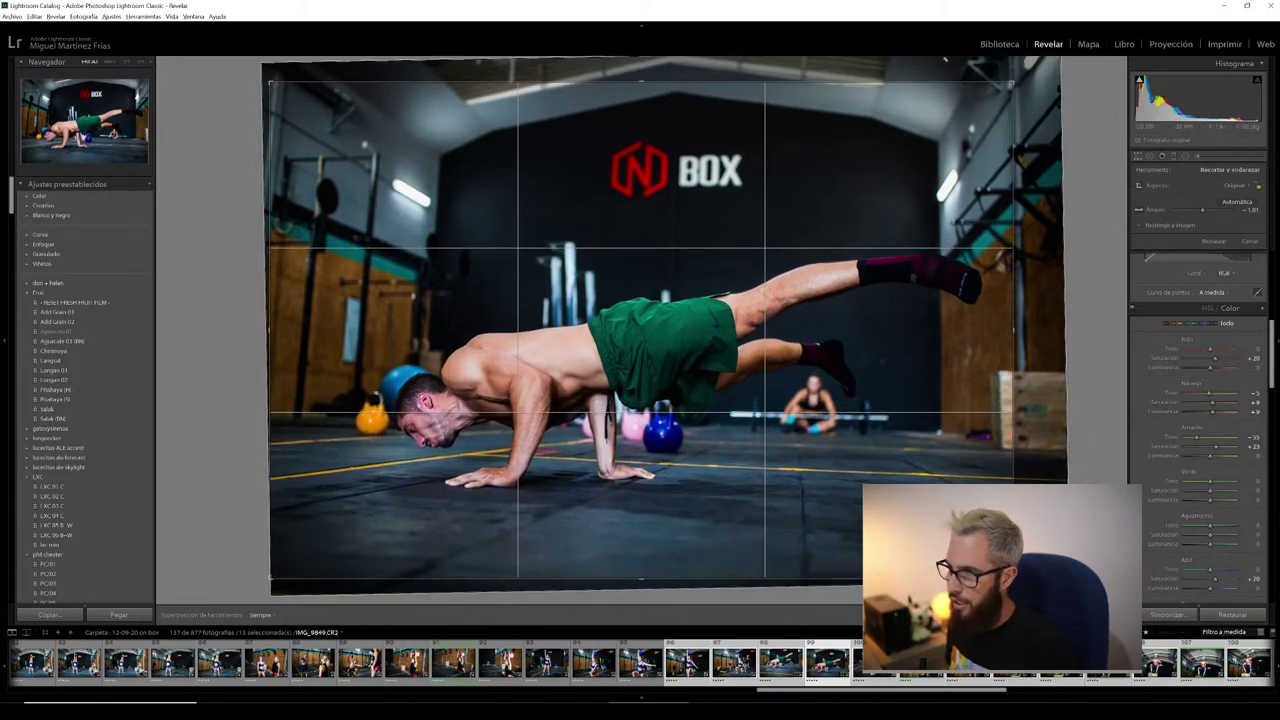
{"action": "key", "text": "Return"}
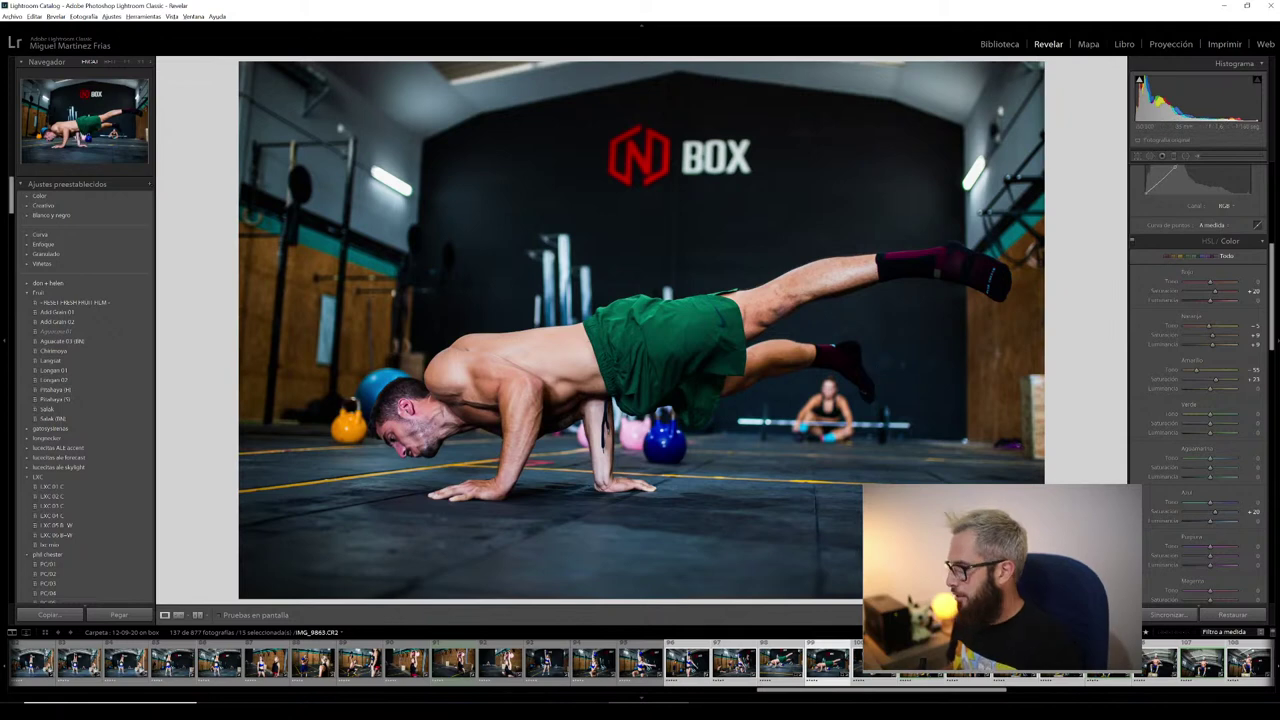
- Move to the kneeling man photo and inspect his face and torso close up
{"action": "key", "text": "Right"}
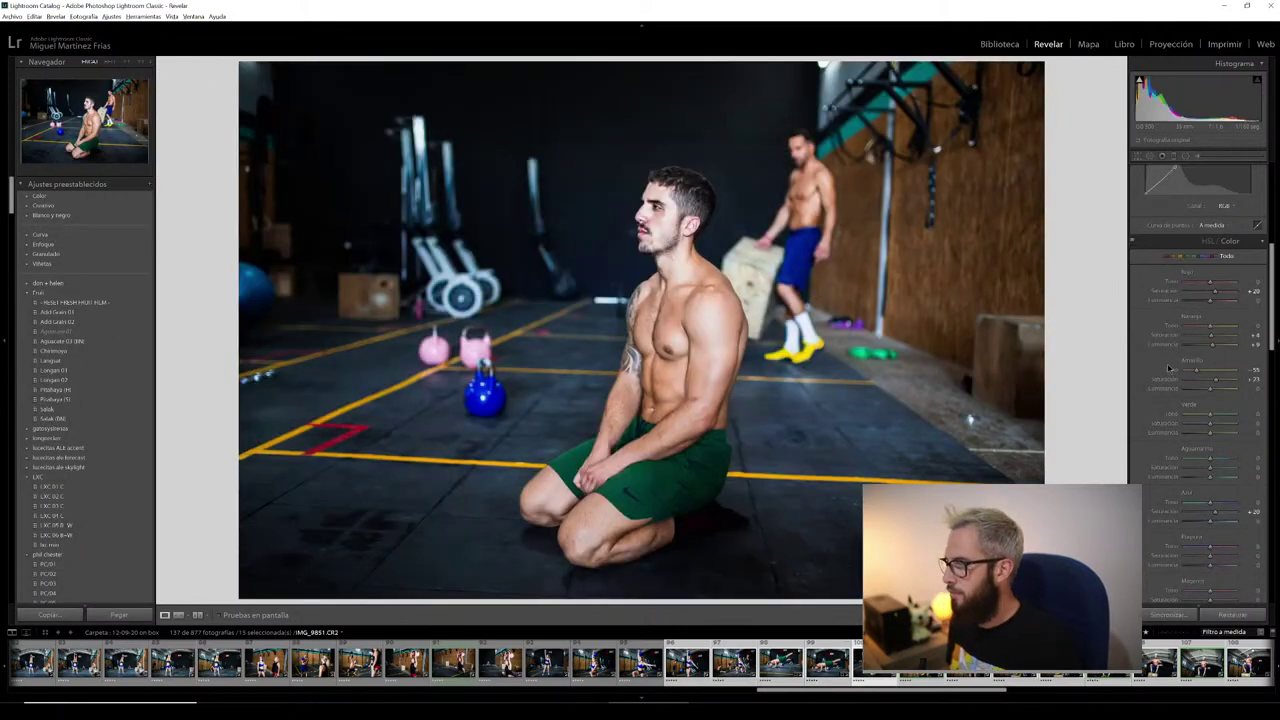
{"action": "scroll", "coordinate": [1186, 296], "scroll_direction": "up", "scroll_amount": 3}
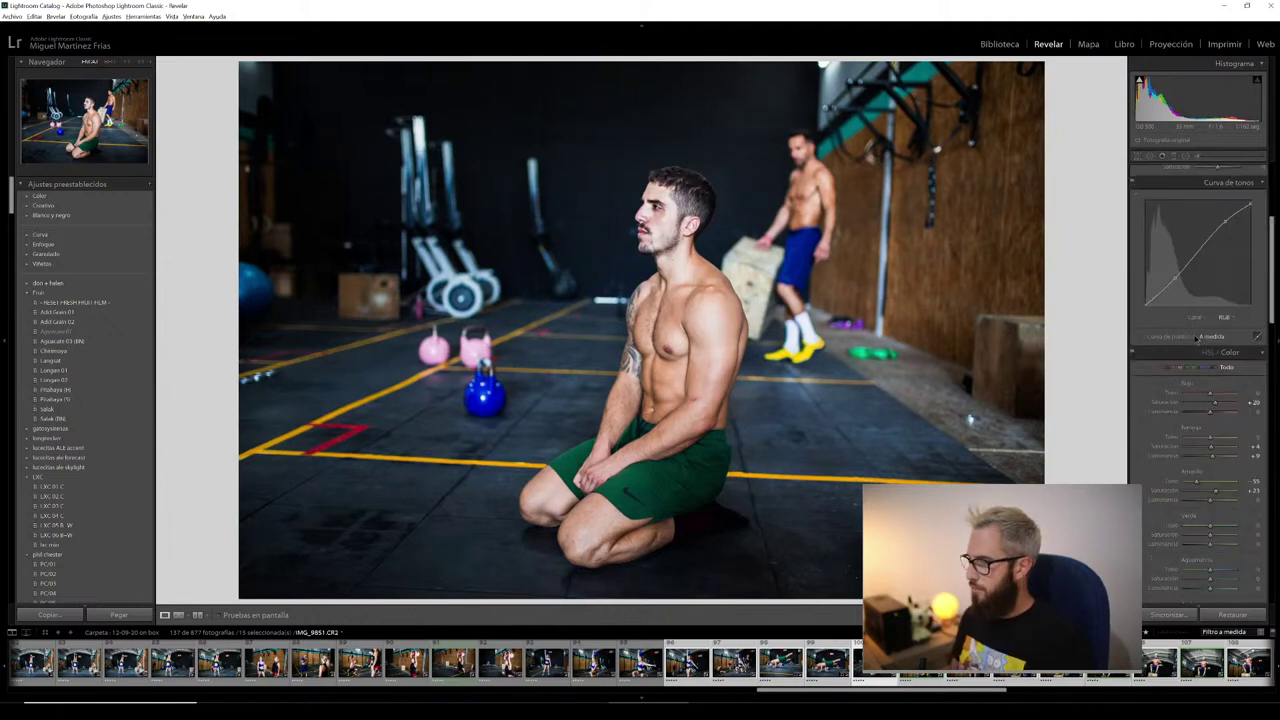
{"action": "left_click", "coordinate": [610, 284]}
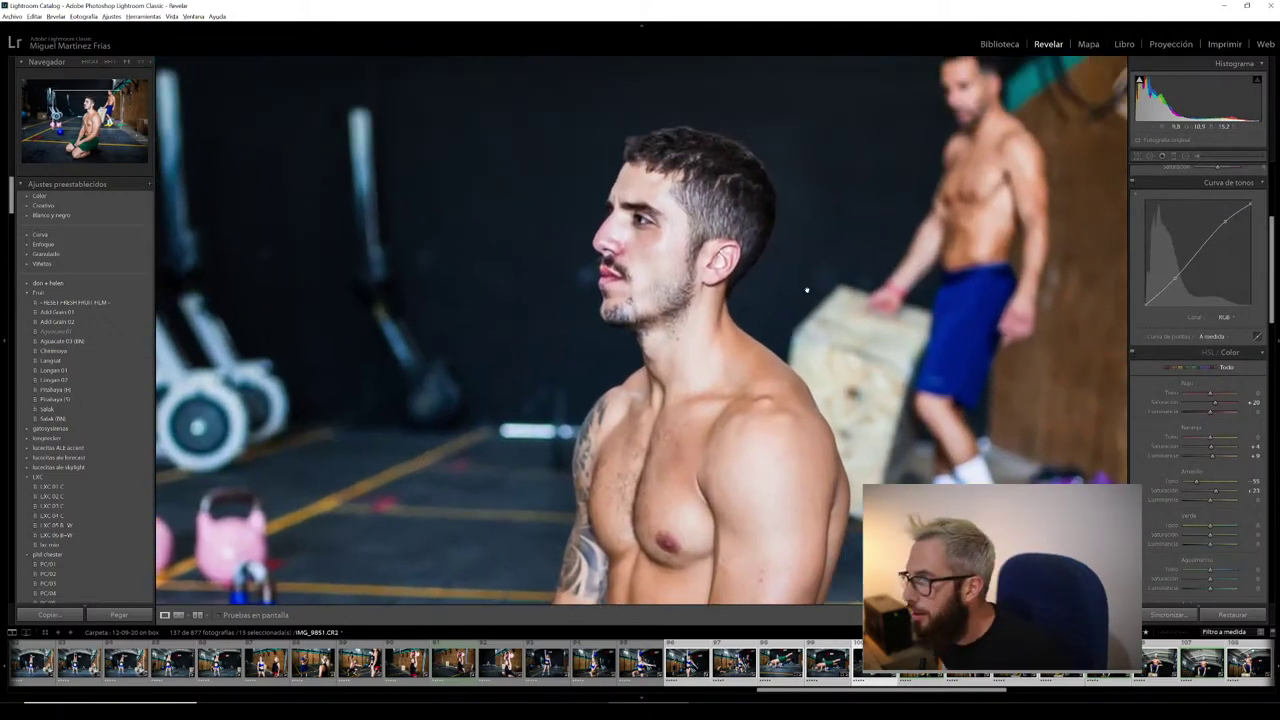
{"action": "left_click", "coordinate": [970, 420]}
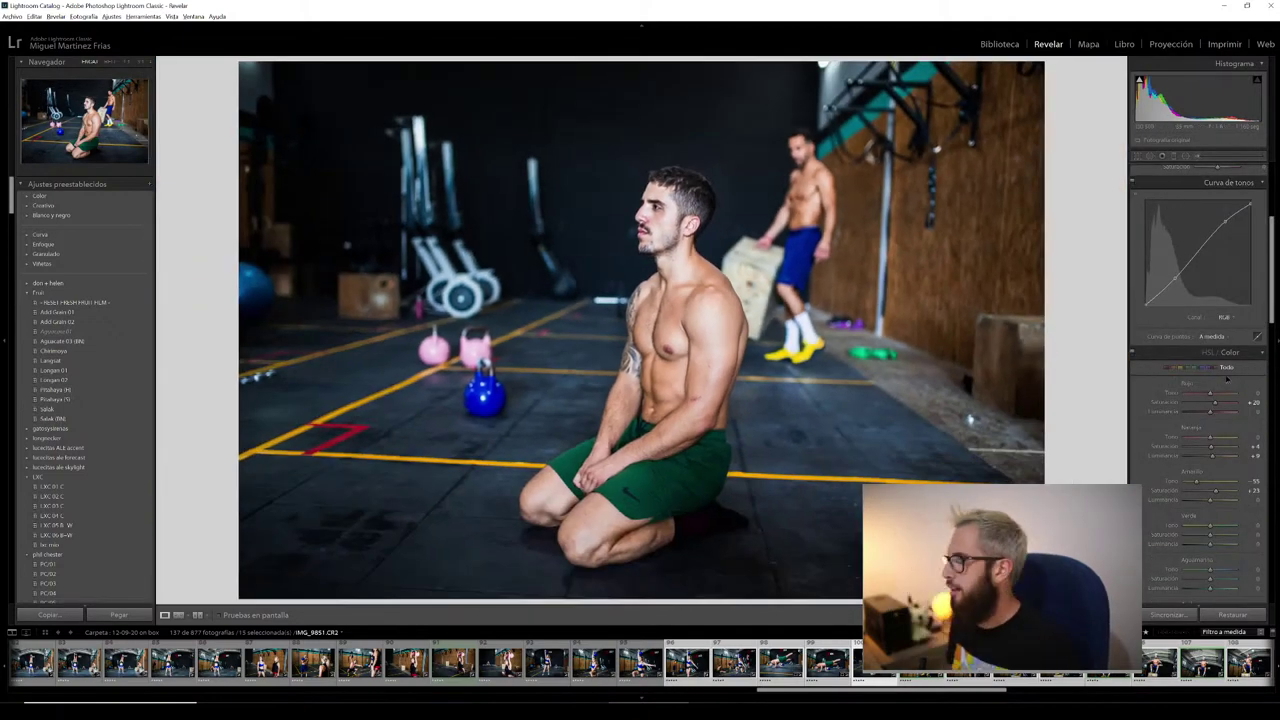
{"action": "left_click", "coordinate": [638, 330]}
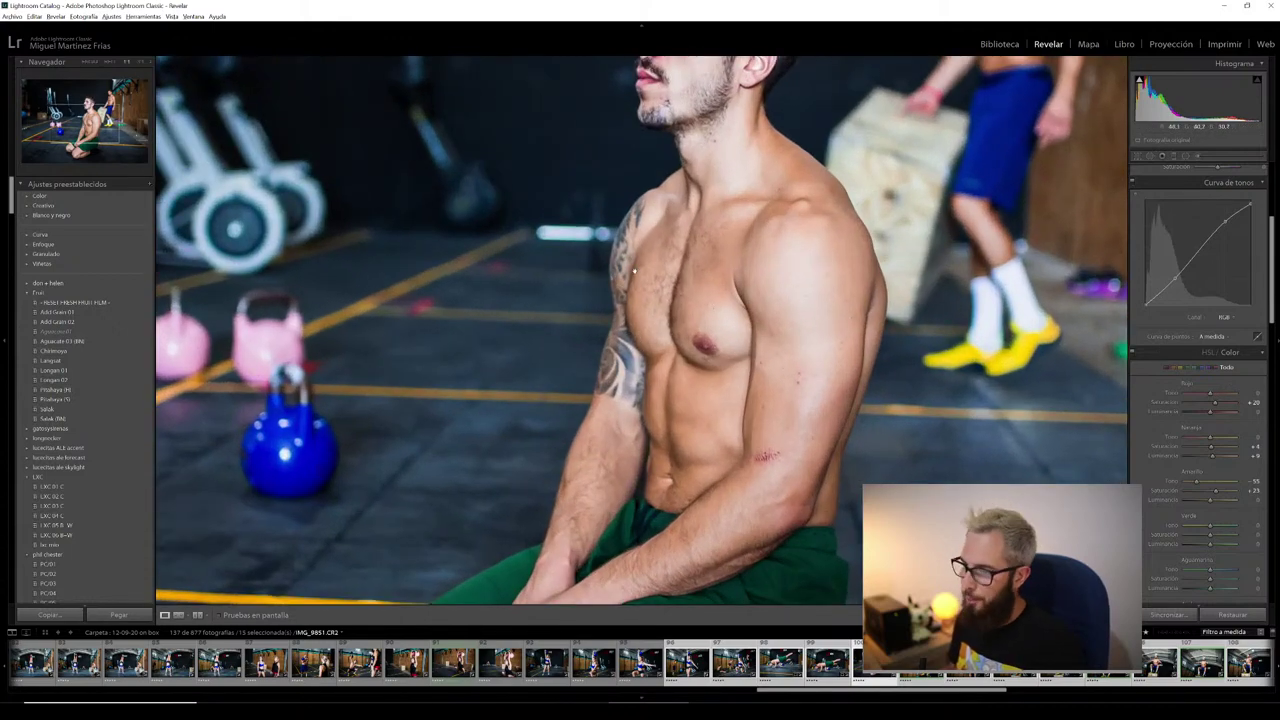
- Compare Lens Corrections off and on, leaving them enabled with the whole photo shown
{"action": "scroll", "coordinate": [1198, 300], "scroll_direction": "down", "scroll_amount": 5}
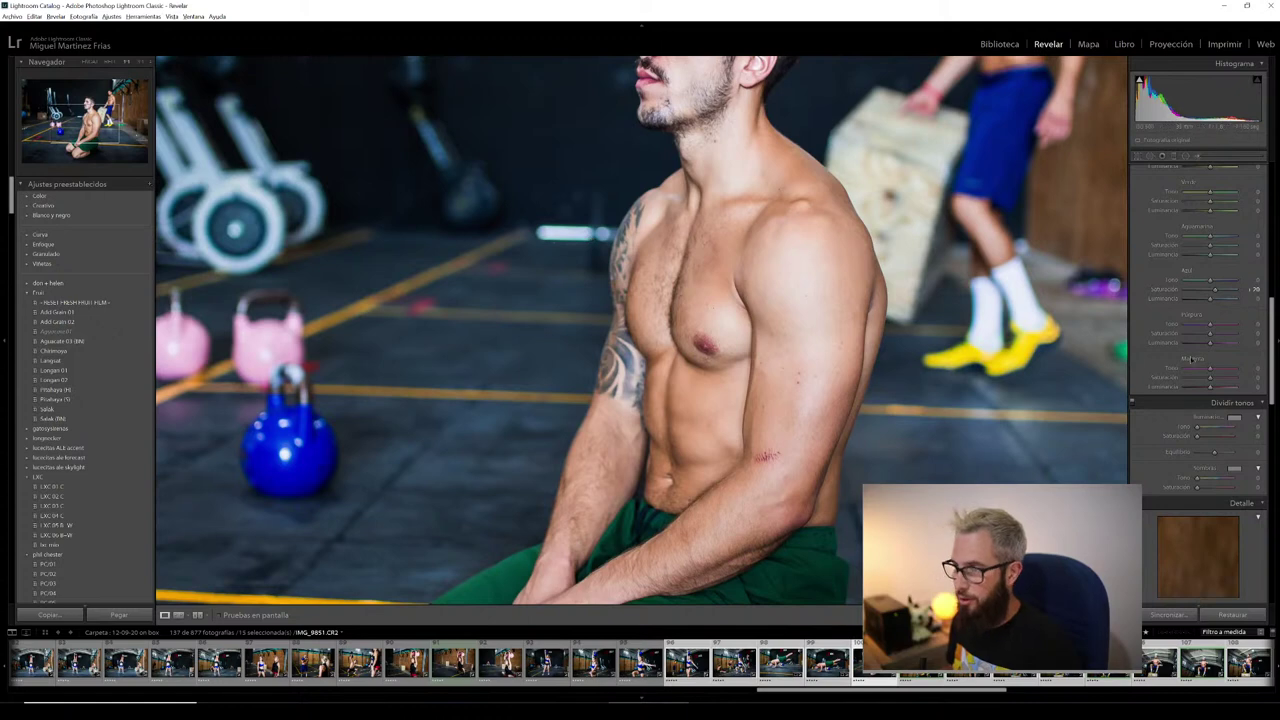
{"action": "scroll", "coordinate": [1188, 363], "scroll_direction": "down", "scroll_amount": 5}
{"action": "scroll", "coordinate": [1188, 363], "scroll_direction": "down", "scroll_amount": 5}
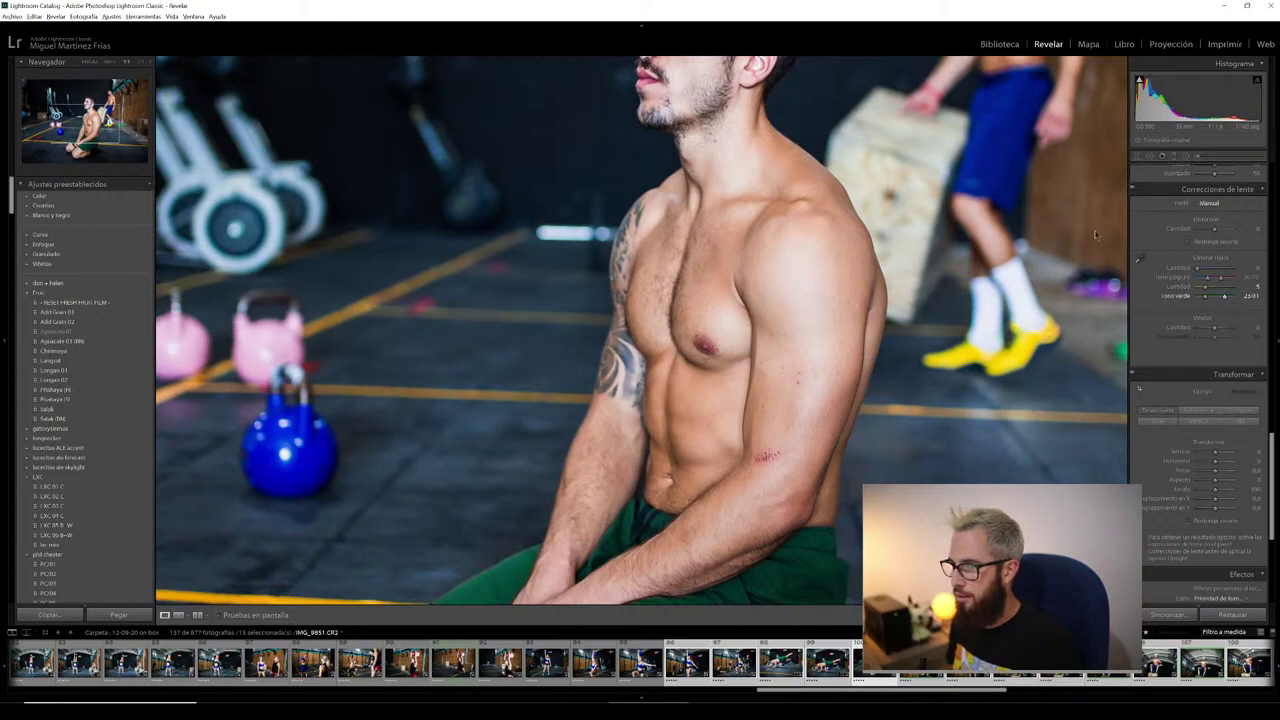
{"action": "left_click", "coordinate": [1133, 189]}
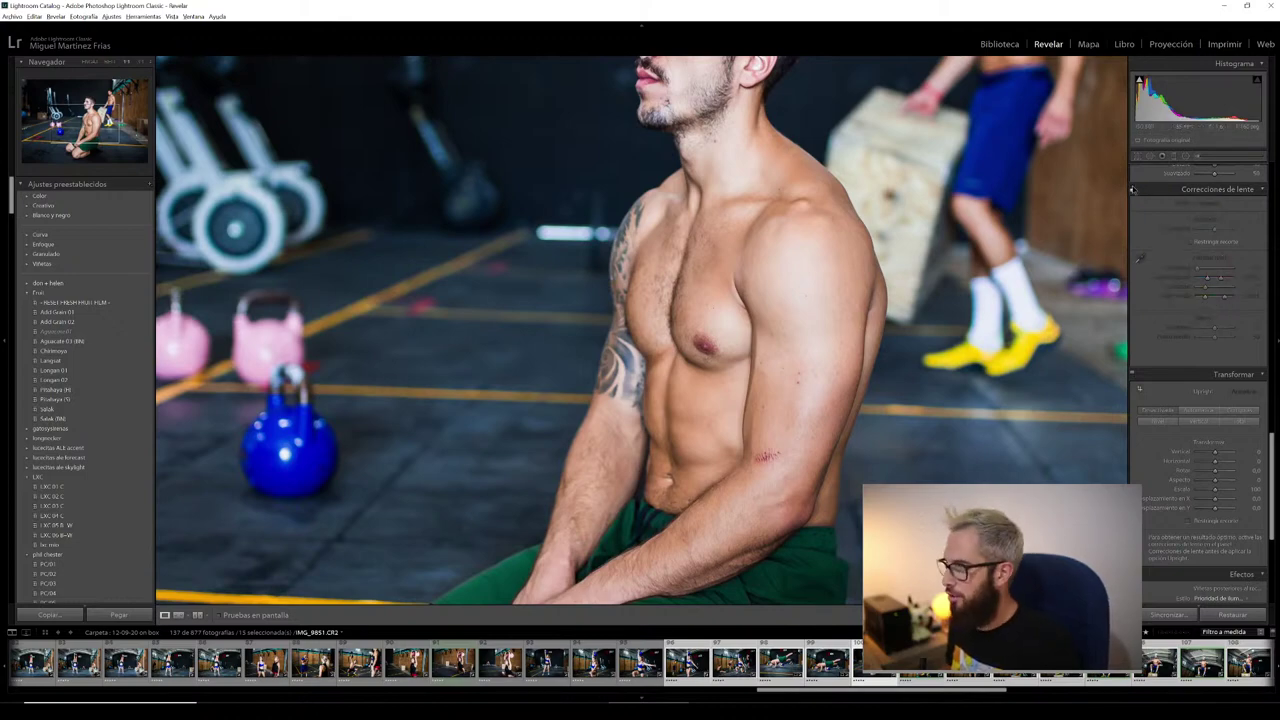
{"action": "left_click", "coordinate": [1133, 189]}
{"action": "left_click", "coordinate": [970, 420]}
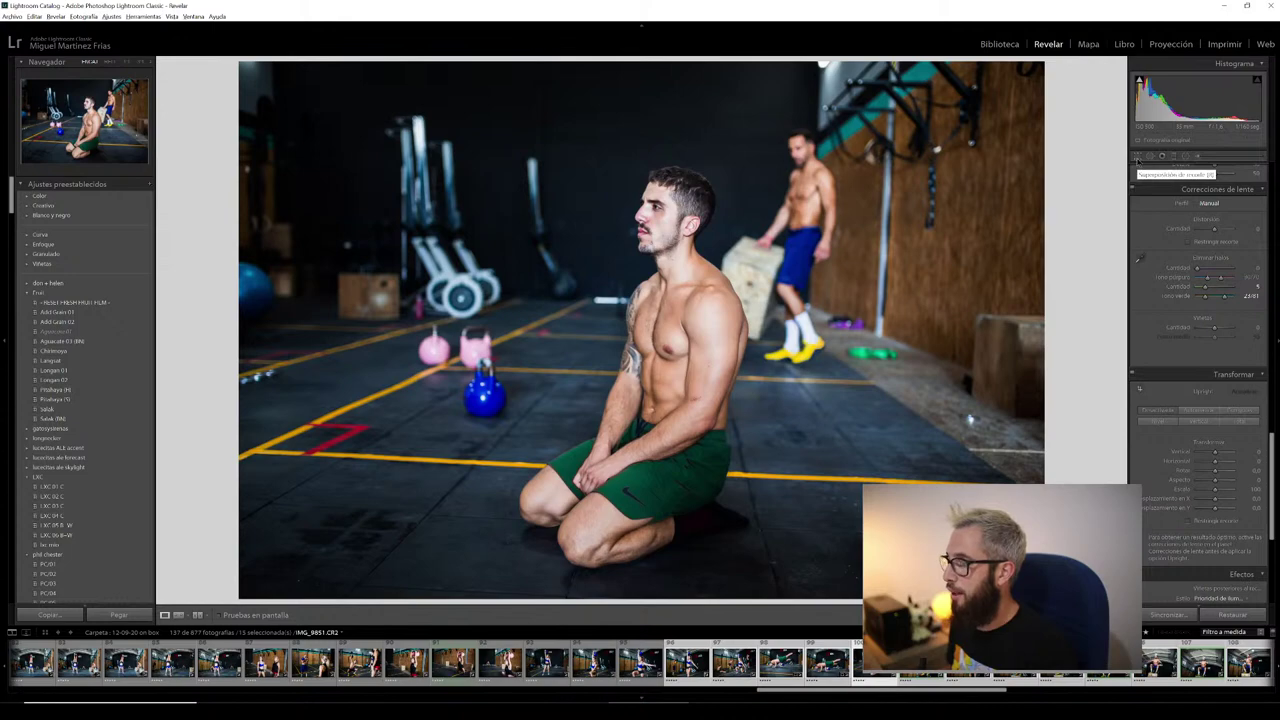
- Straighten the kneeling man photo IMG_9851 by about -1.66° and apply the crop
{"action": "left_click", "coordinate": [1138, 158]}
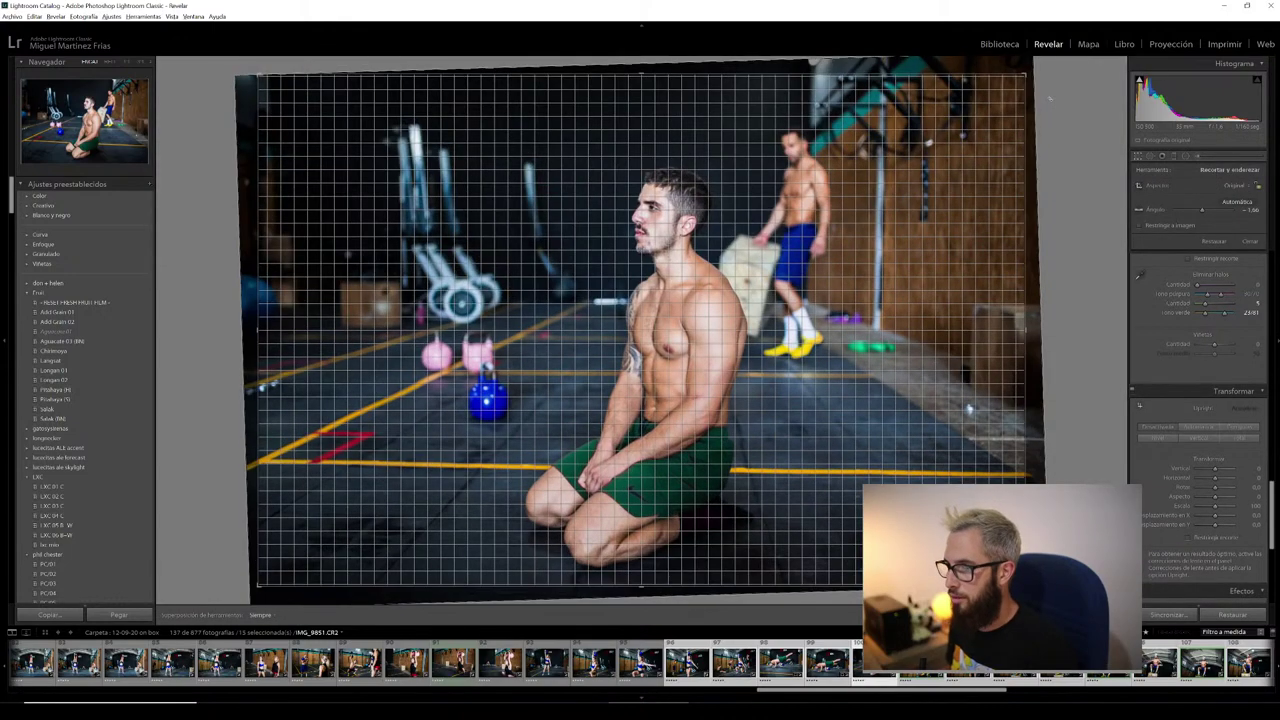
{"action": "left_click_drag", "start_coordinate": [1050, 98], "coordinate": [1048, 104]}
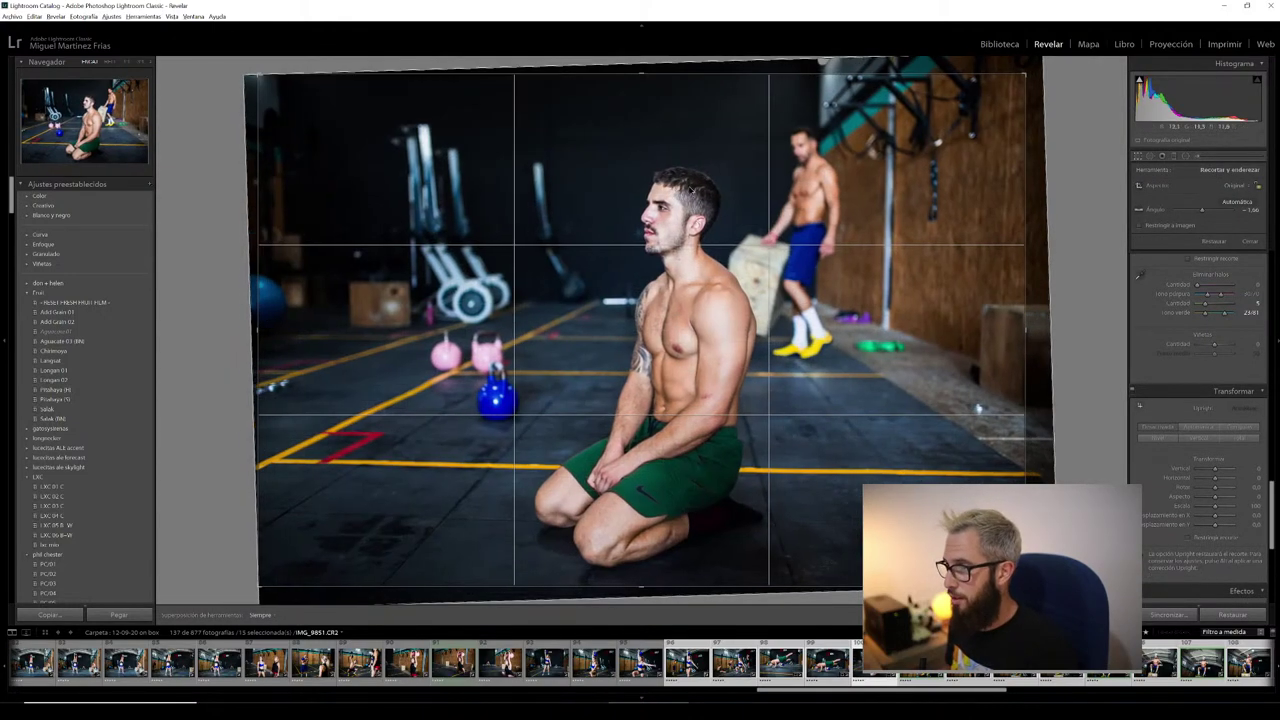
{"action": "key", "text": "Return"}
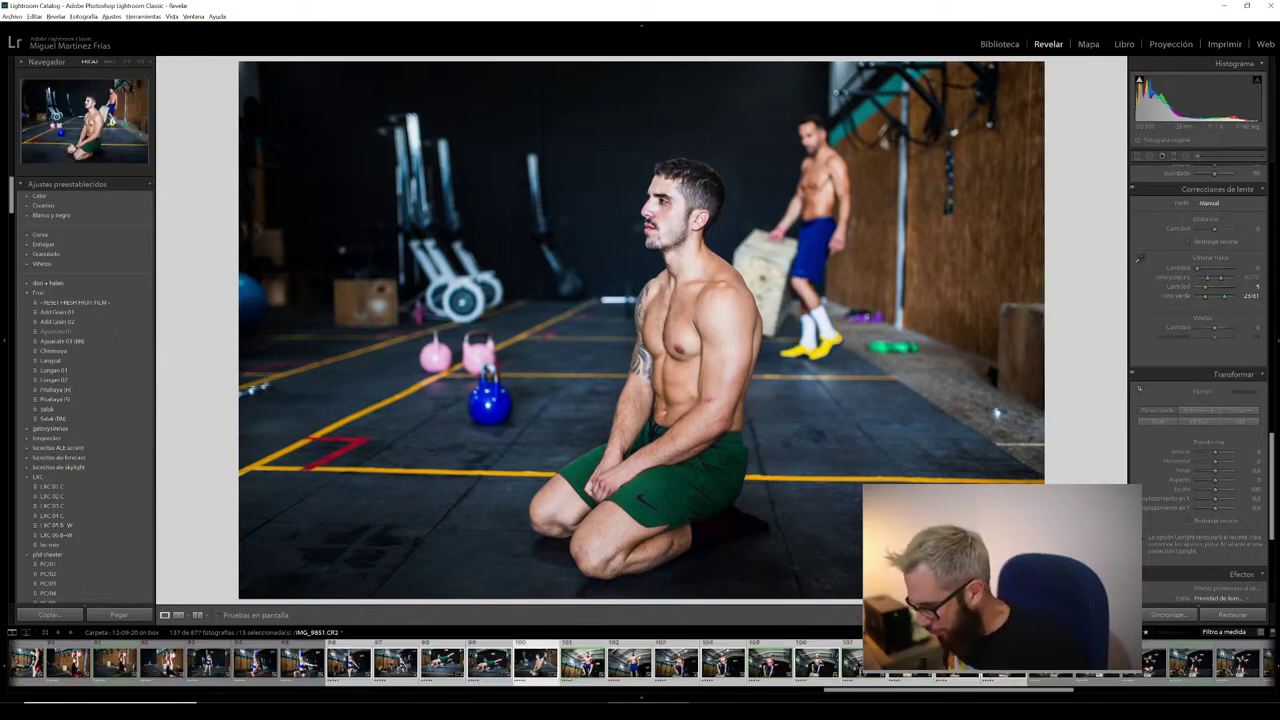
{"action": "scroll", "coordinate": [640, 662], "scroll_direction": "down", "scroll_amount": 2}
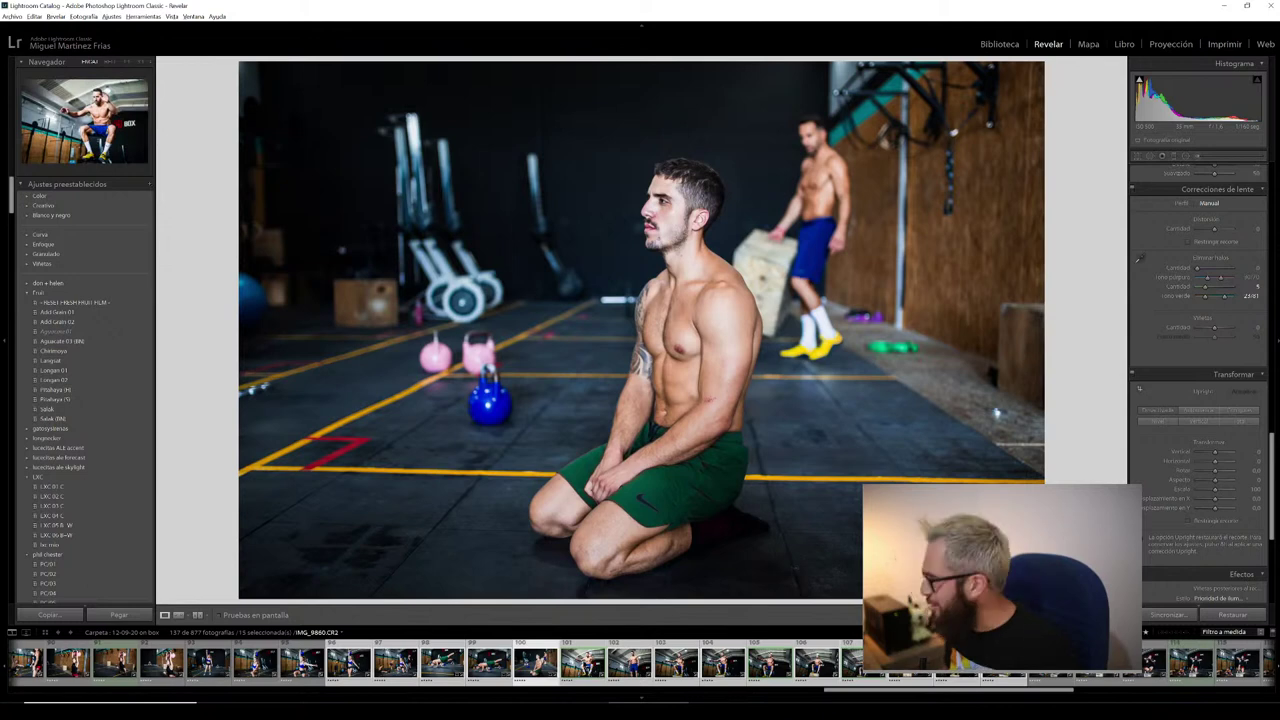
- Open the jumping man photo and lower its exposure slightly
{"action": "left_click", "coordinate": [589, 665]}
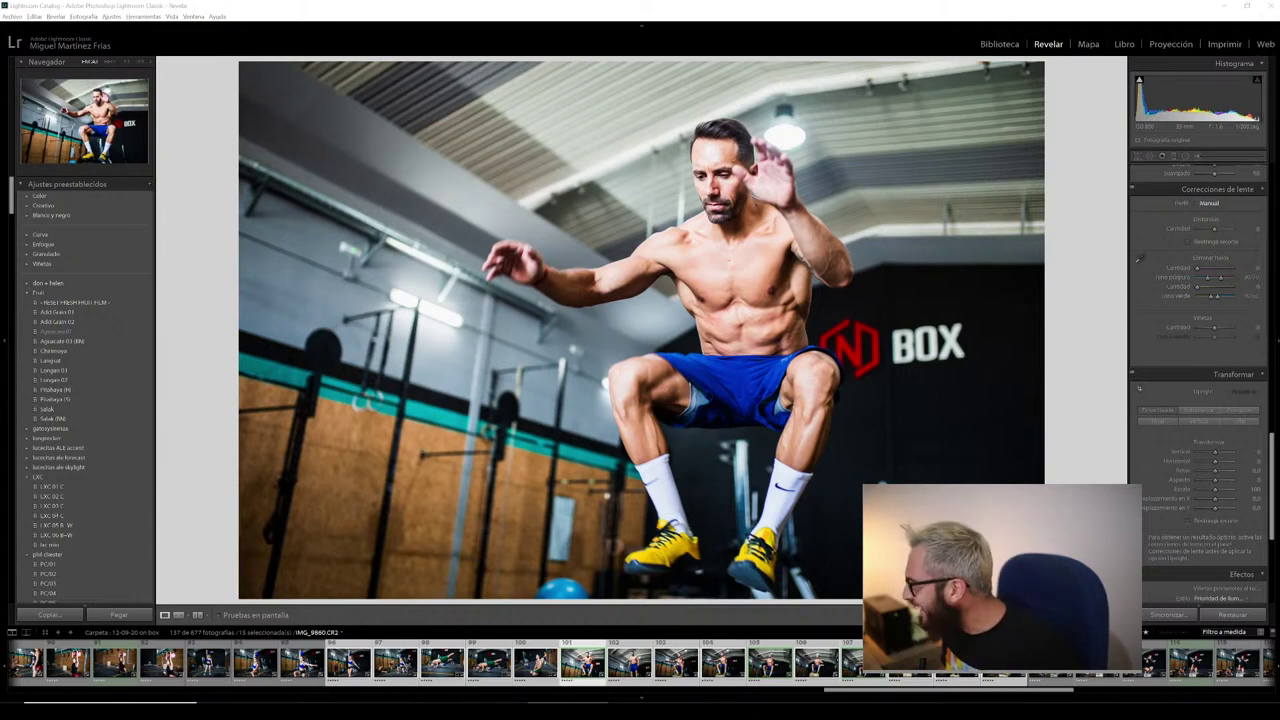
{"action": "scroll", "coordinate": [1160, 327], "scroll_direction": "up", "scroll_amount": 10}
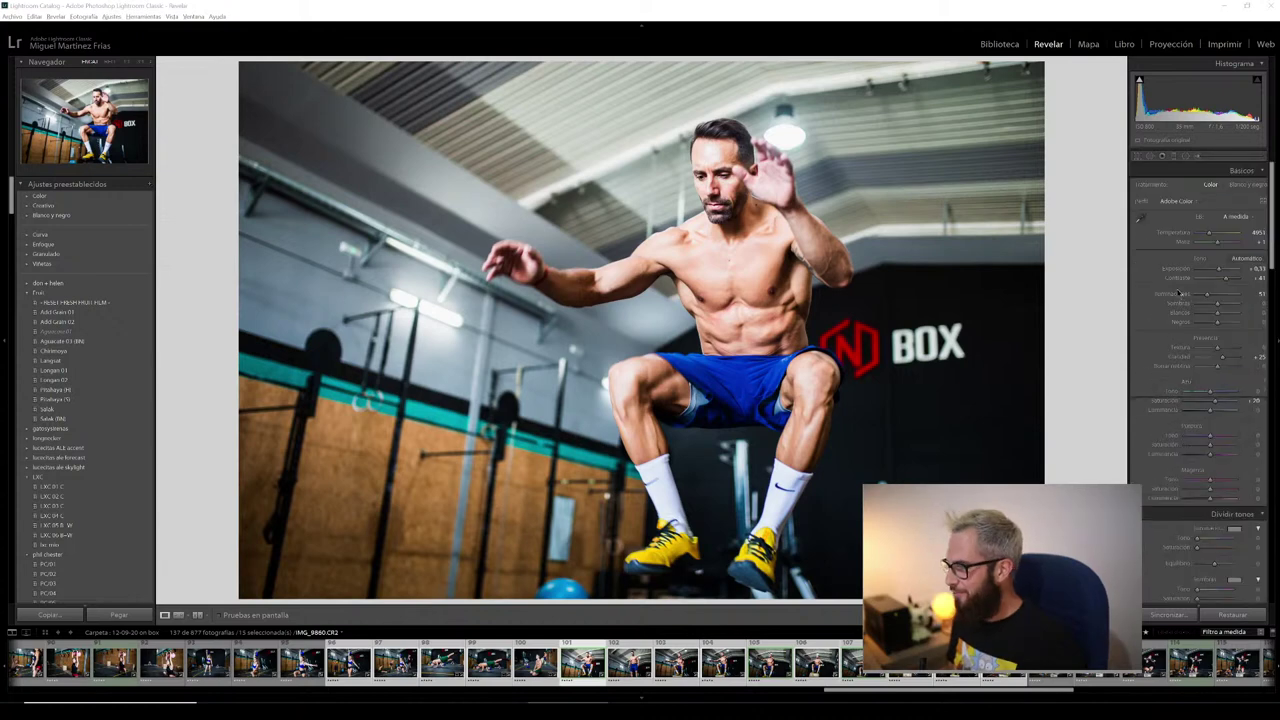
{"action": "left_click_drag", "start_coordinate": [1224, 270], "coordinate": [1218, 272]}
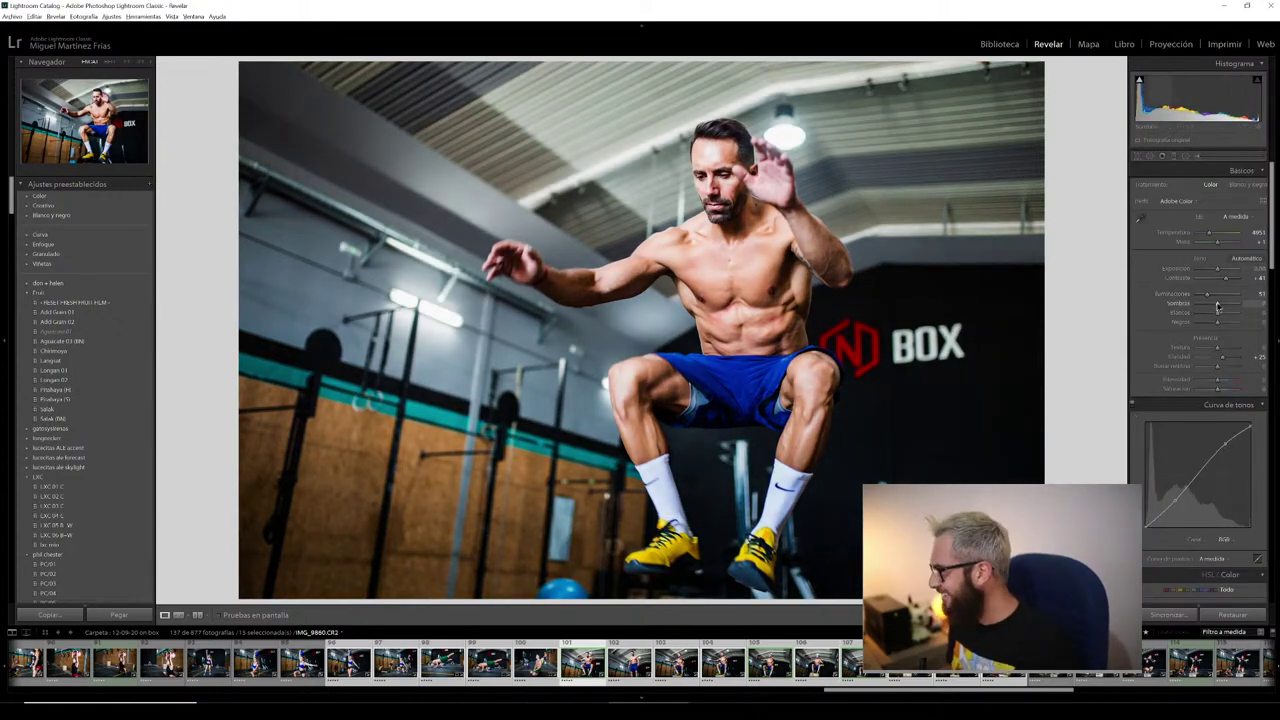
- Enter Crop & Straighten and inspect the man's face close up before returning to full view
{"action": "left_click", "coordinate": [1140, 155]}
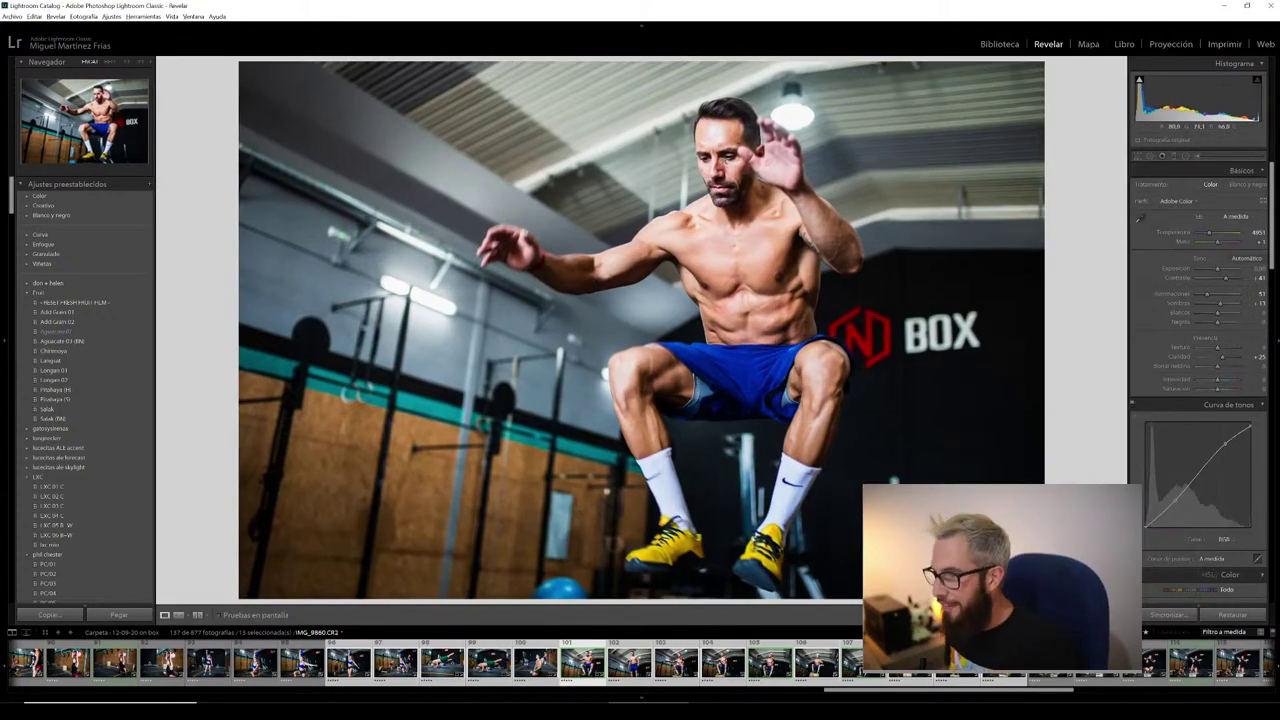
{"action": "left_click", "coordinate": [723, 148]}
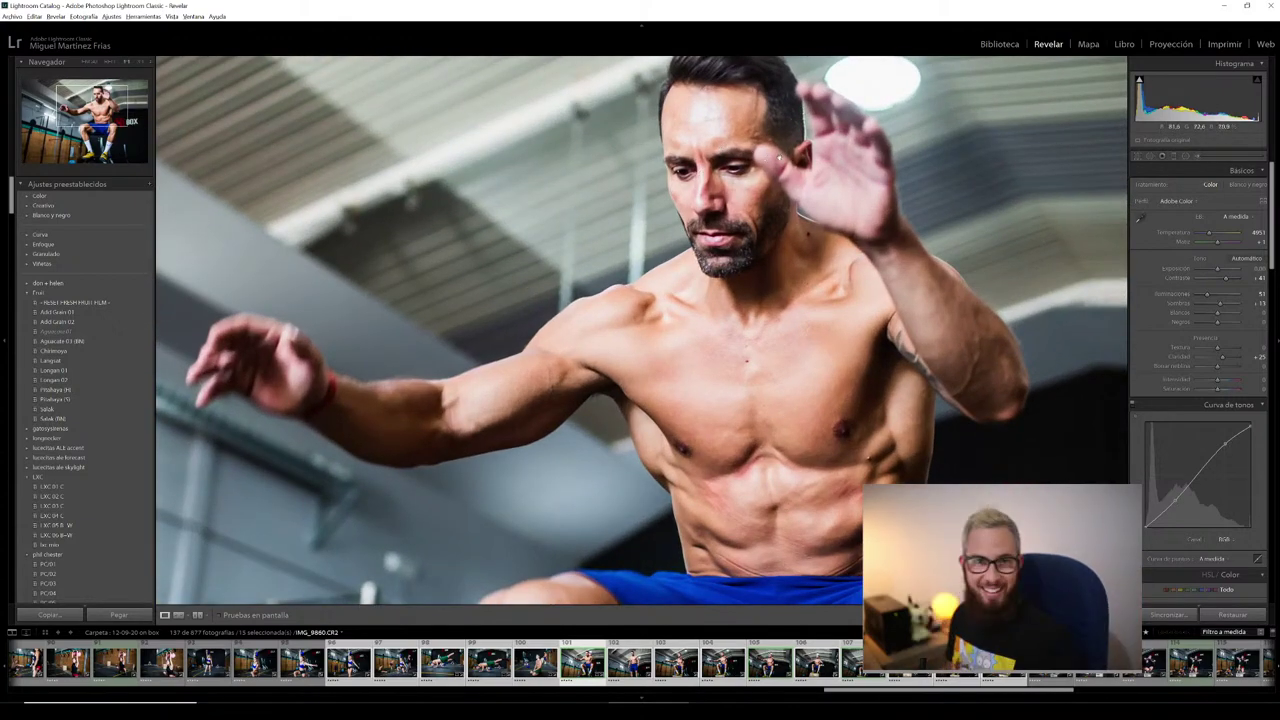
{"action": "scroll", "coordinate": [703, 150], "scroll_direction": "up", "scroll_amount": 1}
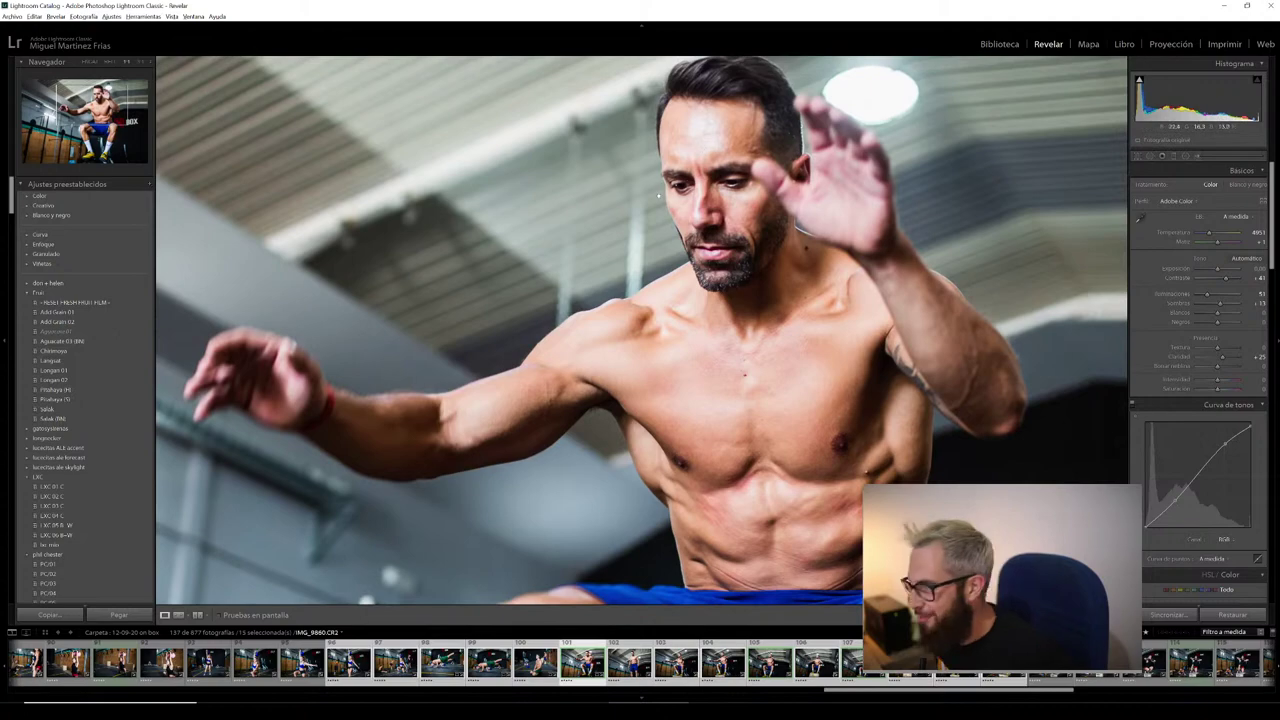
{"action": "left_click_drag", "start_coordinate": [703, 150], "coordinate": [788, 142]}
{"action": "left_click", "coordinate": [788, 142]}
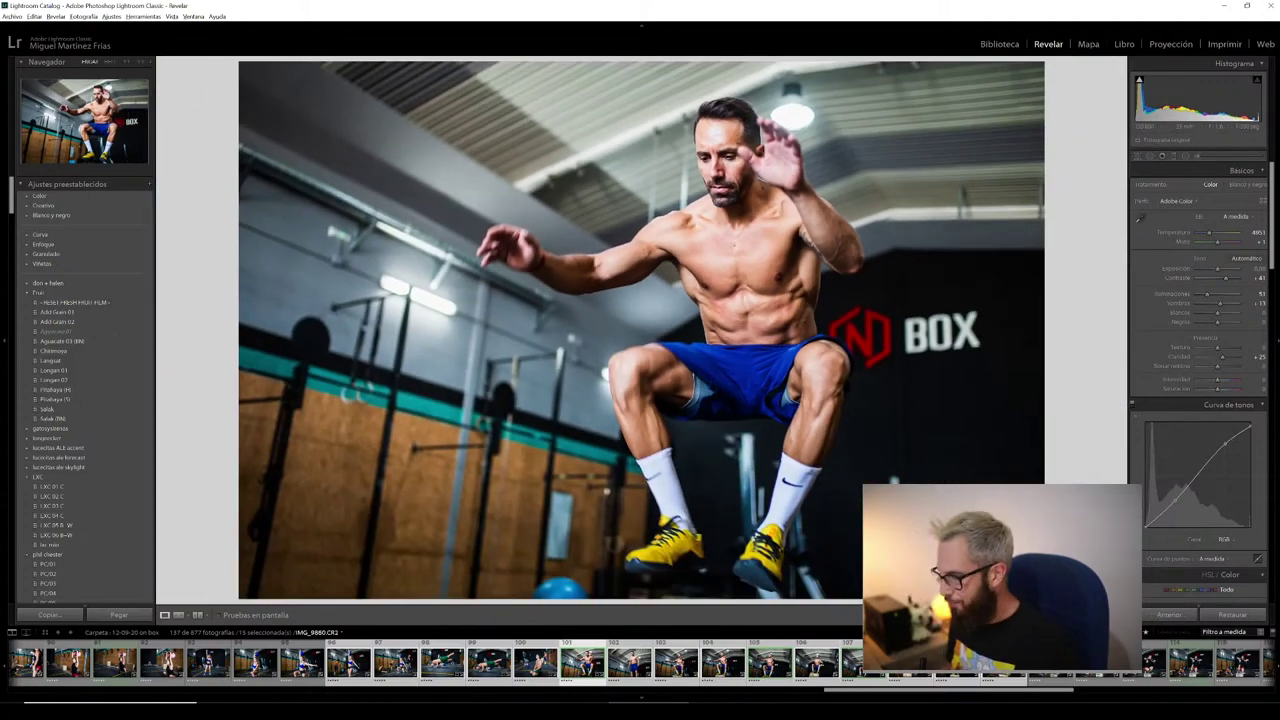
- Narrow the selection from 15 to 10 photos and move on to IMG_9863
{"action": "left_click", "coordinate": [1005, 662], "text": "shift"}
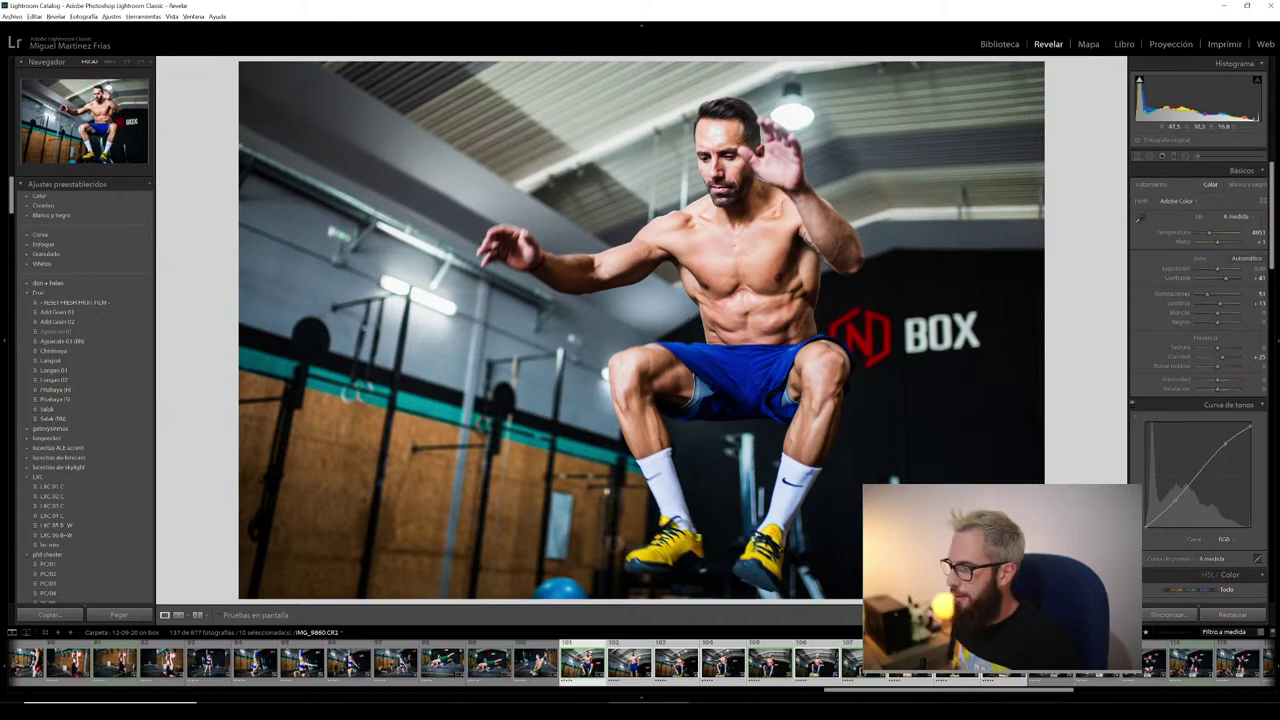
{"action": "left_click", "coordinate": [693, 108]}
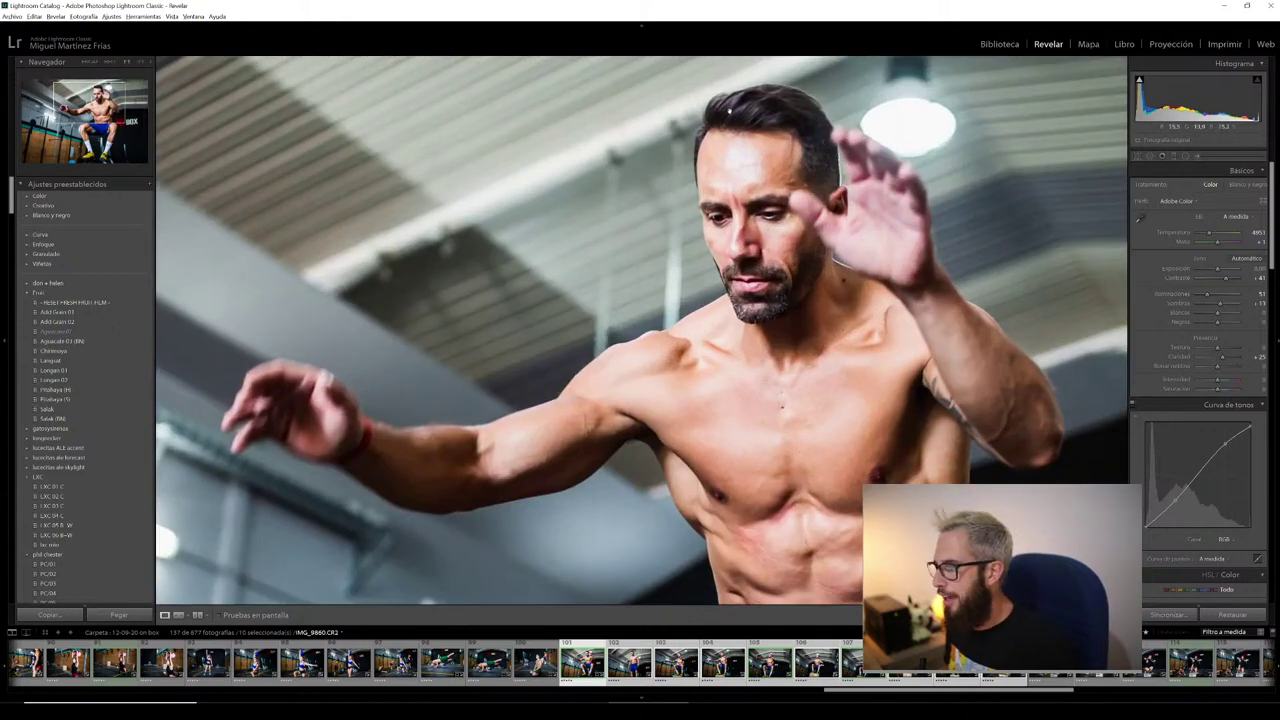
{"action": "key", "text": "Right"}
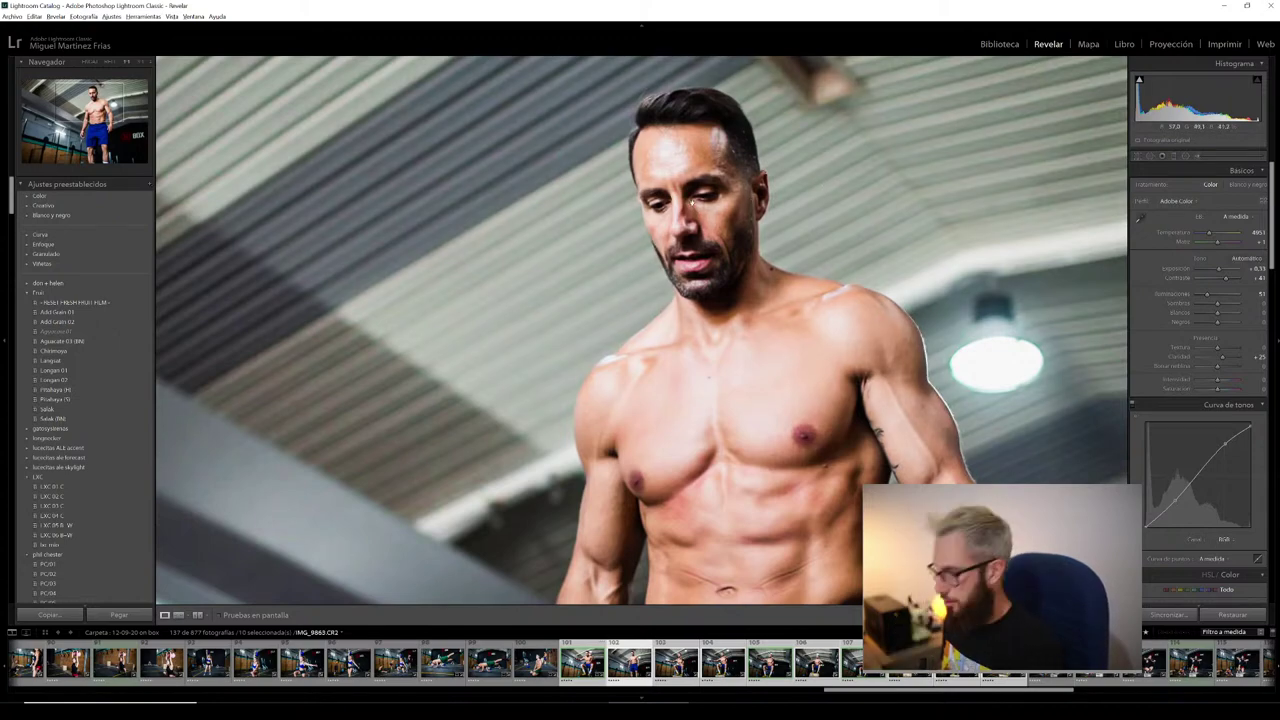
- Step through the next two box-jump photos, checking the face and chest close up
{"action": "left_click", "coordinate": [691, 203]}
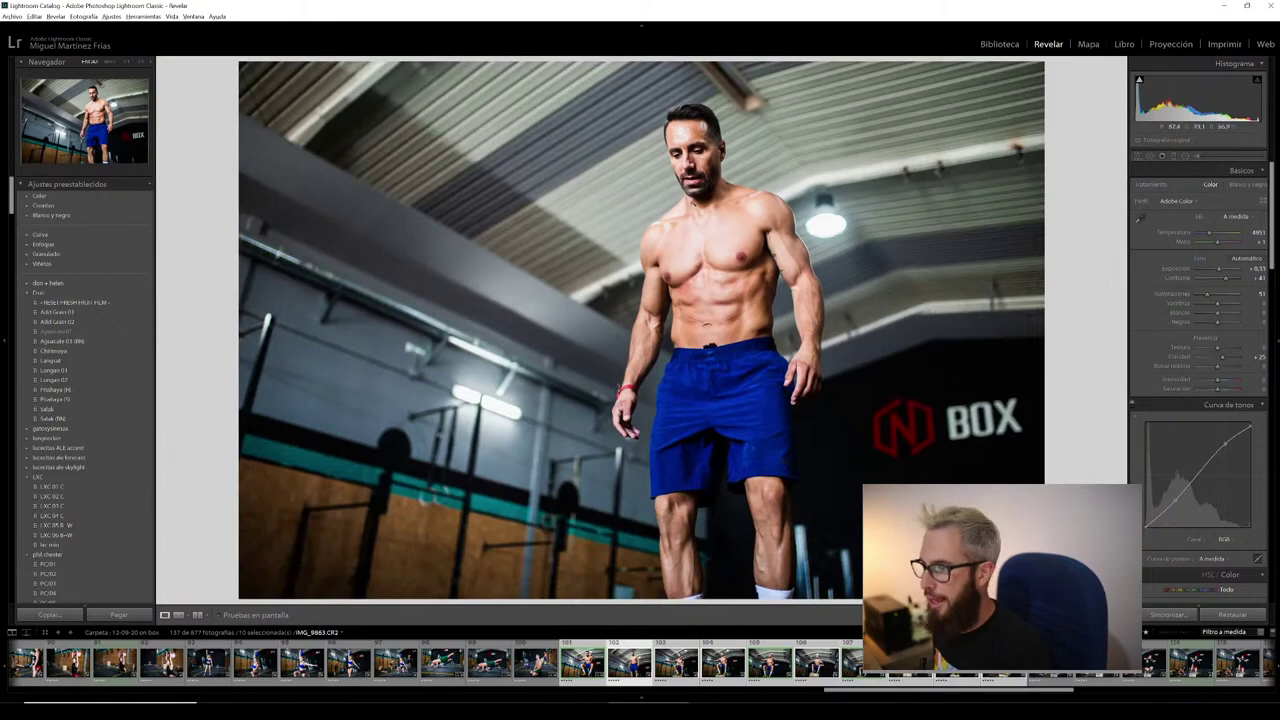
{"action": "key", "text": "Right"}
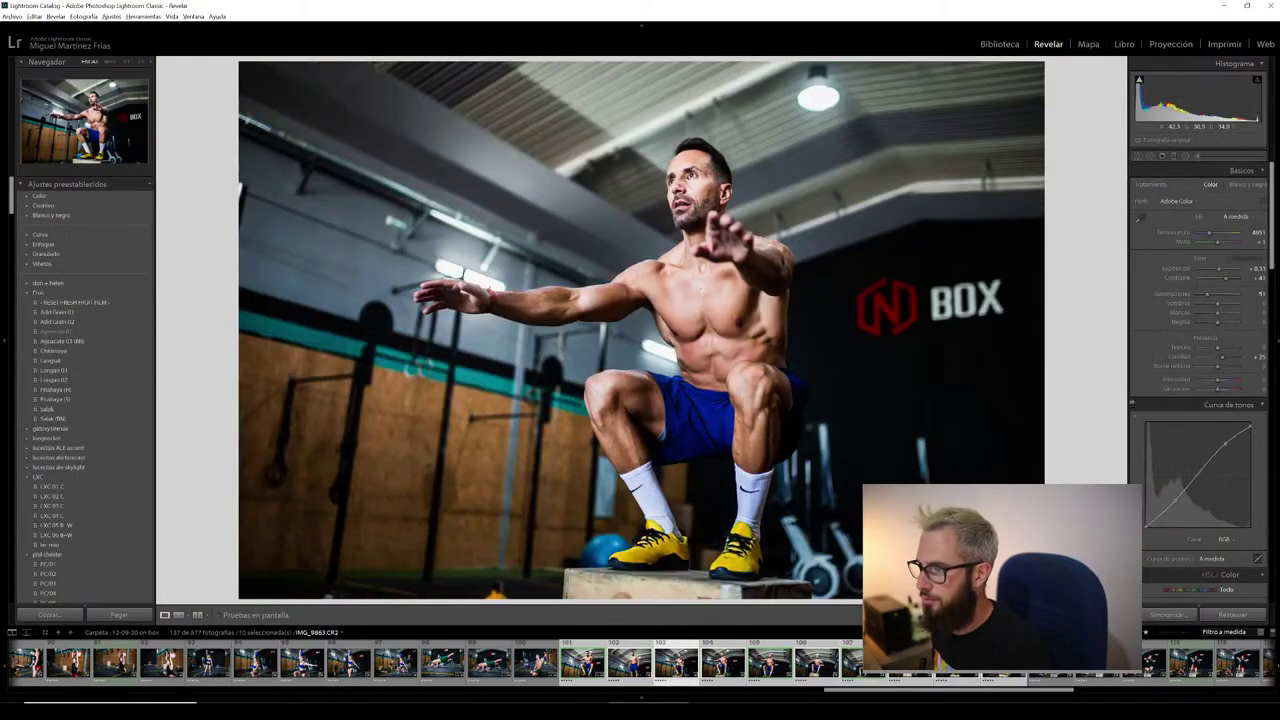
{"action": "key", "text": "Right"}
{"action": "left_click", "coordinate": [335, 295]}
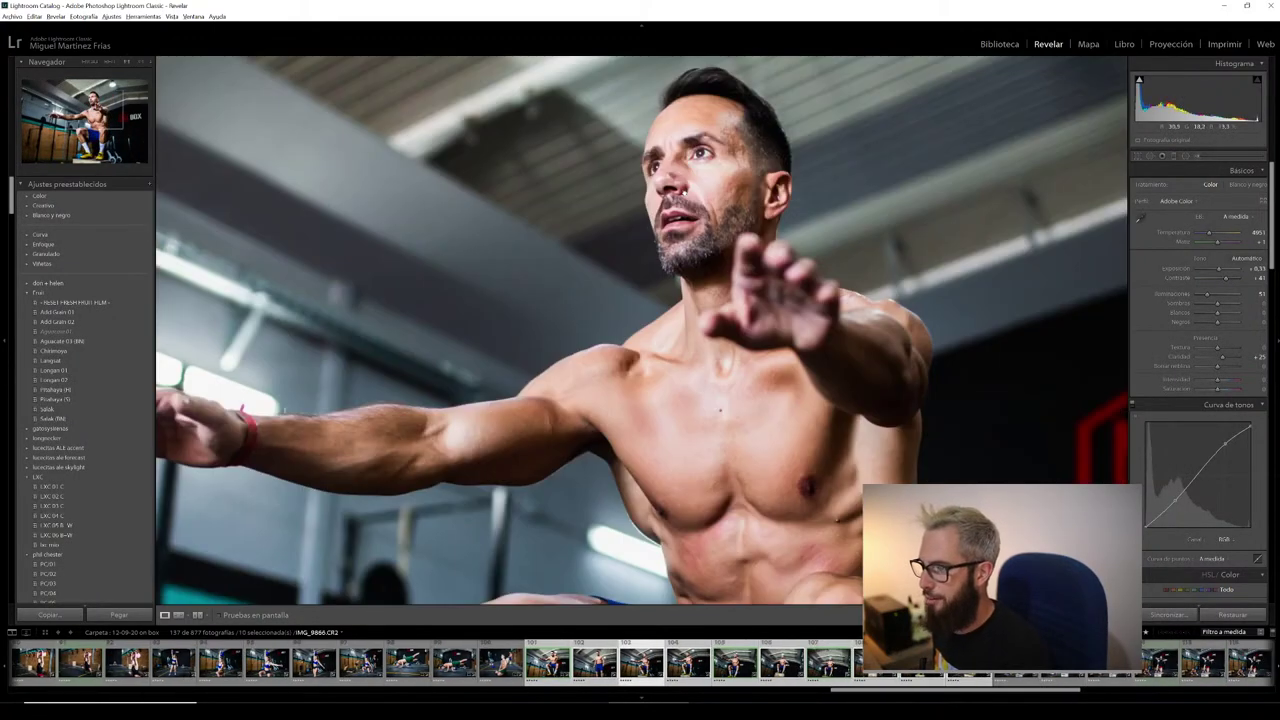
{"action": "left_click", "coordinate": [330, 287]}
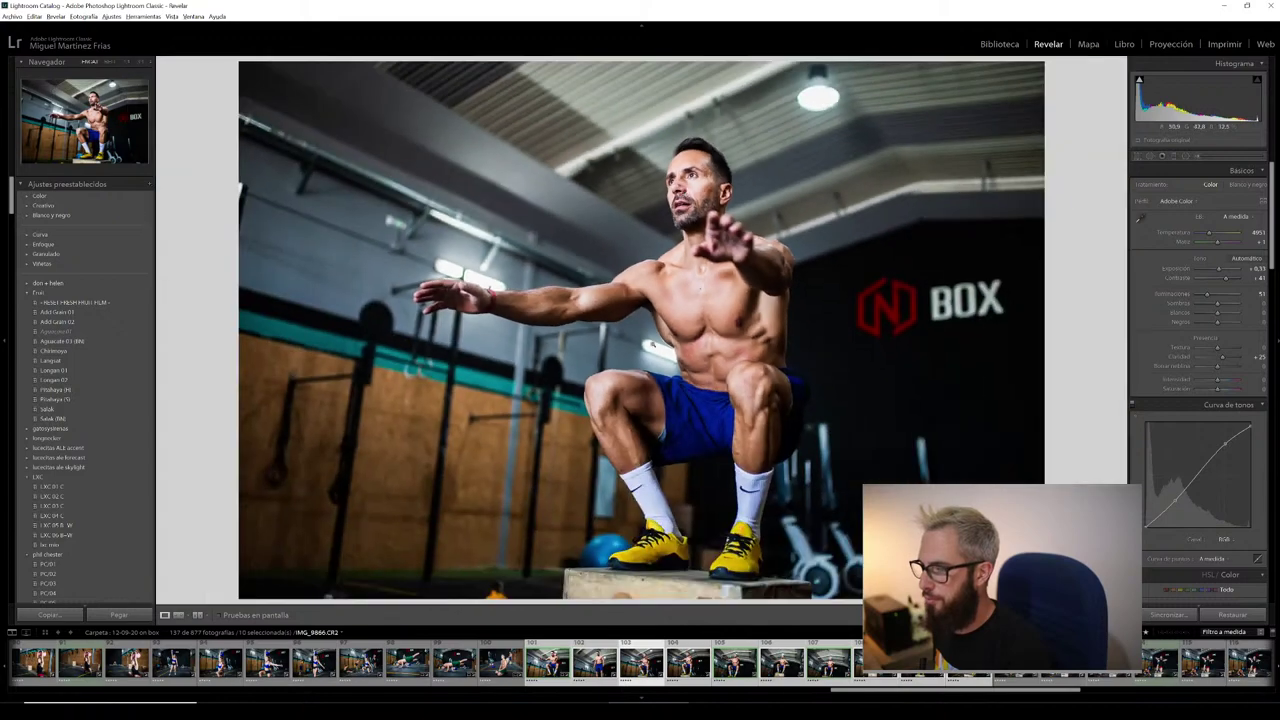
- Advance to IMG_9868, zoom in on the face, review Detail settings, then show the next shot
{"action": "key", "text": "Right"}
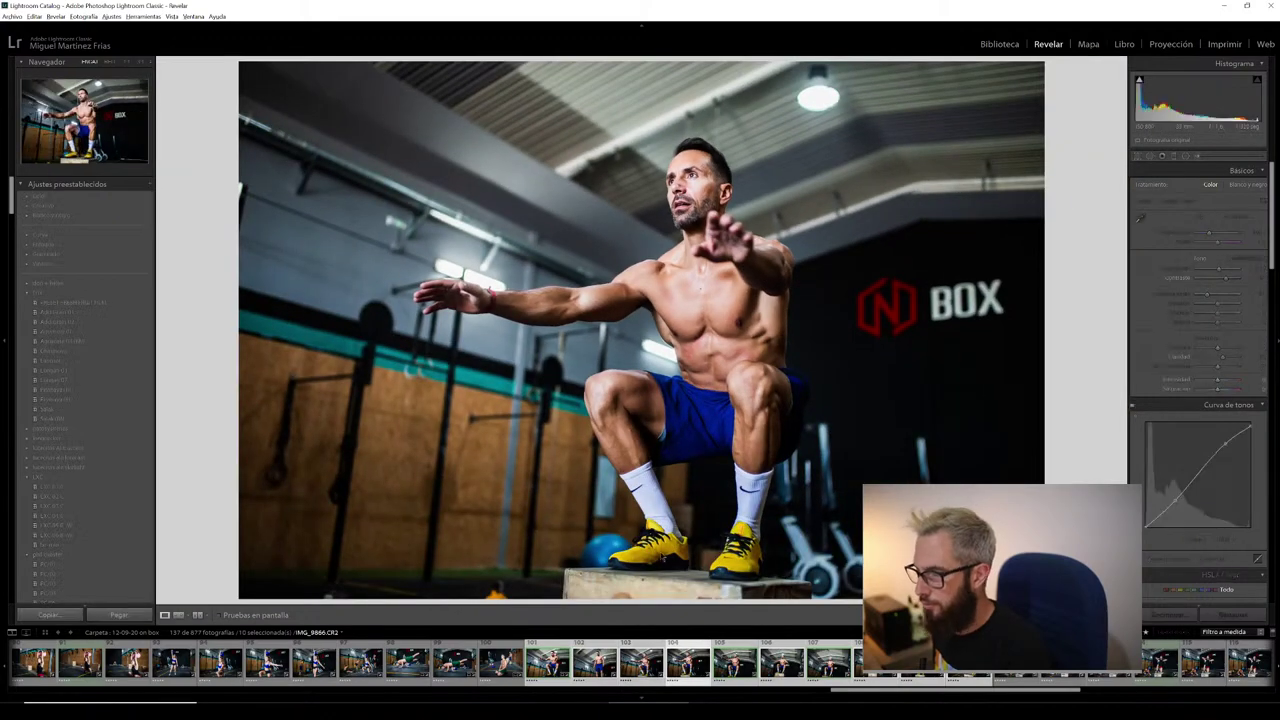
{"action": "key", "text": "Right"}
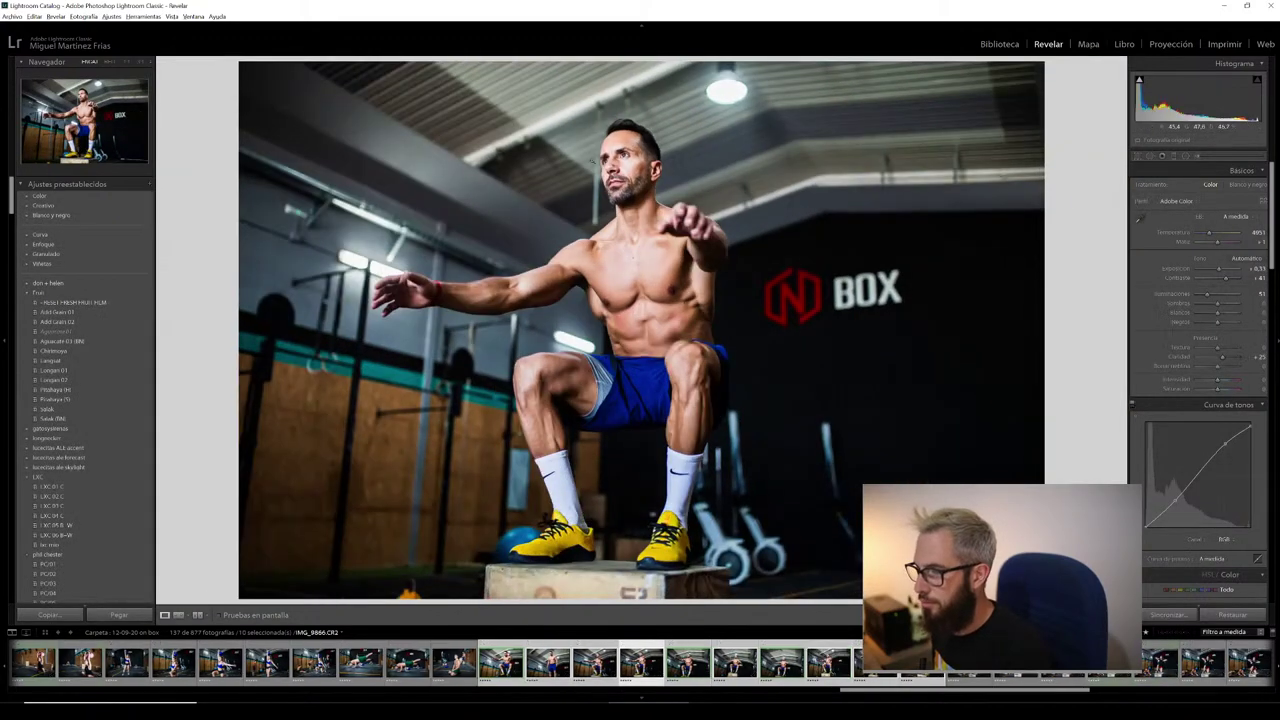
{"action": "left_click", "coordinate": [592, 160]}
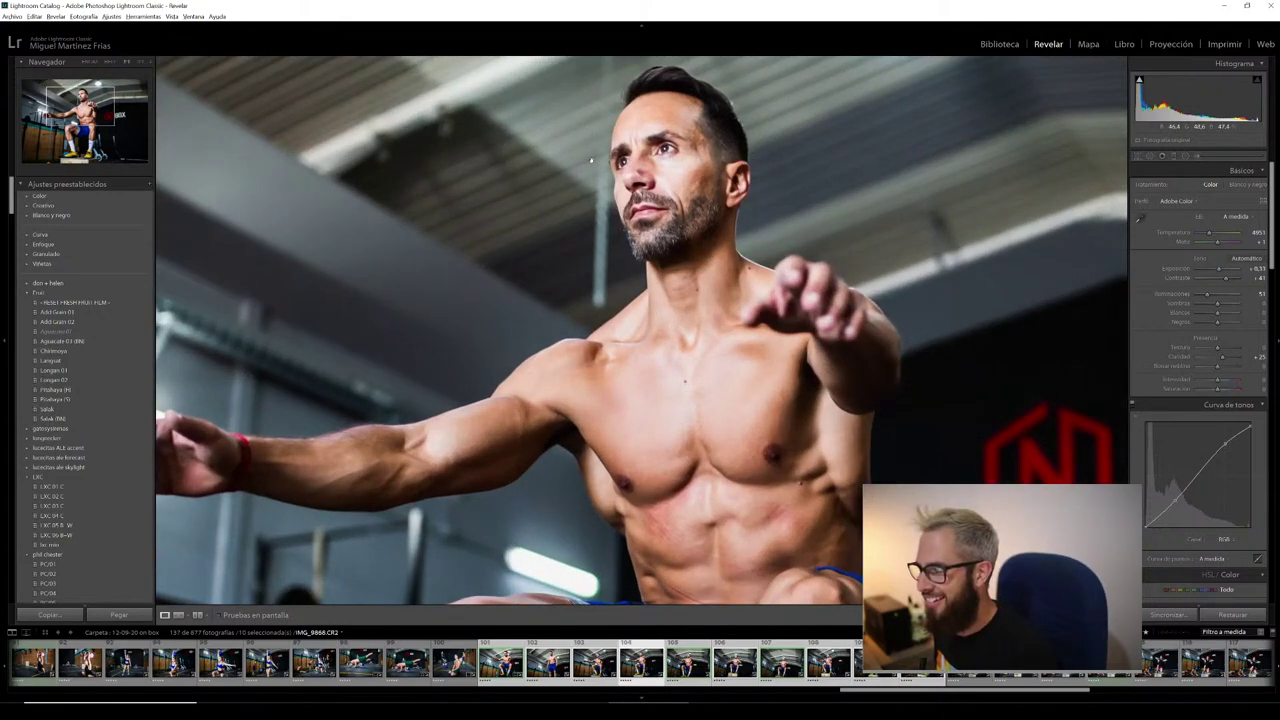
{"action": "scroll", "coordinate": [1169, 321], "scroll_direction": "down", "scroll_amount": 5}
{"action": "scroll", "coordinate": [1168, 350], "scroll_direction": "down", "scroll_amount": 3}
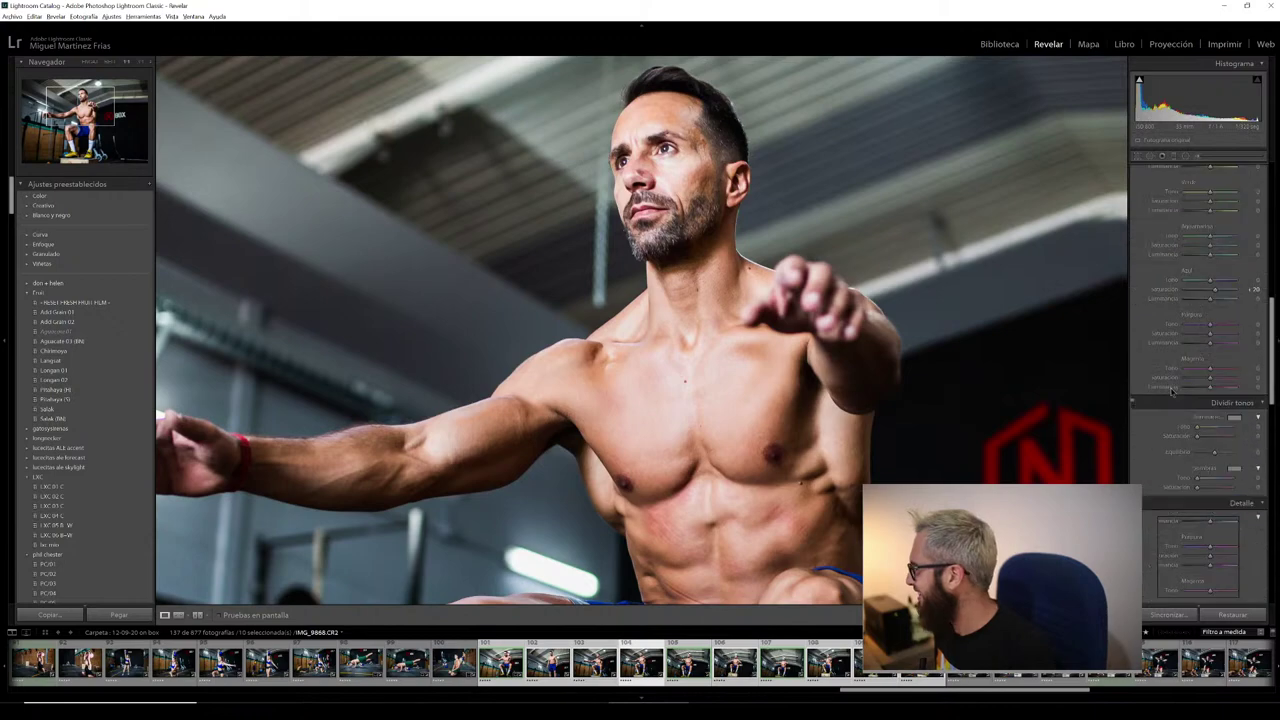
{"action": "scroll", "coordinate": [1167, 380], "scroll_direction": "down", "scroll_amount": 3}
{"action": "scroll", "coordinate": [1166, 411], "scroll_direction": "down", "scroll_amount": 3}
{"action": "scroll", "coordinate": [1167, 411], "scroll_direction": "down", "scroll_amount": 3}
{"action": "scroll", "coordinate": [1166, 432], "scroll_direction": "down", "scroll_amount": 3}
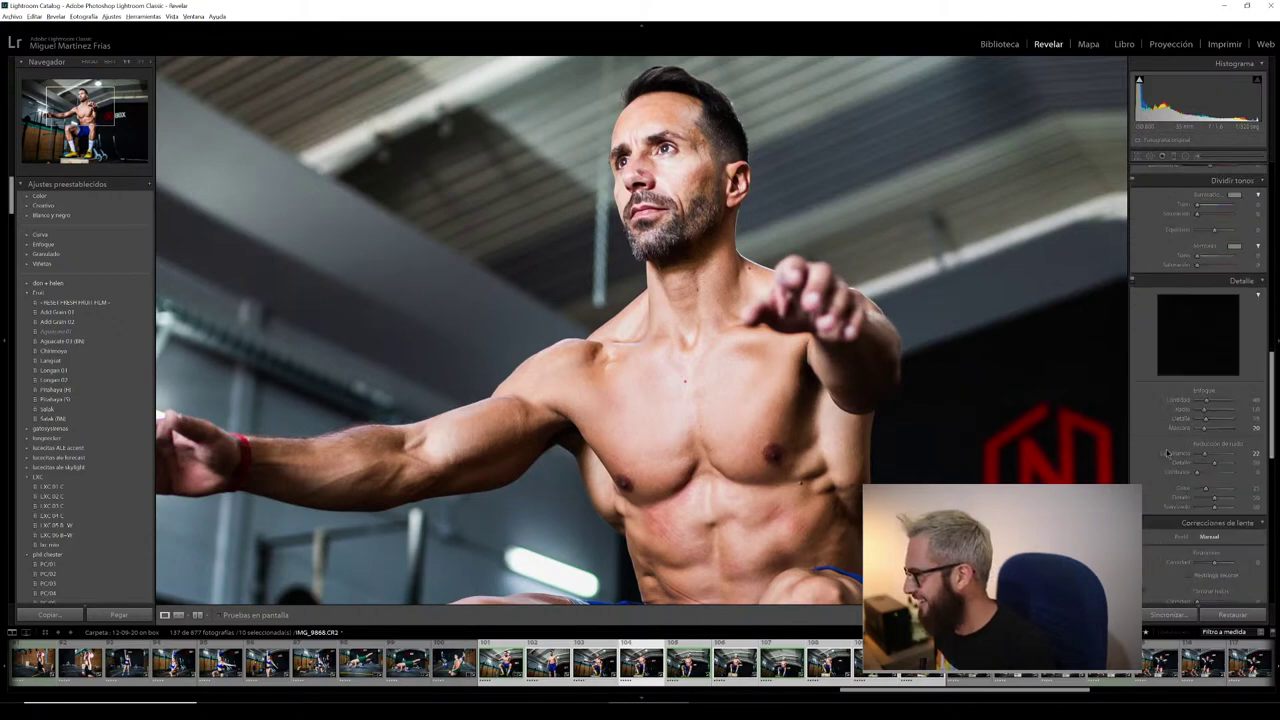
{"action": "key", "text": "Right"}
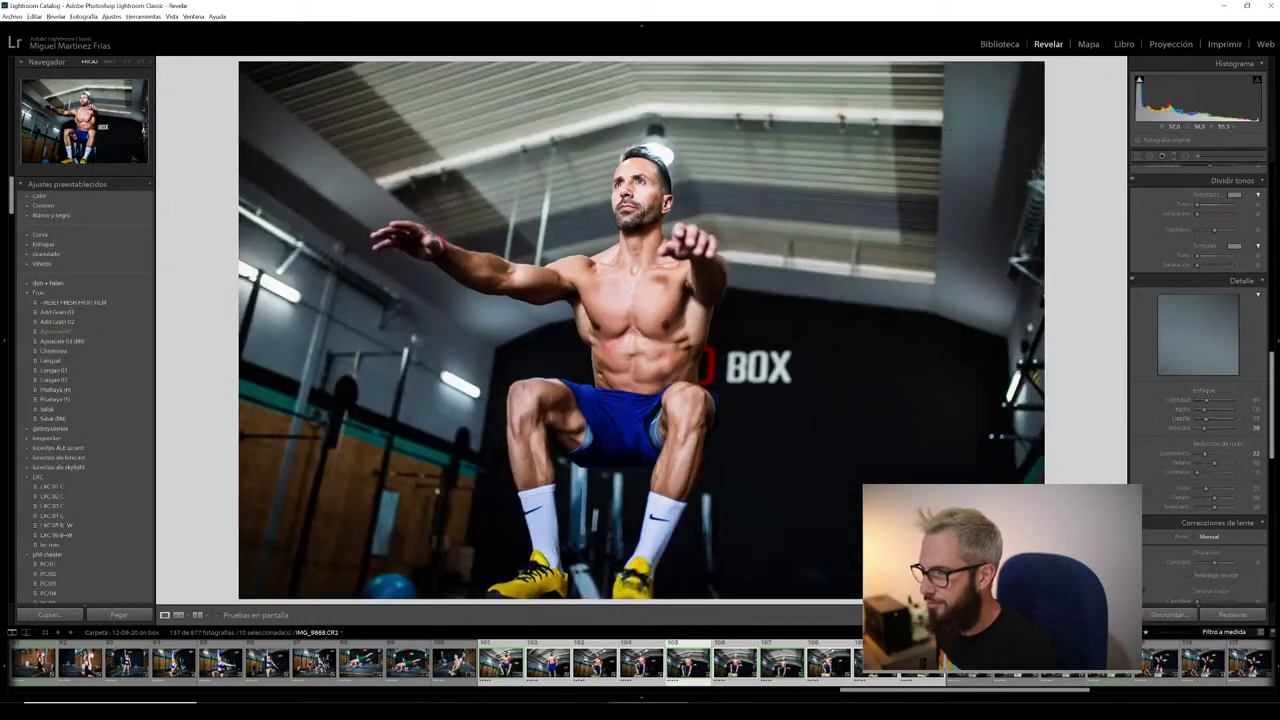
- Test a darker exposure on the squatting shot and inspect Detail and Lens Corrections zoomed in
{"action": "scroll", "coordinate": [1166, 252], "scroll_direction": "up", "scroll_amount": 6}
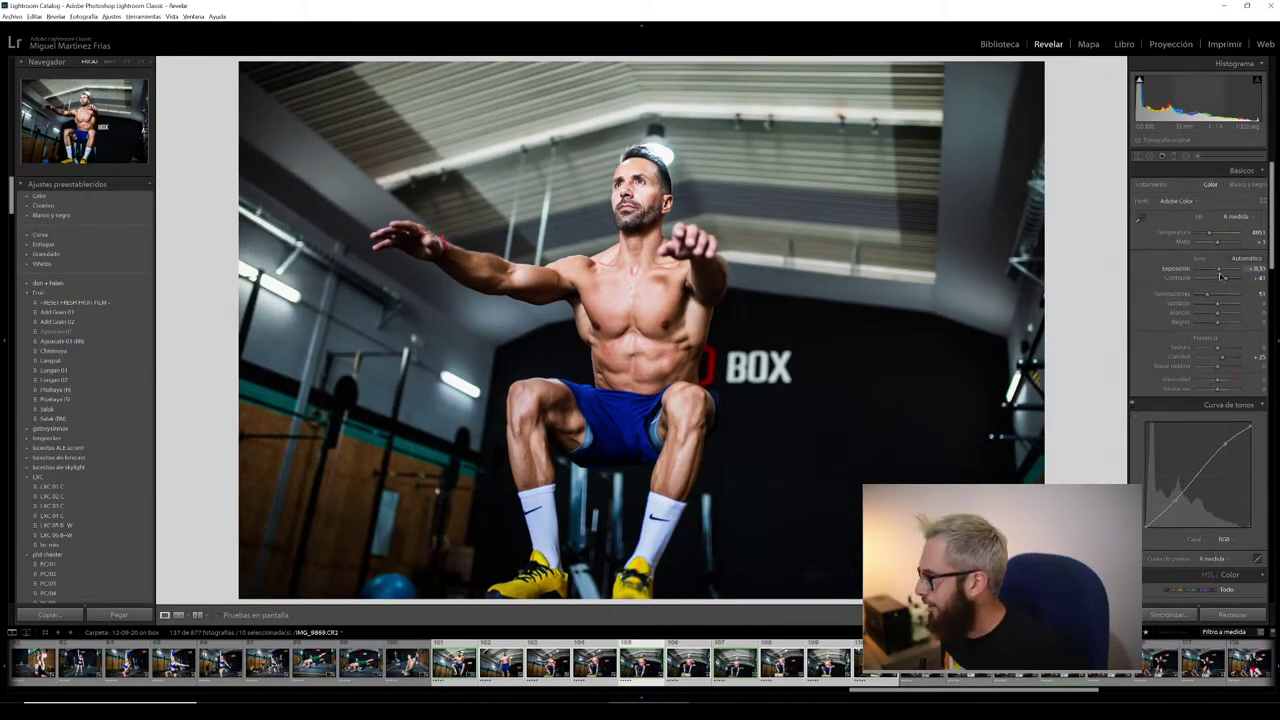
{"action": "mouse_move", "coordinate": [1219, 272]}
{"action": "left_mouse_down"}
{"action": "mouse_move", "coordinate": [1208, 272]}
{"action": "mouse_move", "coordinate": [1219, 272]}
{"action": "left_mouse_up"}
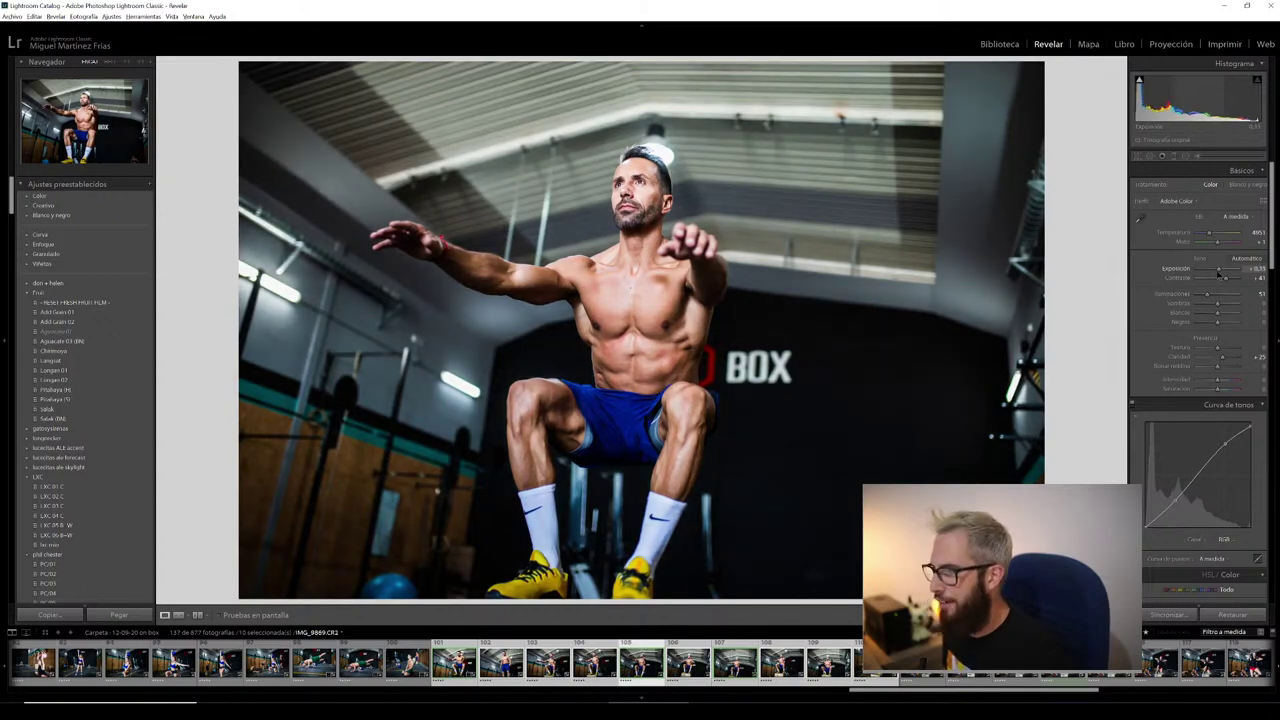
{"action": "key", "text": "z"}
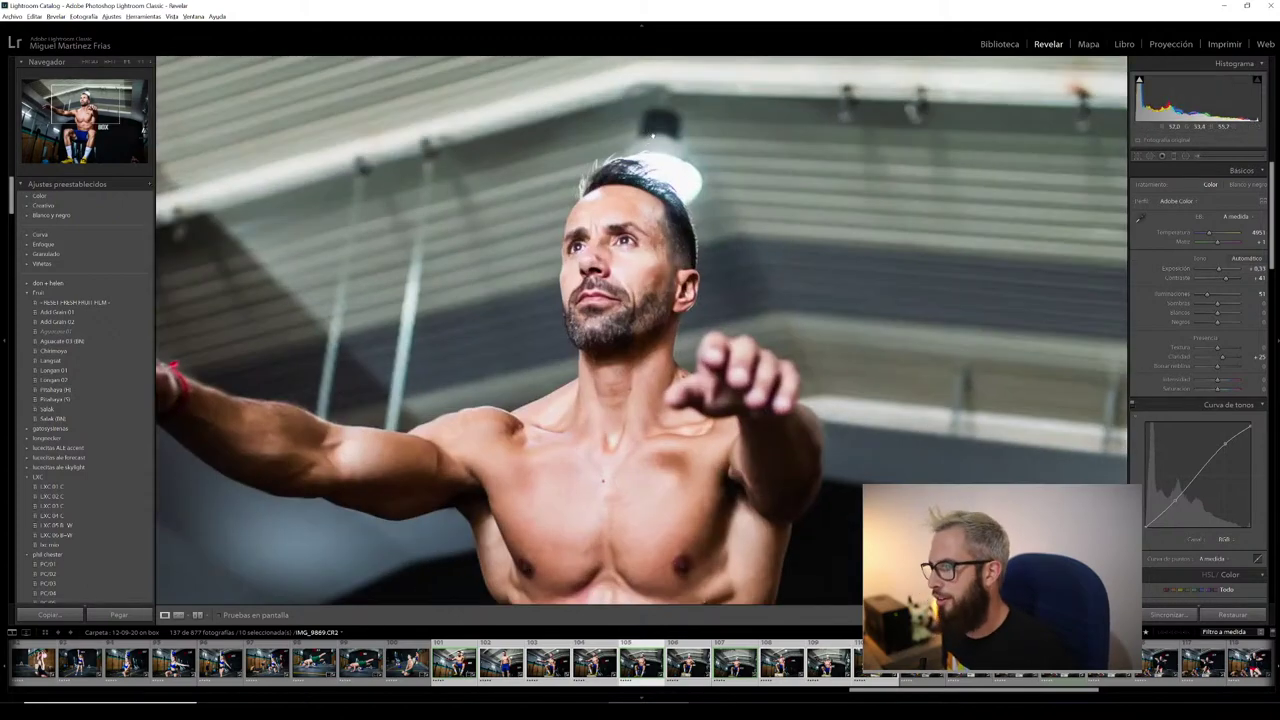
{"action": "scroll", "coordinate": [1162, 338], "scroll_direction": "down", "scroll_amount": 5}
{"action": "scroll", "coordinate": [1165, 355], "scroll_direction": "down", "scroll_amount": 5}
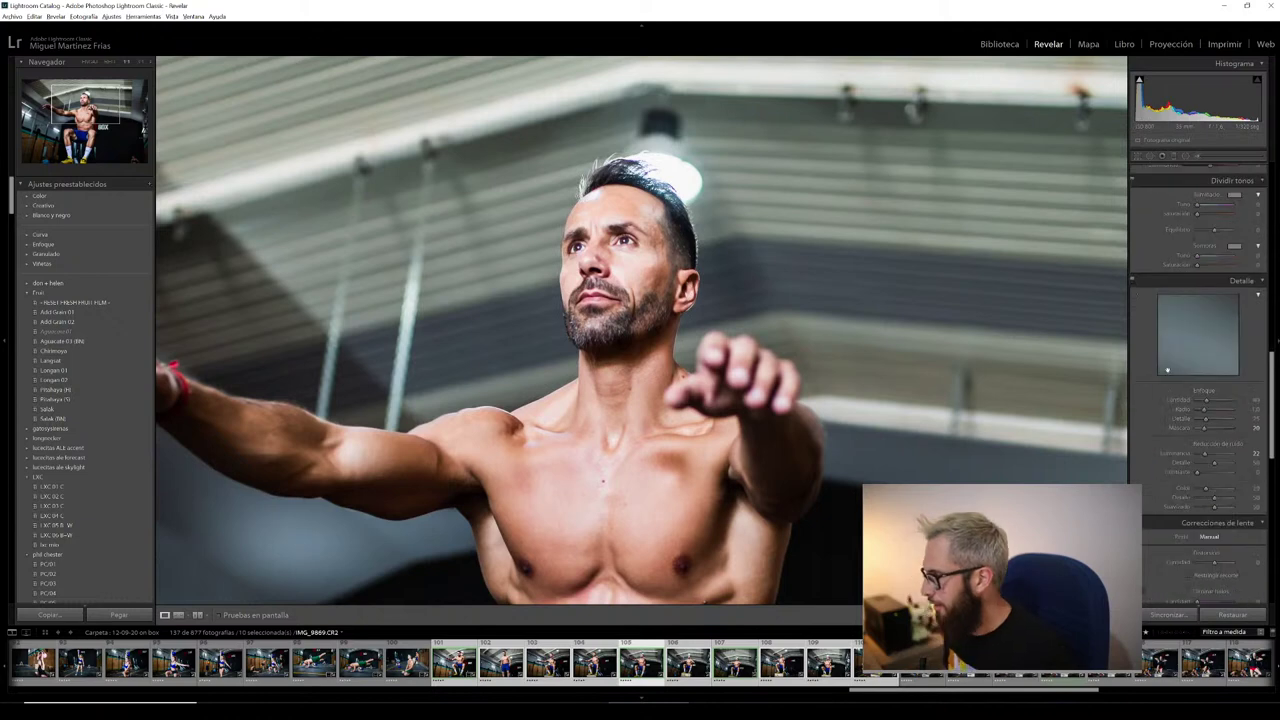
{"action": "scroll", "coordinate": [1170, 370], "scroll_direction": "down", "scroll_amount": 5}
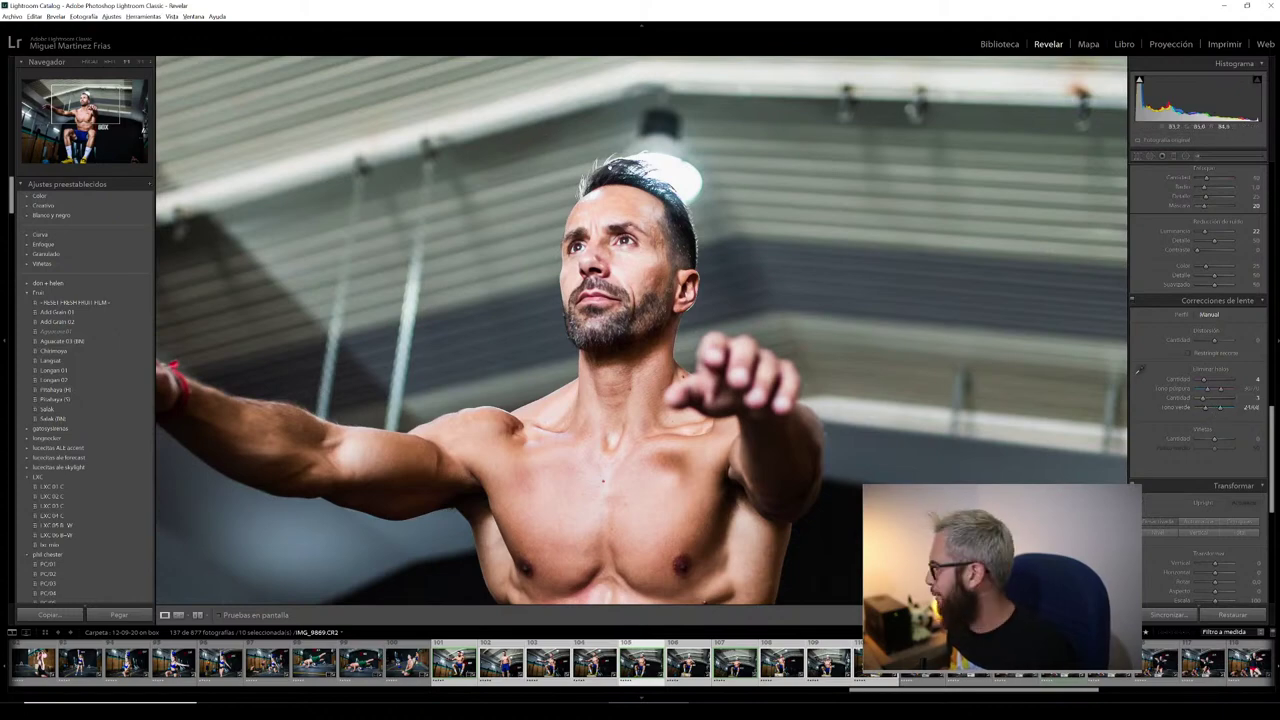
{"action": "key", "text": "z"}
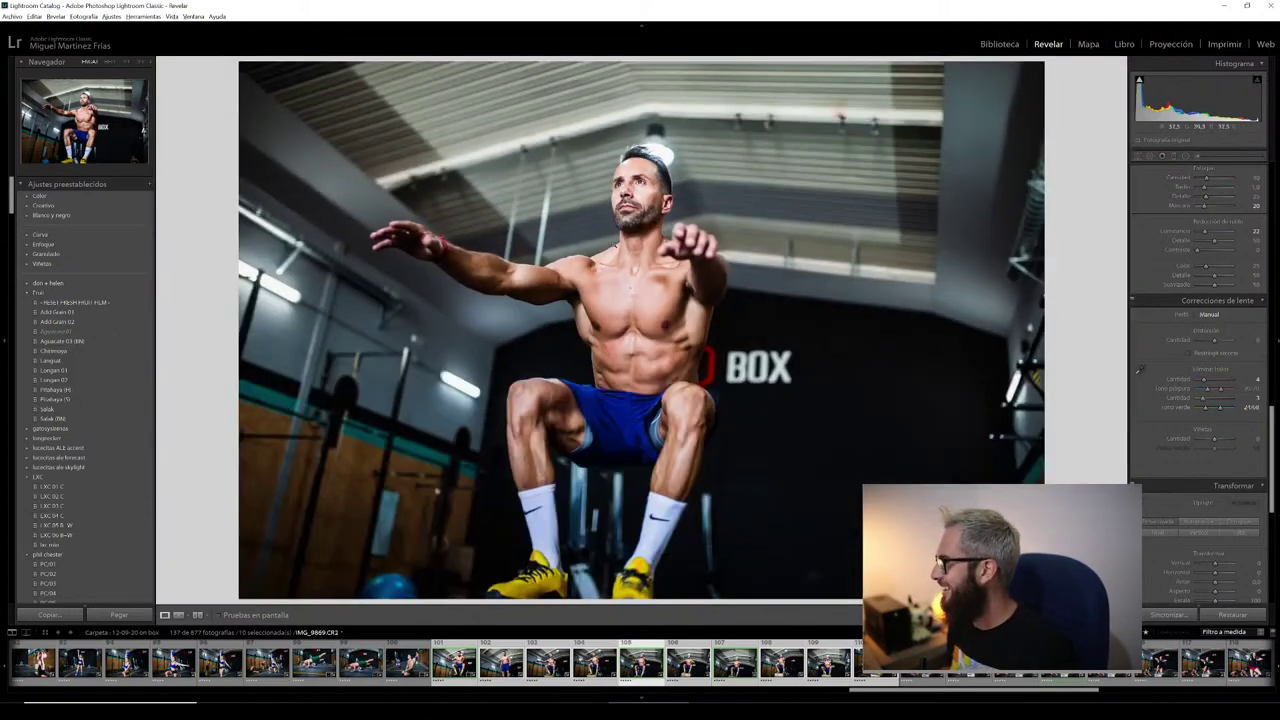
- Nudge the squatting shot's exposure slightly with the whole photo in view
{"action": "scroll", "coordinate": [1173, 216], "scroll_direction": "up", "scroll_amount": 5}
{"action": "scroll", "coordinate": [1190, 228], "scroll_direction": "up", "scroll_amount": 5}
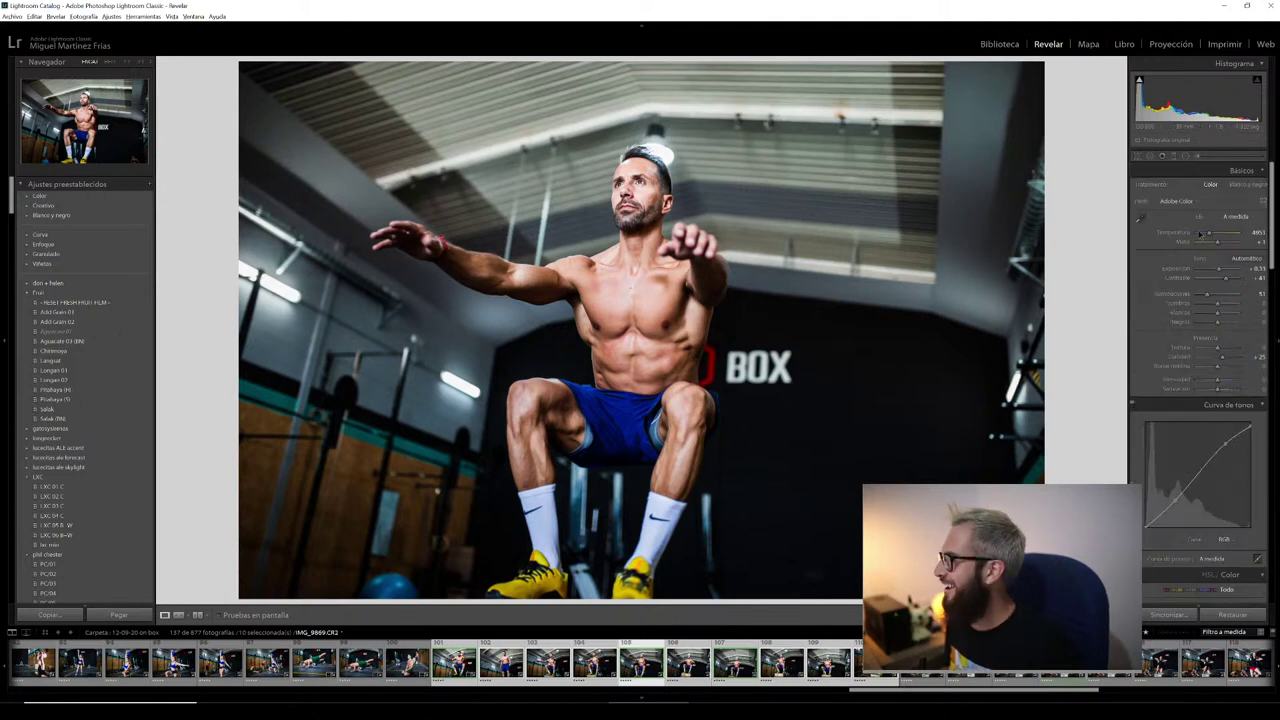
{"action": "left_click_drag", "start_coordinate": [1222, 268], "coordinate": [1220, 274]}
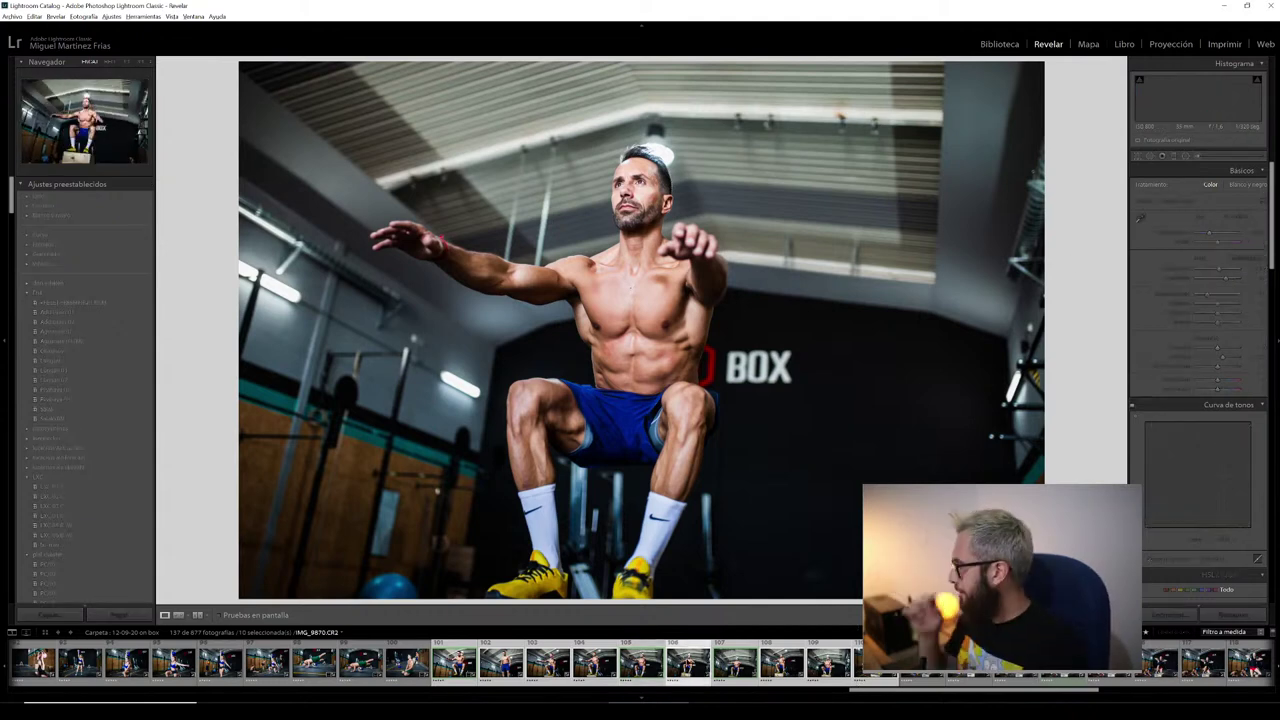
- Open the shot of the man on the 09 box and review its panels zoomed in
{"action": "left_click", "coordinate": [688, 662]}
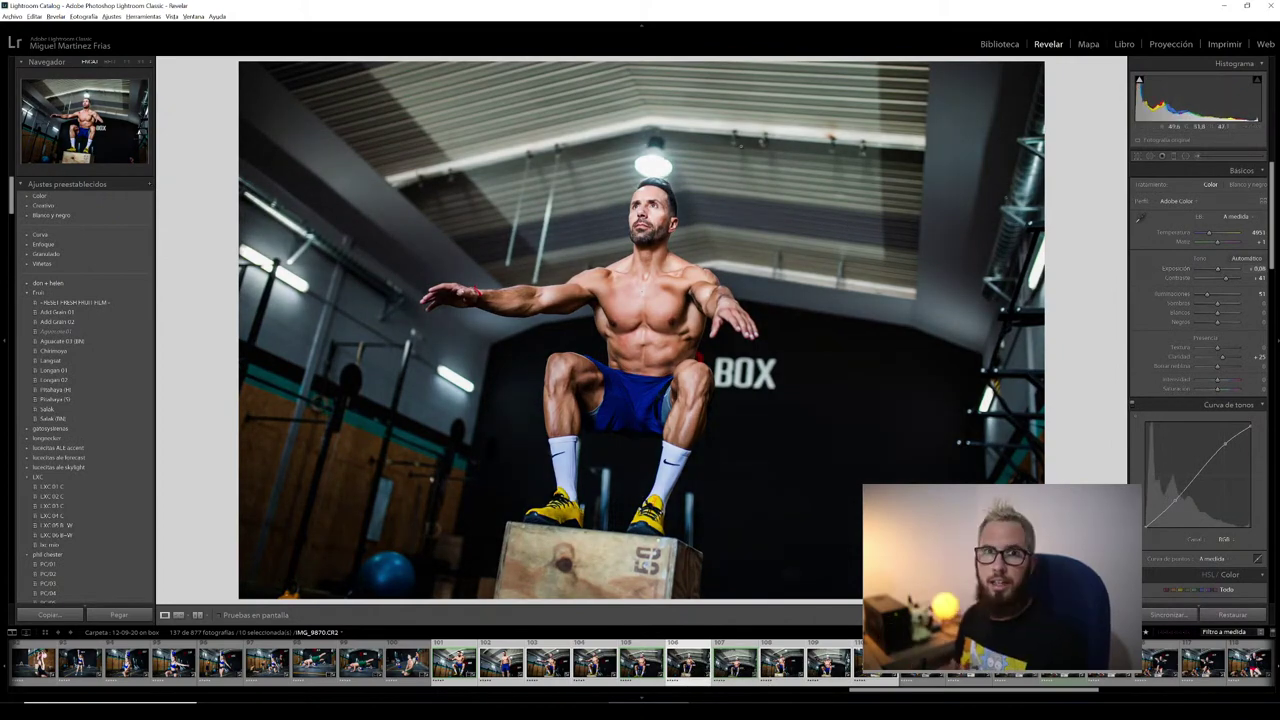
{"action": "left_click", "coordinate": [645, 197]}
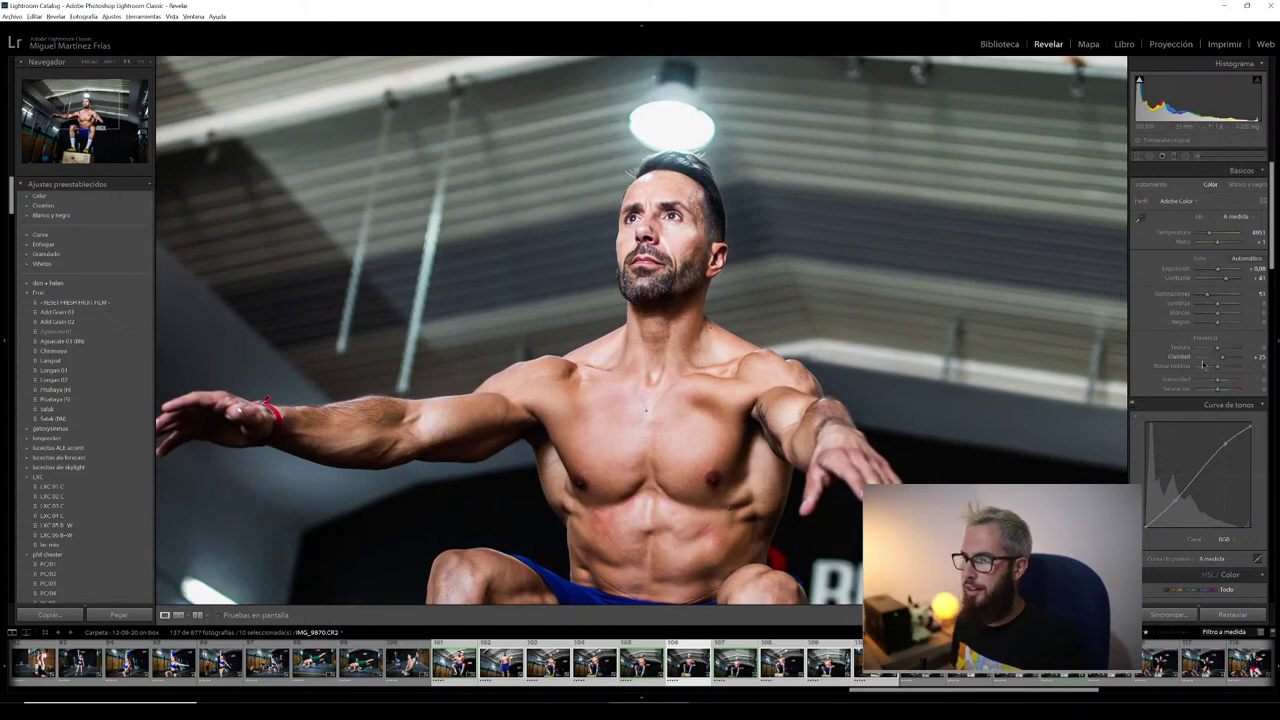
{"action": "scroll", "coordinate": [1219, 300], "scroll_direction": "down", "scroll_amount": 5}
{"action": "scroll", "coordinate": [1219, 300], "scroll_direction": "down", "scroll_amount": 5}
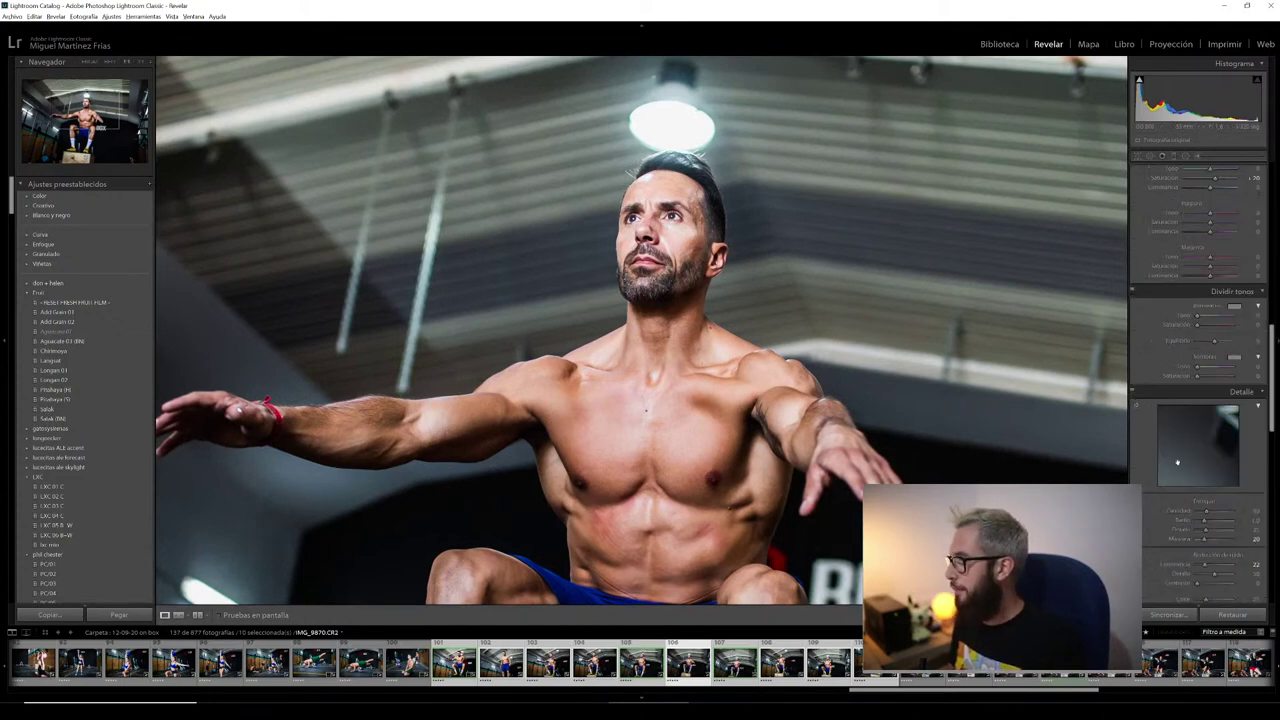
{"action": "scroll", "coordinate": [1177, 462], "scroll_direction": "down", "scroll_amount": 5}
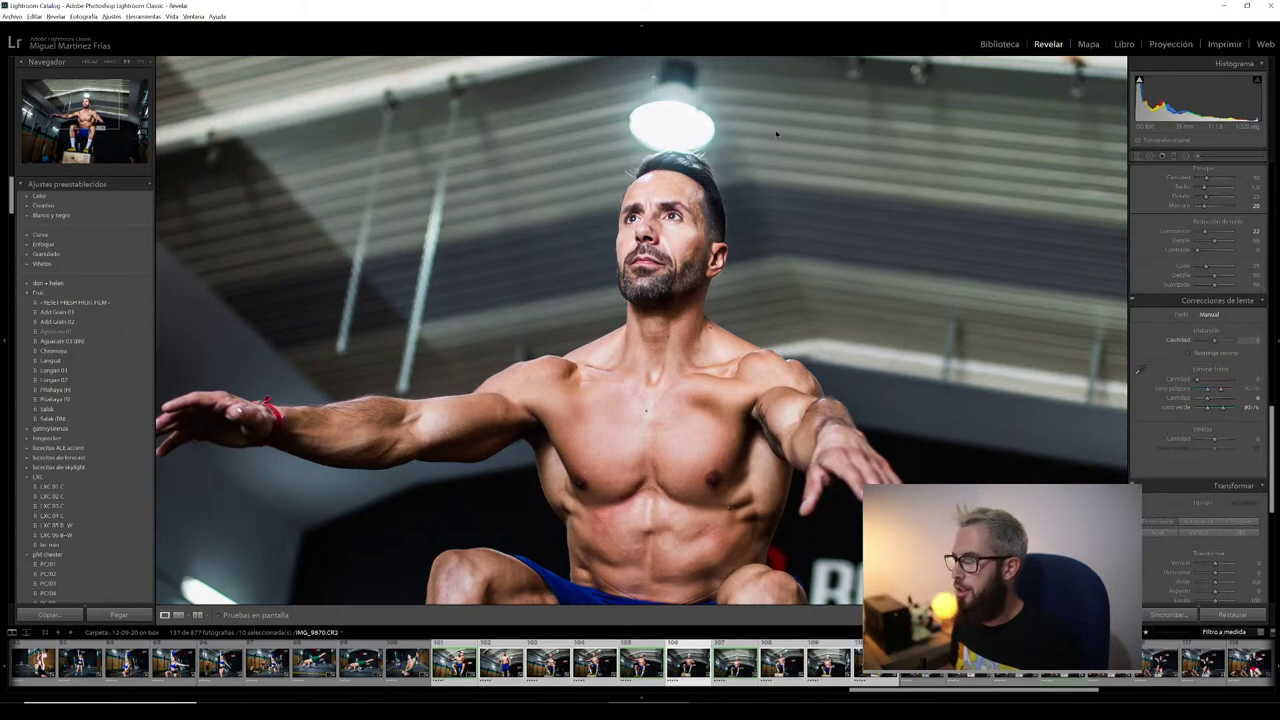
- Raise Texture to +7, fit the photo in view, and bring up the crop grid
{"action": "scroll", "coordinate": [1190, 330], "scroll_direction": "up", "scroll_amount": 5}
{"action": "scroll", "coordinate": [1161, 336], "scroll_direction": "up", "scroll_amount": 3}
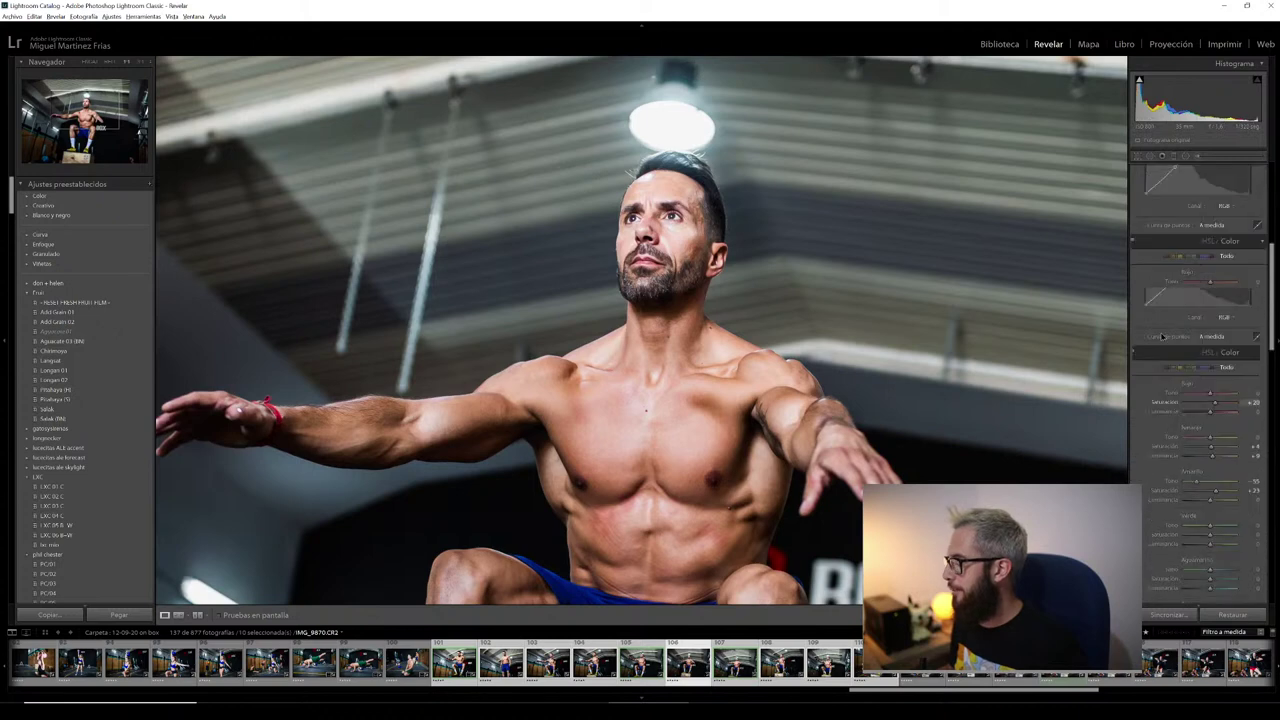
{"action": "scroll", "coordinate": [1161, 336], "scroll_direction": "up", "scroll_amount": 4}
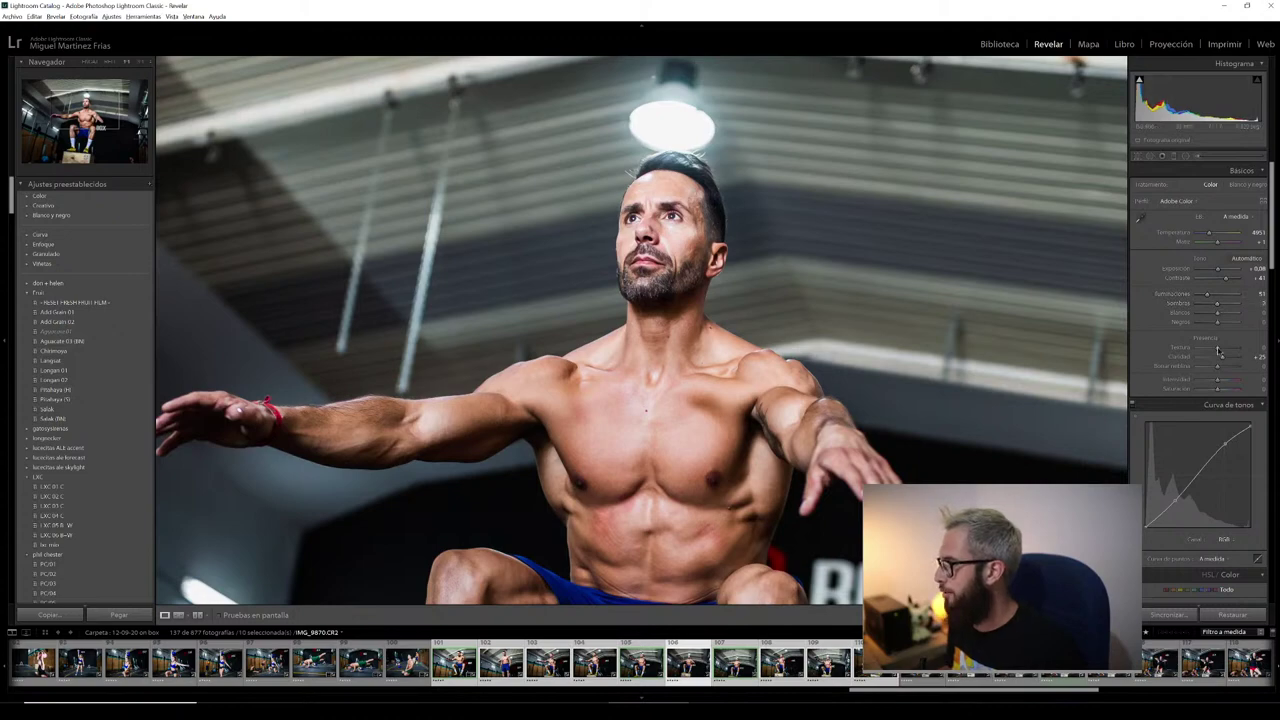
{"action": "key", "text": "z"}
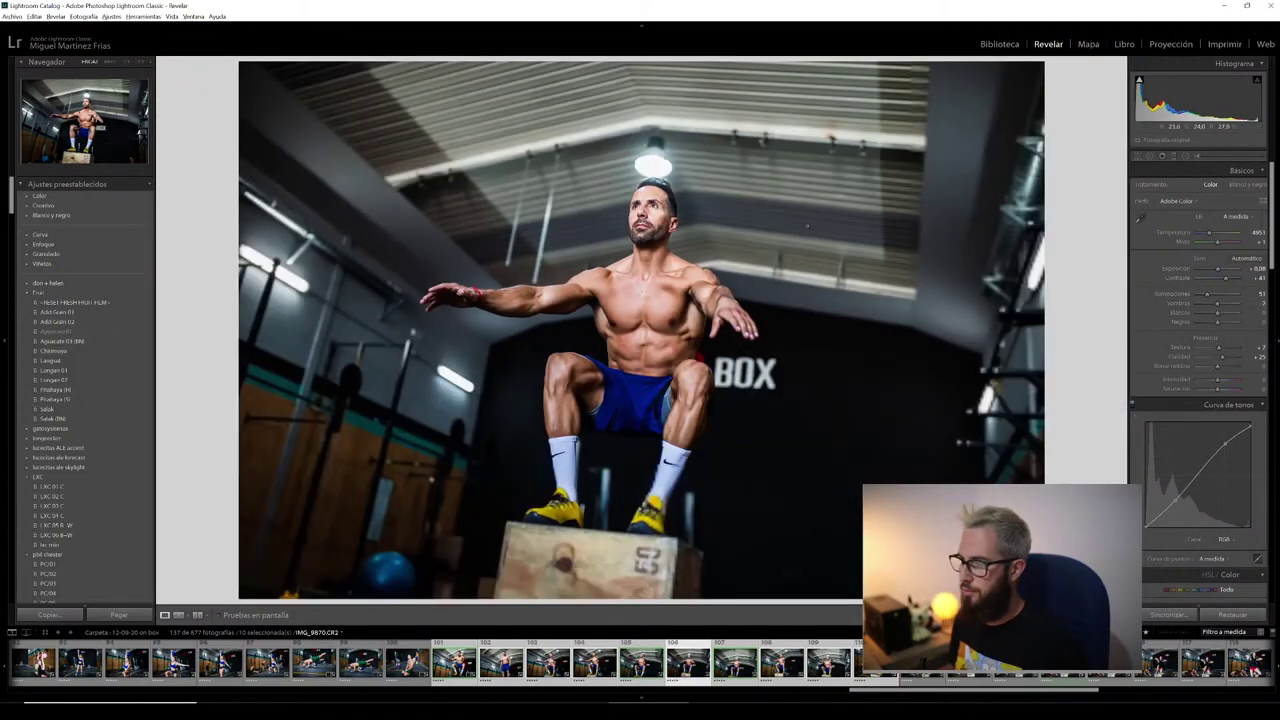
{"action": "key", "text": "r"}
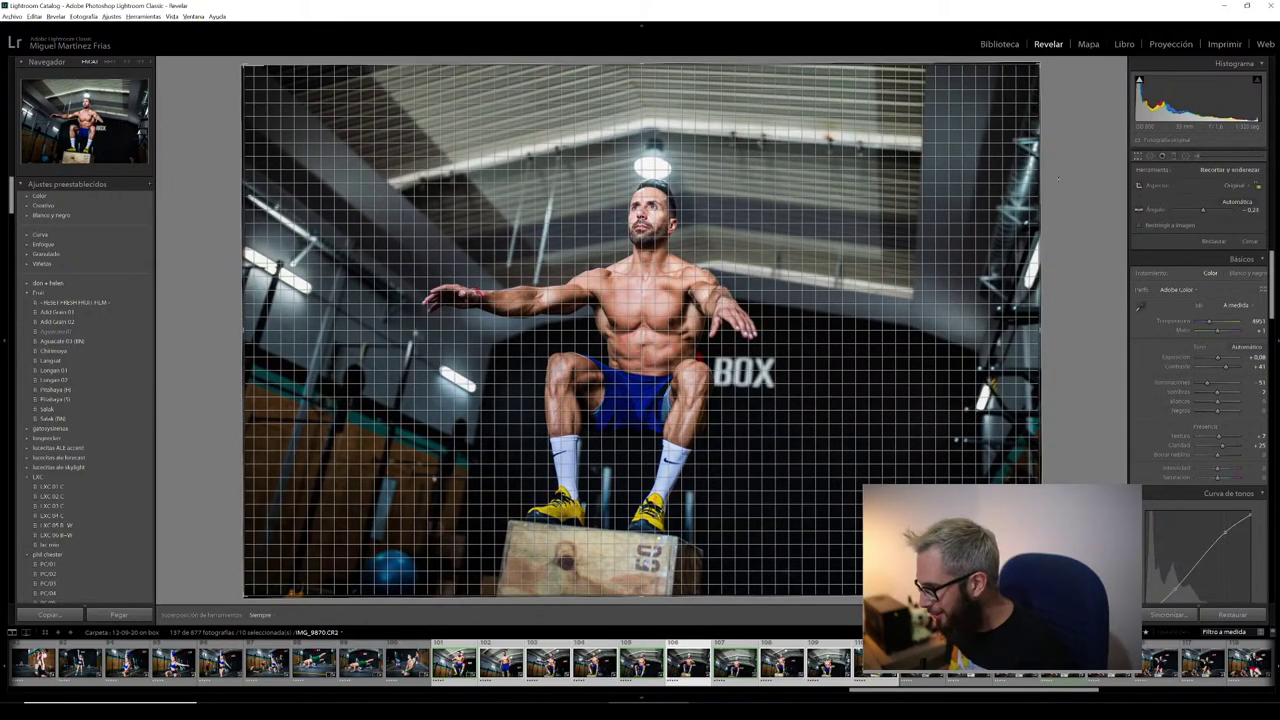
- Straighten the 09-box photo slightly and crop tighter around the athlete
{"action": "left_click_drag", "start_coordinate": [1057, 179], "coordinate": [1052, 147]}
{"action": "left_click_drag", "start_coordinate": [1040, 66], "coordinate": [983, 98]}
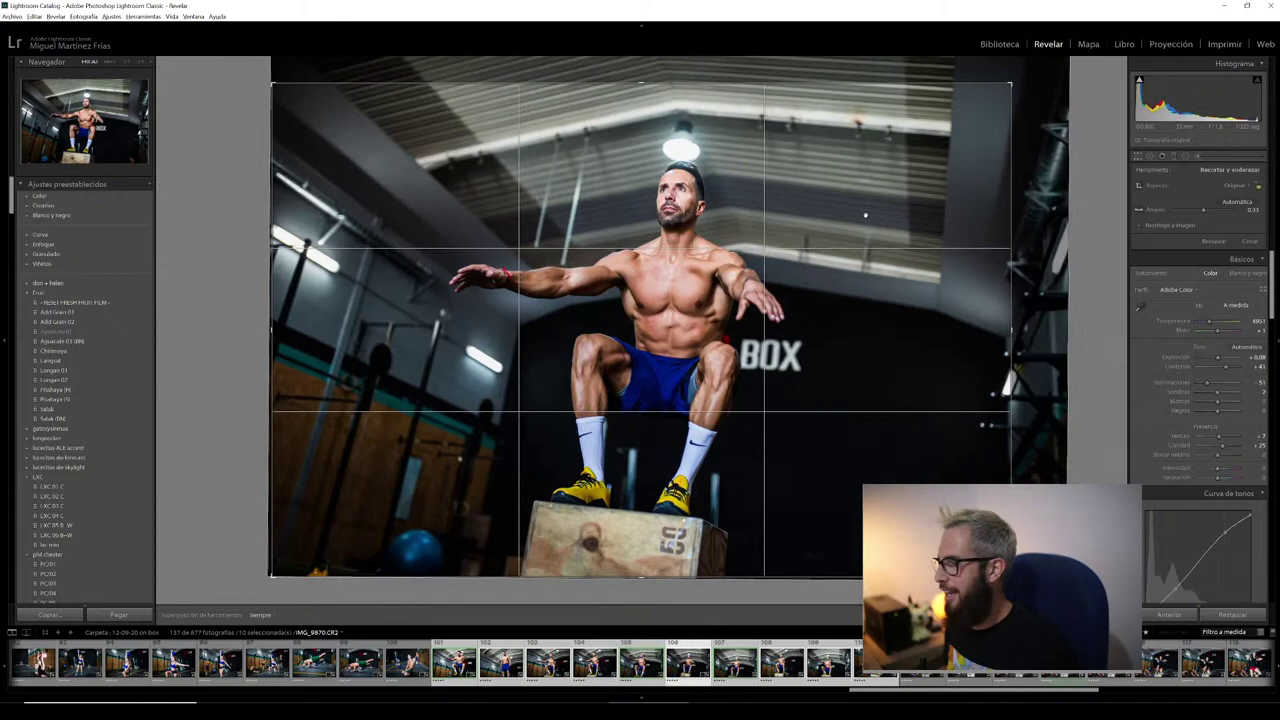
{"action": "left_click_drag", "start_coordinate": [650, 330], "coordinate": [640, 330]}
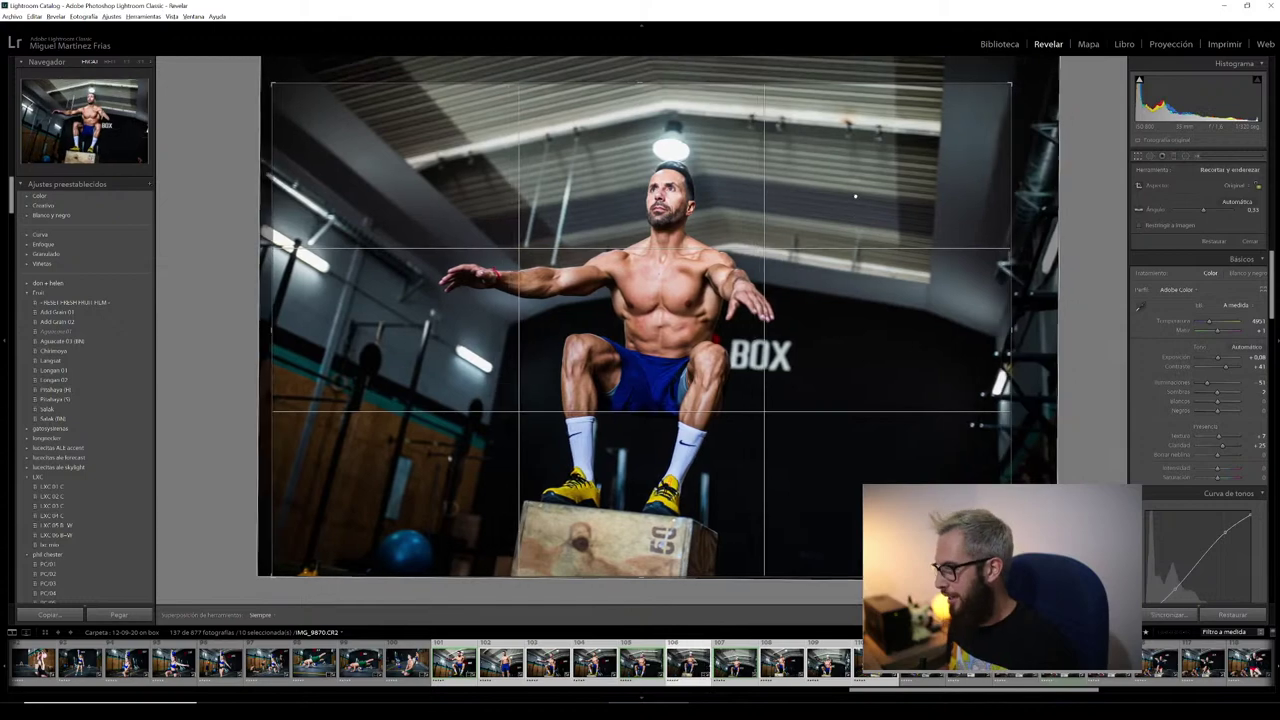
{"action": "key", "text": "Return"}
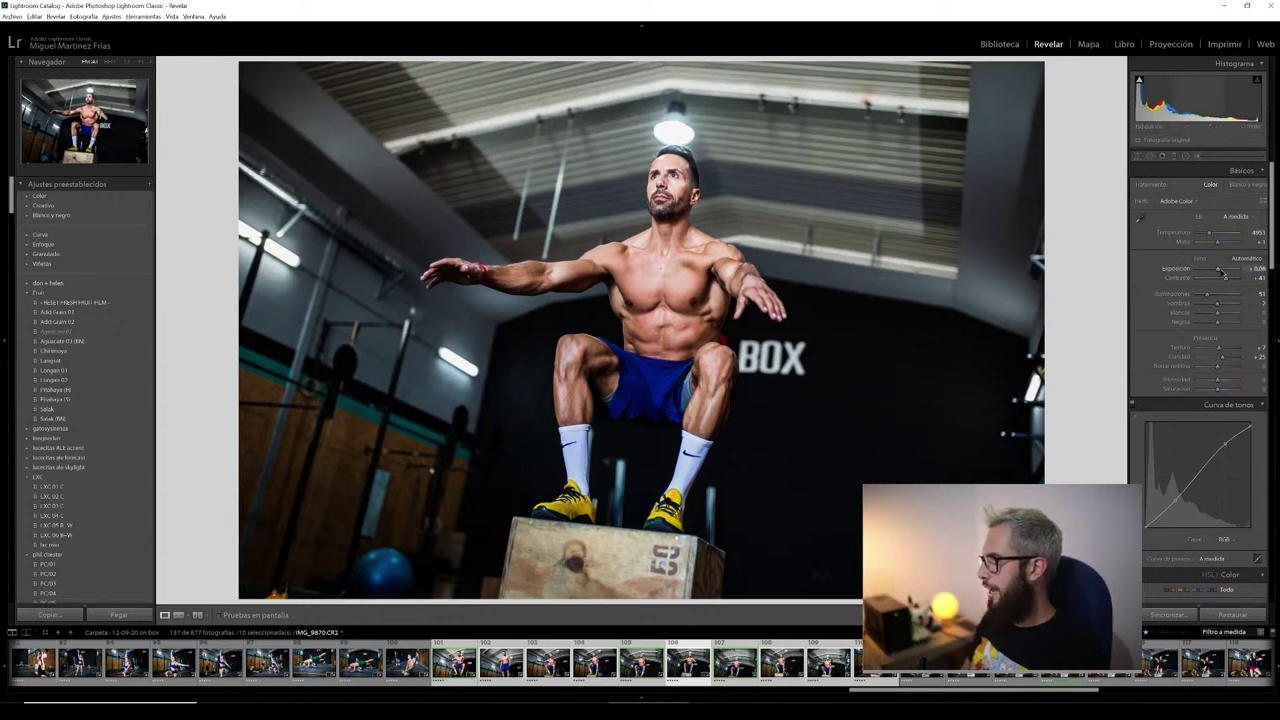
- Brighten the 09-box photo's exposure slightly and tone down its Highlights
{"action": "left_click_drag", "start_coordinate": [1220, 272], "coordinate": [1222, 273]}
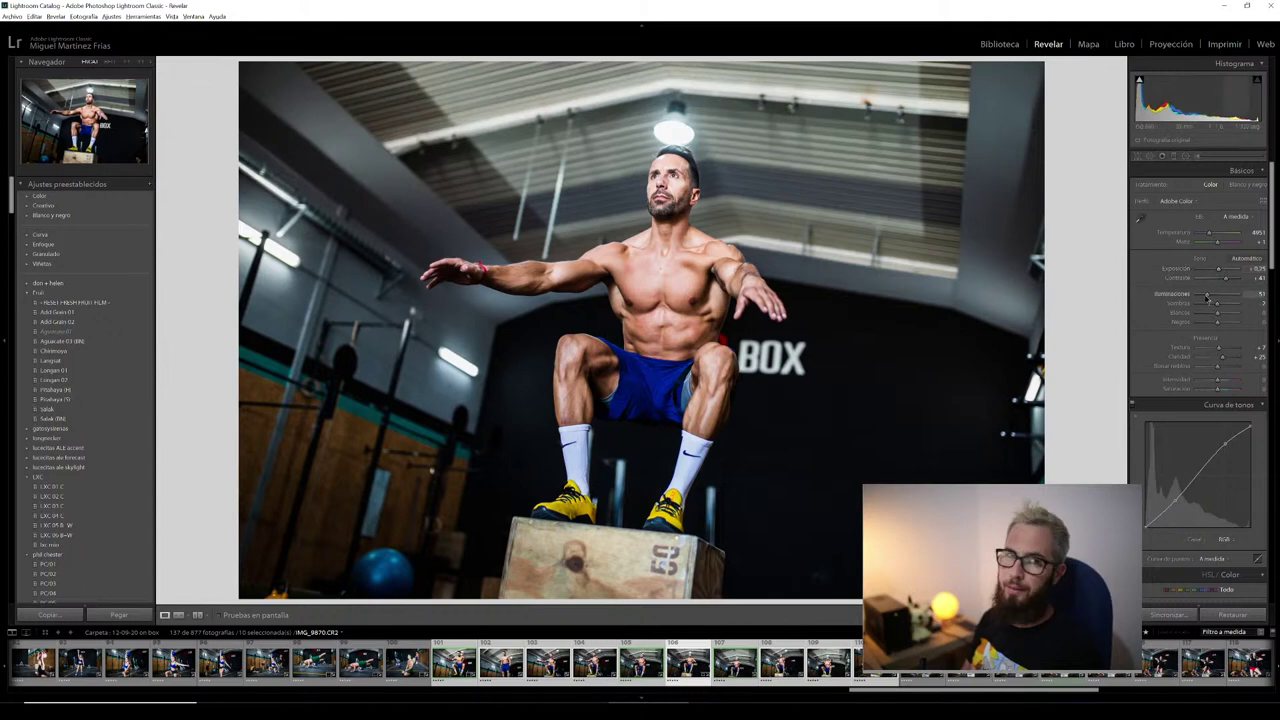
{"action": "scroll", "coordinate": [1000, 680], "scroll_direction": "down", "scroll_amount": 3}
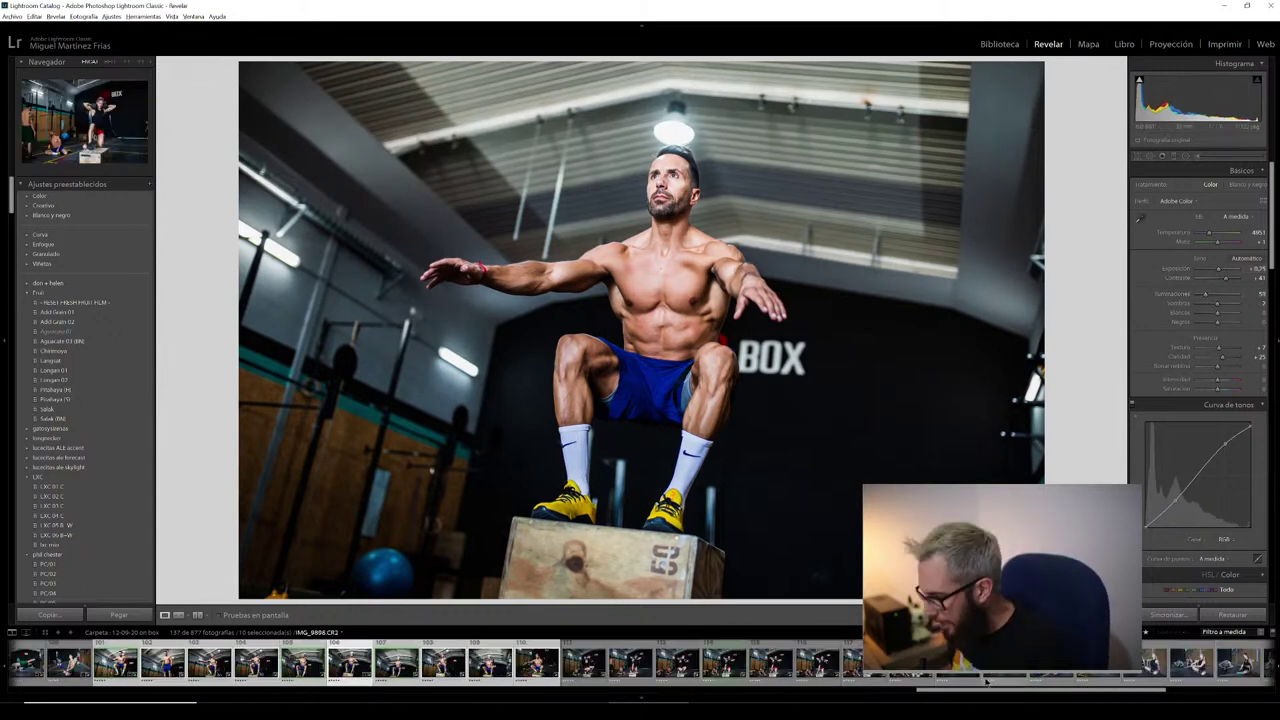
{"action": "scroll", "coordinate": [1037, 683], "scroll_direction": "down", "scroll_amount": 3}
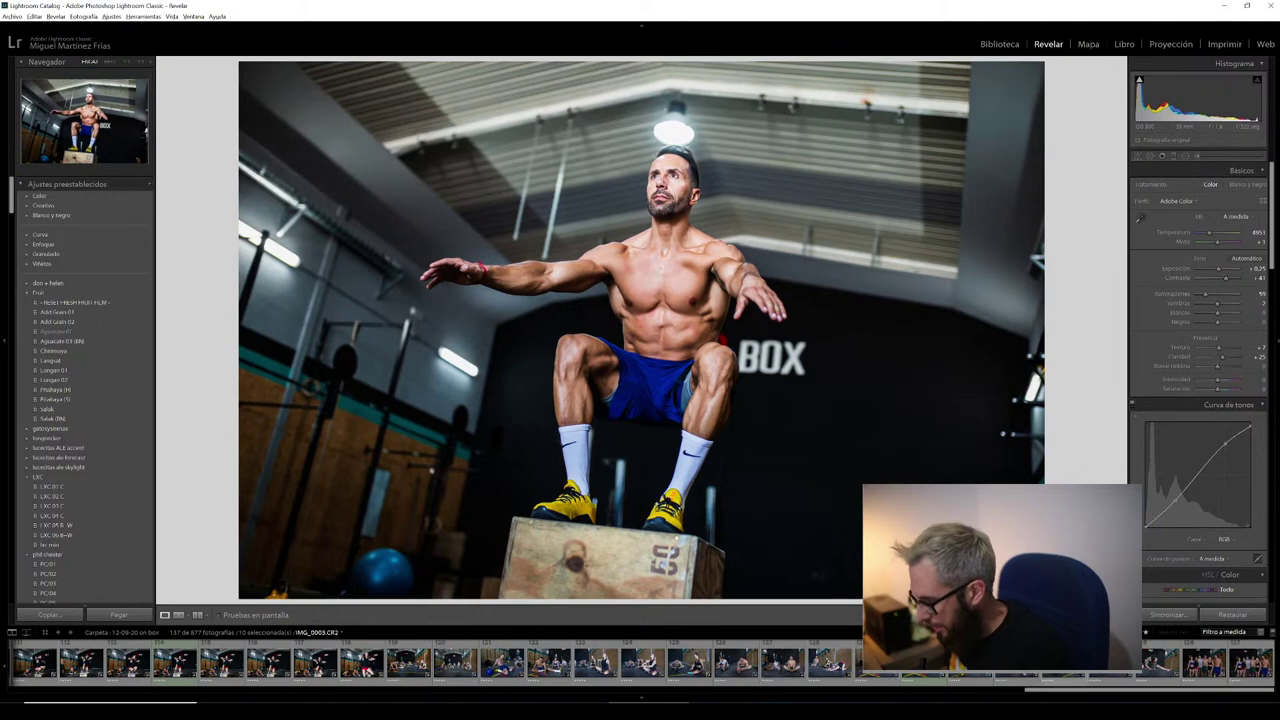
{"action": "left_click_drag", "start_coordinate": [1037, 683], "coordinate": [953, 678]}
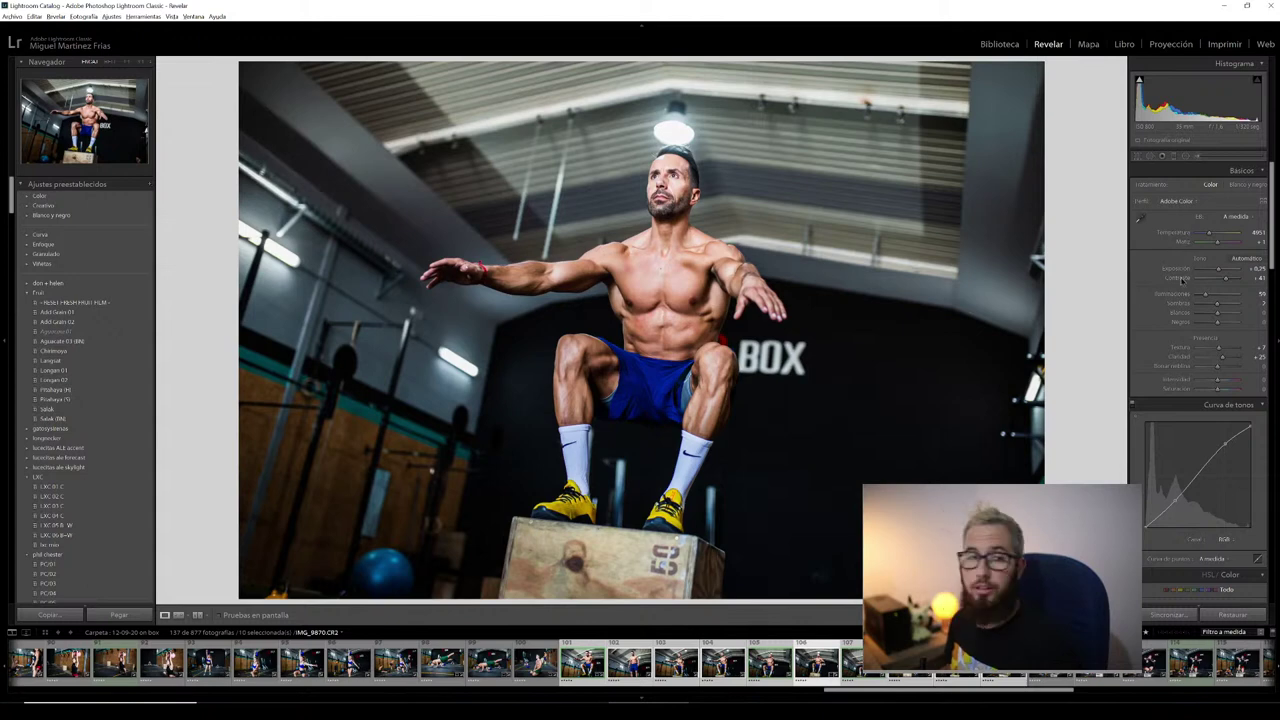
{"action": "left_click_drag", "start_coordinate": [1203, 296], "coordinate": [1202, 300]}
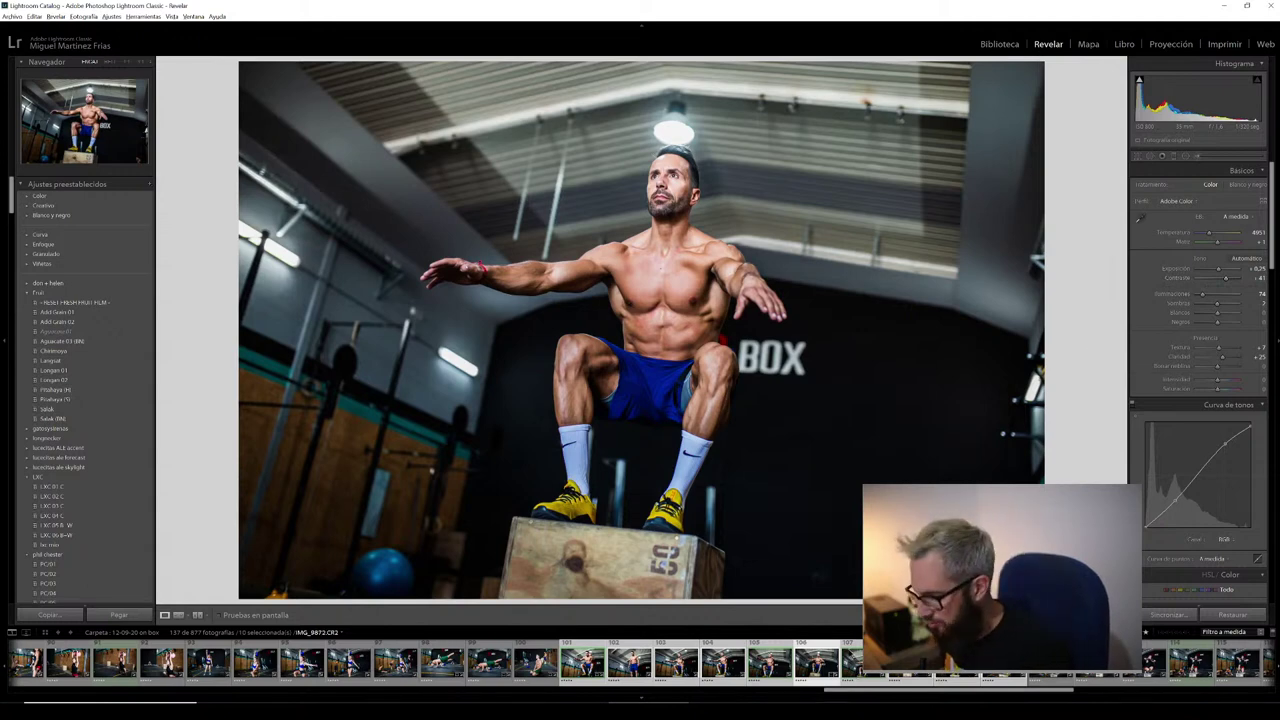
- Open IMG_9872, check fine detail zoomed in, then move to the next photo
{"action": "left_click", "coordinate": [848, 655]}
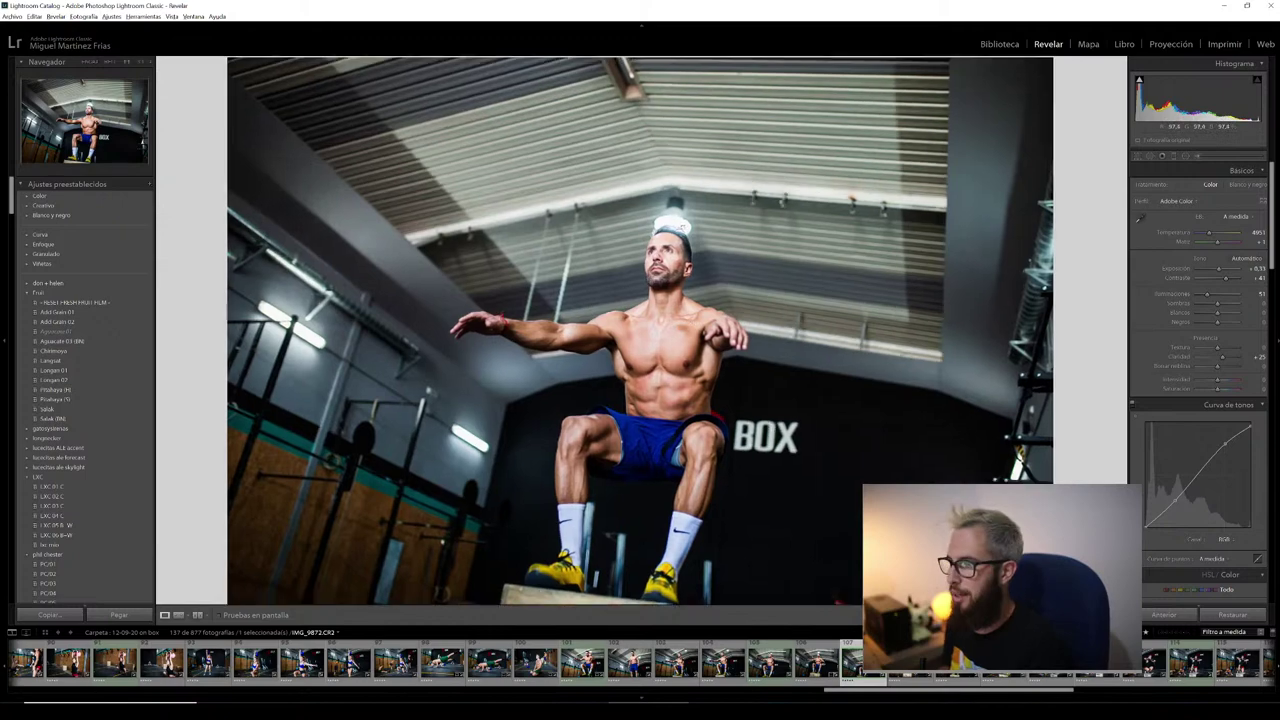
{"action": "left_click", "coordinate": [685, 228]}
{"action": "scroll", "coordinate": [1188, 310], "scroll_direction": "down", "scroll_amount": 3}
{"action": "scroll", "coordinate": [1185, 335], "scroll_direction": "down", "scroll_amount": 3}
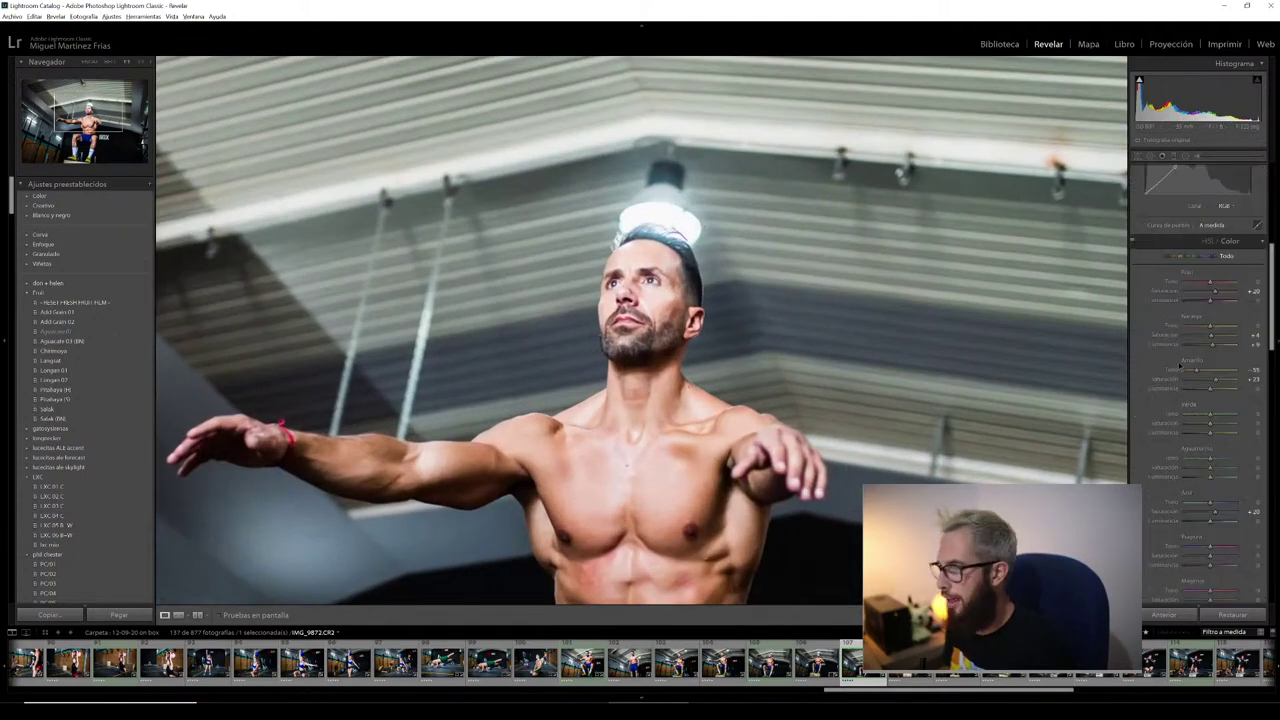
{"action": "scroll", "coordinate": [1180, 366], "scroll_direction": "down", "scroll_amount": 3}
{"action": "scroll", "coordinate": [1203, 442], "scroll_direction": "down", "scroll_amount": 3}
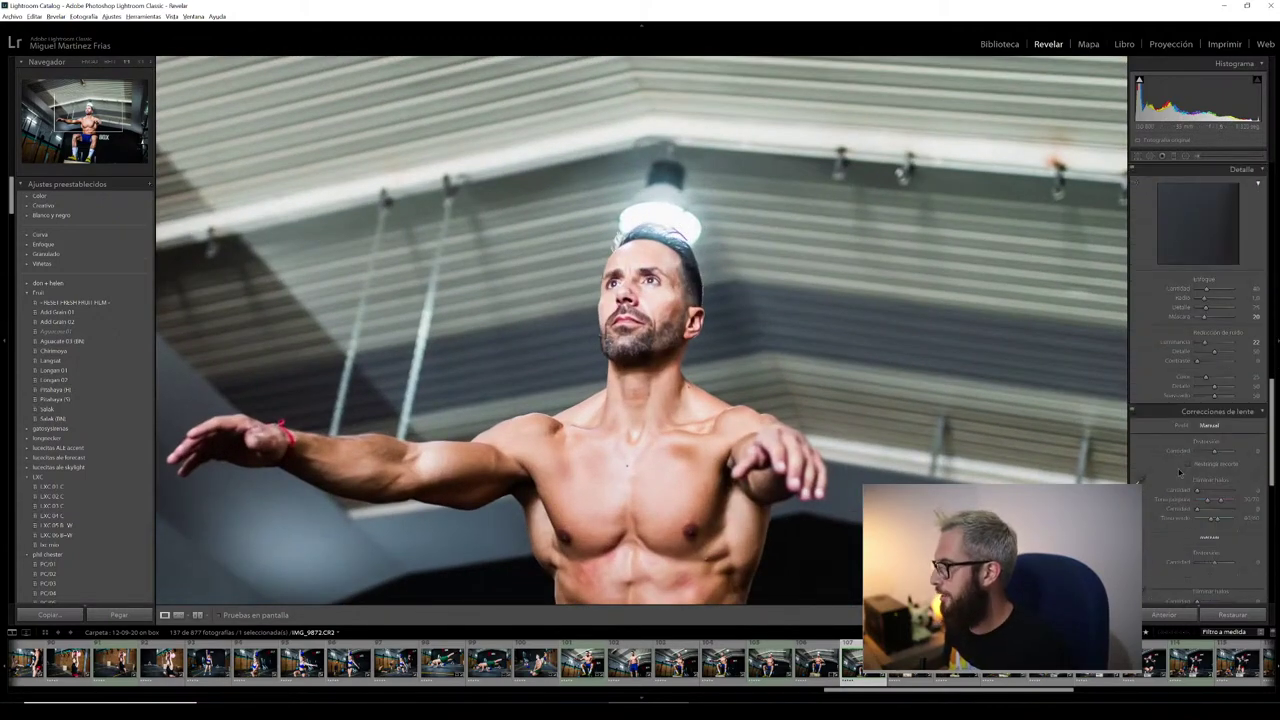
{"action": "key", "text": "Right"}
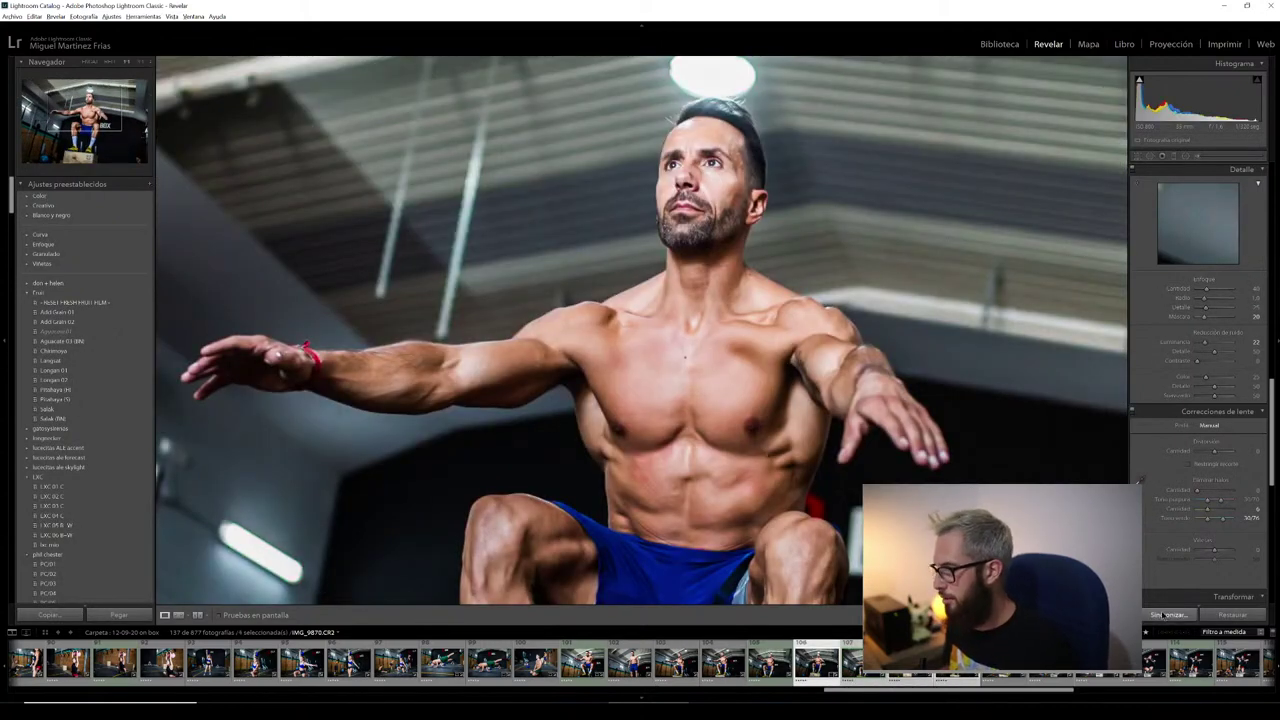
- Sync the edited settings to the selected frames, then raise IMG_9872's Defringe Purple Amount to 4
{"action": "left_click", "coordinate": [1168, 615]}
{"action": "left_click", "coordinate": [930, 357]}
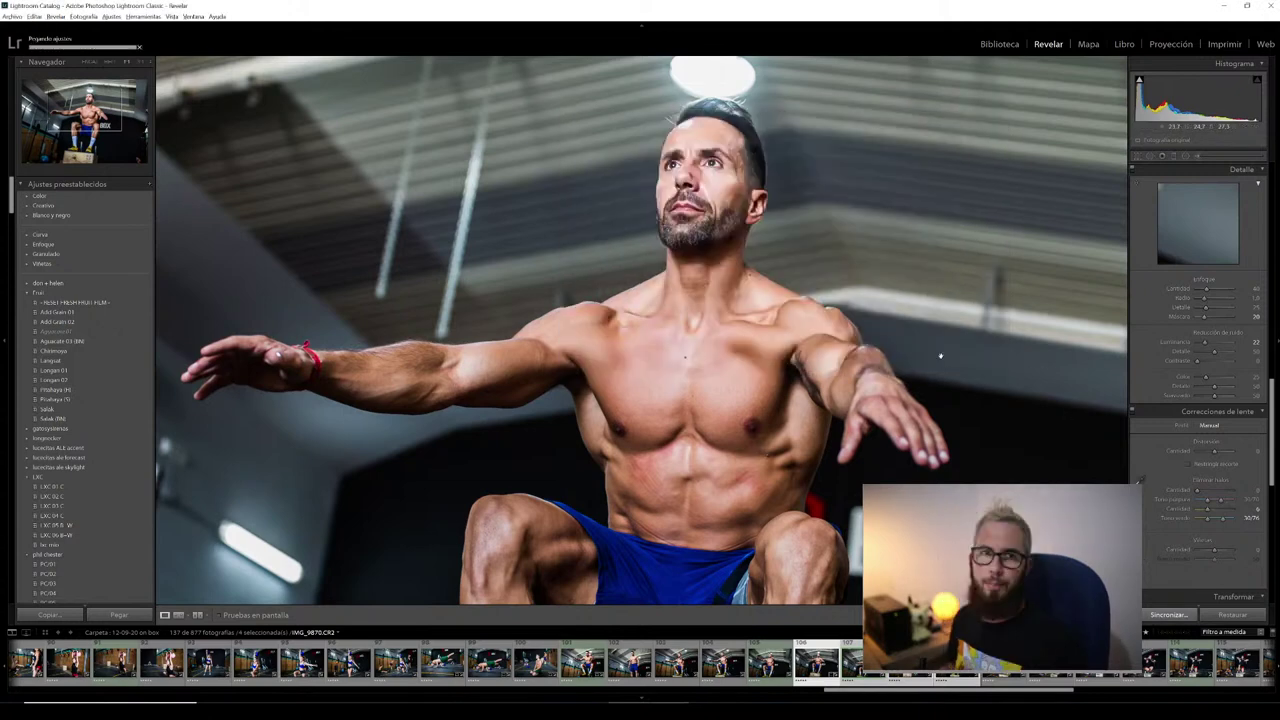
{"action": "key", "text": "Right"}
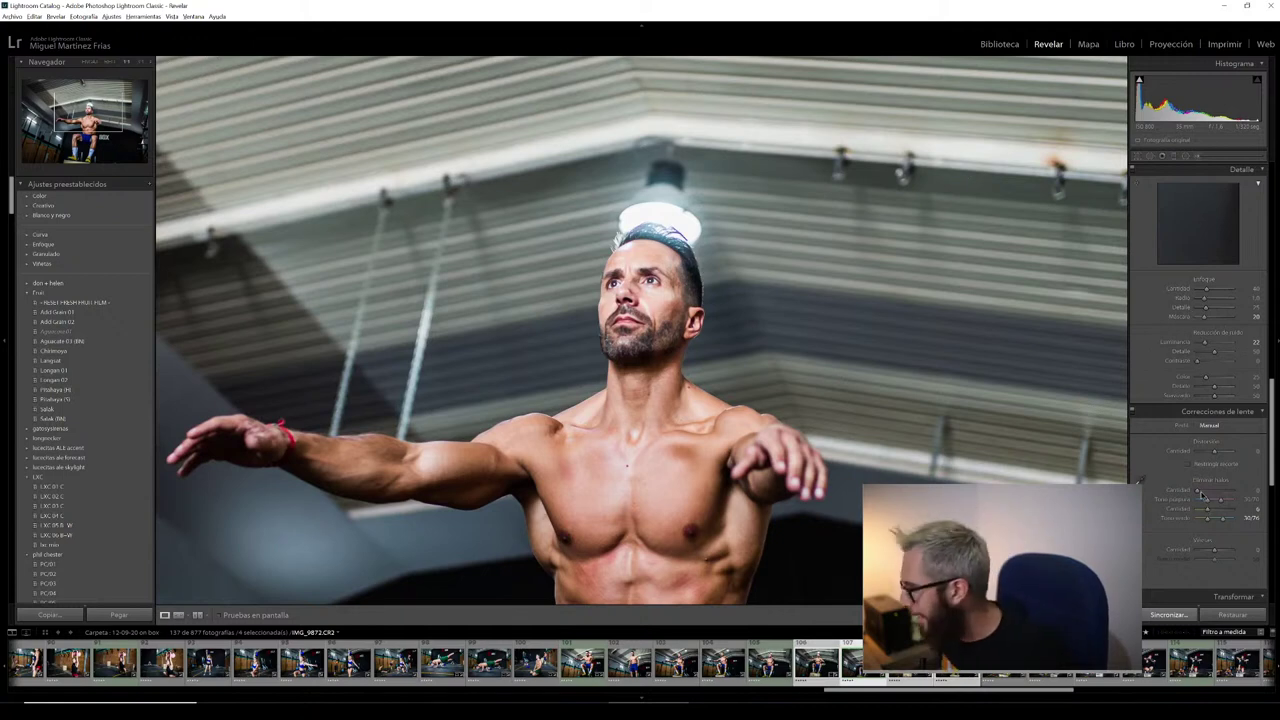
{"action": "left_click_drag", "start_coordinate": [1203, 492], "coordinate": [1206, 492]}
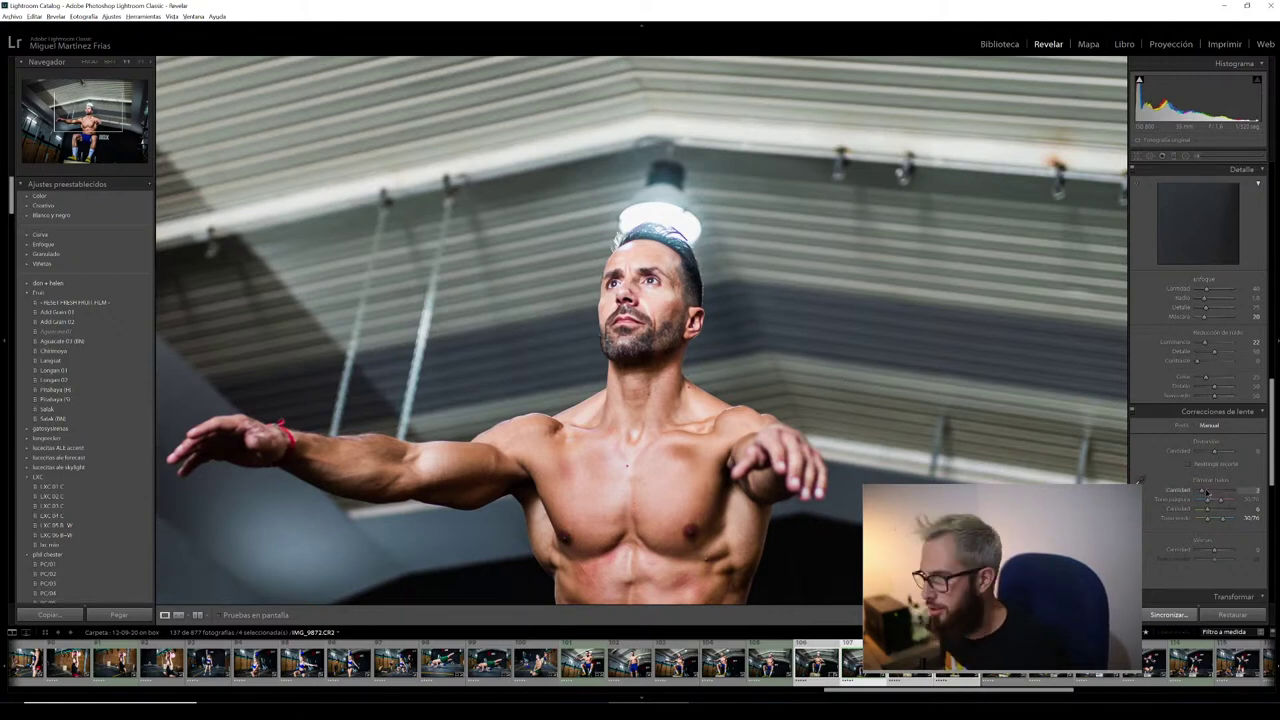
- Clear the other selections and paste the previous photo's settings
{"action": "key", "text": "ctrl+shift+d"}
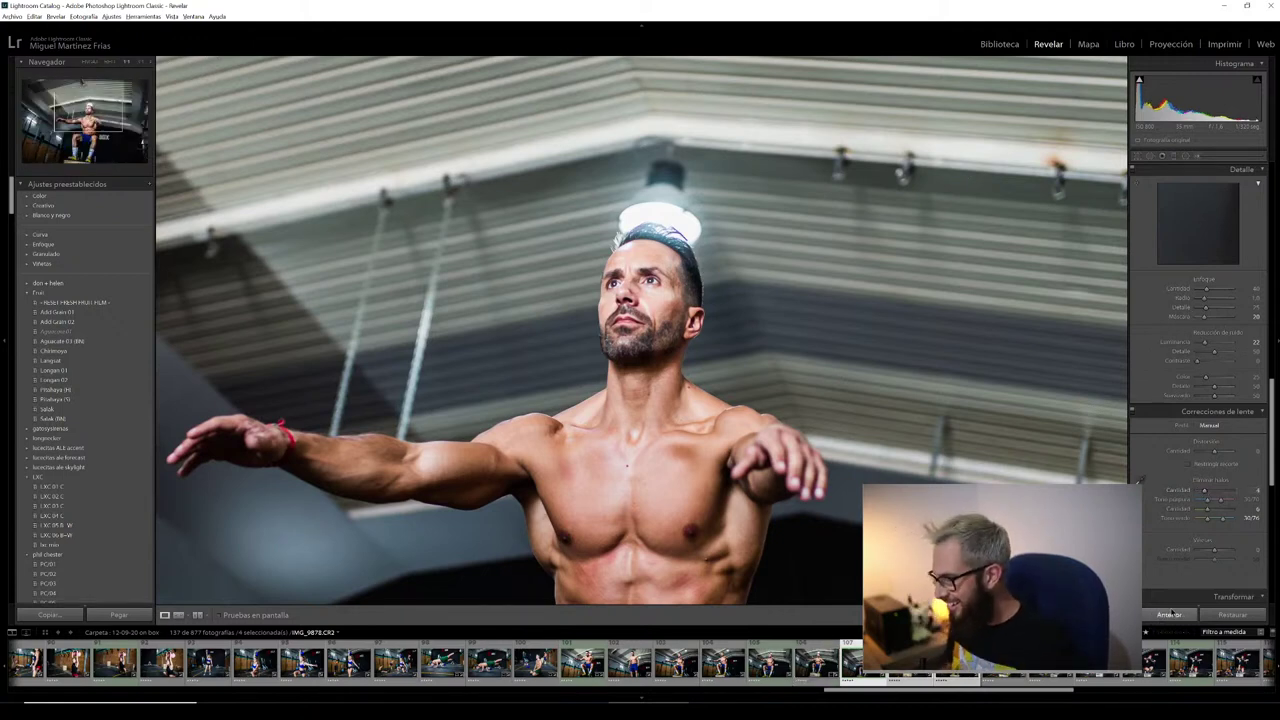
{"action": "left_click", "coordinate": [1168, 614]}
{"action": "key", "text": "Return"}
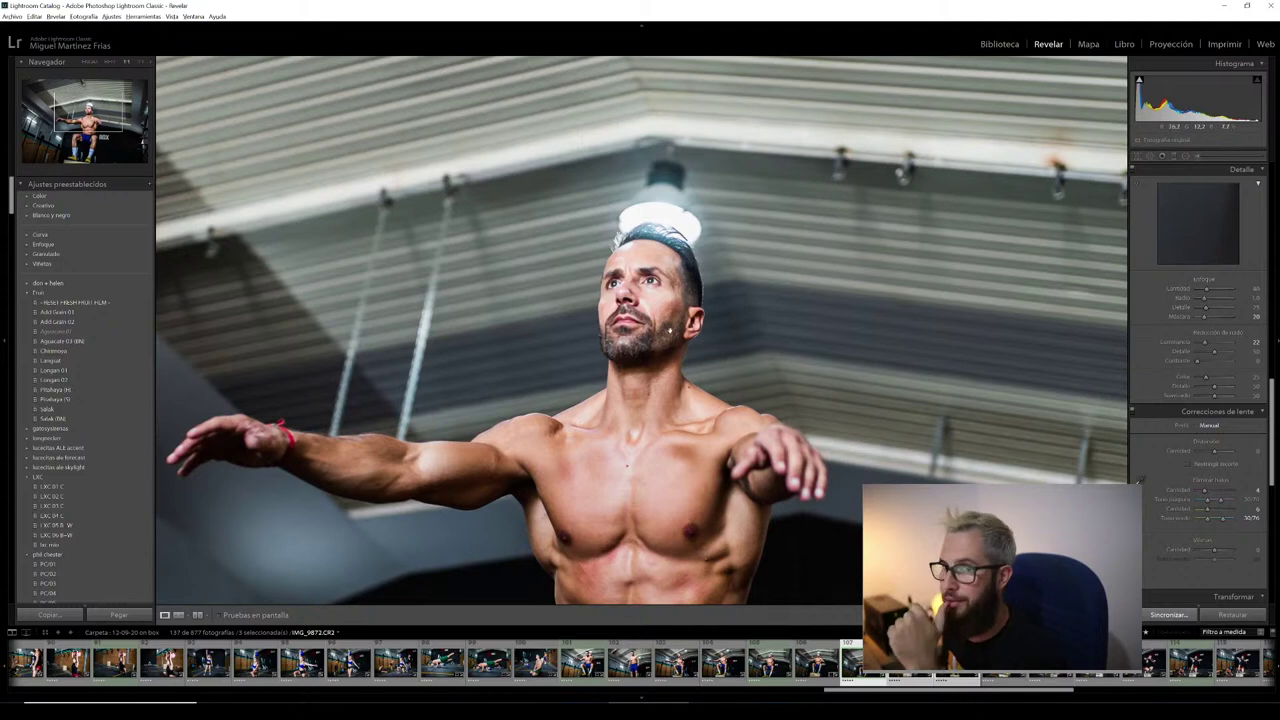
- Pan the zoomed IMG_9878 over the torso, BOX sign, legs and yellow shoes, ending on the upper body
{"action": "left_click_drag", "start_coordinate": [781, 462], "coordinate": [720, 150]}
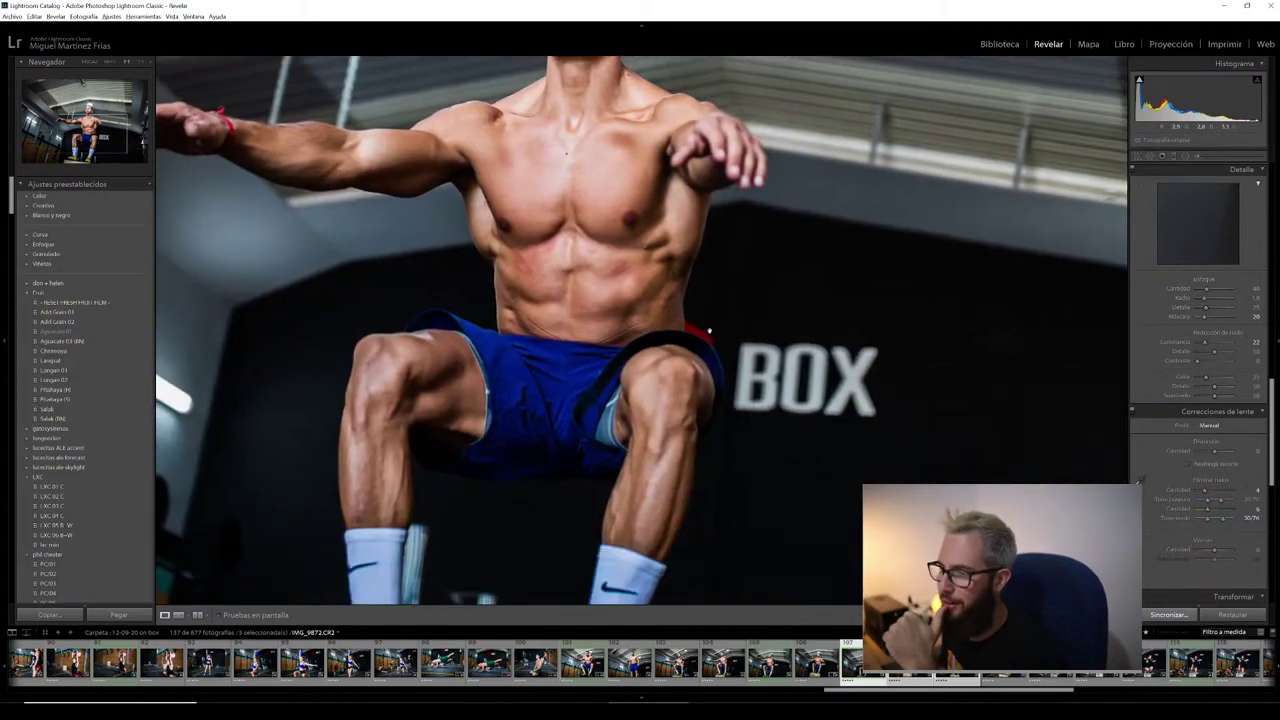
{"action": "left_click_drag", "start_coordinate": [683, 325], "coordinate": [790, 71]}
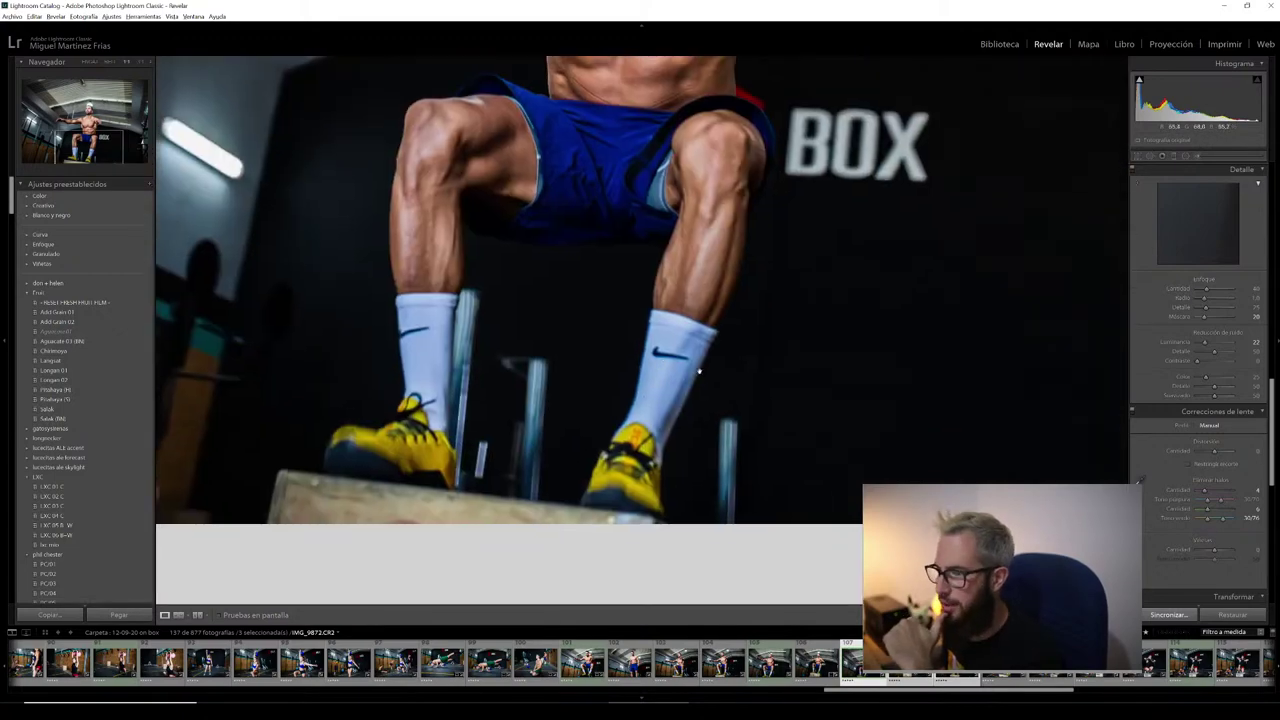
{"action": "left_click_drag", "start_coordinate": [673, 338], "coordinate": [674, 236]}
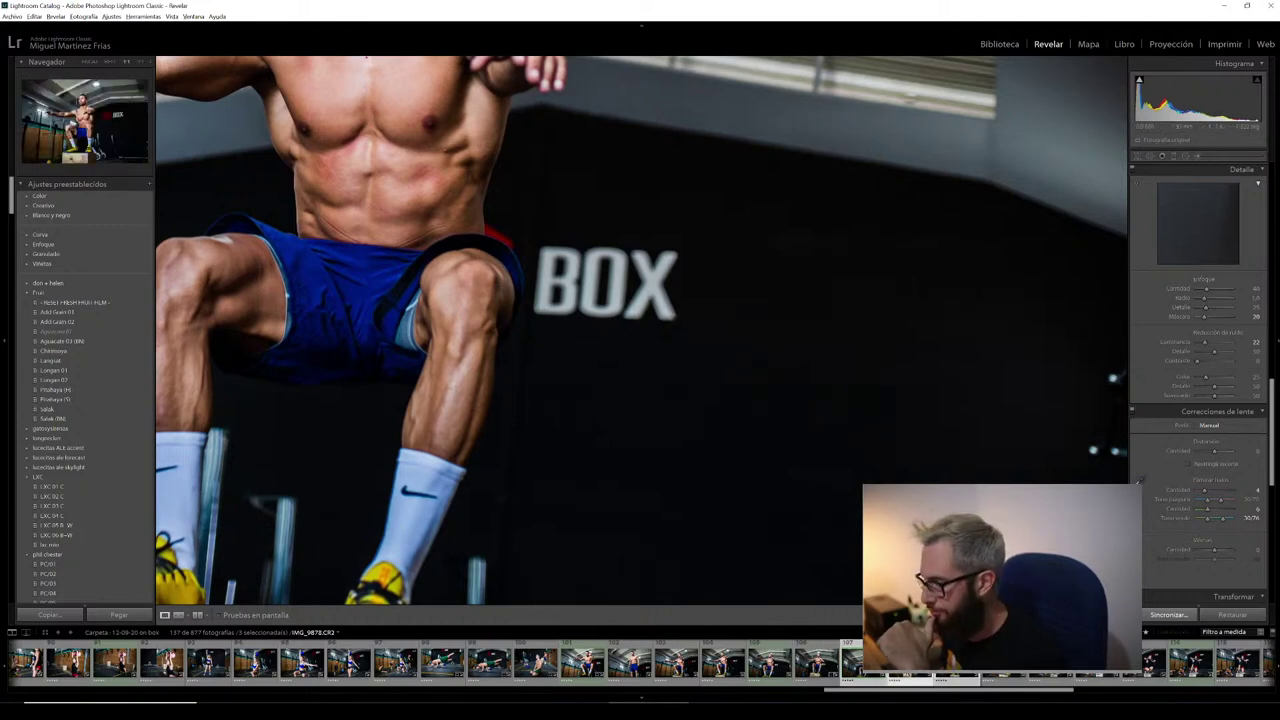
{"action": "left_click_drag", "start_coordinate": [660, 400], "coordinate": [640, 240]}
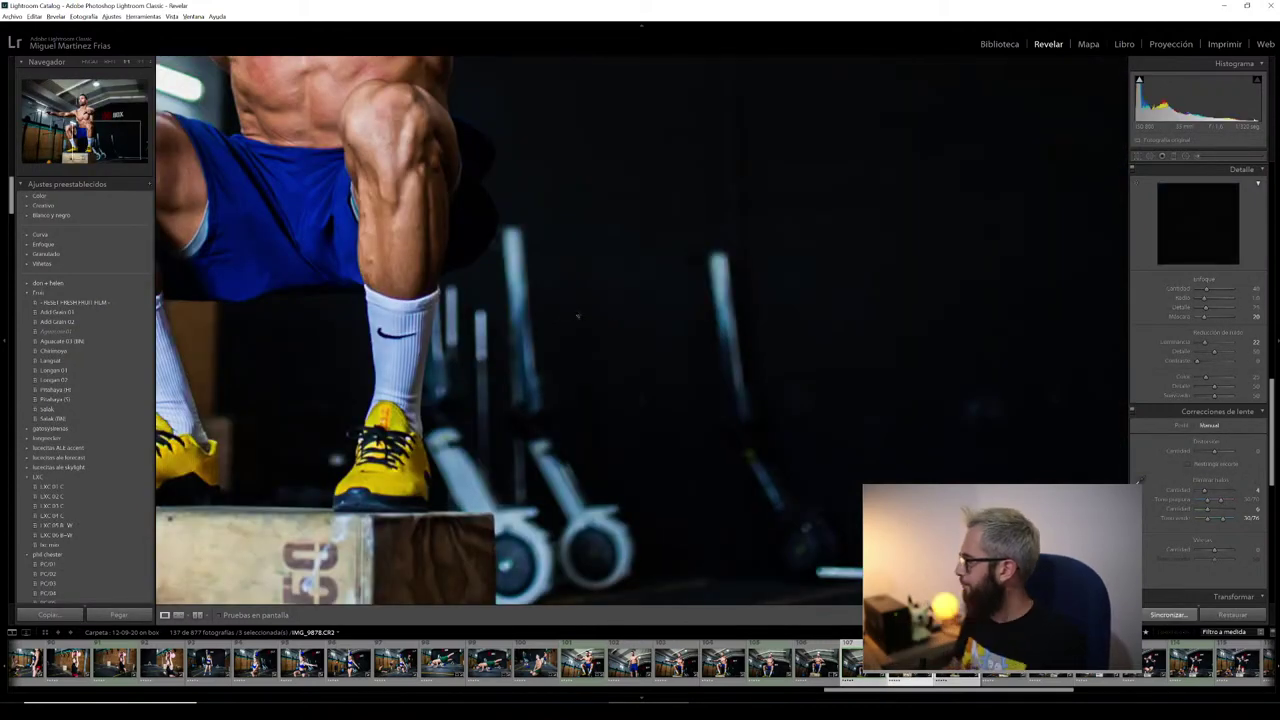
{"action": "left_click", "coordinate": [611, 206]}
{"action": "left_click", "coordinate": [514, 129]}
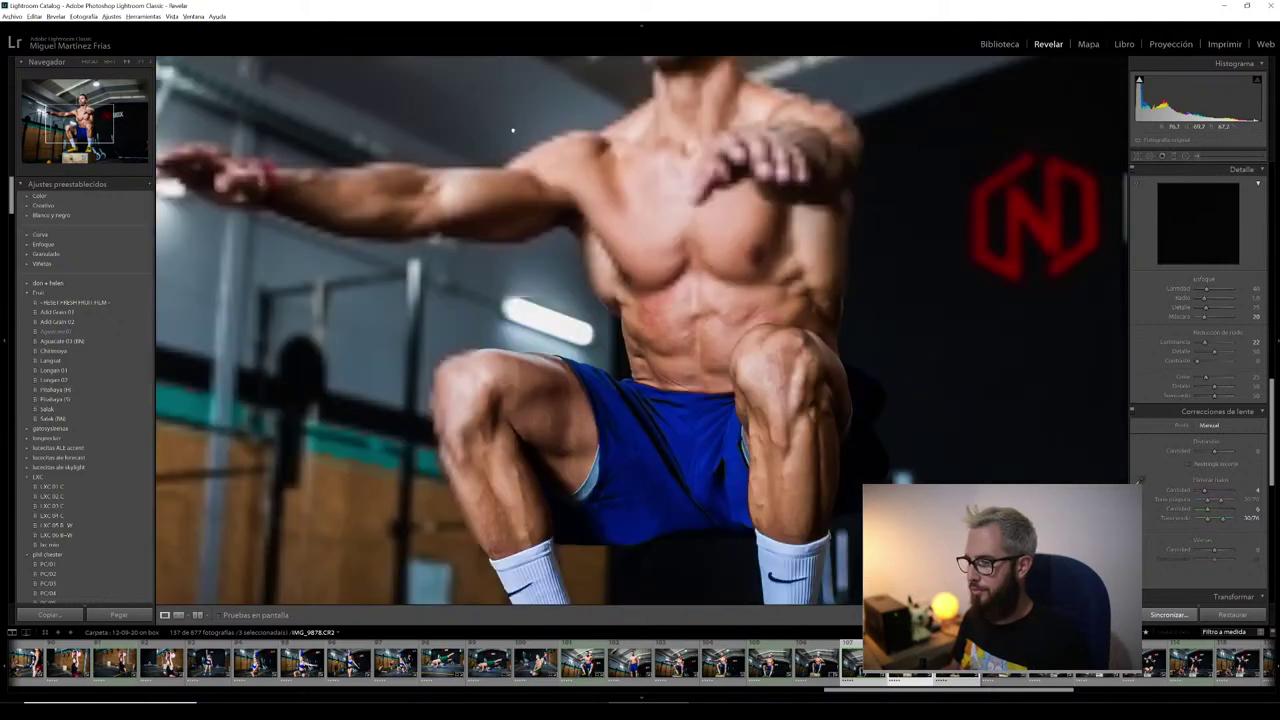
{"action": "left_click_drag", "start_coordinate": [514, 129], "coordinate": [494, 294]}
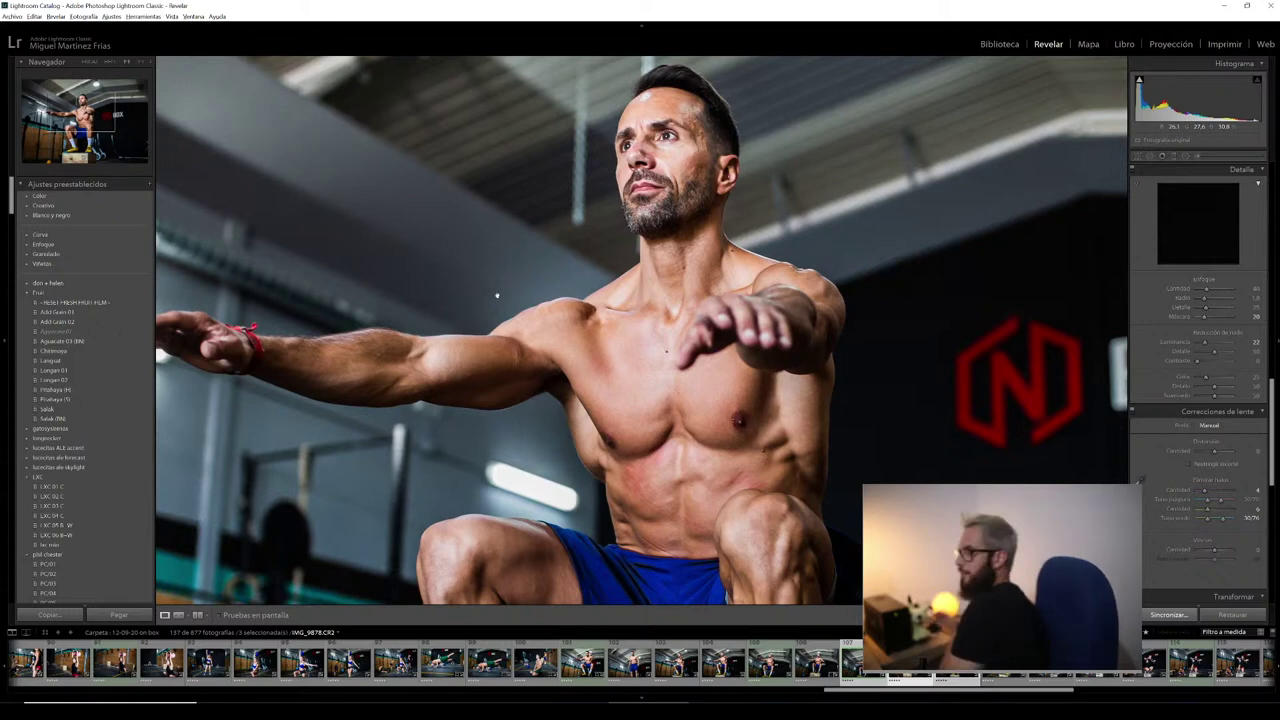
- Step forward two frames, then return to the box-jump photo IMG_9880
{"action": "scroll", "coordinate": [1152, 214], "scroll_direction": "up", "scroll_amount": 10}
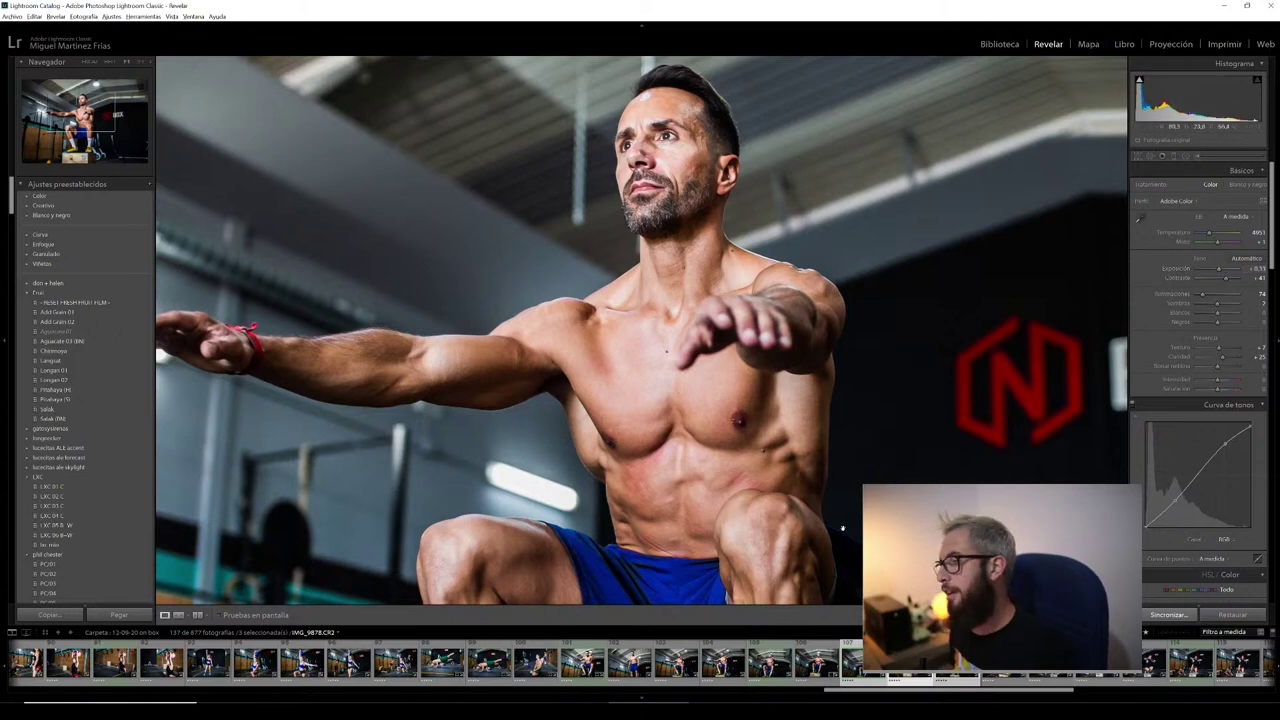
{"action": "key", "text": "Right"}
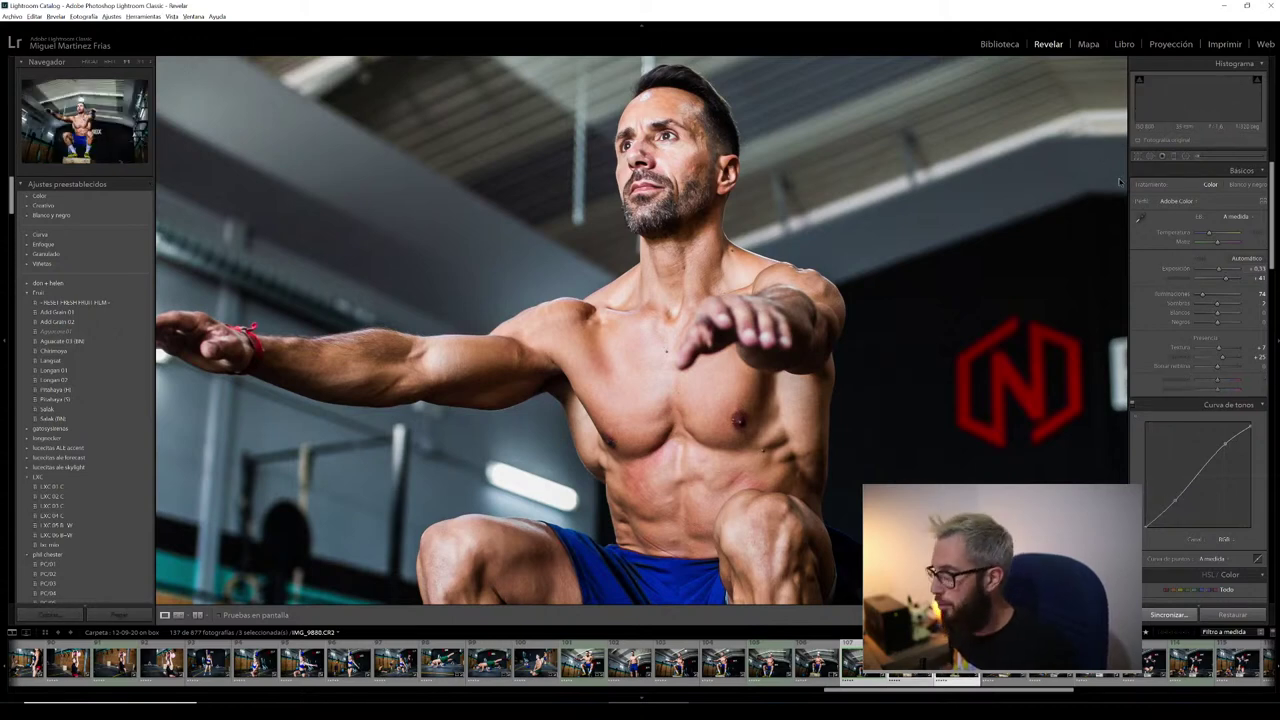
{"action": "key", "text": "Right"}
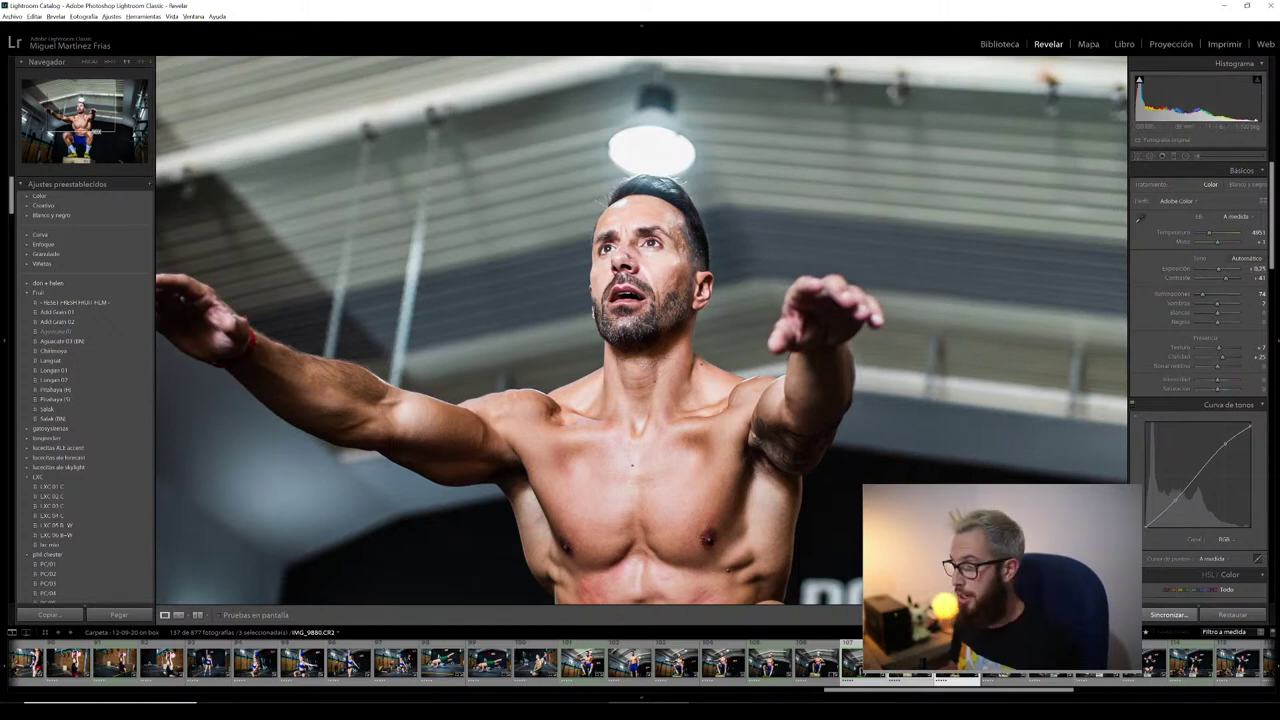
{"action": "scroll", "coordinate": [640, 663], "scroll_direction": "down", "scroll_amount": 3}
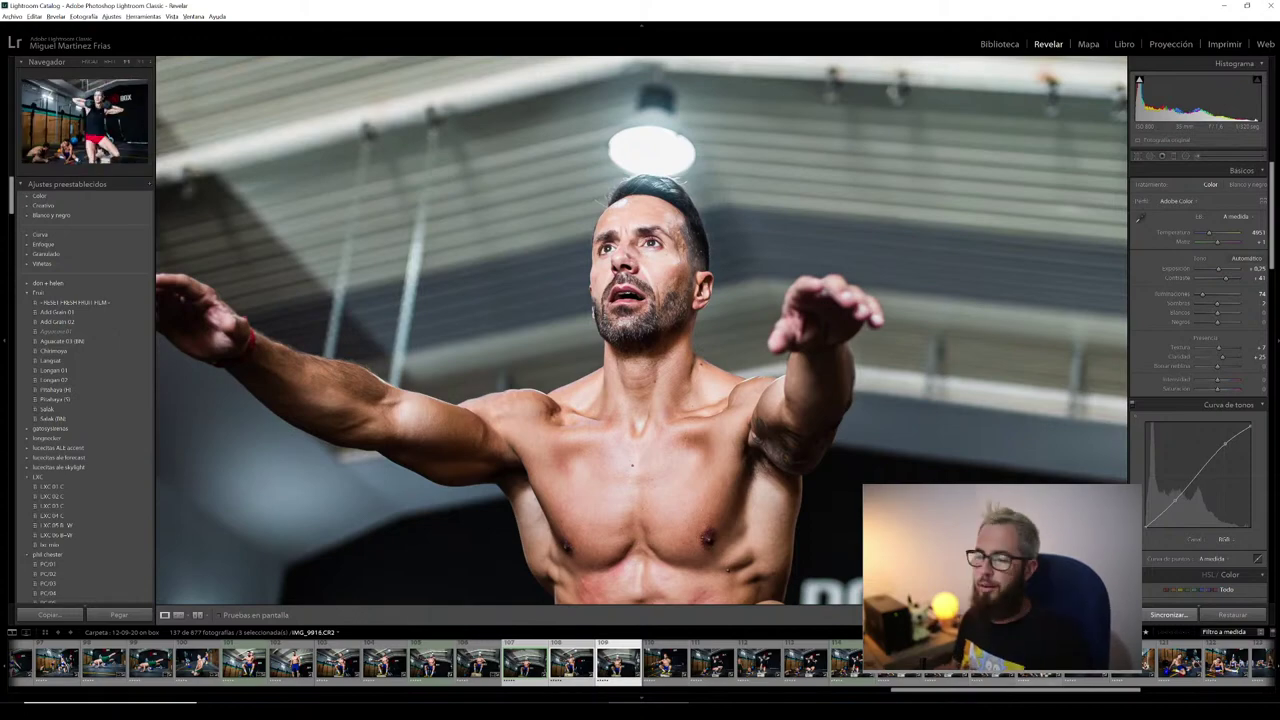
{"action": "key", "text": "Left"}
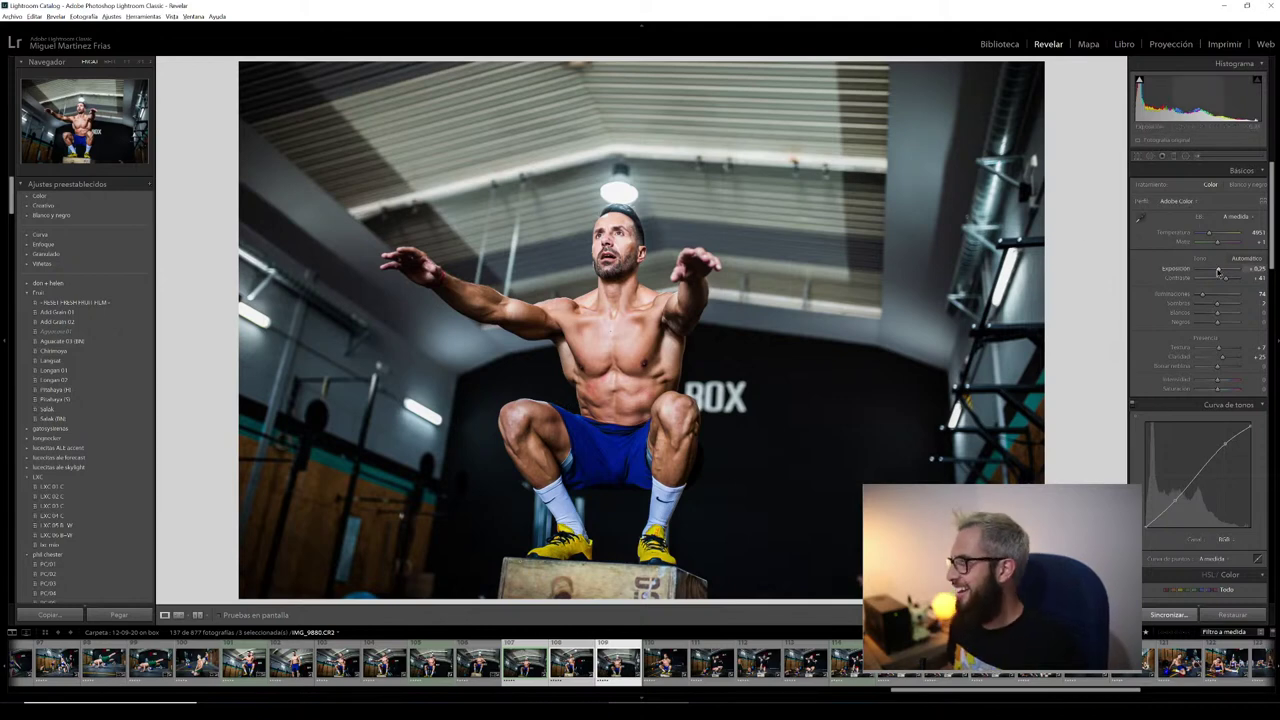
- Brighten the box-jump photo, raise the next crouching shot's exposure to about +0.49, and zoom in on the face
{"action": "left_click_drag", "start_coordinate": [1218, 271], "coordinate": [1216, 273]}
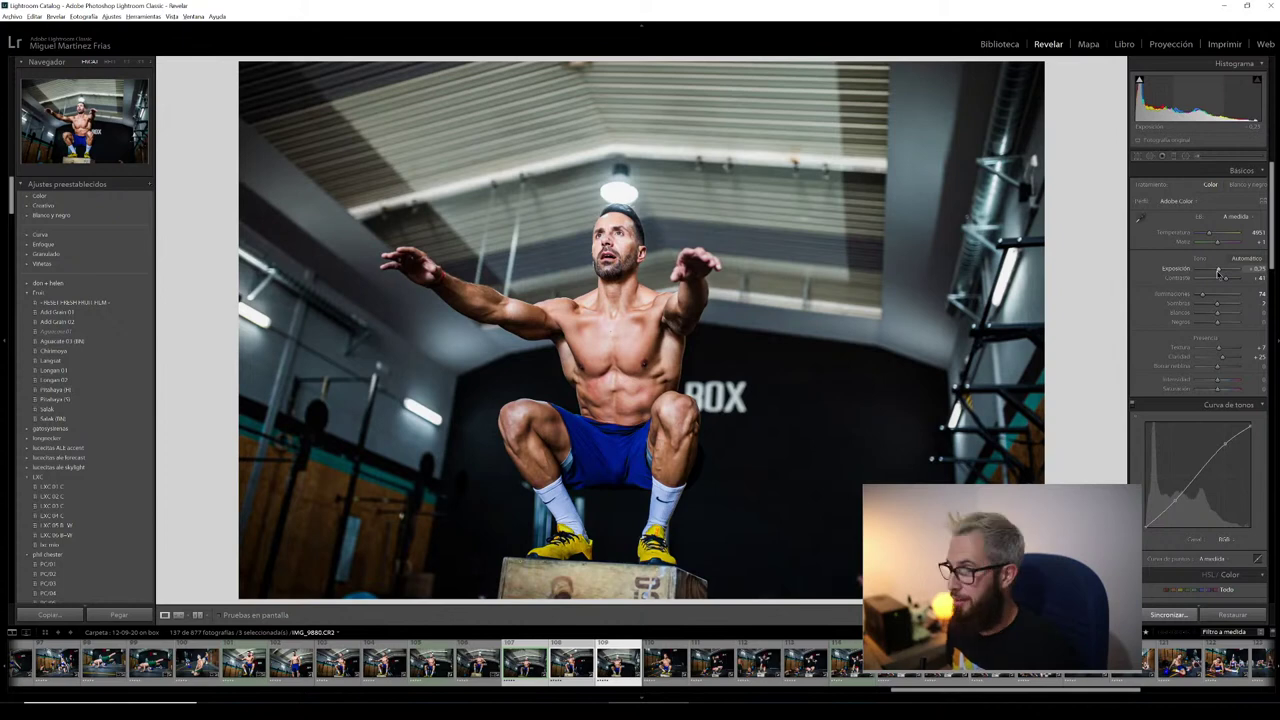
{"action": "left_click", "coordinate": [664, 656]}
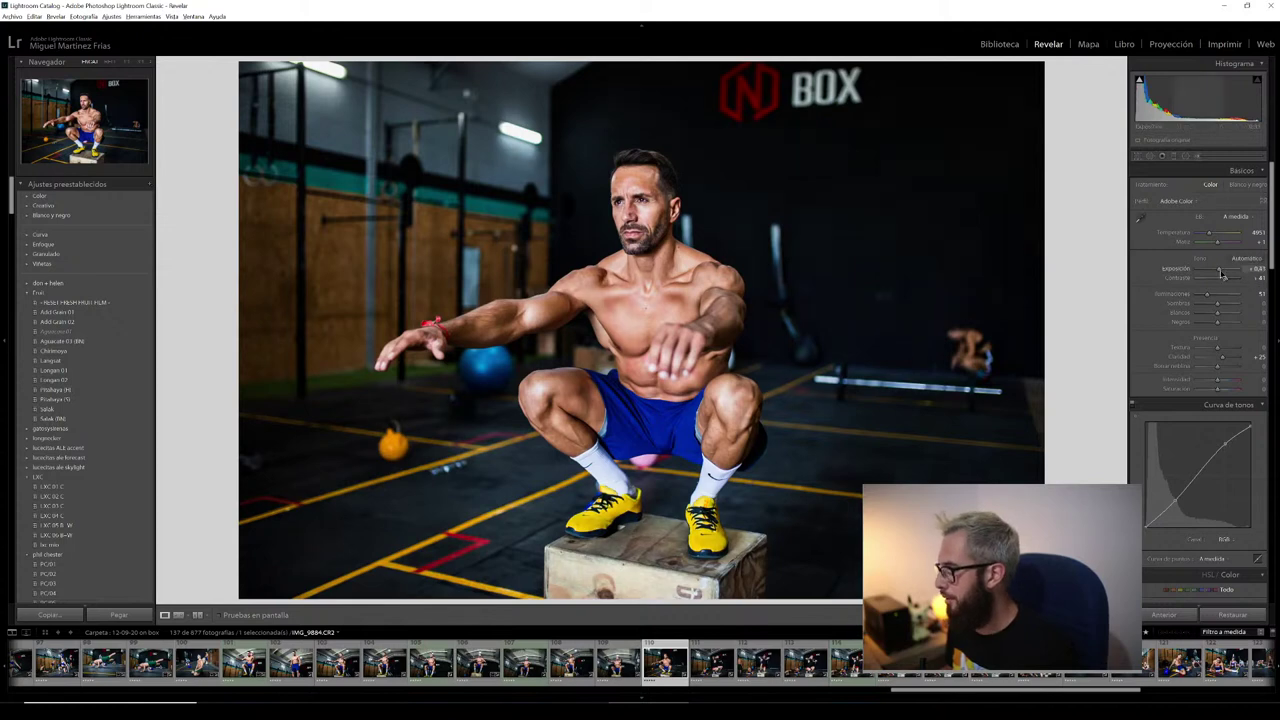
{"action": "left_click_drag", "start_coordinate": [1220, 272], "coordinate": [1211, 295]}
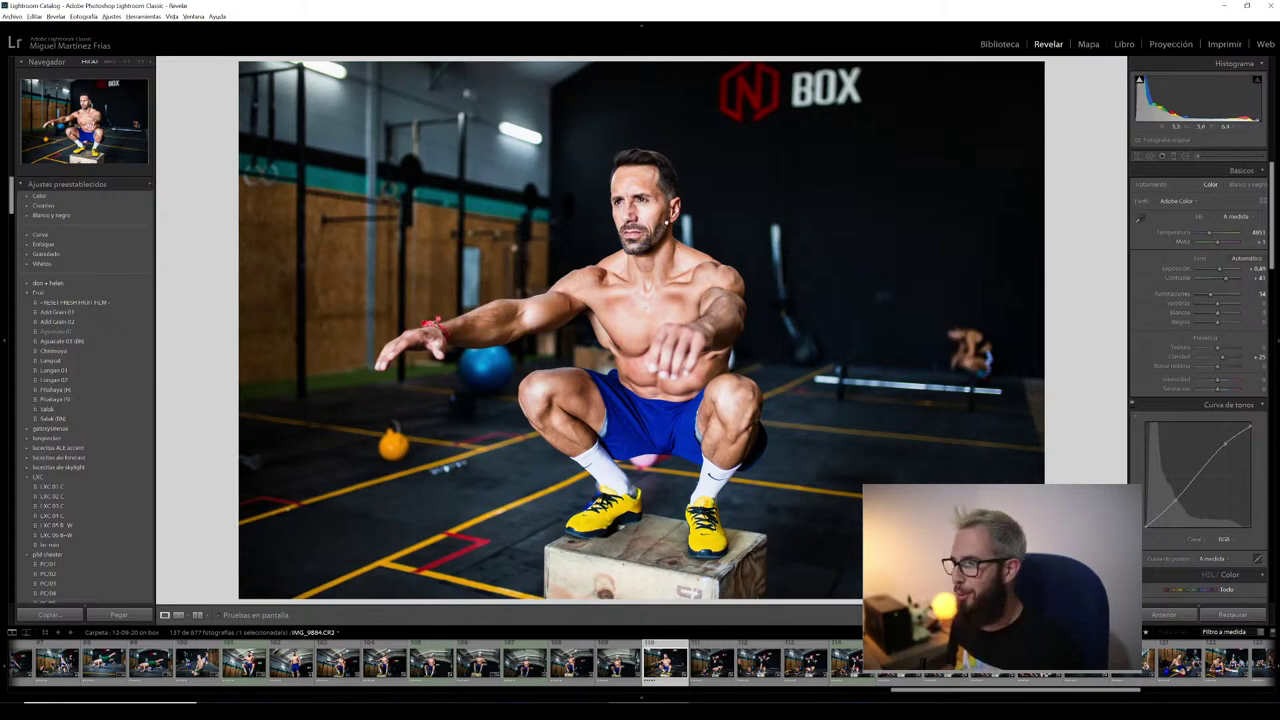
{"action": "key", "text": "z"}
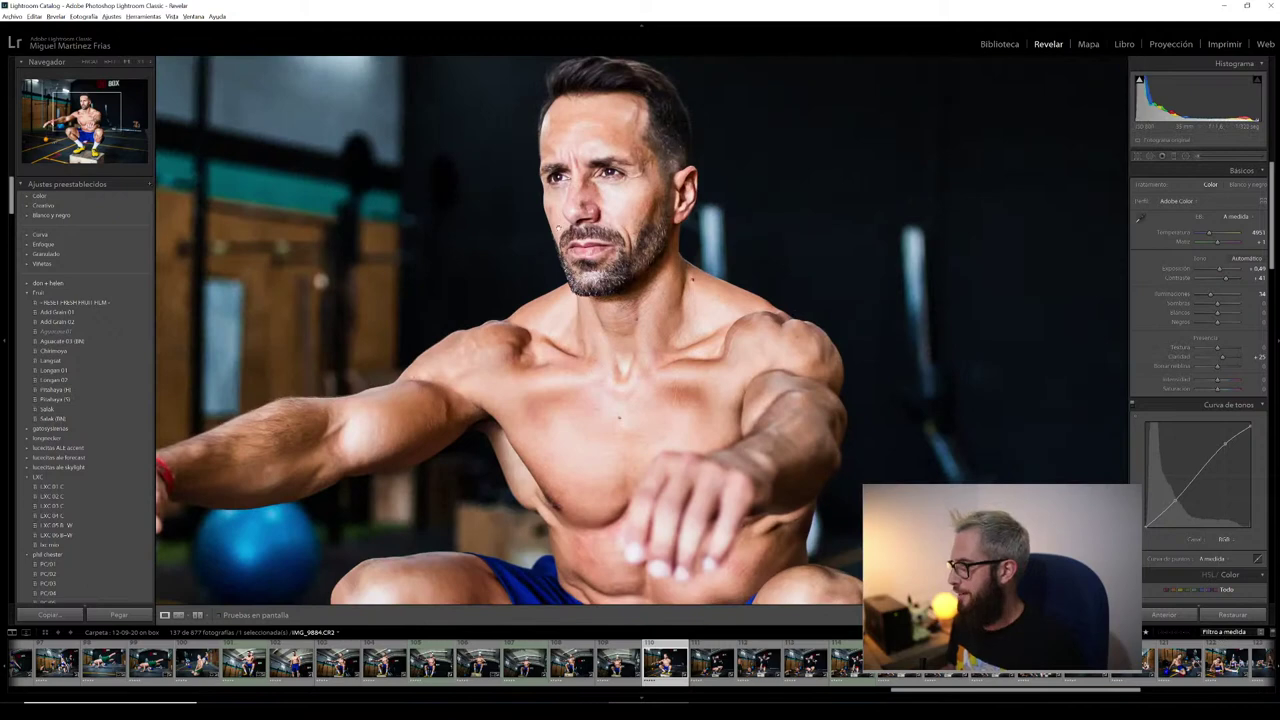
- Preview IMG_9884 unedited with a reset, then undo it to restore the edits
{"action": "left_click", "coordinate": [1235, 616]}
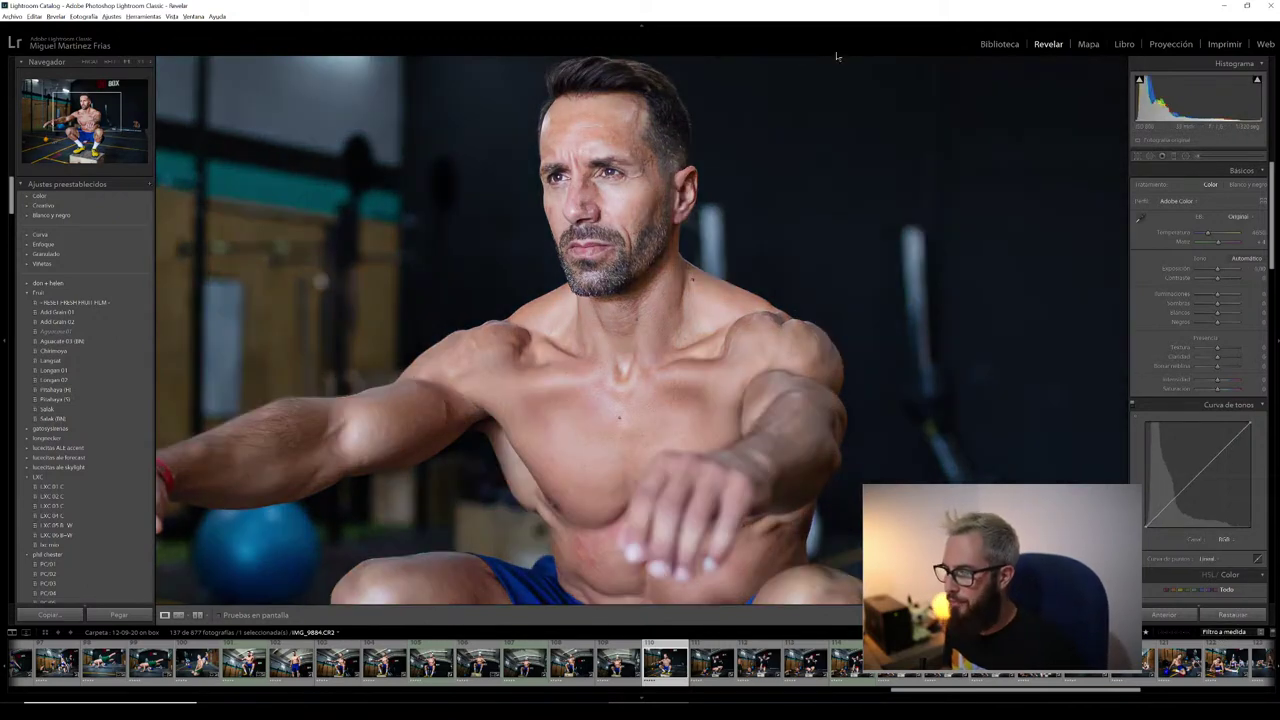
{"action": "key", "text": "ctrl+z"}
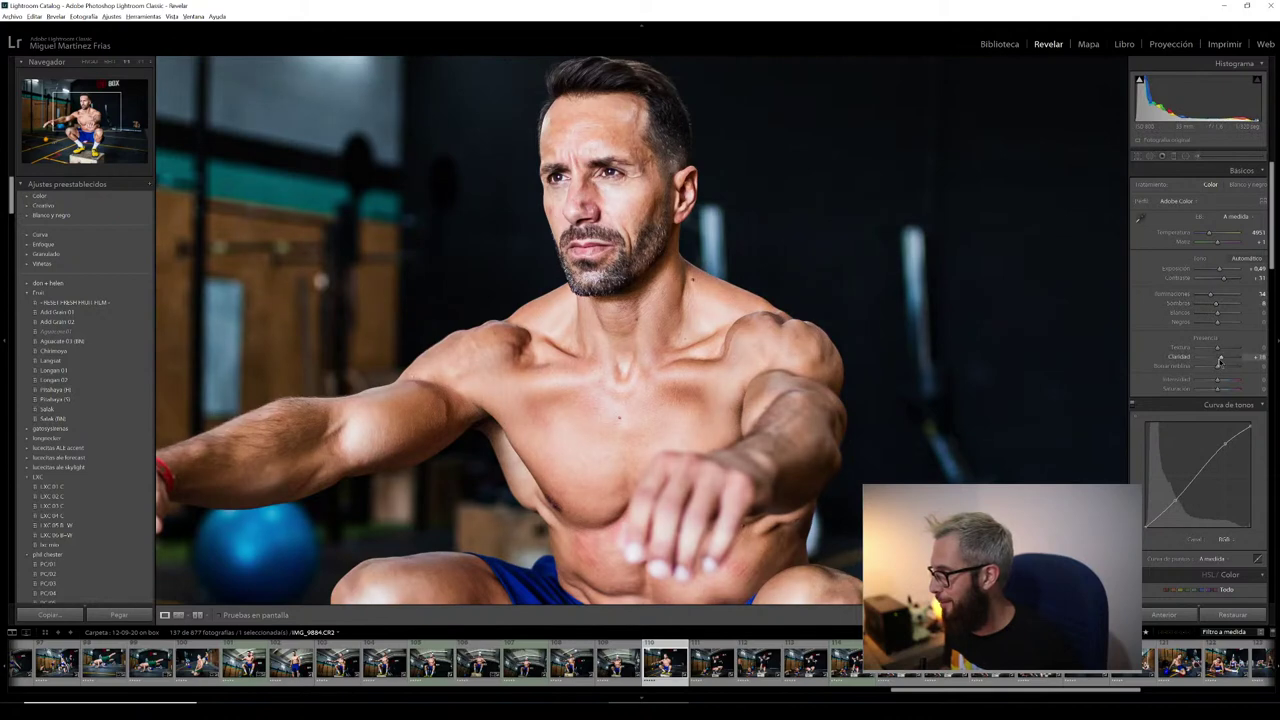
{"action": "scroll", "coordinate": [1190, 400], "scroll_direction": "down", "scroll_amount": 10}
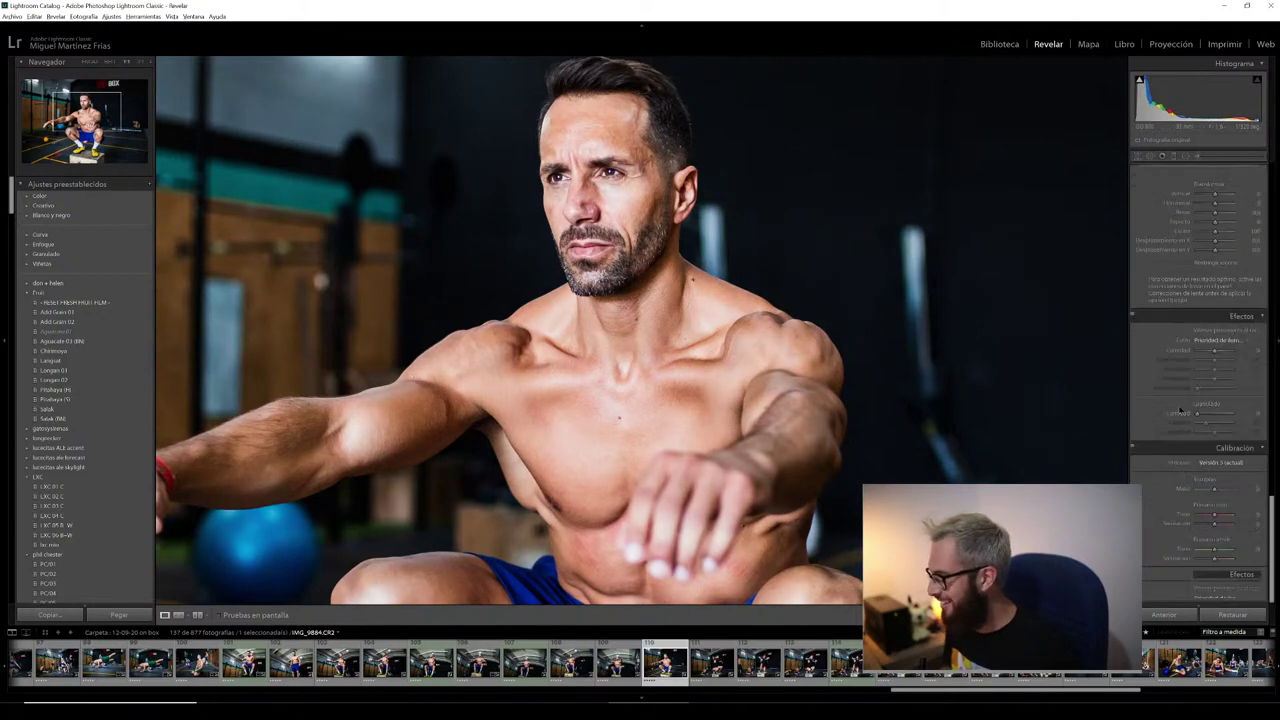
{"action": "scroll", "coordinate": [1179, 409], "scroll_direction": "up", "scroll_amount": 5}
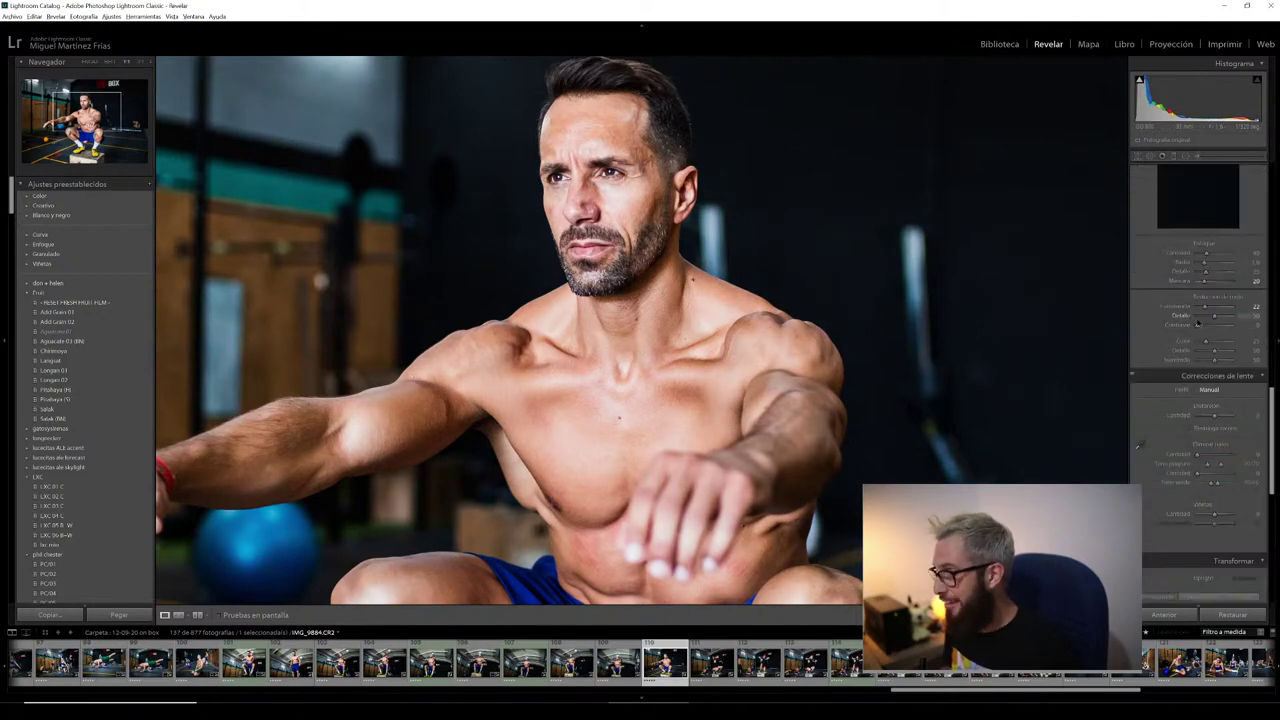
{"action": "scroll", "coordinate": [1190, 330], "scroll_direction": "up", "scroll_amount": 2}
{"action": "scroll", "coordinate": [1188, 345], "scroll_direction": "up", "scroll_amount": 2}
{"action": "scroll", "coordinate": [1185, 365], "scroll_direction": "up", "scroll_amount": 2}
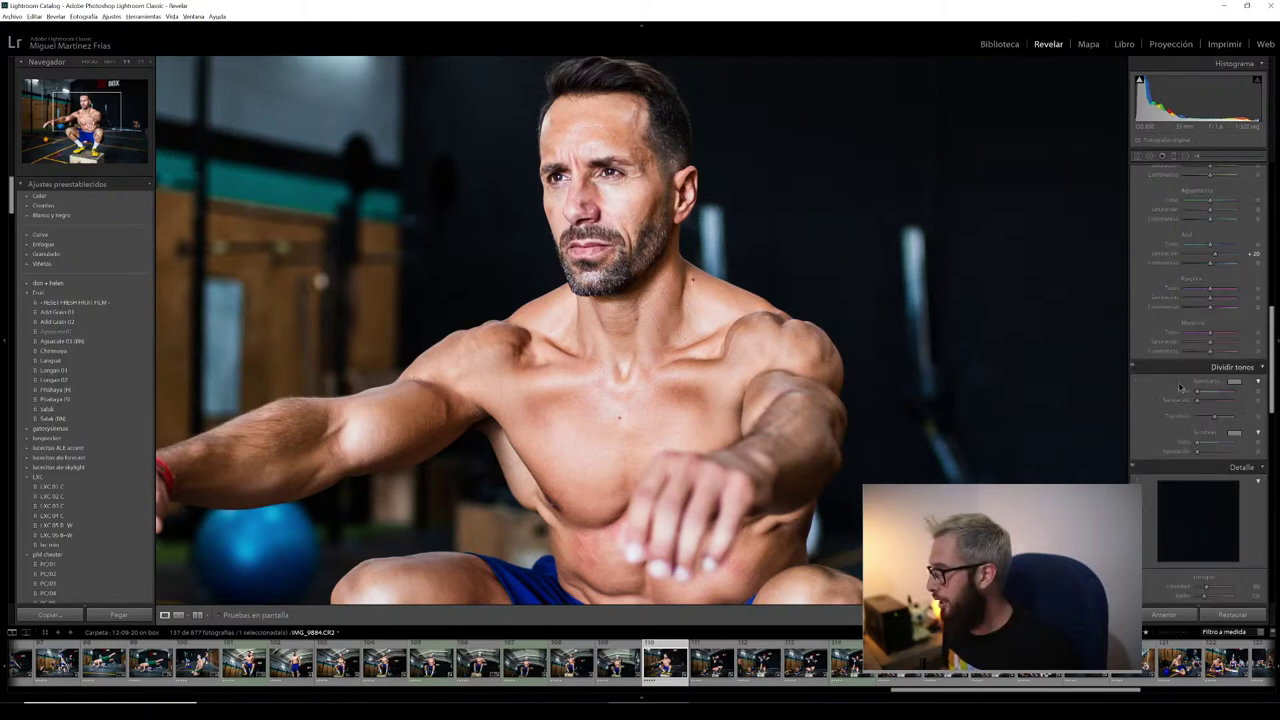
{"action": "scroll", "coordinate": [1180, 385], "scroll_direction": "up", "scroll_amount": 2}
{"action": "scroll", "coordinate": [1190, 380], "scroll_direction": "up", "scroll_amount": 2}
- Fit IMG_9884 in the window and lower its exposure slightly to about +0.6
{"action": "left_click", "coordinate": [991, 275]}
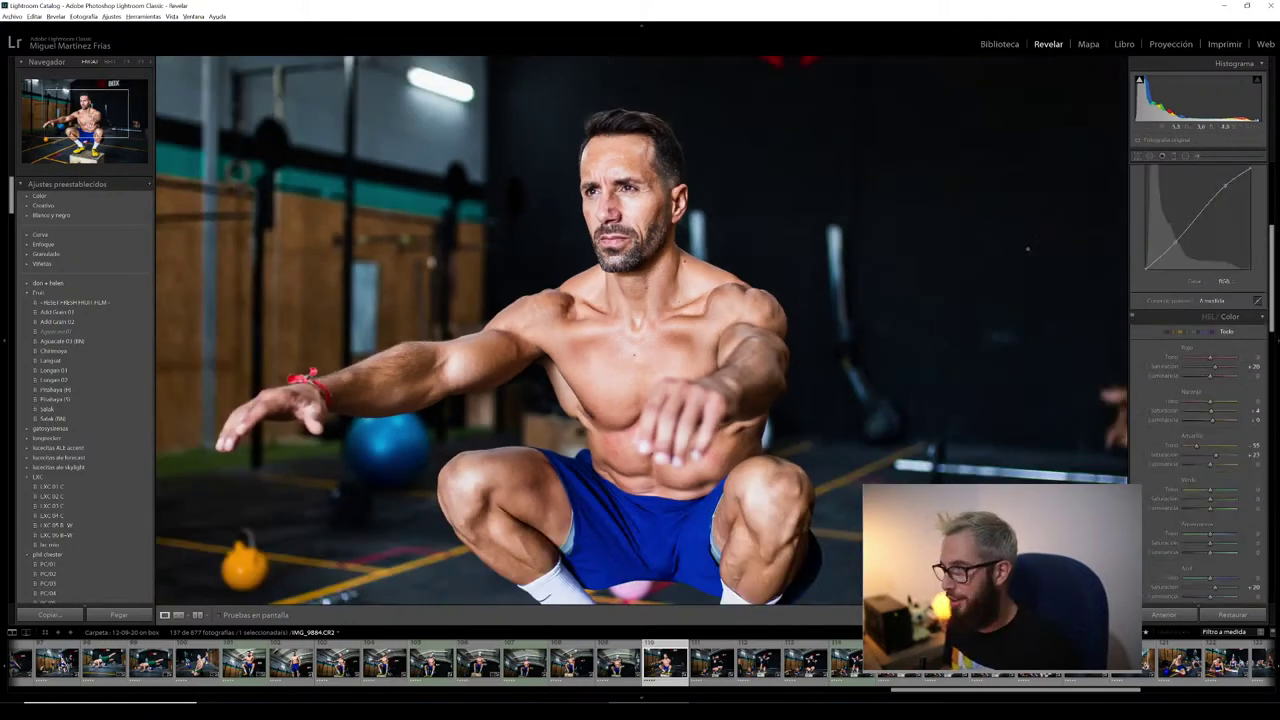
{"action": "scroll", "coordinate": [1210, 300], "scroll_direction": "up", "scroll_amount": 3}
{"action": "scroll", "coordinate": [1220, 290], "scroll_direction": "up", "scroll_amount": 2}
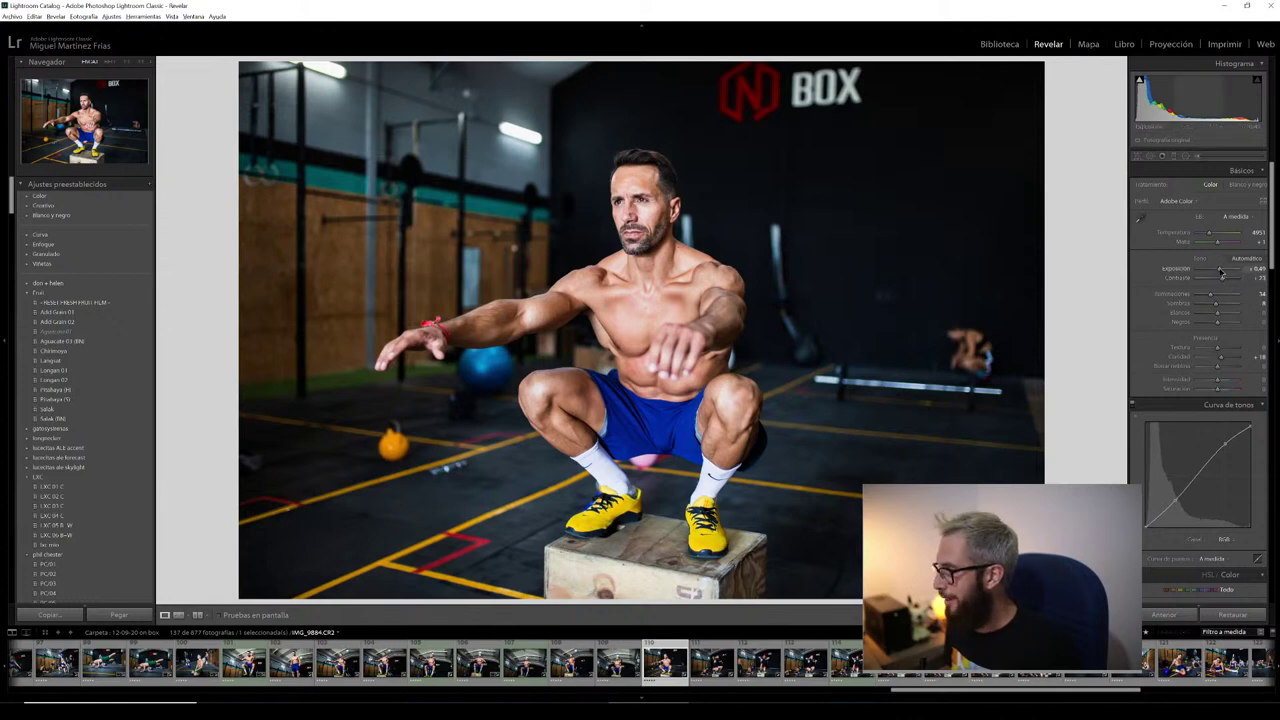
{"action": "left_click_drag", "start_coordinate": [1220, 272], "coordinate": [1218, 272]}
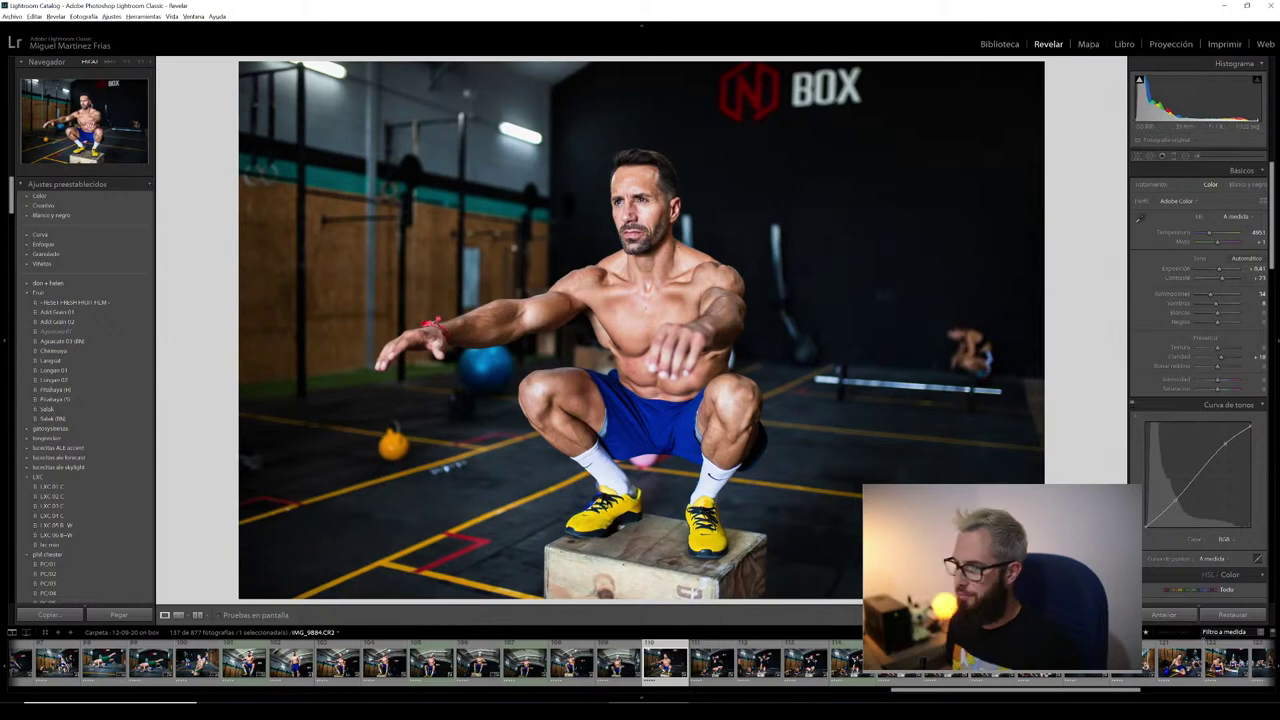
- Compare the man-on-box photo with its original, then open the woman-with-dumbbells shot
{"action": "left_click", "coordinate": [1222, 616]}
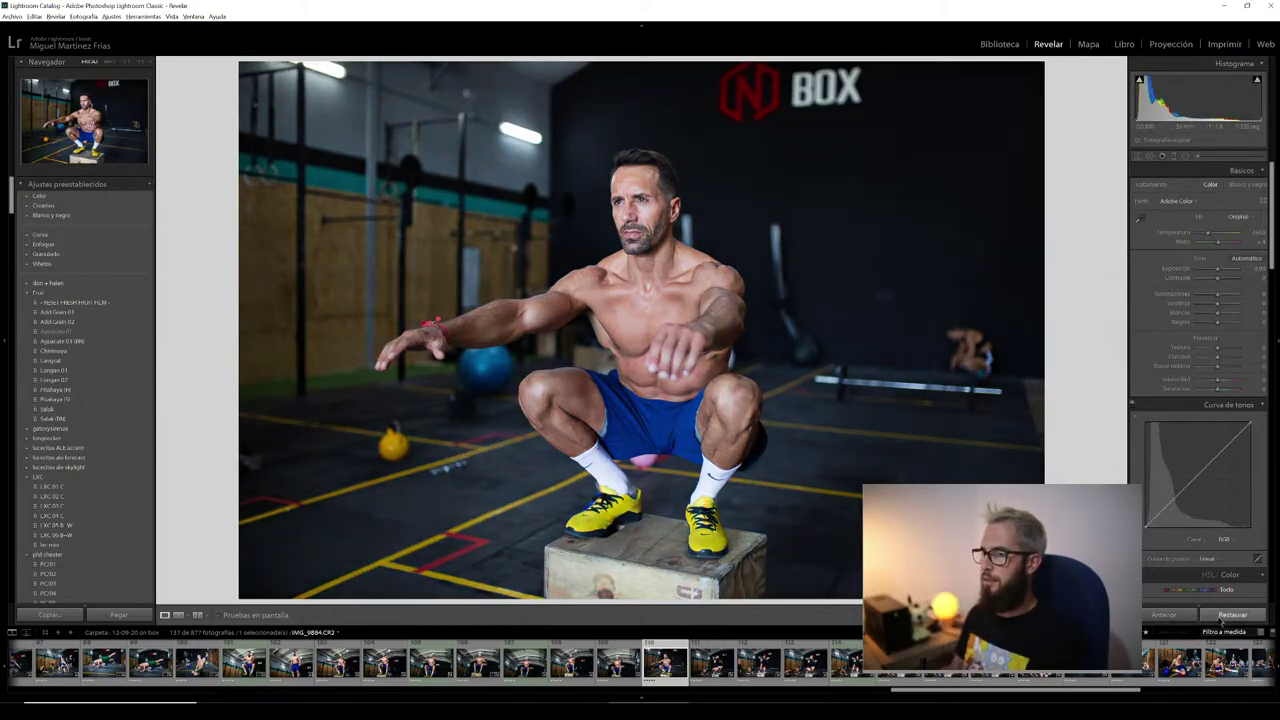
{"action": "key", "text": "ctrl+z"}
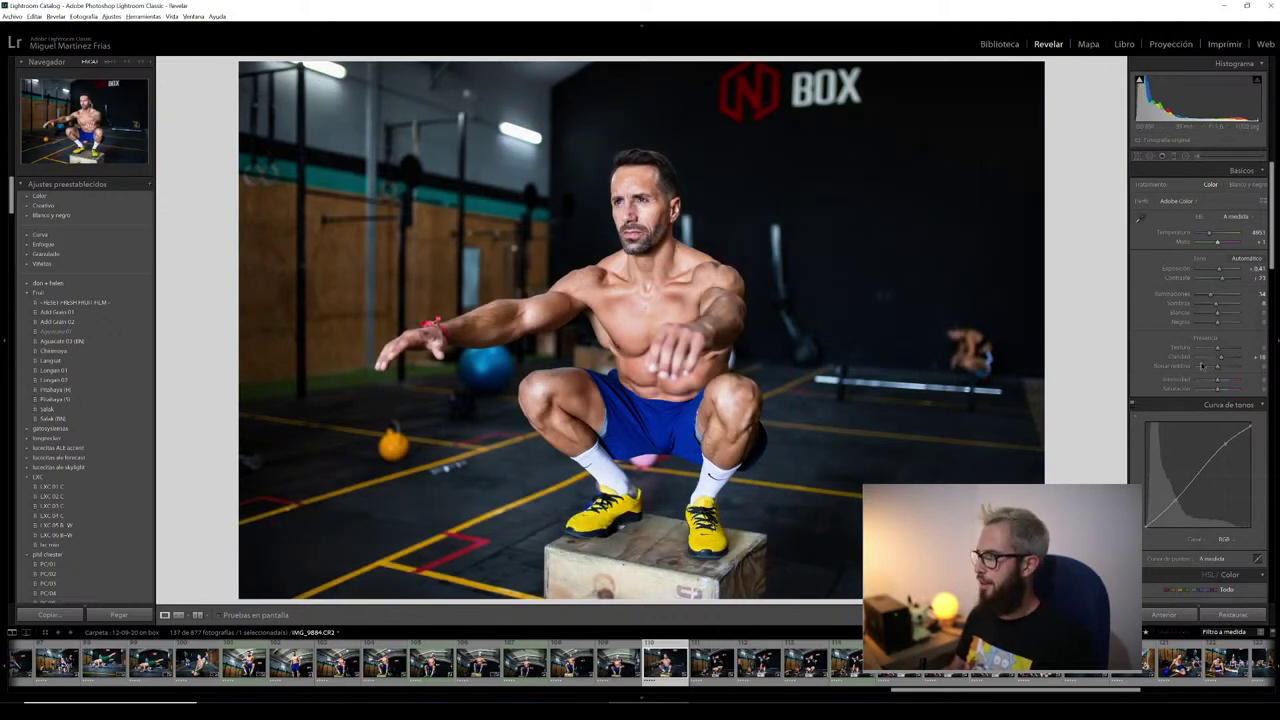
{"action": "scroll", "coordinate": [1220, 245], "scroll_direction": "down", "scroll_amount": 5}
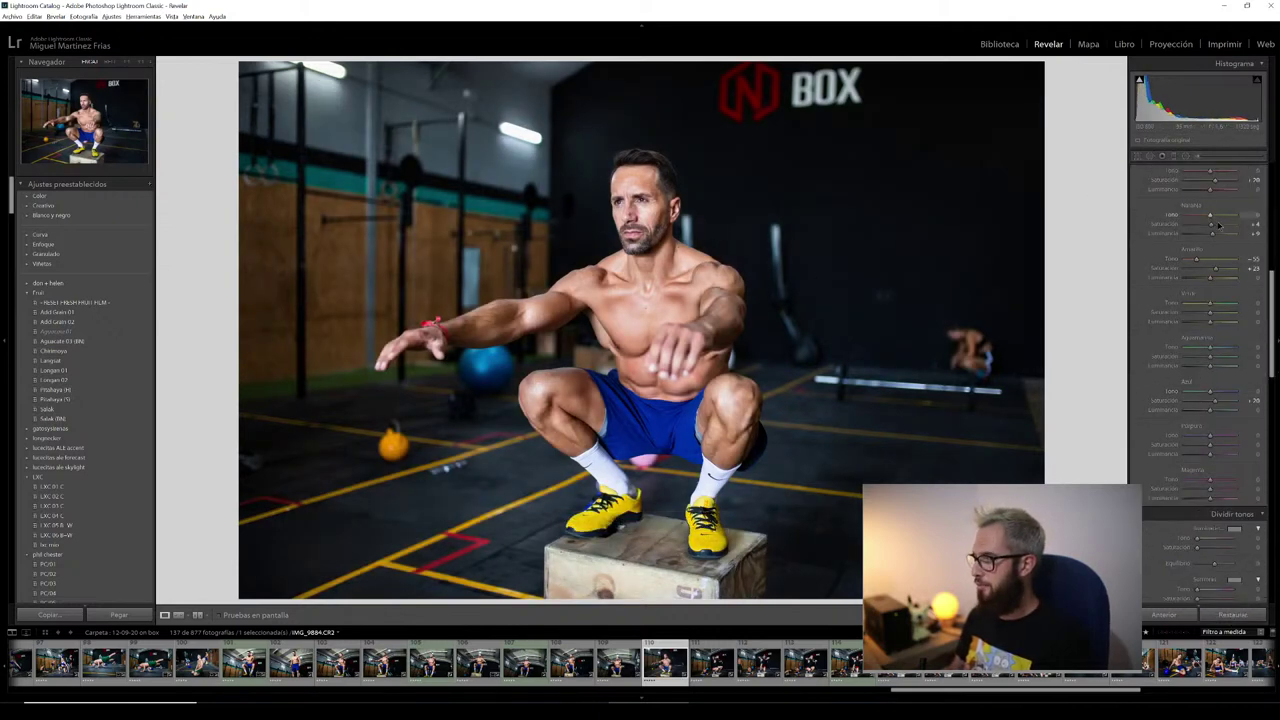
{"action": "scroll", "coordinate": [1212, 228], "scroll_direction": "up", "scroll_amount": 5}
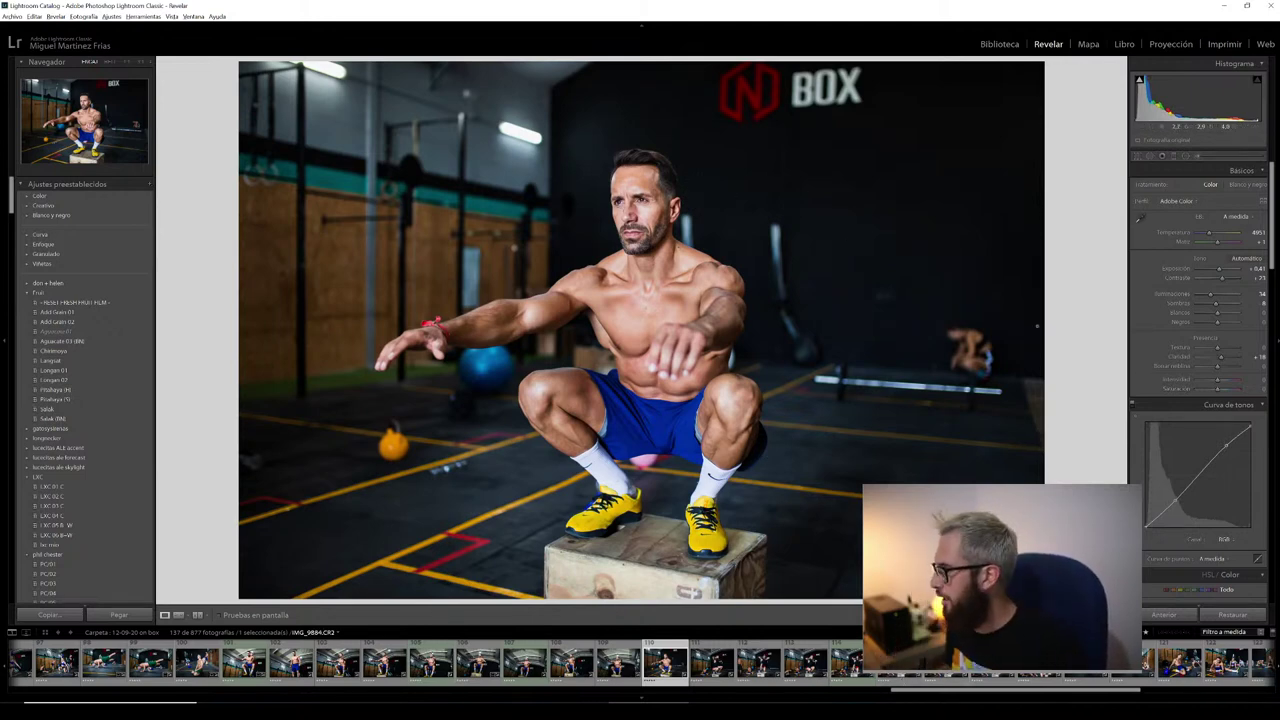
{"action": "left_click", "coordinate": [712, 662]}
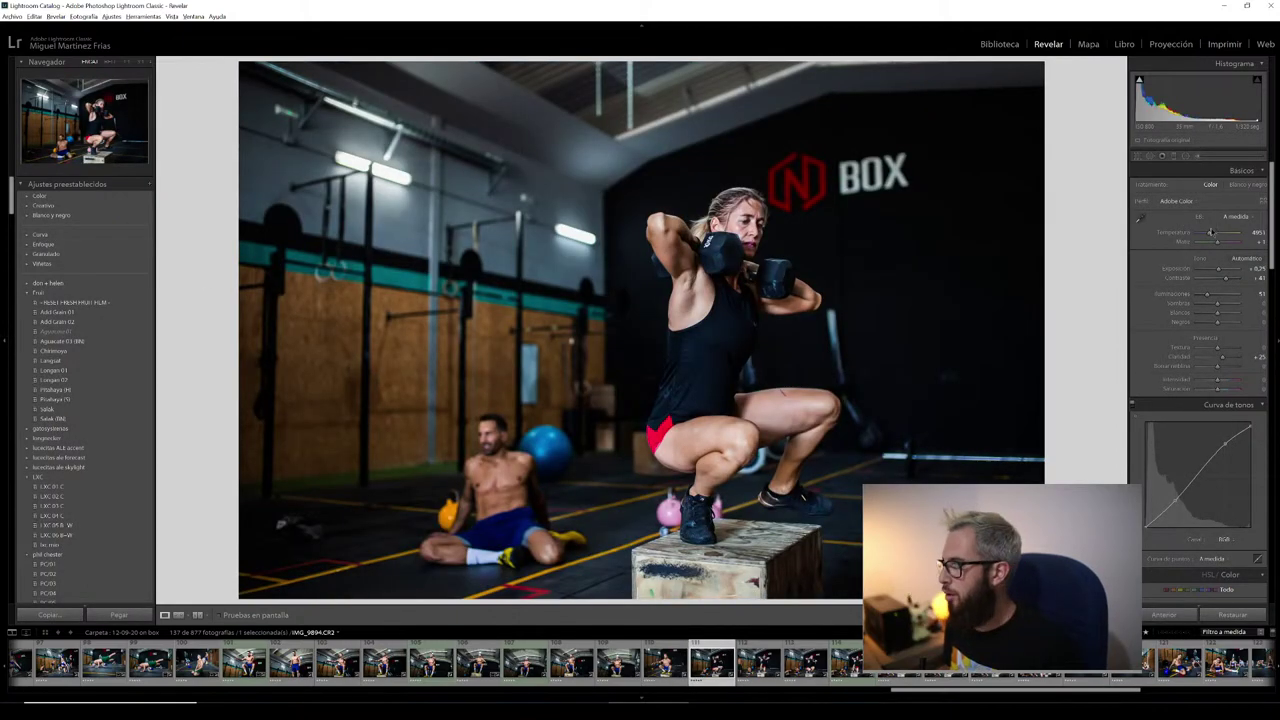
- Raise the dumbbell photo's exposure to +0.57 and compare it against the unedited version
{"action": "left_click_drag", "start_coordinate": [1219, 262], "coordinate": [1222, 274]}
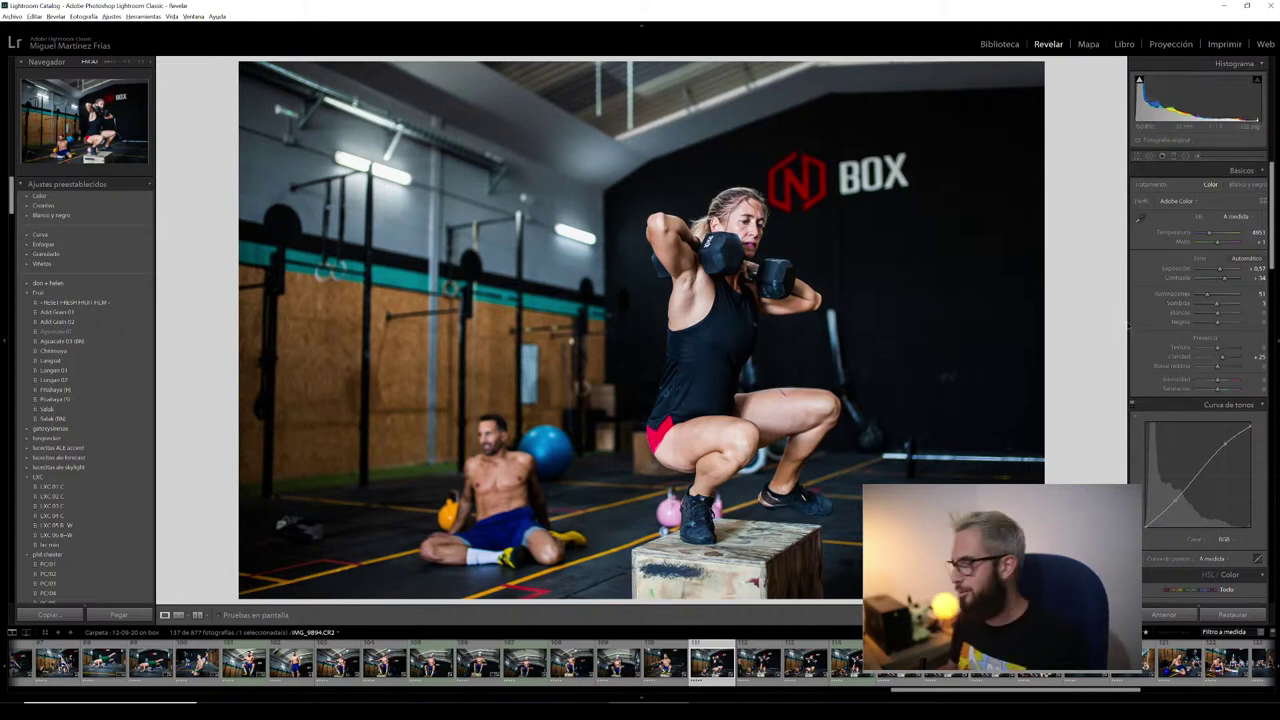
{"action": "scroll", "coordinate": [1194, 413], "scroll_direction": "down", "scroll_amount": 10}
{"action": "scroll", "coordinate": [1194, 413], "scroll_direction": "down", "scroll_amount": 10}
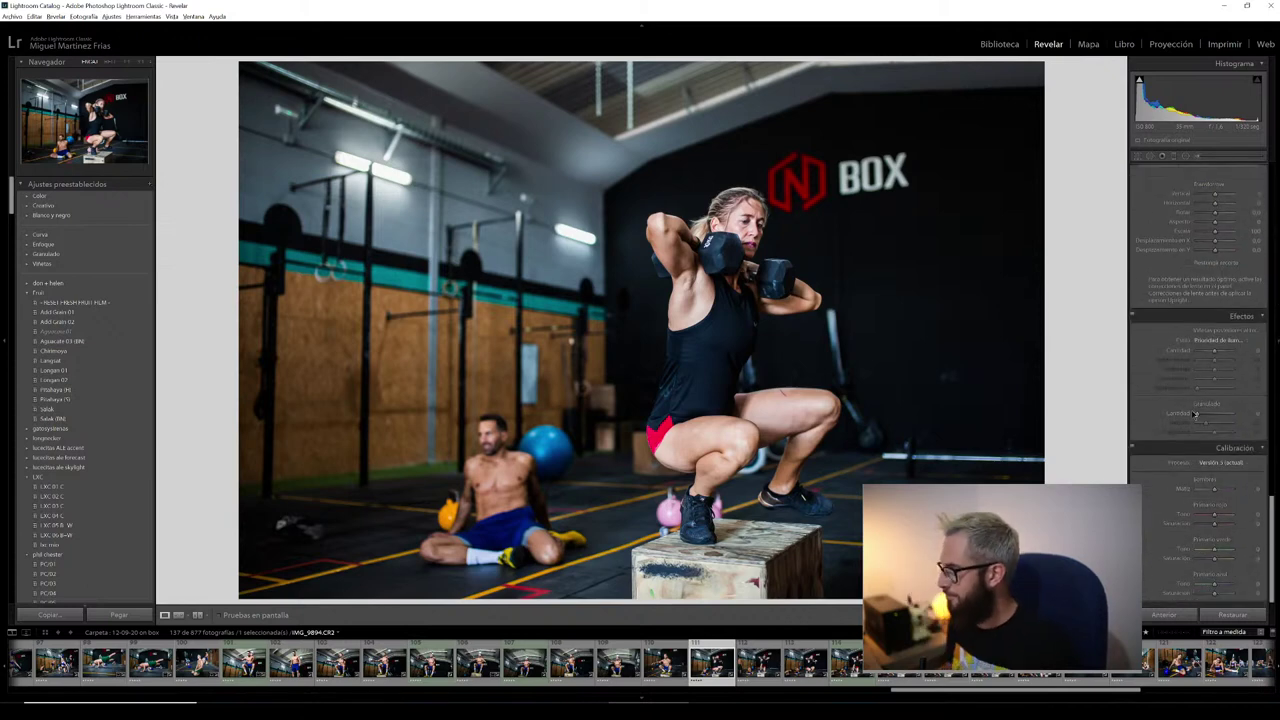
{"action": "scroll", "coordinate": [1170, 400], "scroll_direction": "up", "scroll_amount": 5}
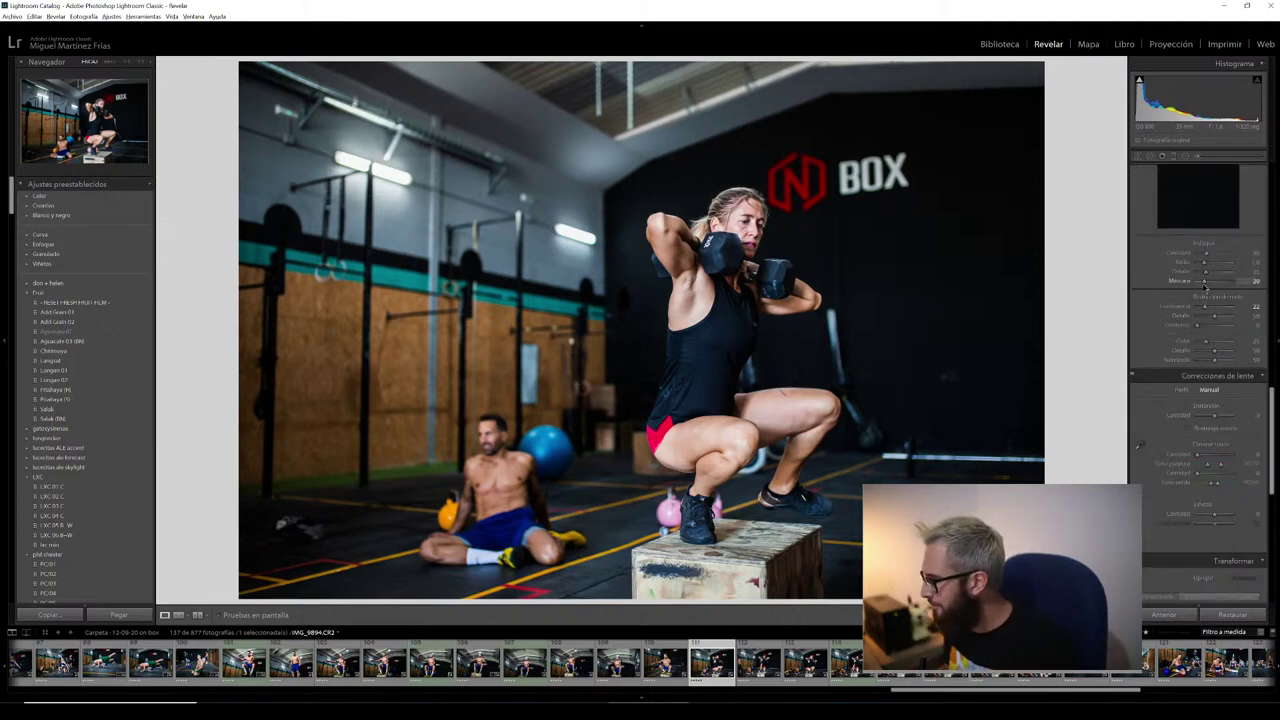
{"action": "scroll", "coordinate": [1170, 339], "scroll_direction": "up", "scroll_amount": 3}
{"action": "scroll", "coordinate": [1170, 339], "scroll_direction": "up", "scroll_amount": 3}
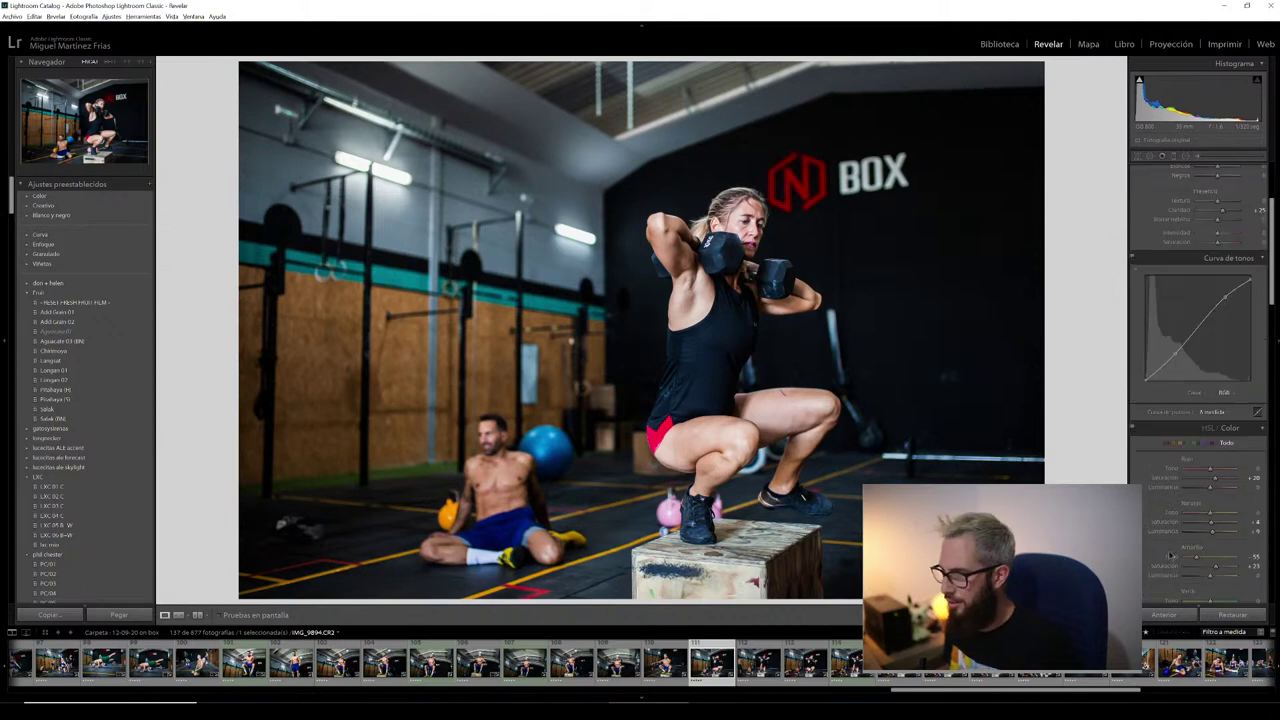
{"action": "left_click", "coordinate": [1255, 619]}
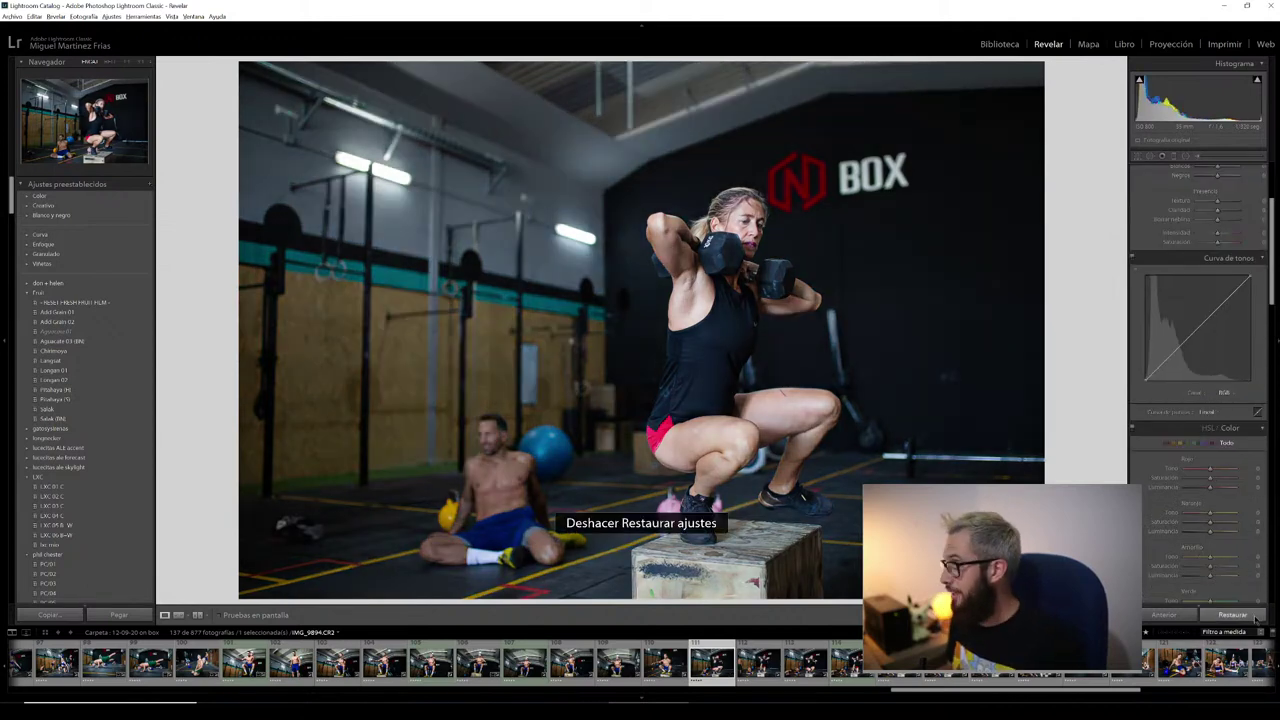
{"action": "key", "text": "ctrl+z"}
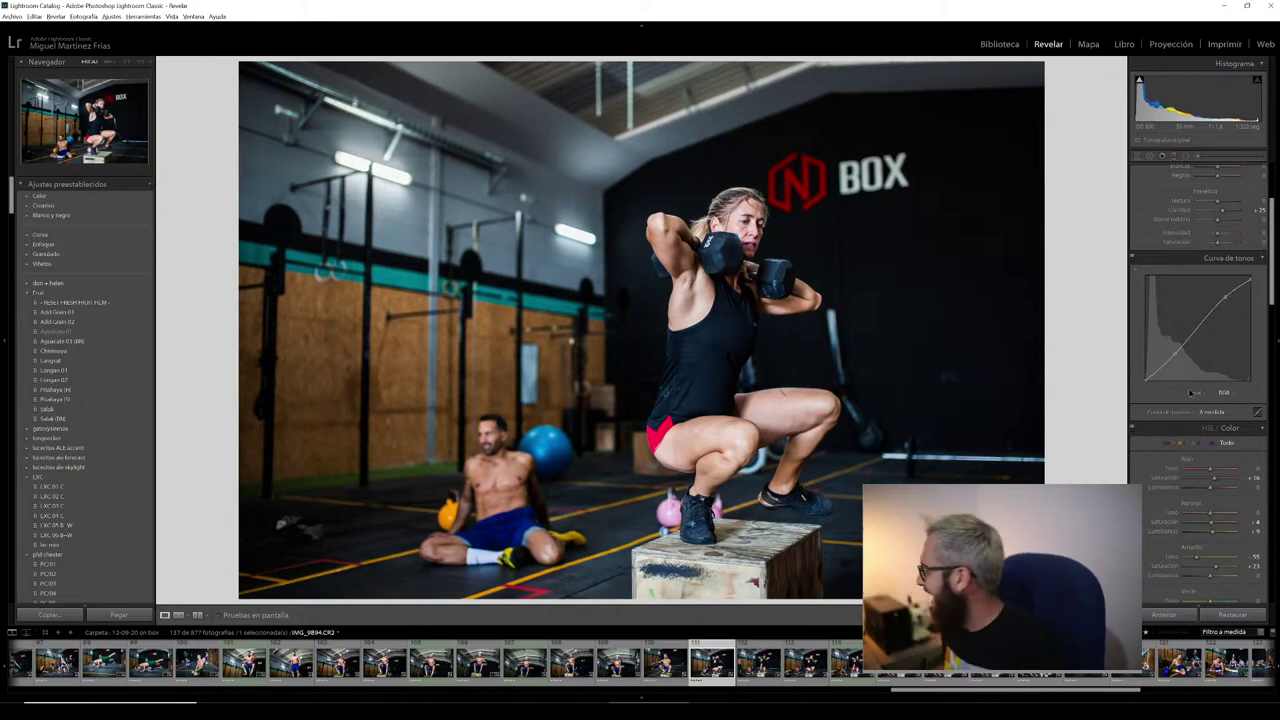
- Ease back the highlights, then briefly open and close the masking tools
{"action": "scroll", "coordinate": [1146, 324], "scroll_direction": "up", "scroll_amount": 4}
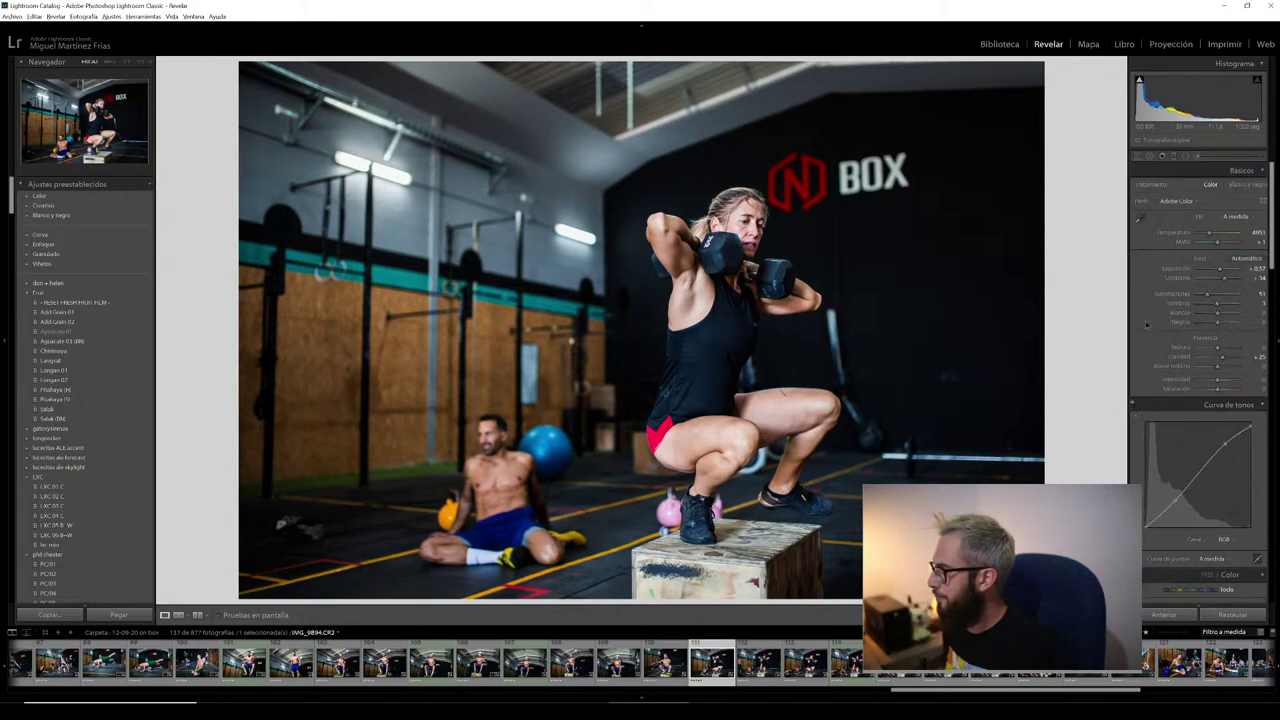
{"action": "left_click_drag", "start_coordinate": [1208, 294], "coordinate": [1210, 300]}
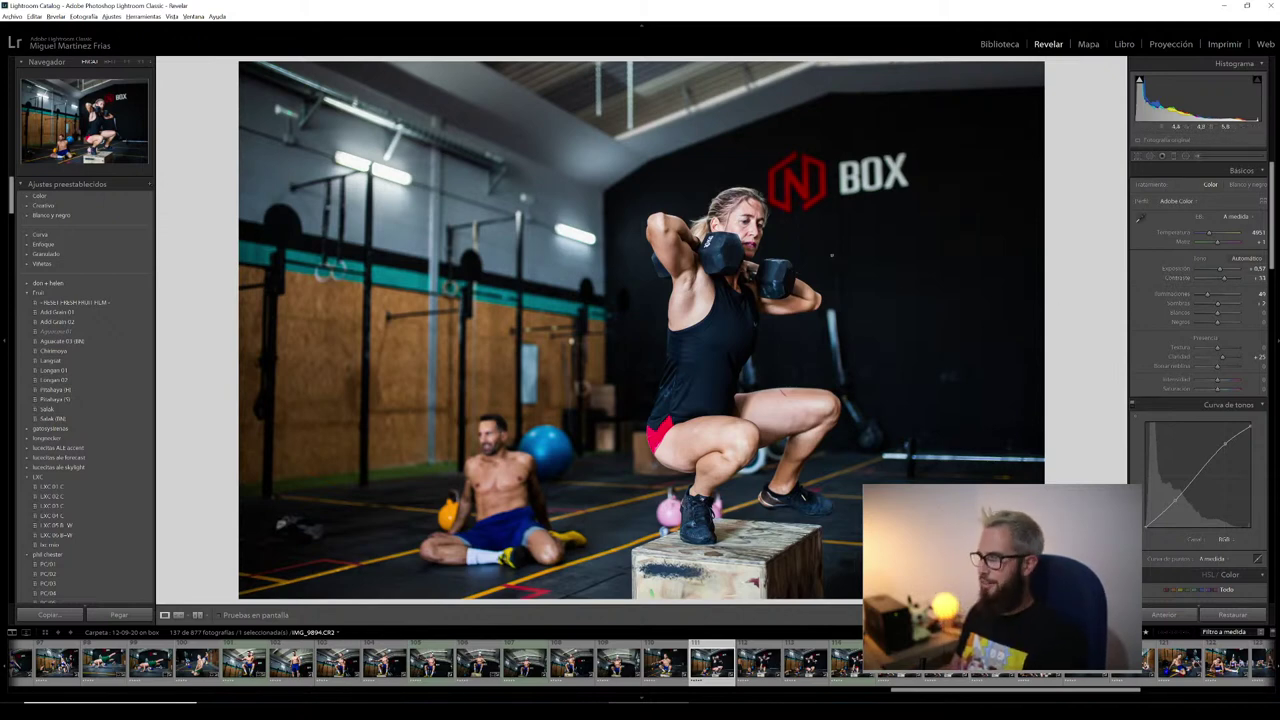
{"action": "key", "text": "shift+m"}
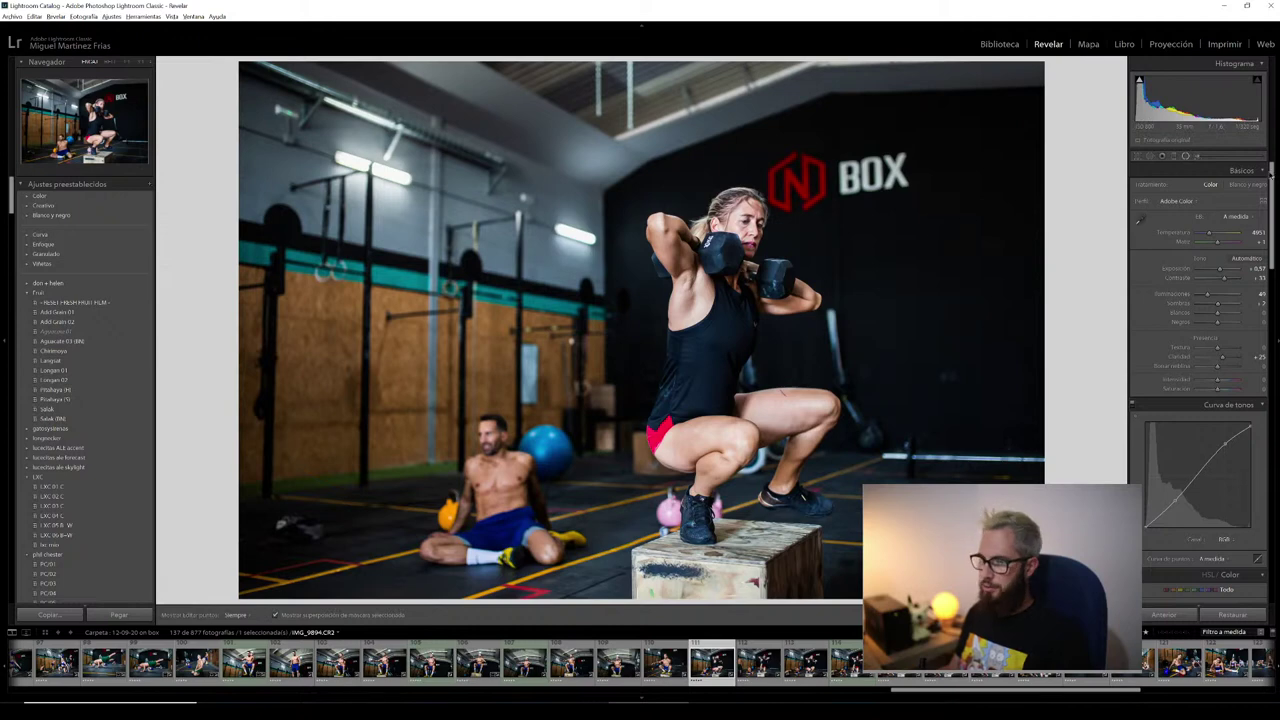
{"action": "left_click", "coordinate": [1185, 156]}
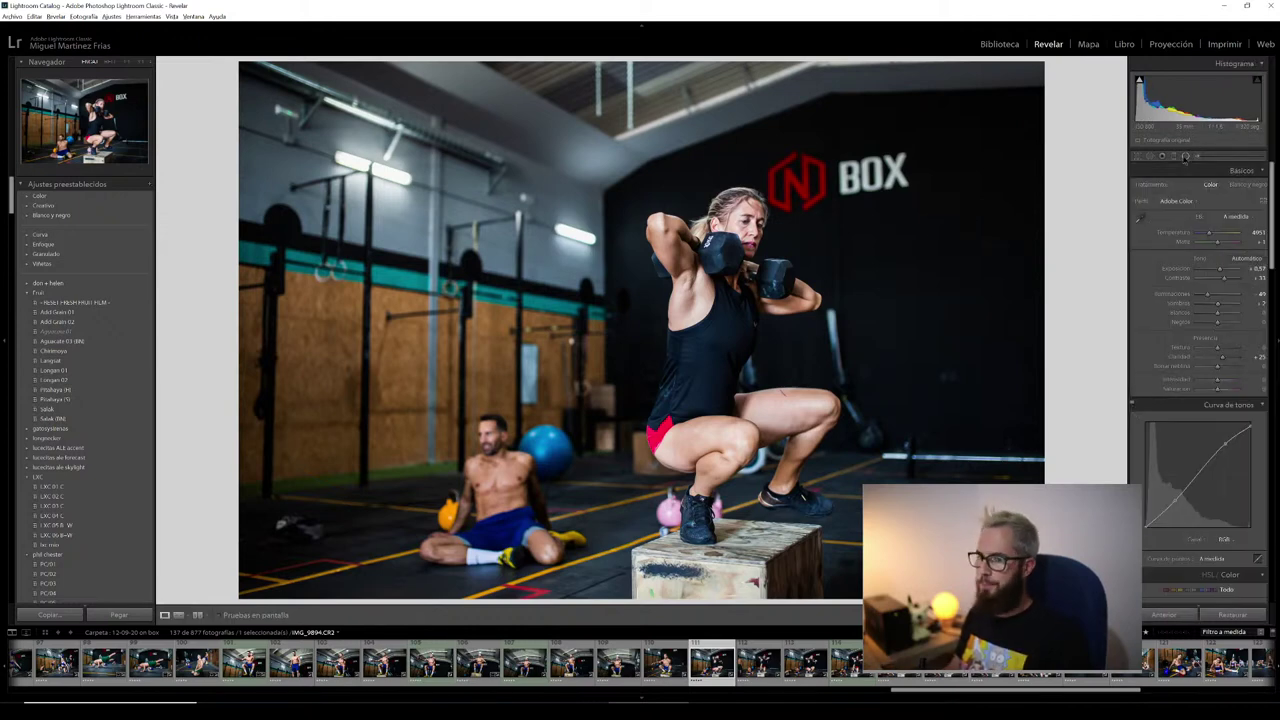
- Select seven filmstrip frames and sync the dumbbell photo's settings across them
{"action": "left_click", "coordinate": [993, 662], "text": "shift"}
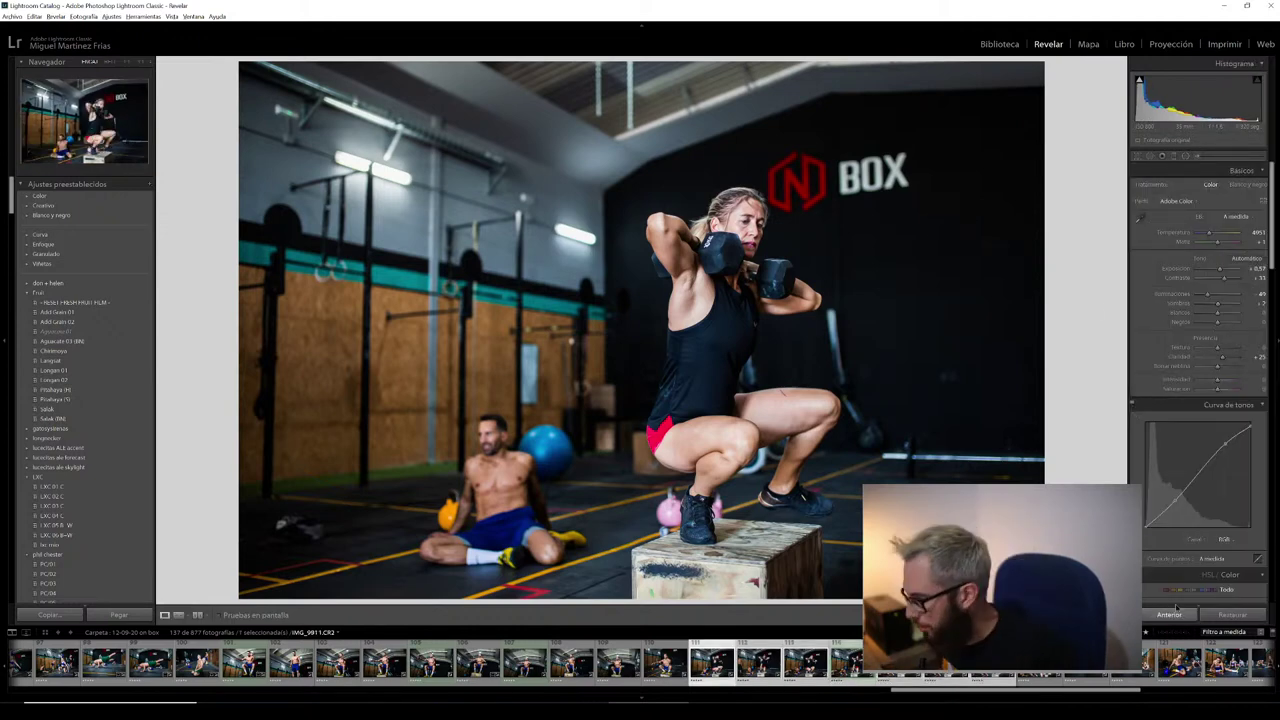
{"action": "left_click", "coordinate": [1168, 614]}
{"action": "left_click", "coordinate": [931, 357]}
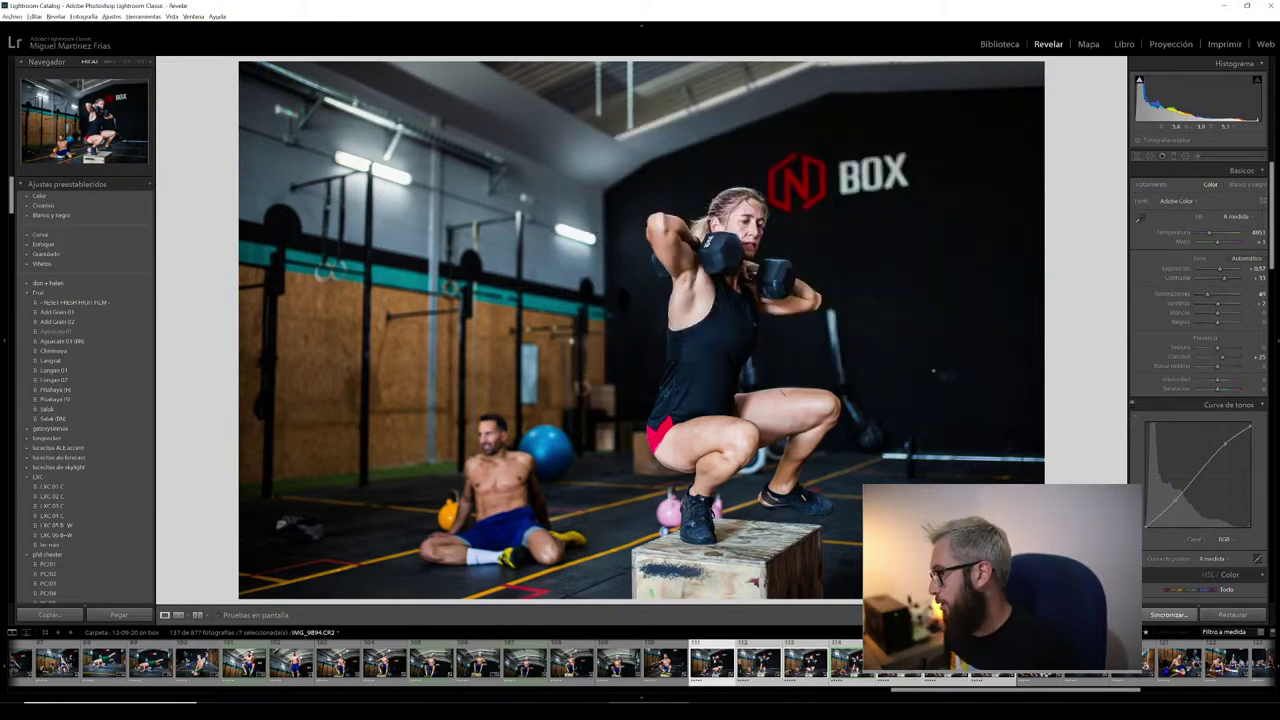
{"action": "left_click", "coordinate": [945, 369]}
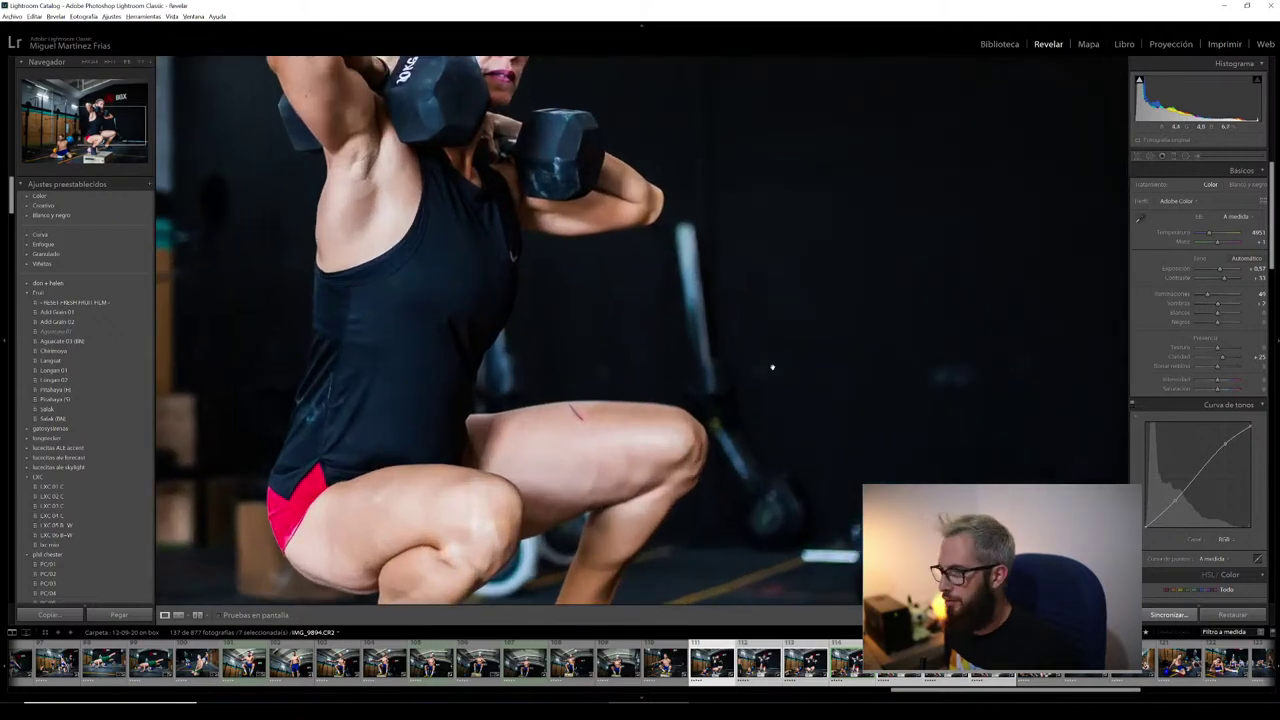
{"action": "left_click", "coordinate": [772, 368]}
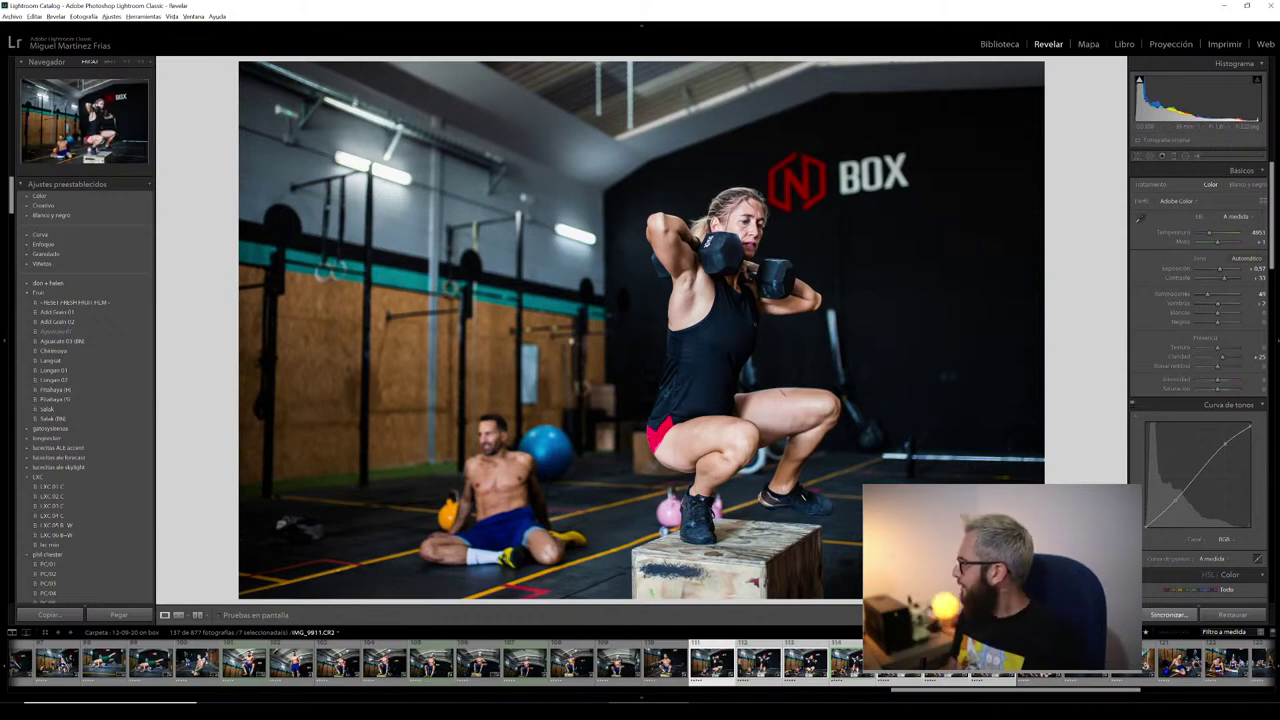
{"action": "left_click", "coordinate": [1168, 614]}
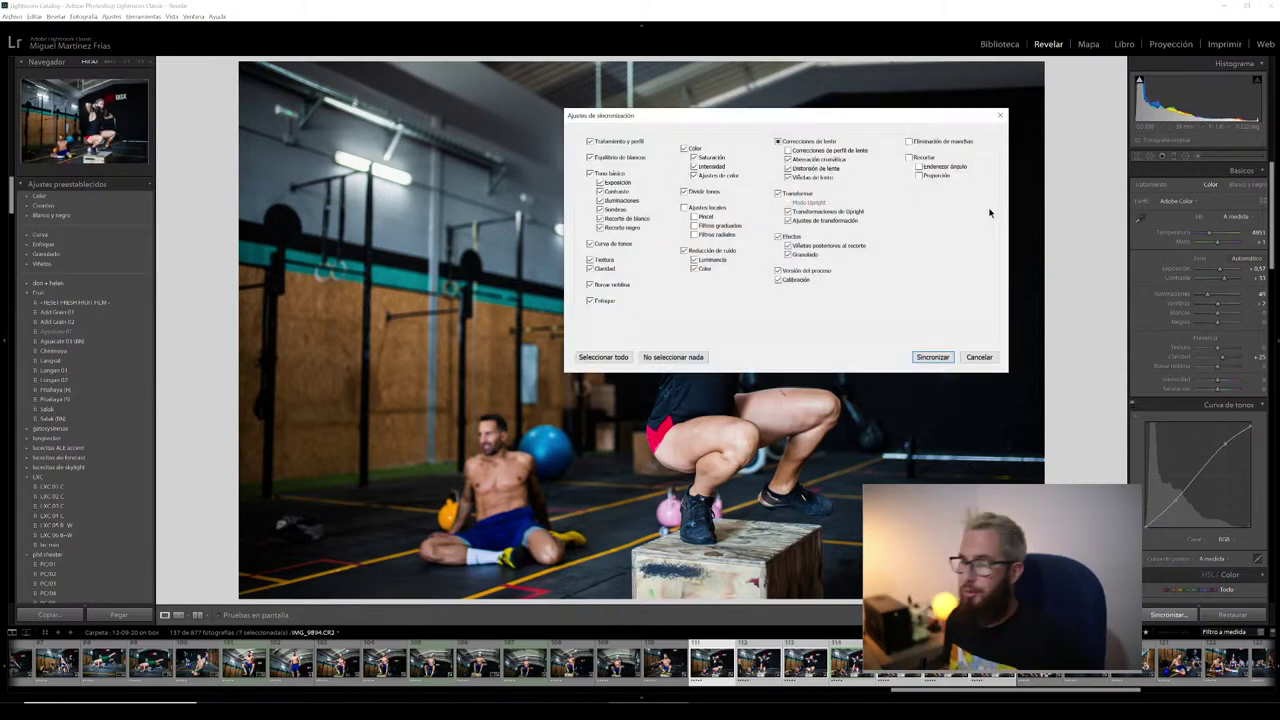
{"action": "left_click", "coordinate": [932, 357]}
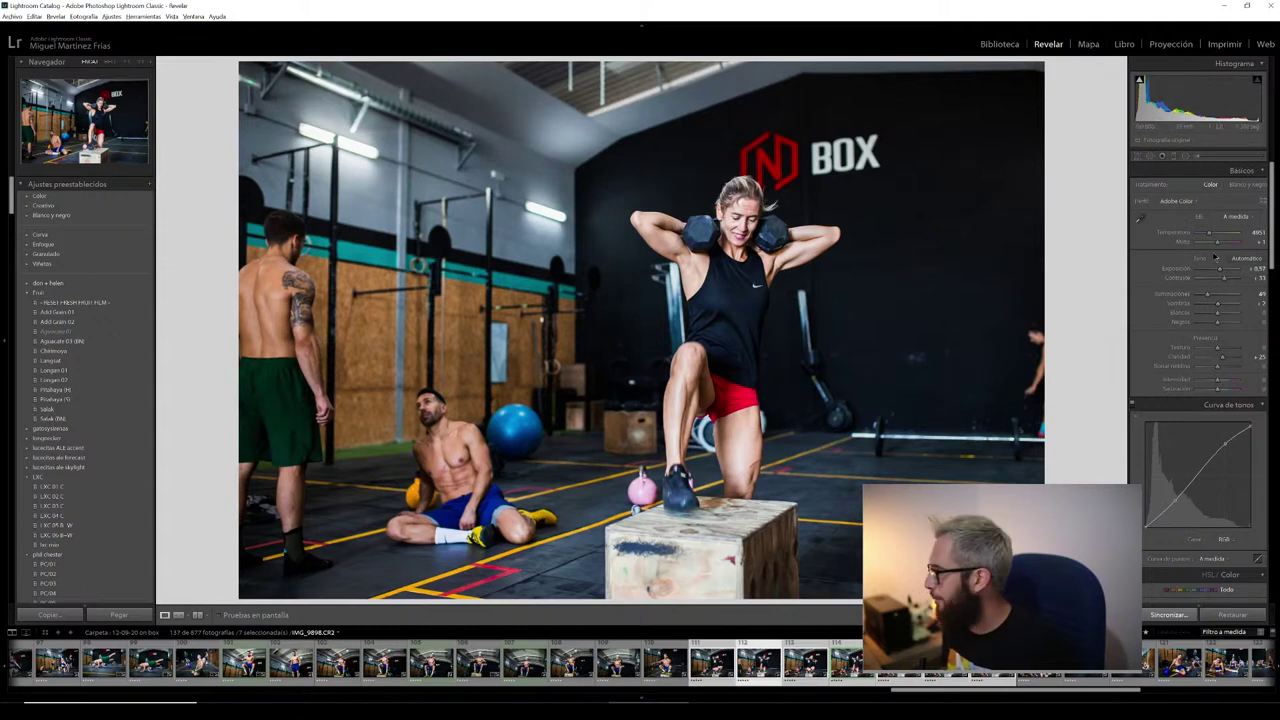
- Tighten the step-up photo's crop from the top-right corner and apply it
{"action": "left_click", "coordinate": [1139, 156]}
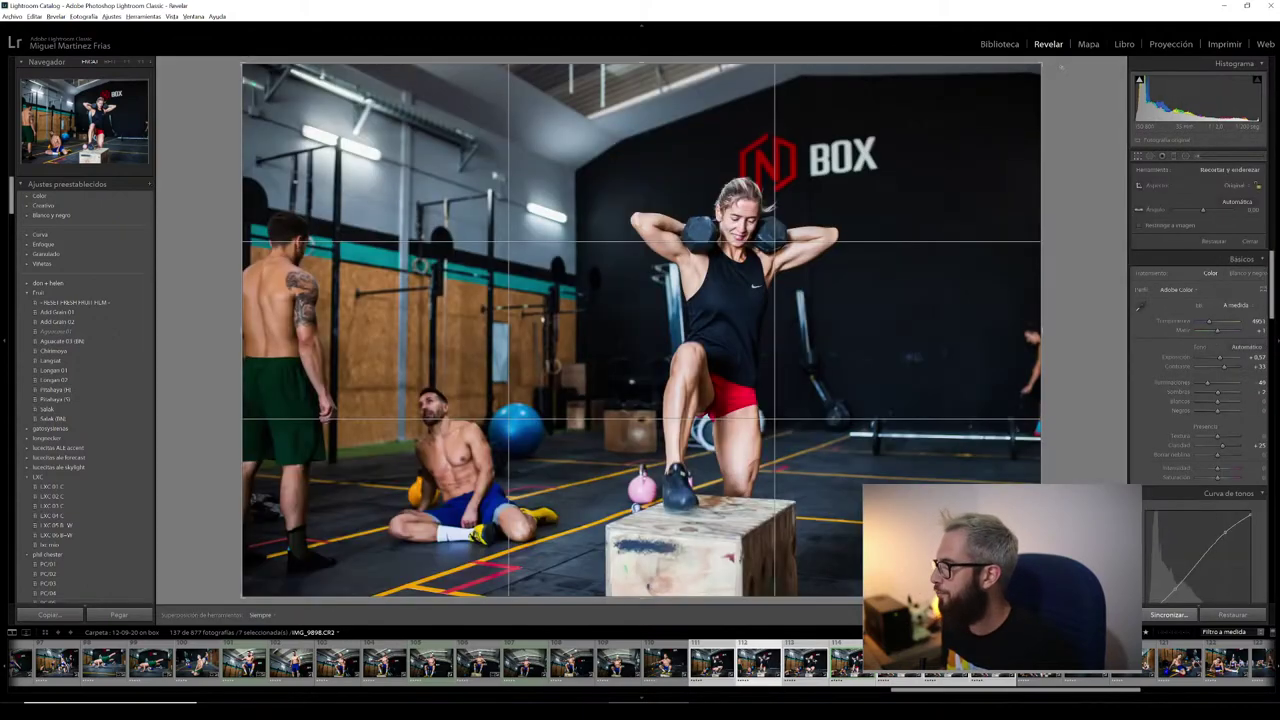
{"action": "left_click_drag", "start_coordinate": [1060, 67], "coordinate": [1004, 84]}
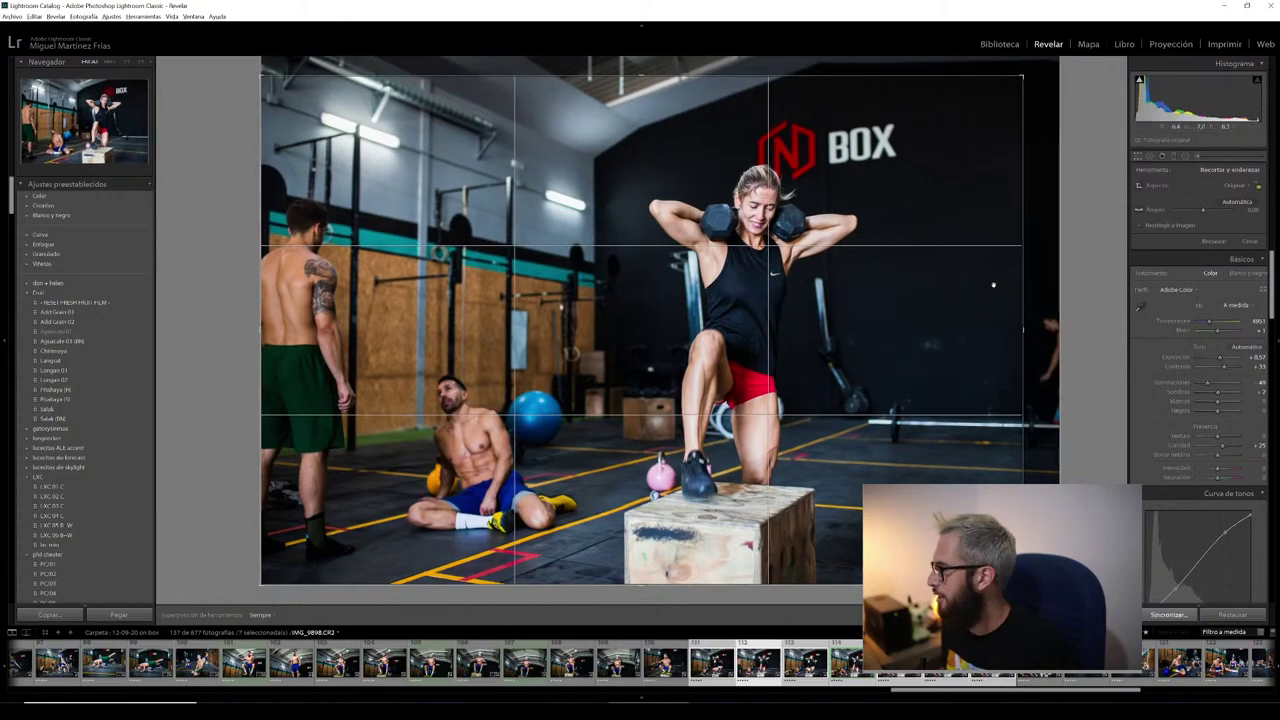
{"action": "key", "text": "Return"}
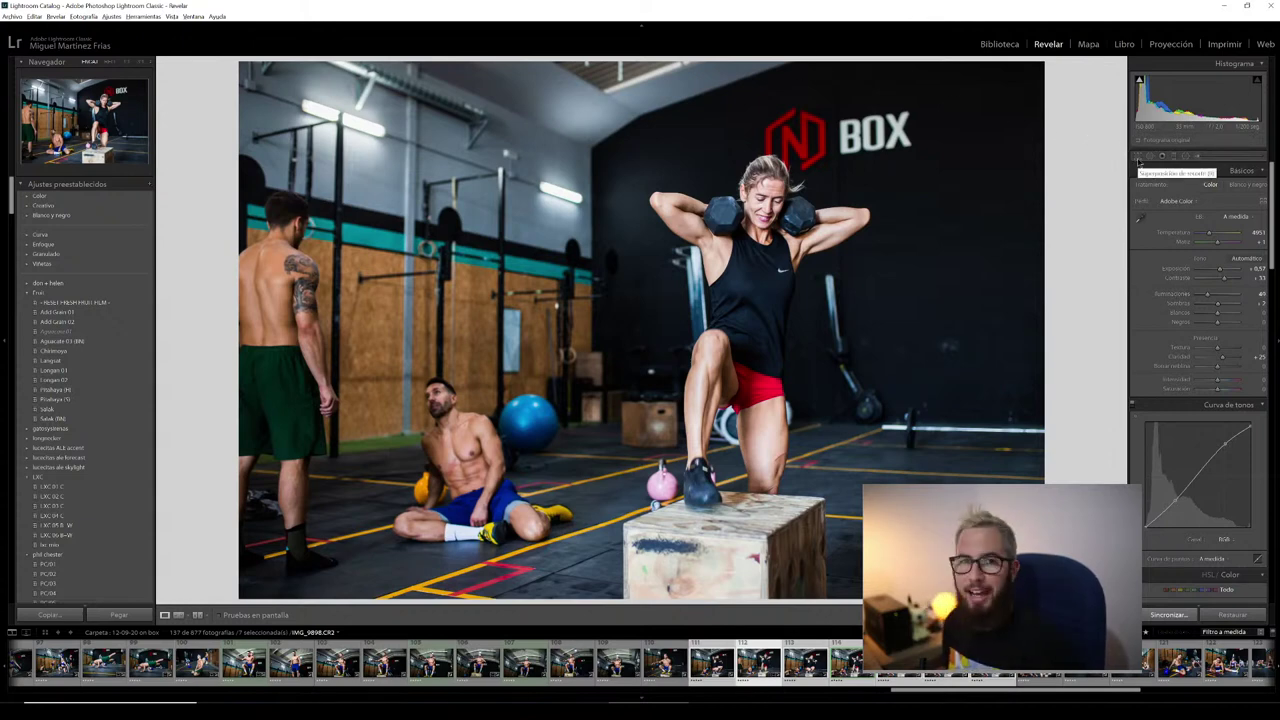
{"action": "left_click", "coordinate": [1138, 163]}
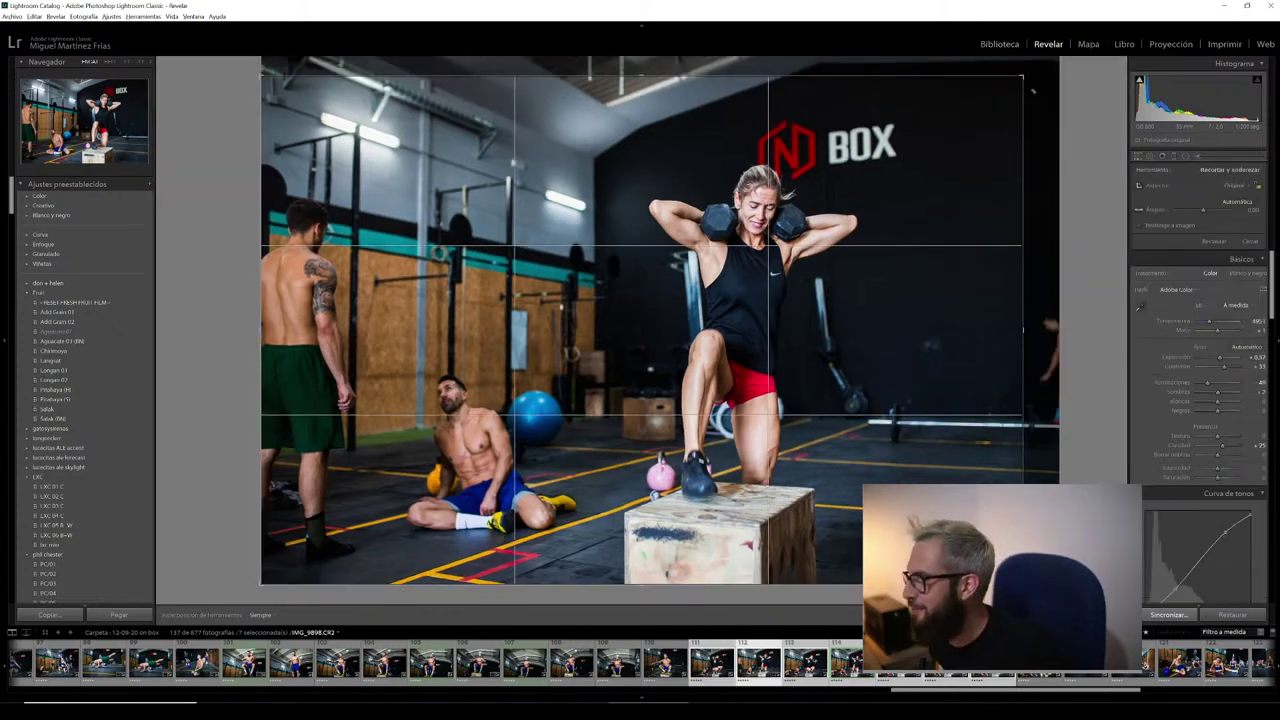
{"action": "key", "text": "r"}
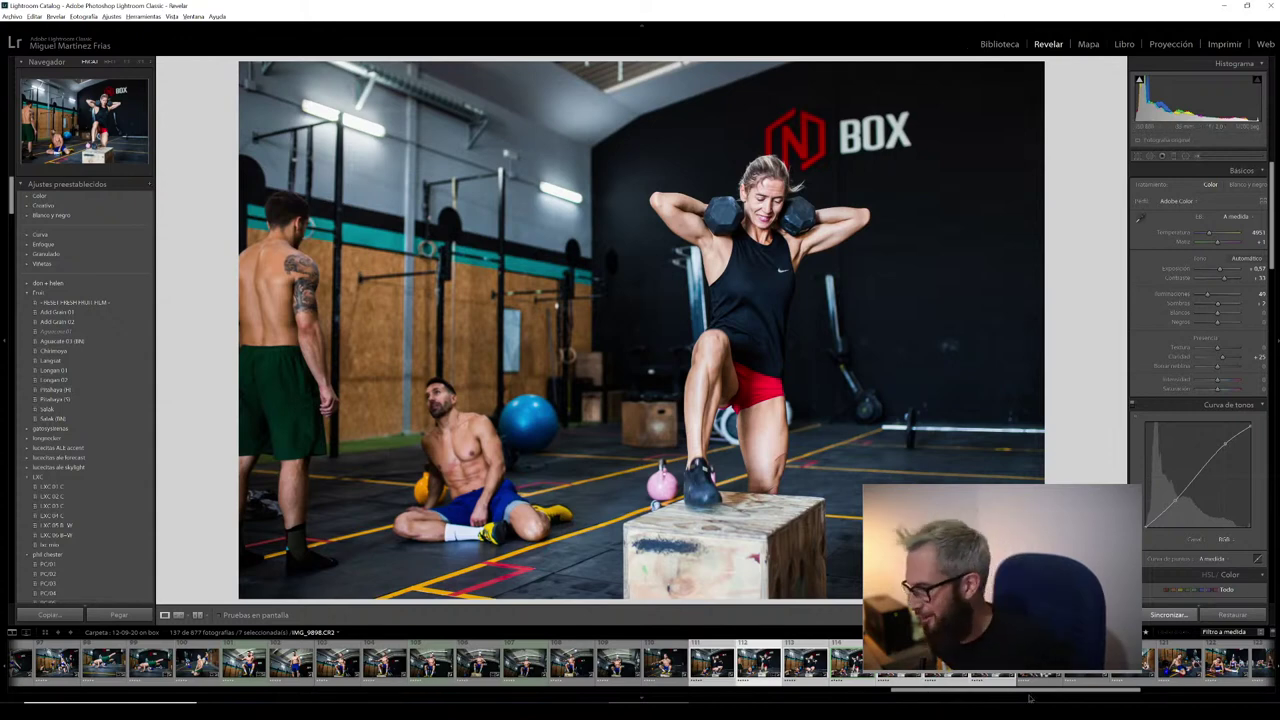
- Sync IMG_9898's edits across the six selected frames, then view the squatting shot IMG_9905
{"action": "left_click", "coordinate": [712, 662], "text": "ctrl"}
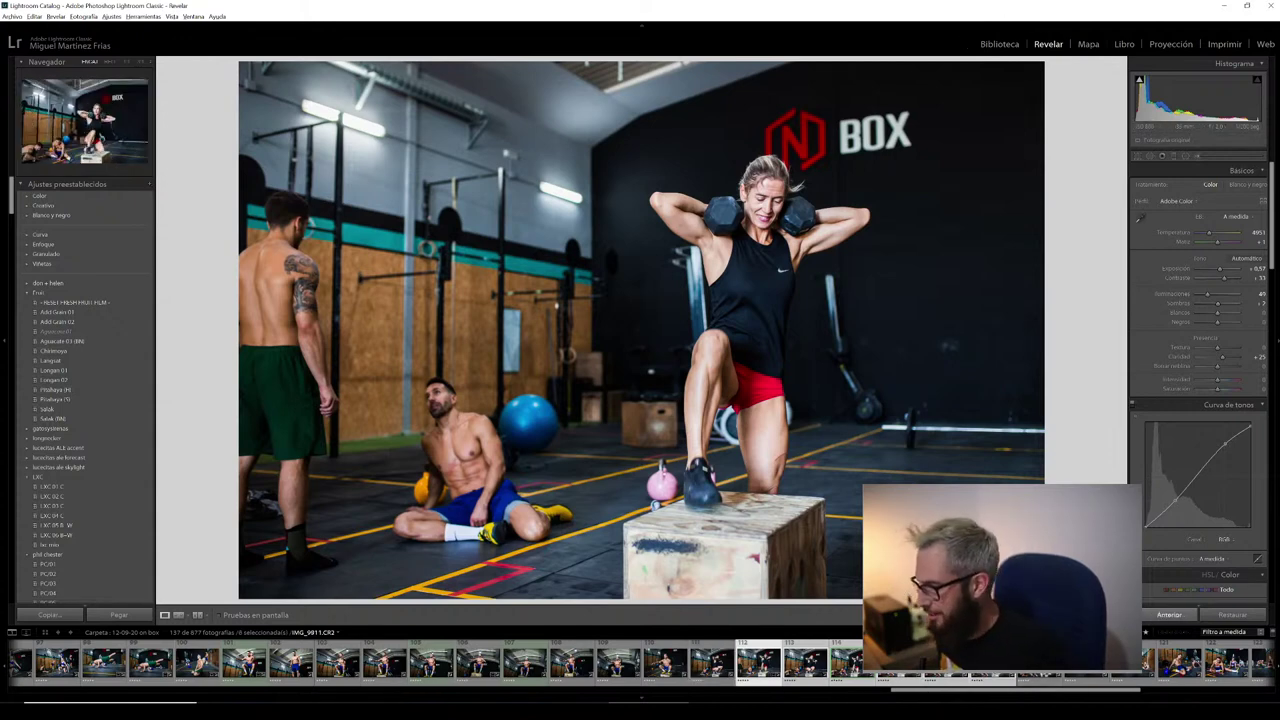
{"action": "left_click", "coordinate": [978, 664]}
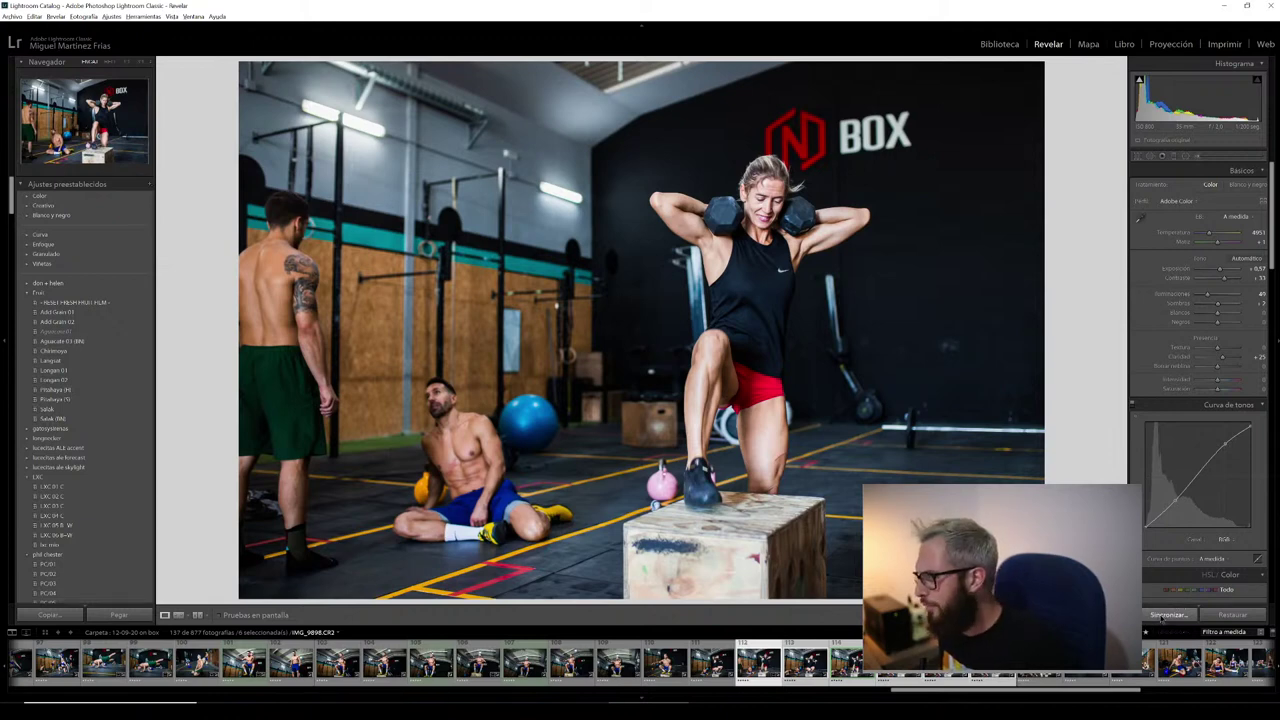
{"action": "left_click", "coordinate": [1162, 615]}
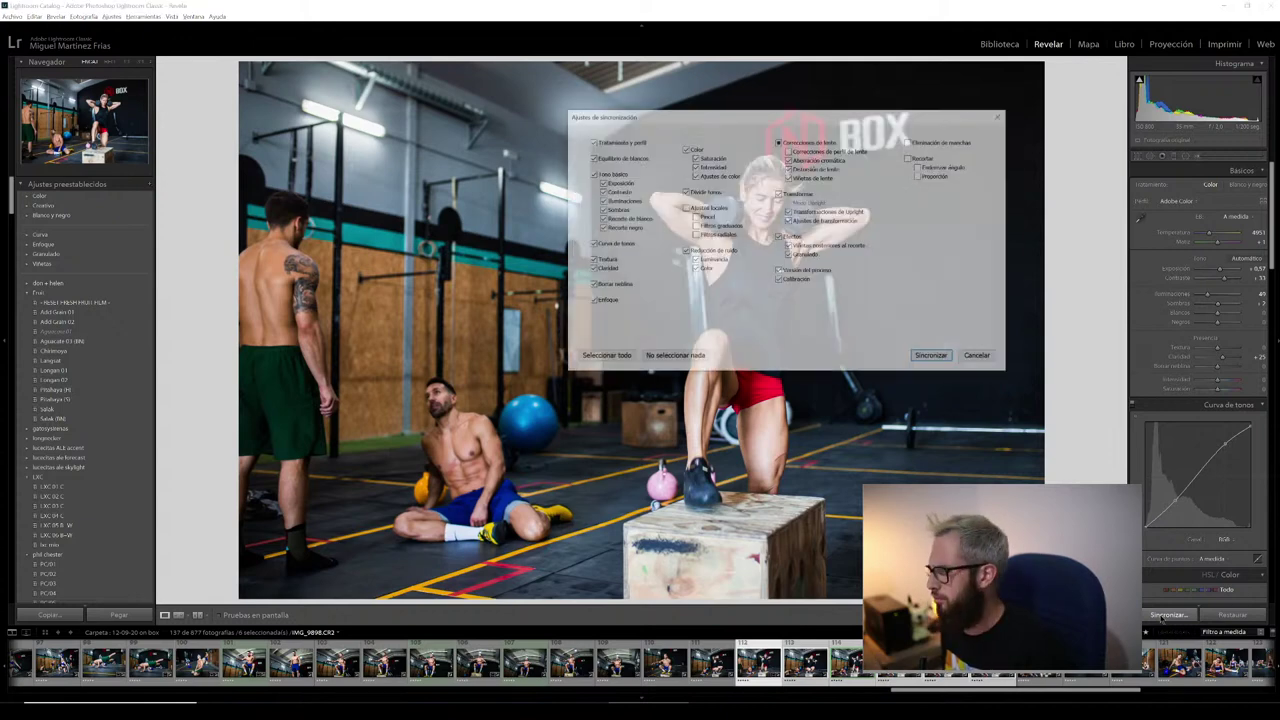
{"action": "left_click", "coordinate": [932, 357]}
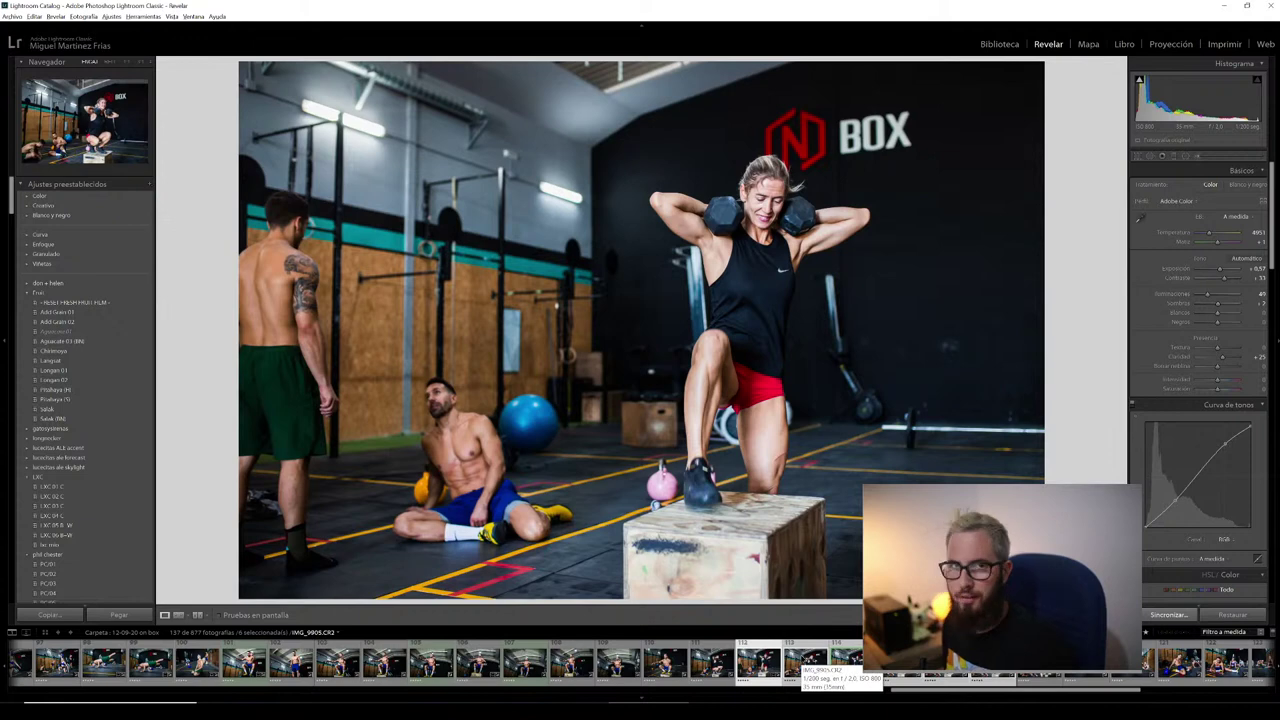
{"action": "left_click", "coordinate": [806, 662]}
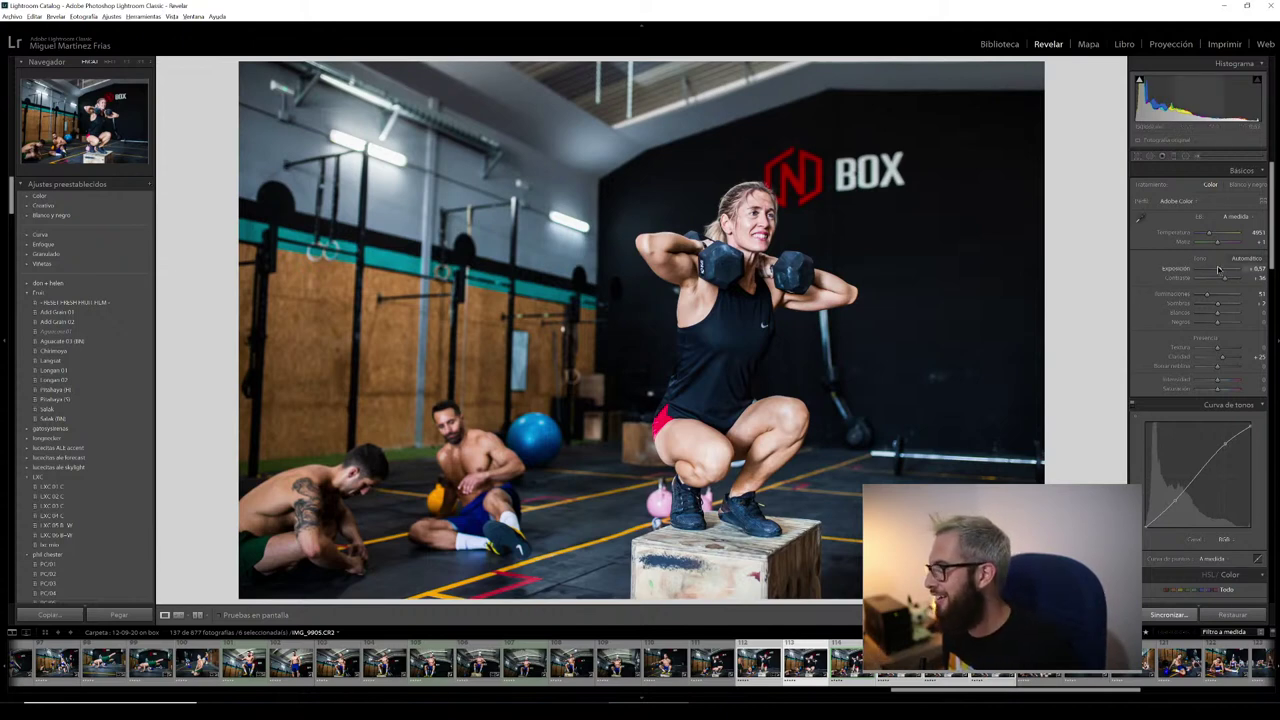
- Straighten the squatting shot IMG_9905 slightly and tighten its crop
{"action": "left_click", "coordinate": [1138, 157]}
{"action": "left_click_drag", "start_coordinate": [1040, 64], "coordinate": [938, 170]}
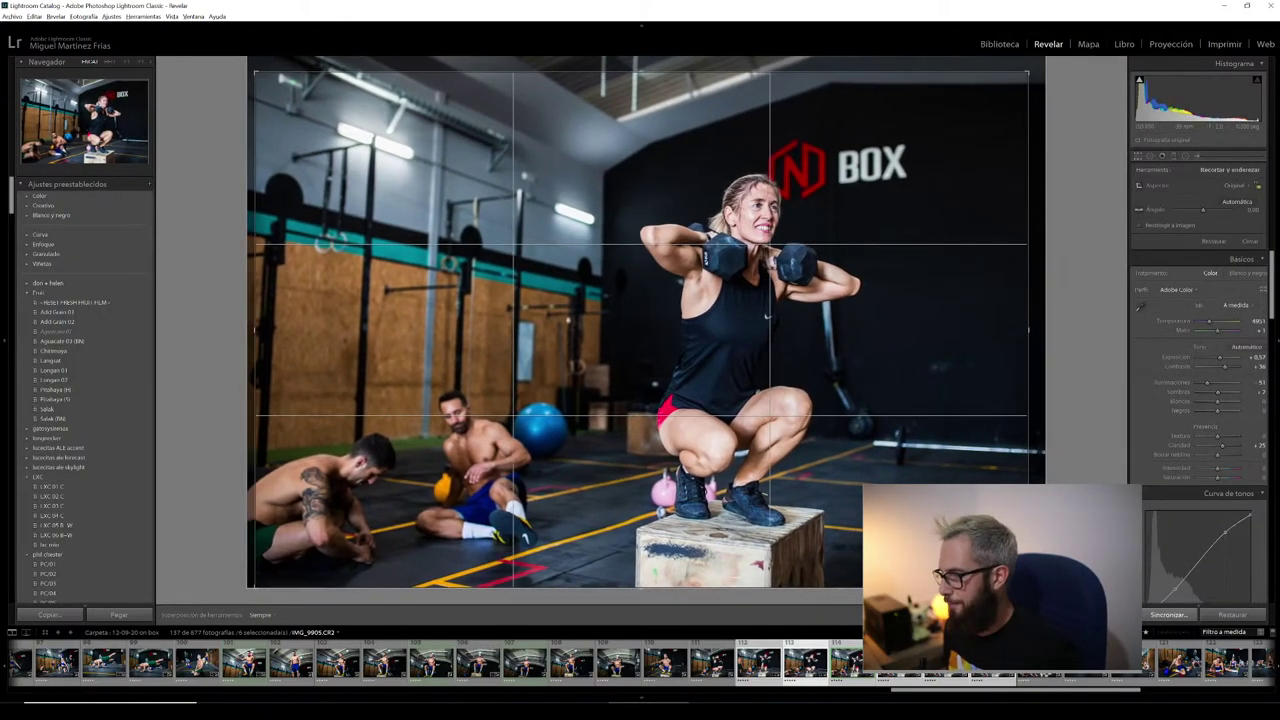
{"action": "key", "text": "Return"}
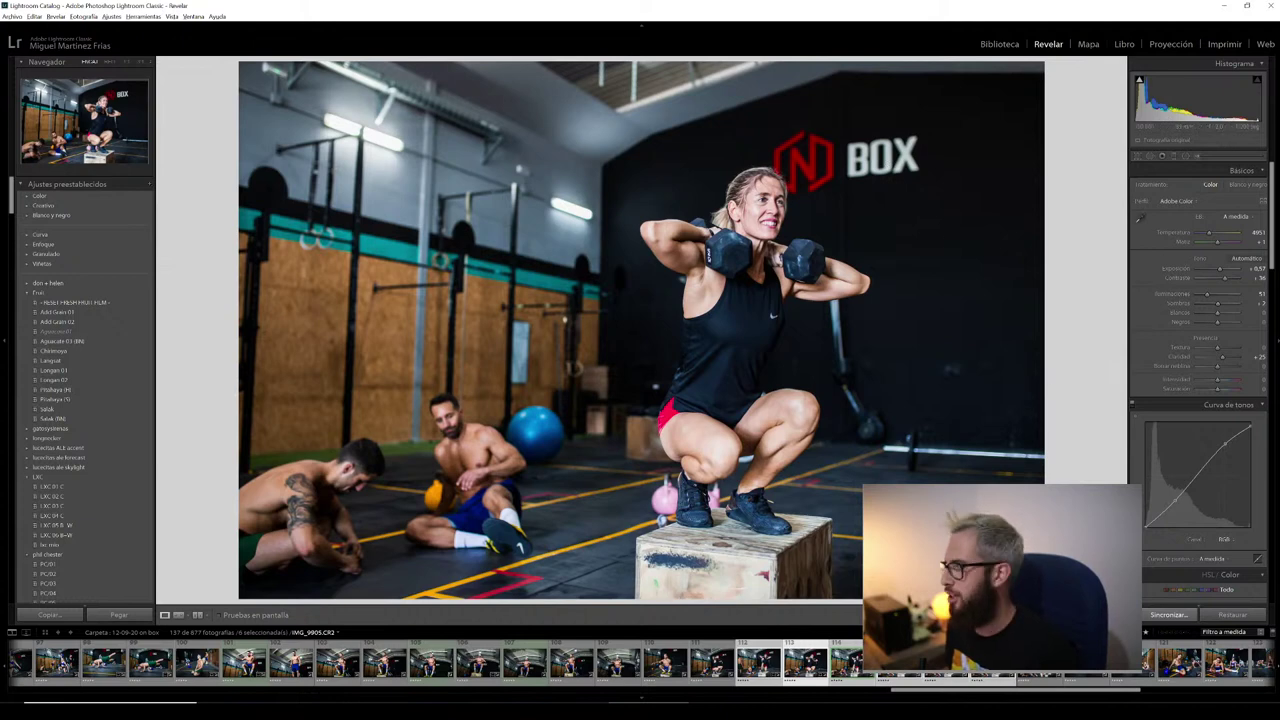
- Open the next step-up photo and straighten it by about -0.43° with Crop Overlay
{"action": "left_click", "coordinate": [836, 650]}
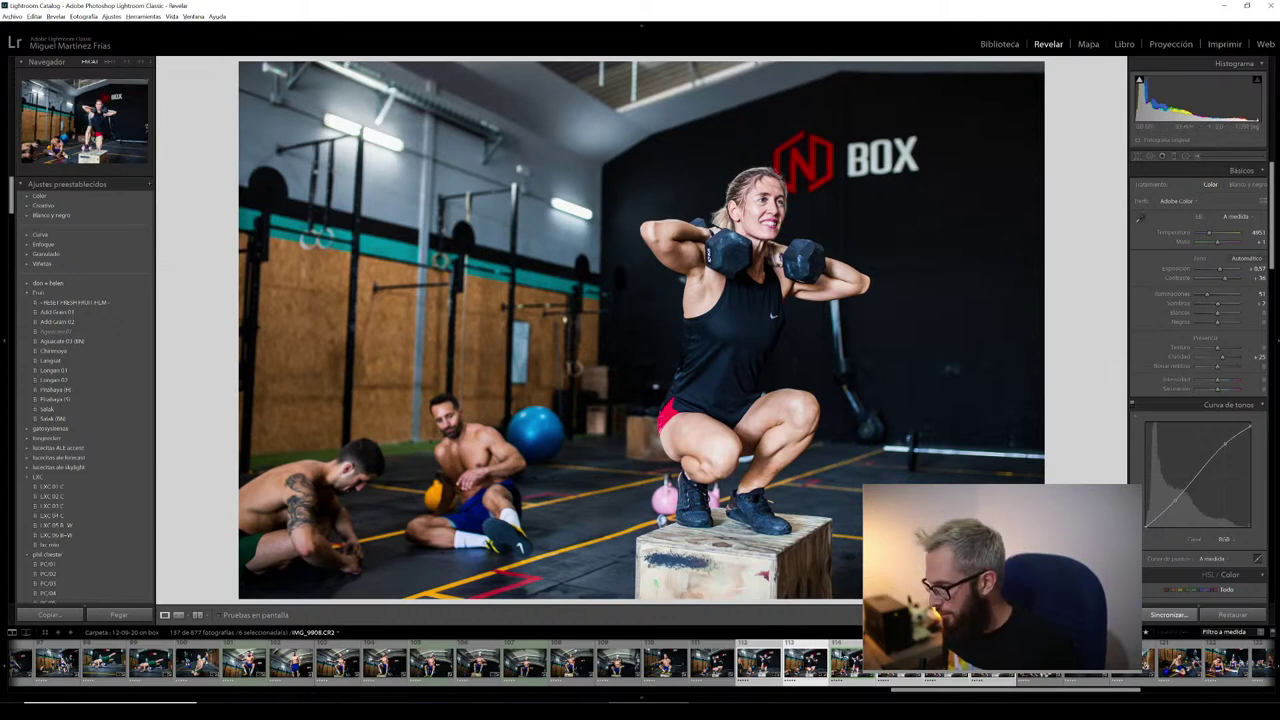
{"action": "left_click", "coordinate": [880, 658]}
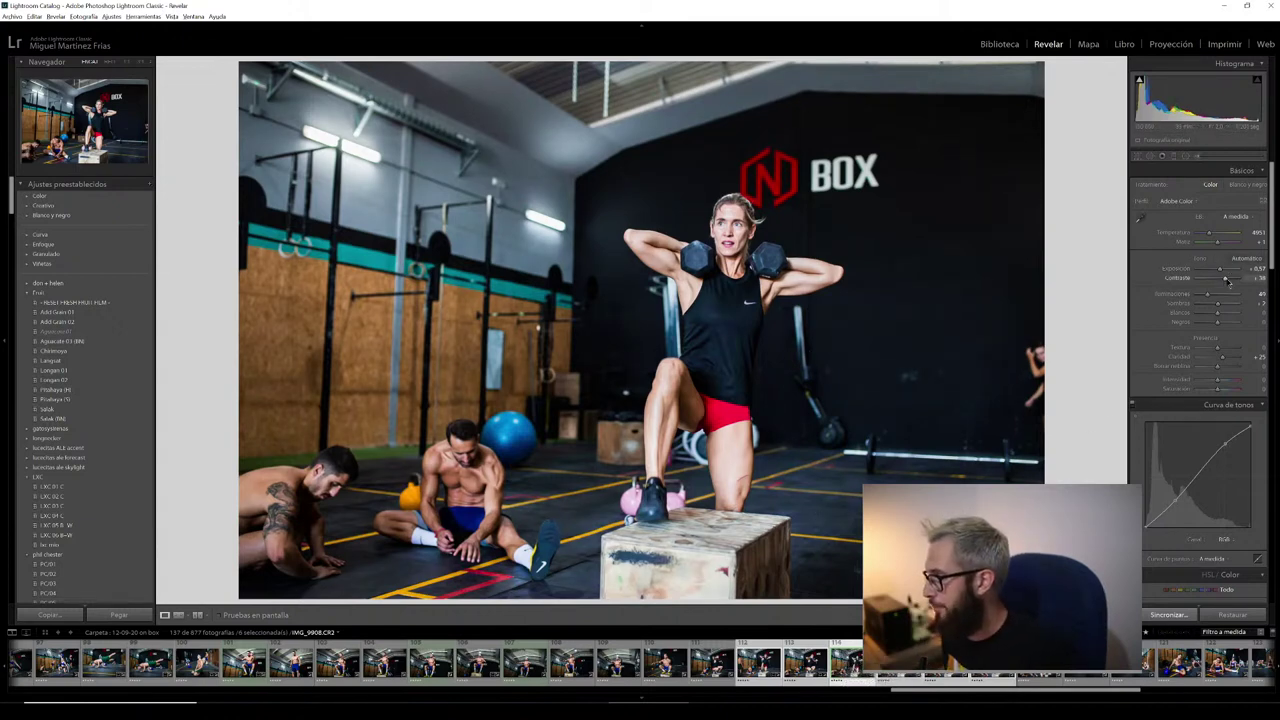
{"action": "left_click", "coordinate": [1139, 155]}
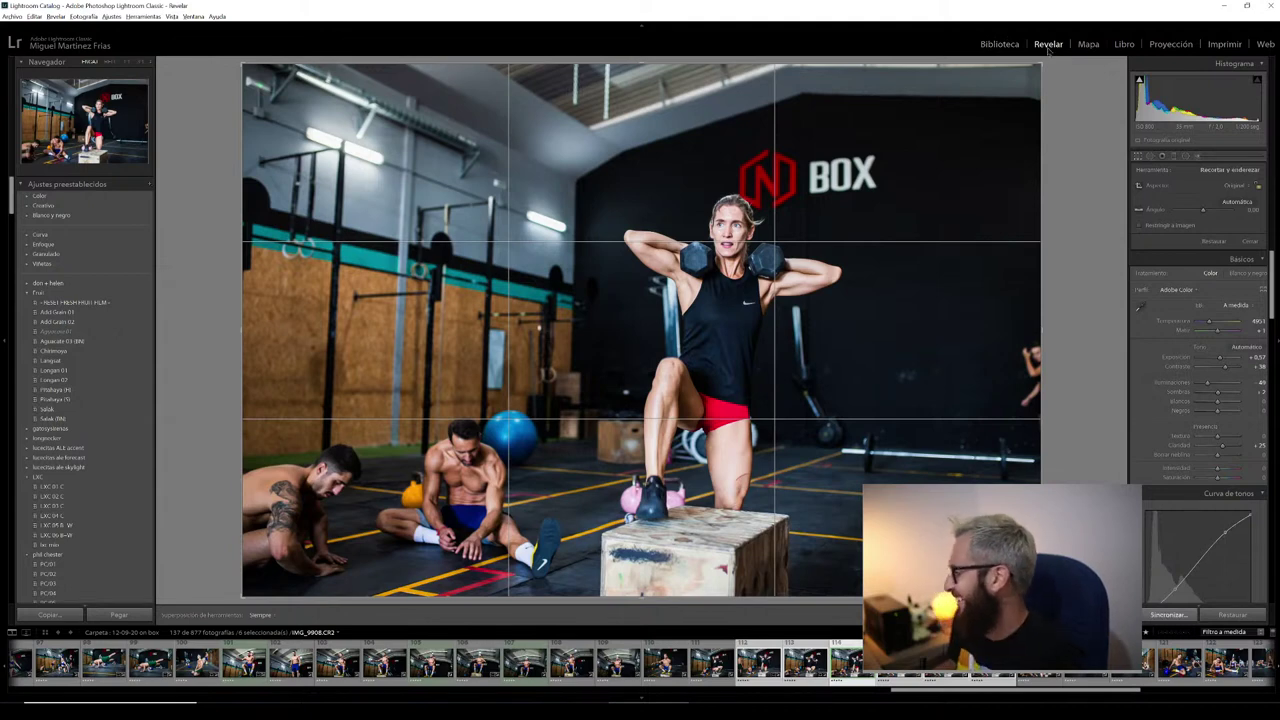
{"action": "left_click_drag", "start_coordinate": [1046, 50], "coordinate": [1040, 66]}
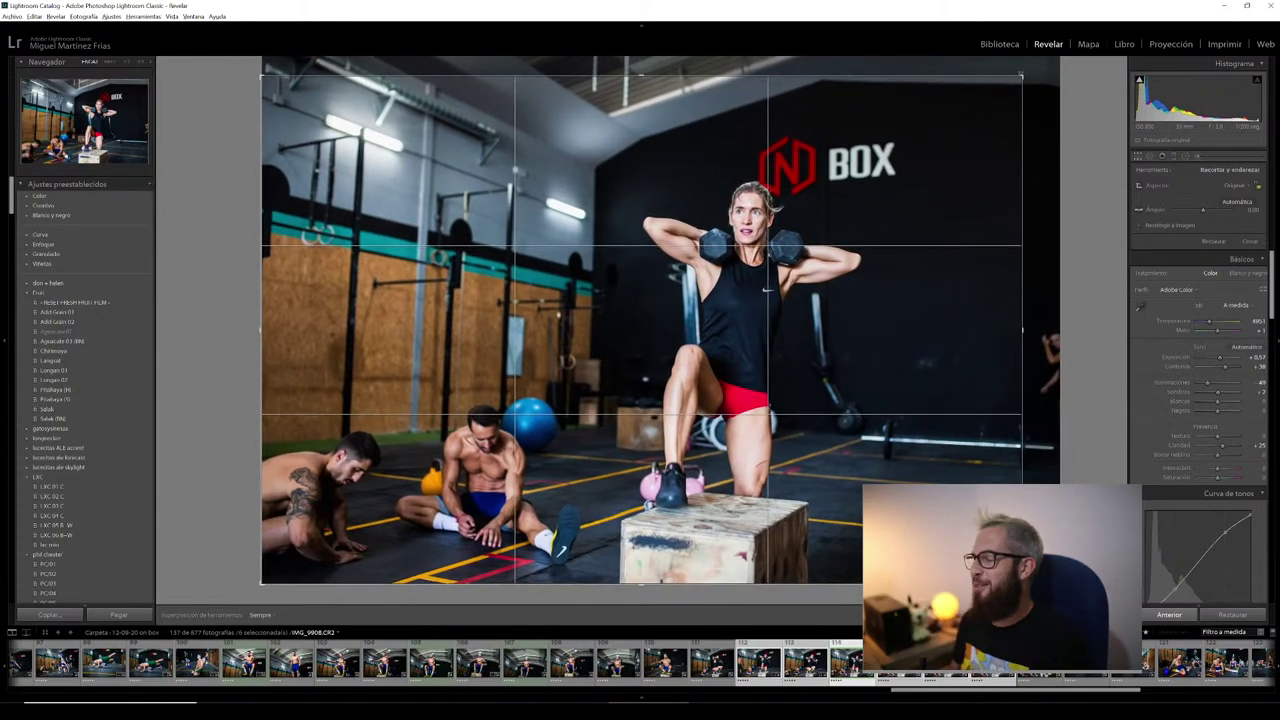
{"action": "left_click_drag", "start_coordinate": [1040, 66], "coordinate": [1024, 72]}
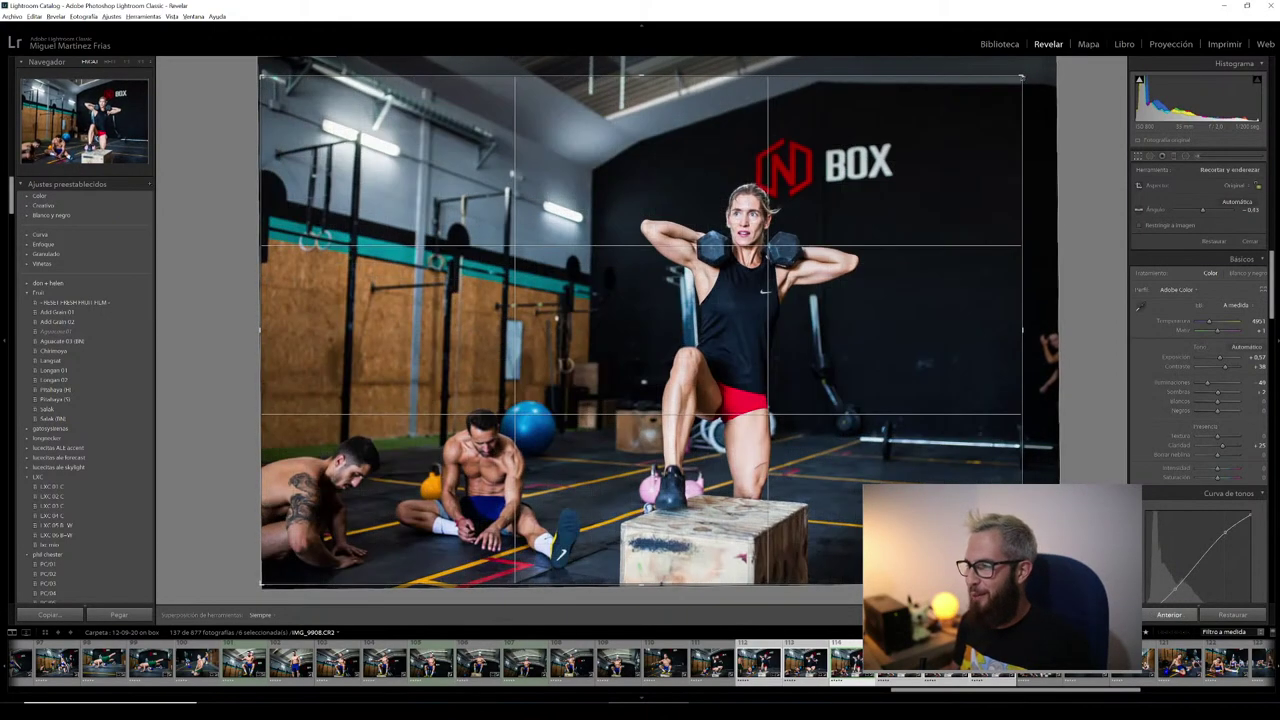
{"action": "key", "text": "Return"}
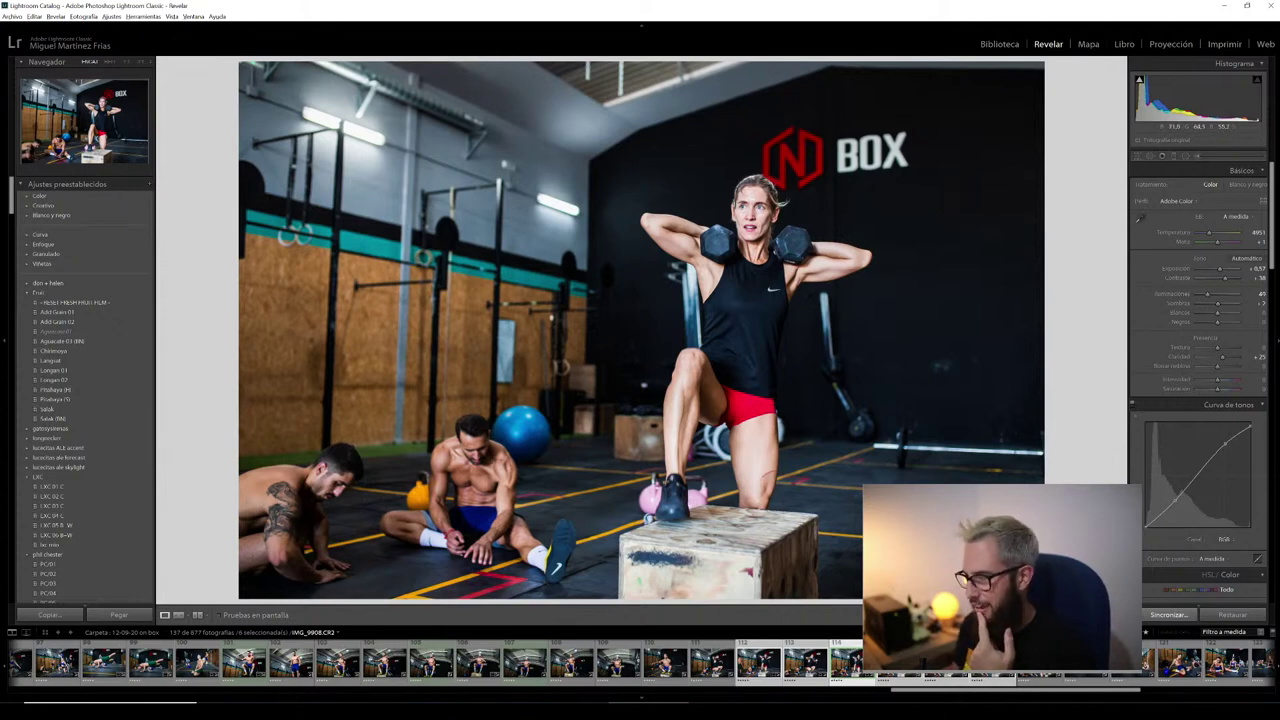
- Shift the photo right, narrow the crop from the top-right, then show the Library grid
{"action": "key", "text": "r"}
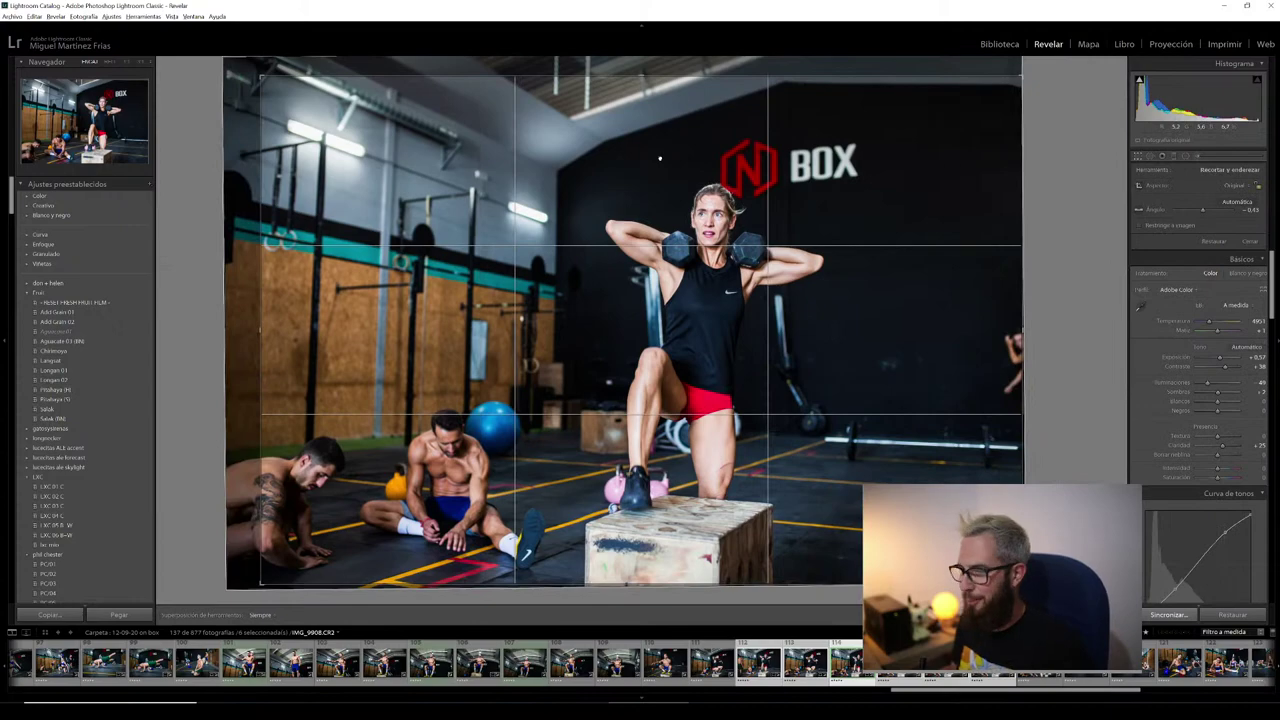
{"action": "left_click_drag", "start_coordinate": [660, 158], "coordinate": [670, 158]}
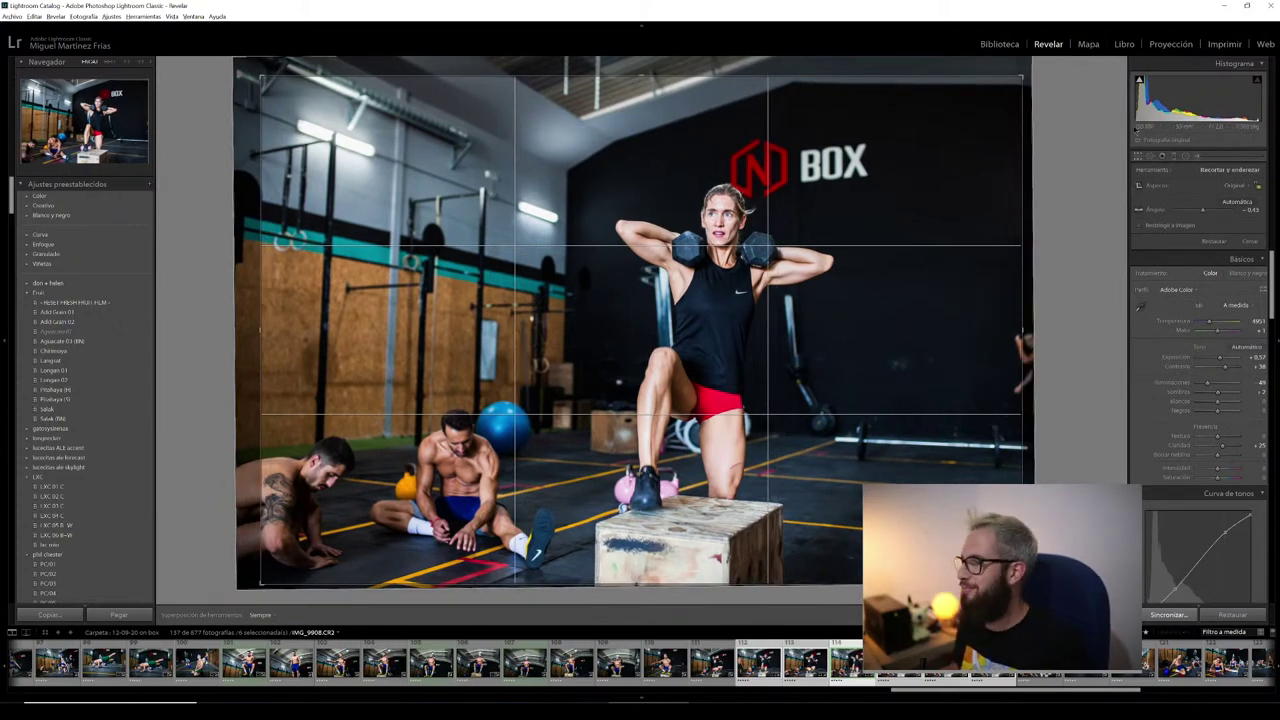
{"action": "left_click", "coordinate": [1138, 156]}
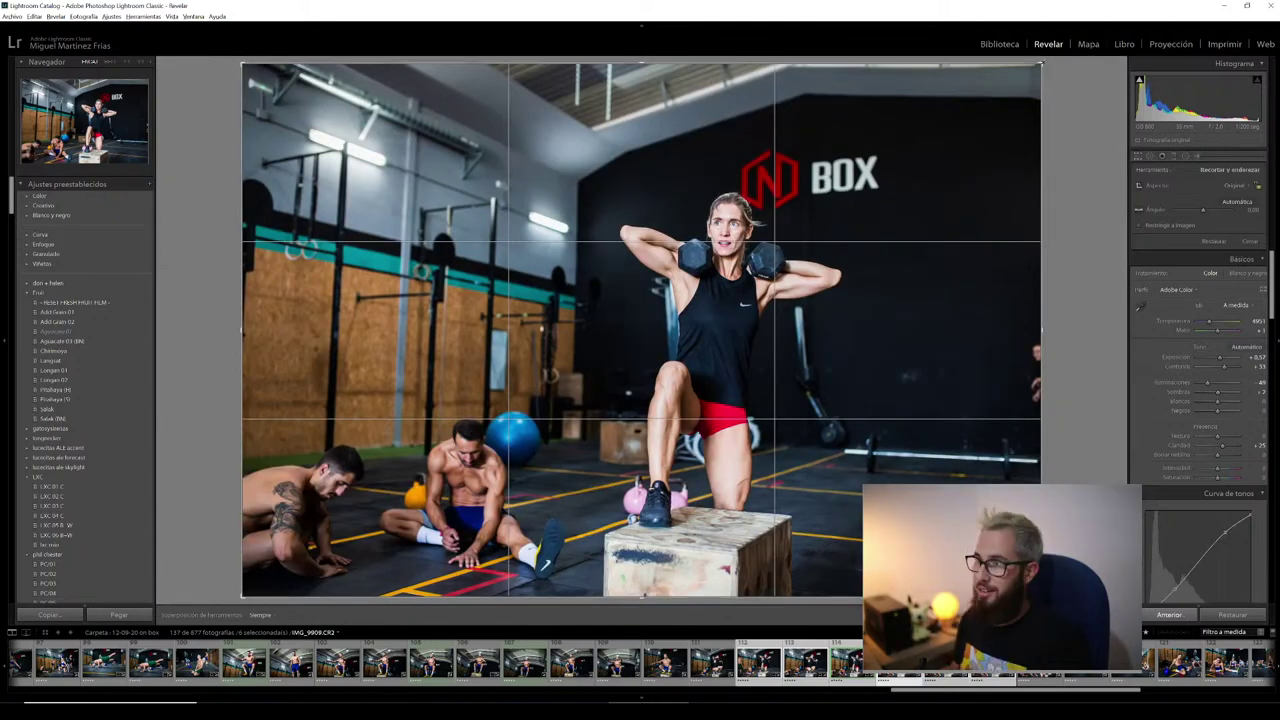
{"action": "left_click_drag", "start_coordinate": [1040, 66], "coordinate": [1022, 72]}
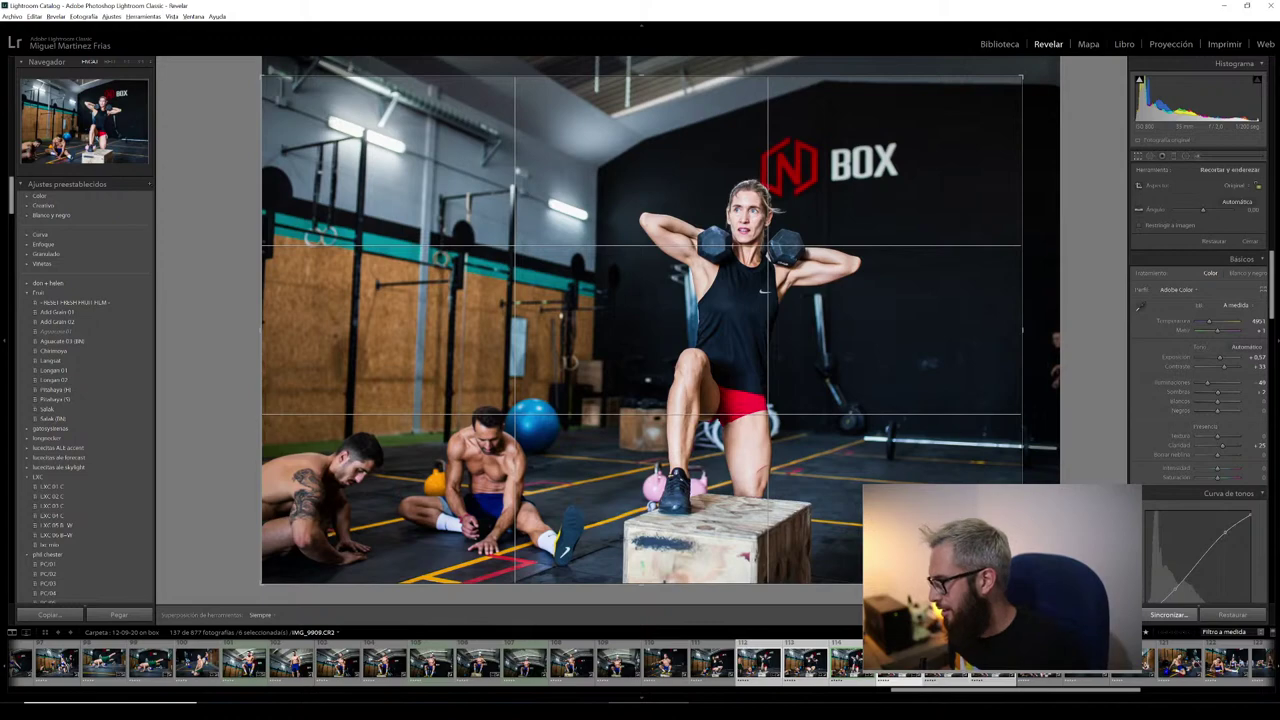
{"action": "key", "text": "Return"}
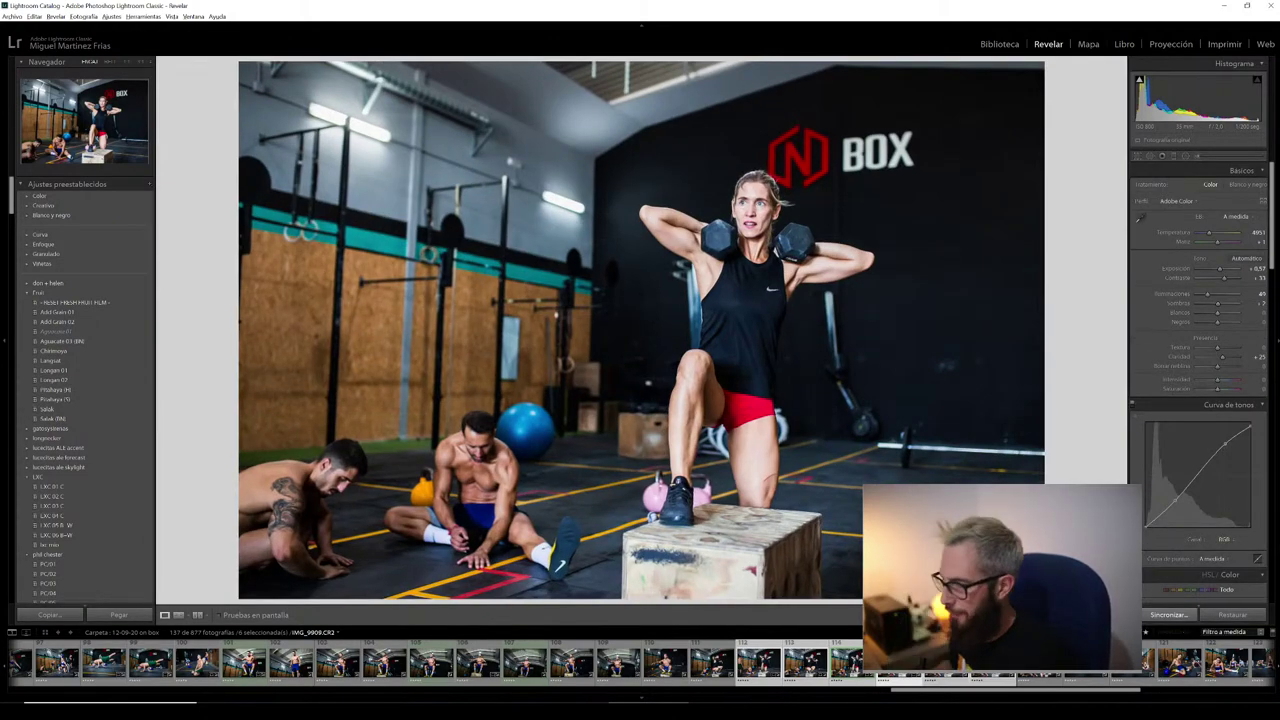
{"action": "key", "text": "g"}
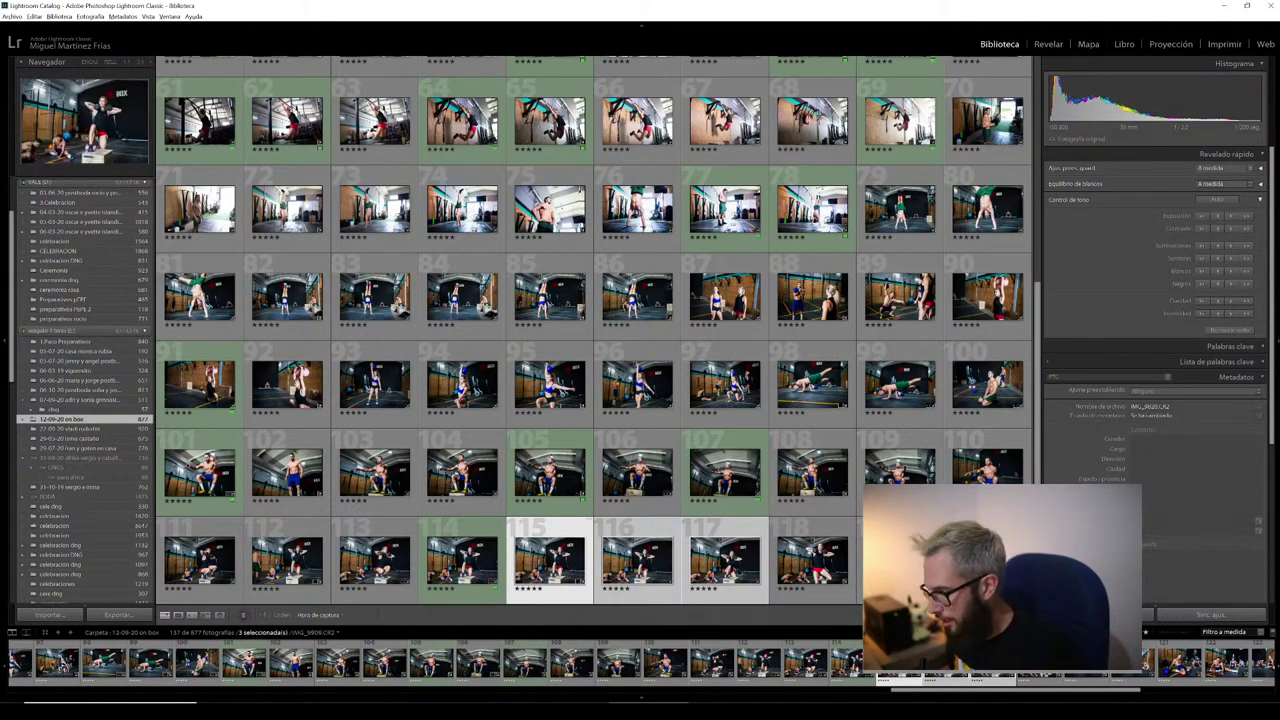
- Show cropped photo 115, the woman stepping onto the box, in Loupe view after checking the grid
{"action": "double_click", "coordinate": [544, 553]}
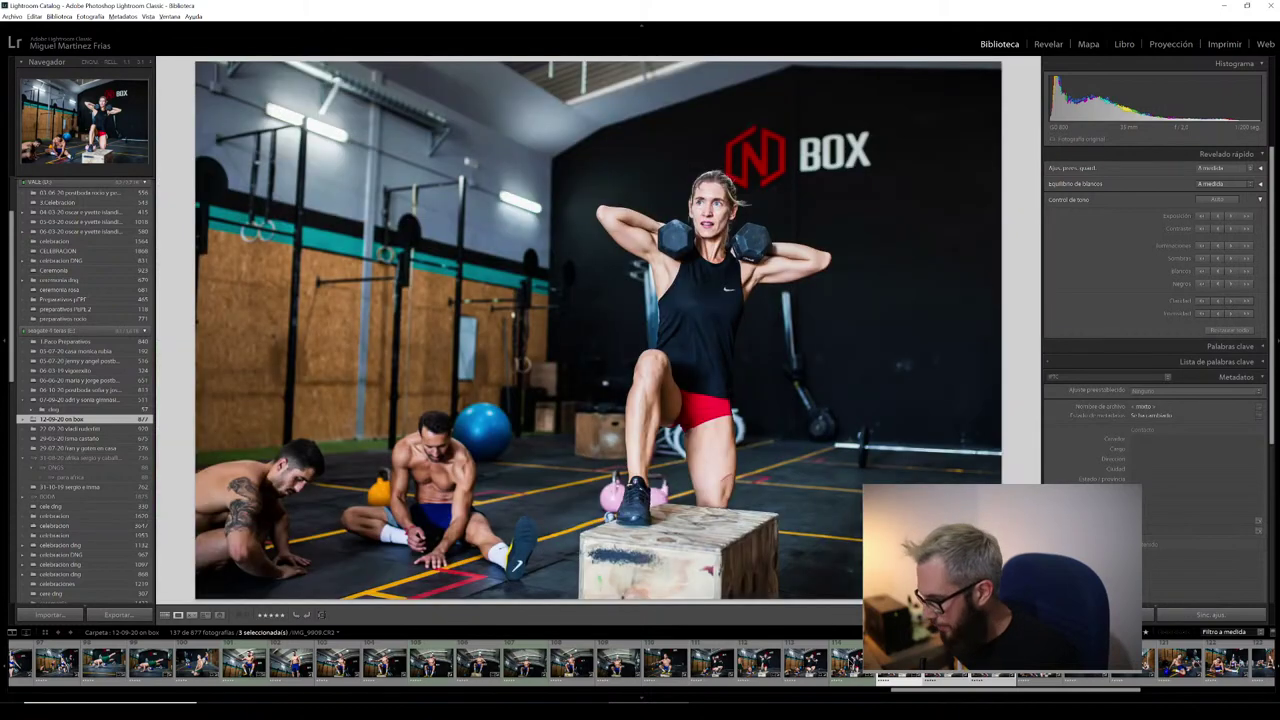
{"action": "key", "text": "g"}
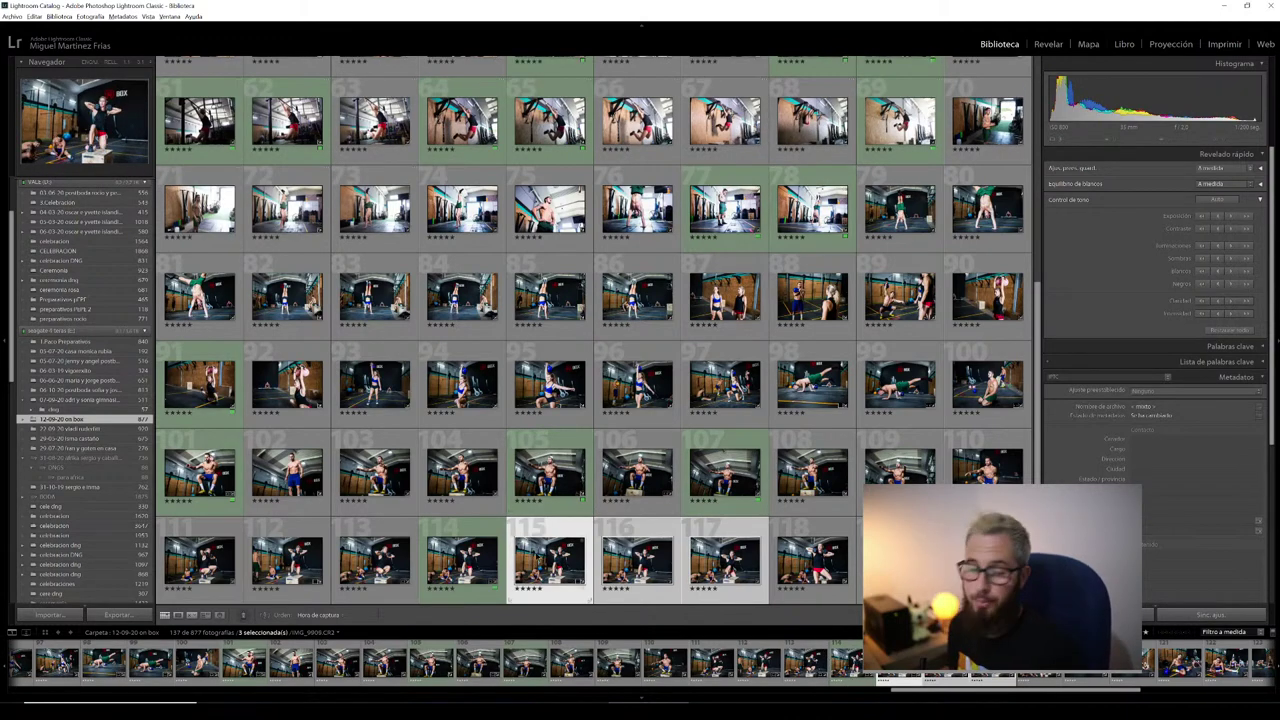
{"action": "double_click", "coordinate": [538, 550]}
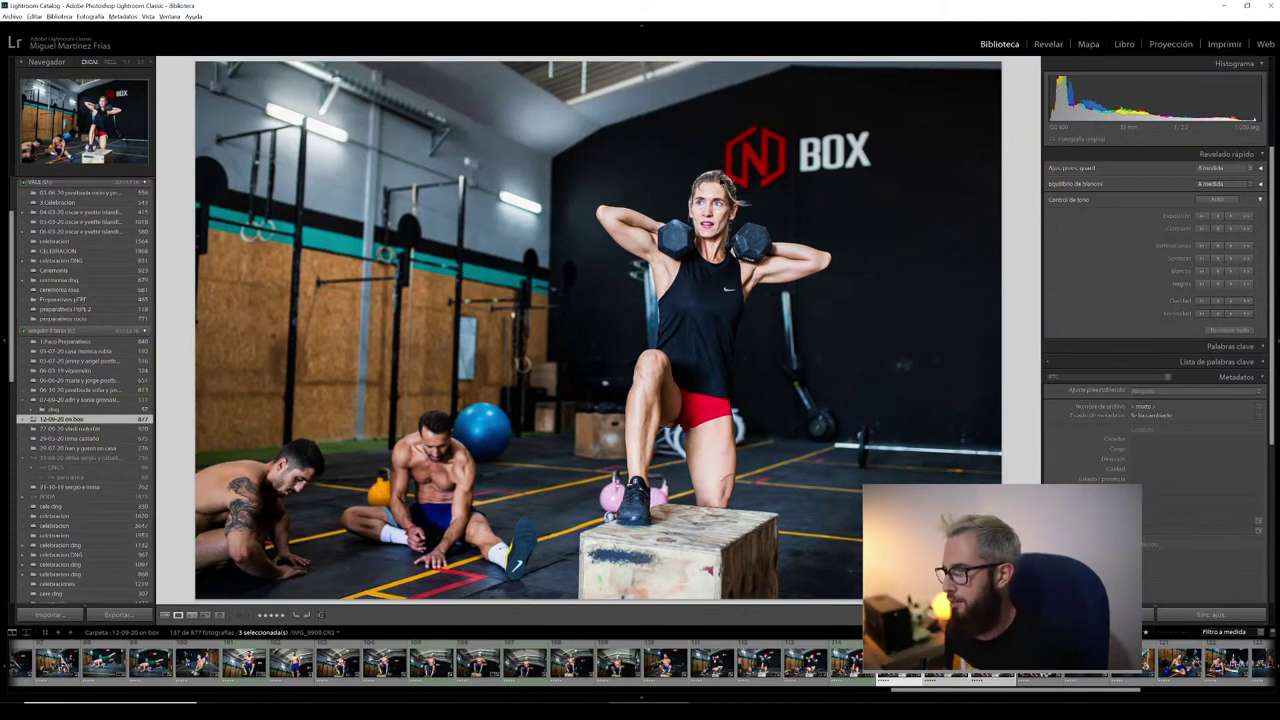
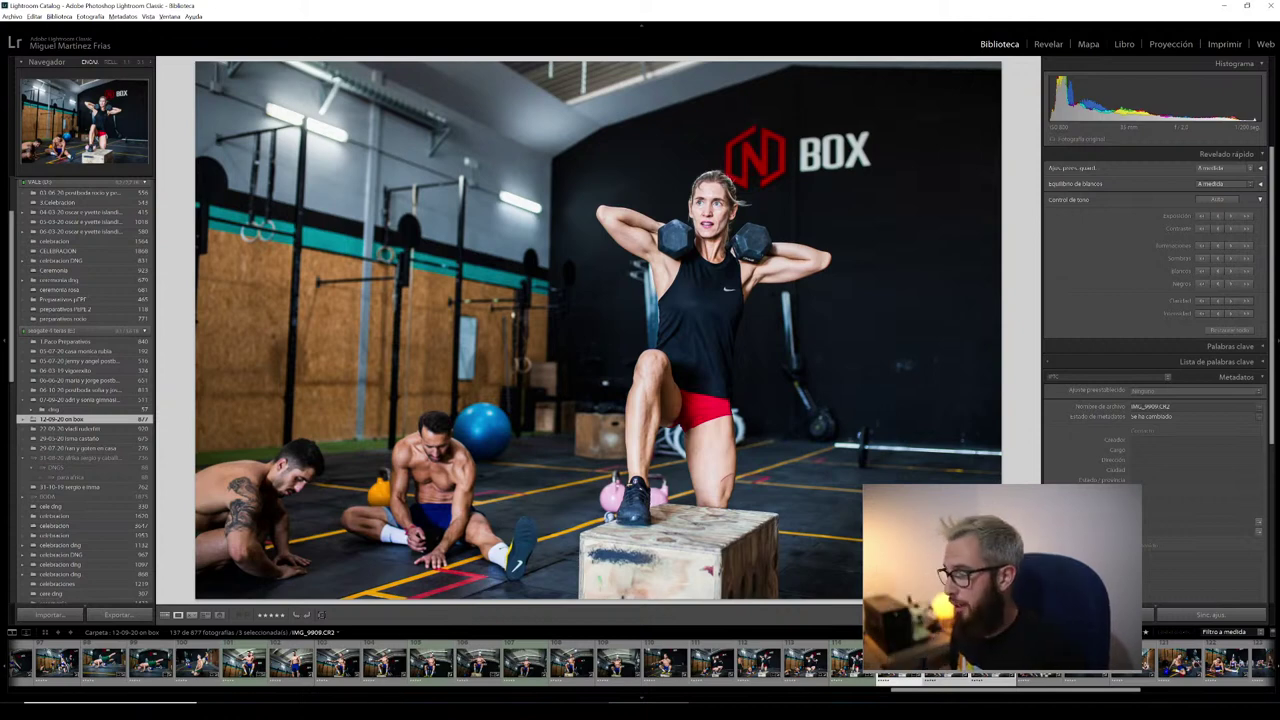
- Move to the dumbbell gym shot IMG_9910 and open it in Develop (Revelar)
{"action": "key", "text": "Right"}
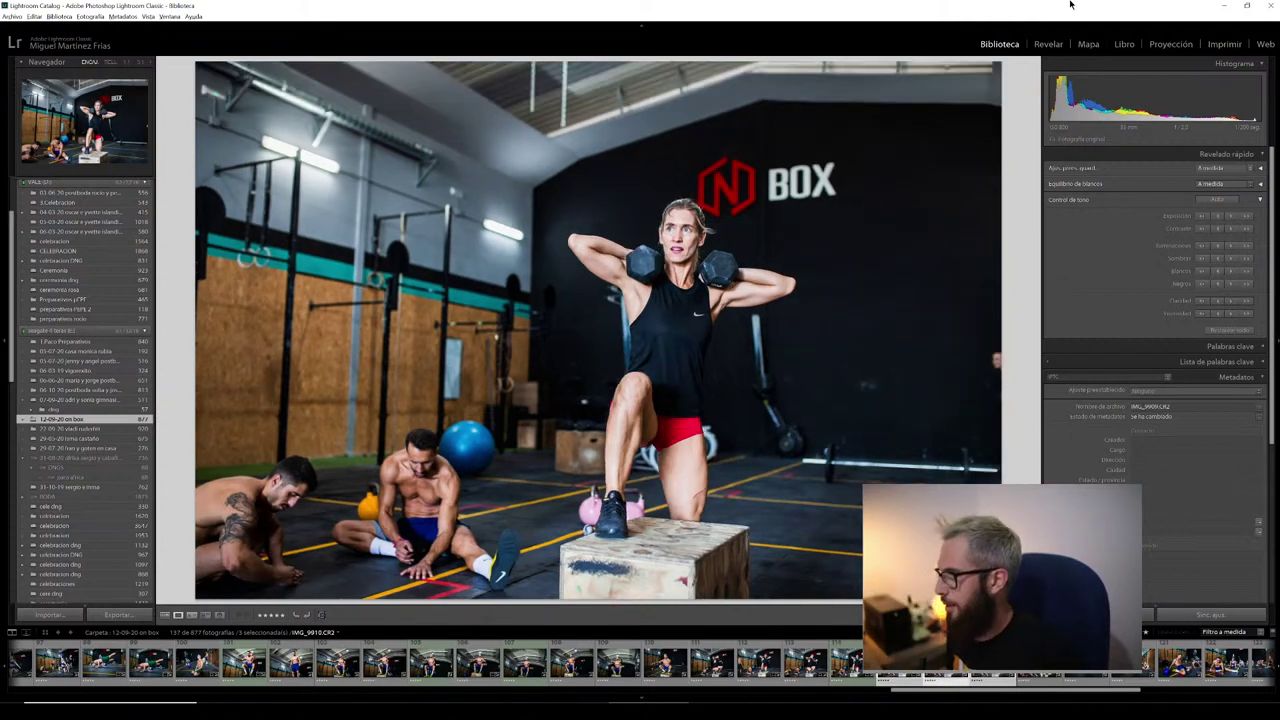
{"action": "left_click", "coordinate": [1042, 47]}
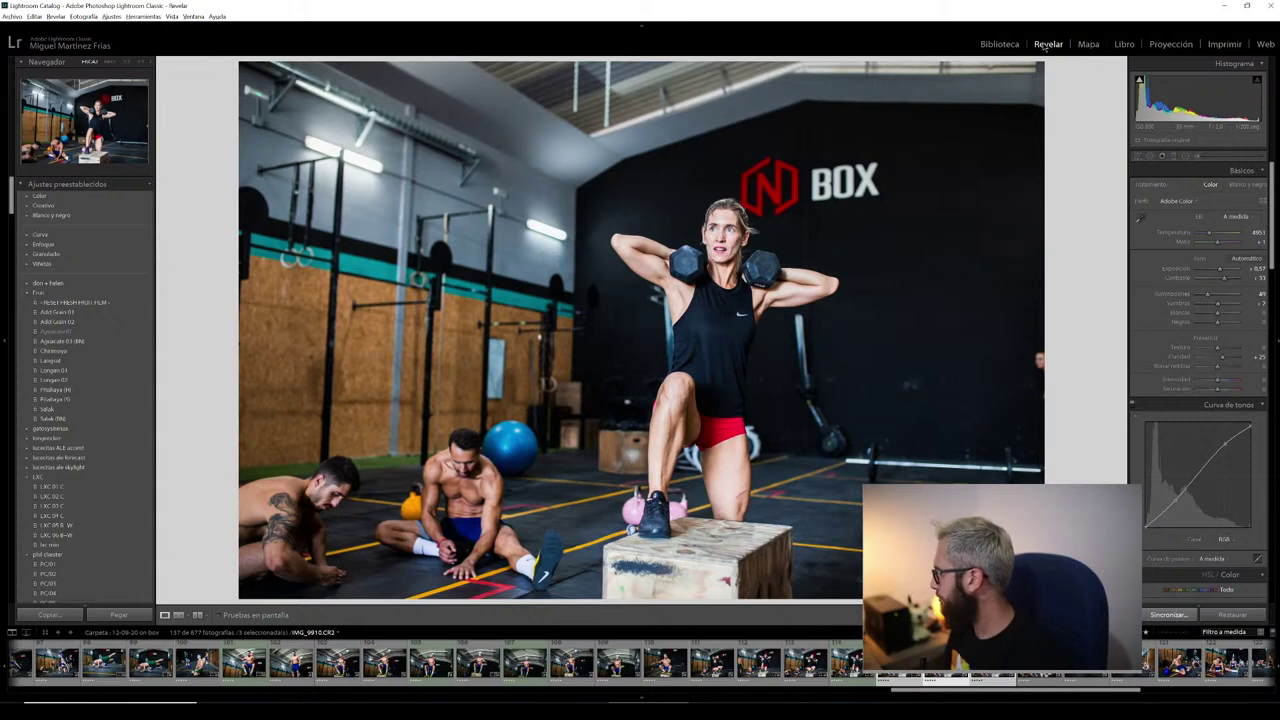
- Rotate the dumbbell shot slightly to level the gym, tighten the crop, and recheck it
{"action": "left_click", "coordinate": [1147, 158]}
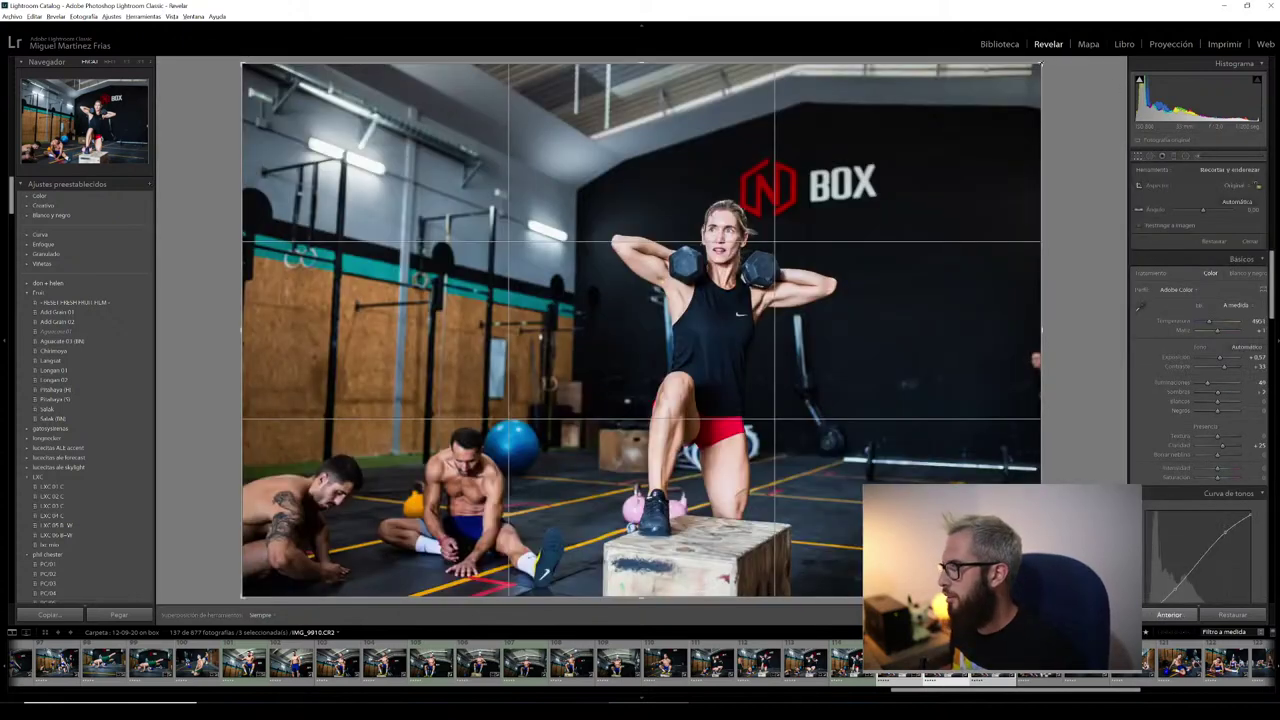
{"action": "left_click_drag", "start_coordinate": [1040, 330], "coordinate": [1011, 100]}
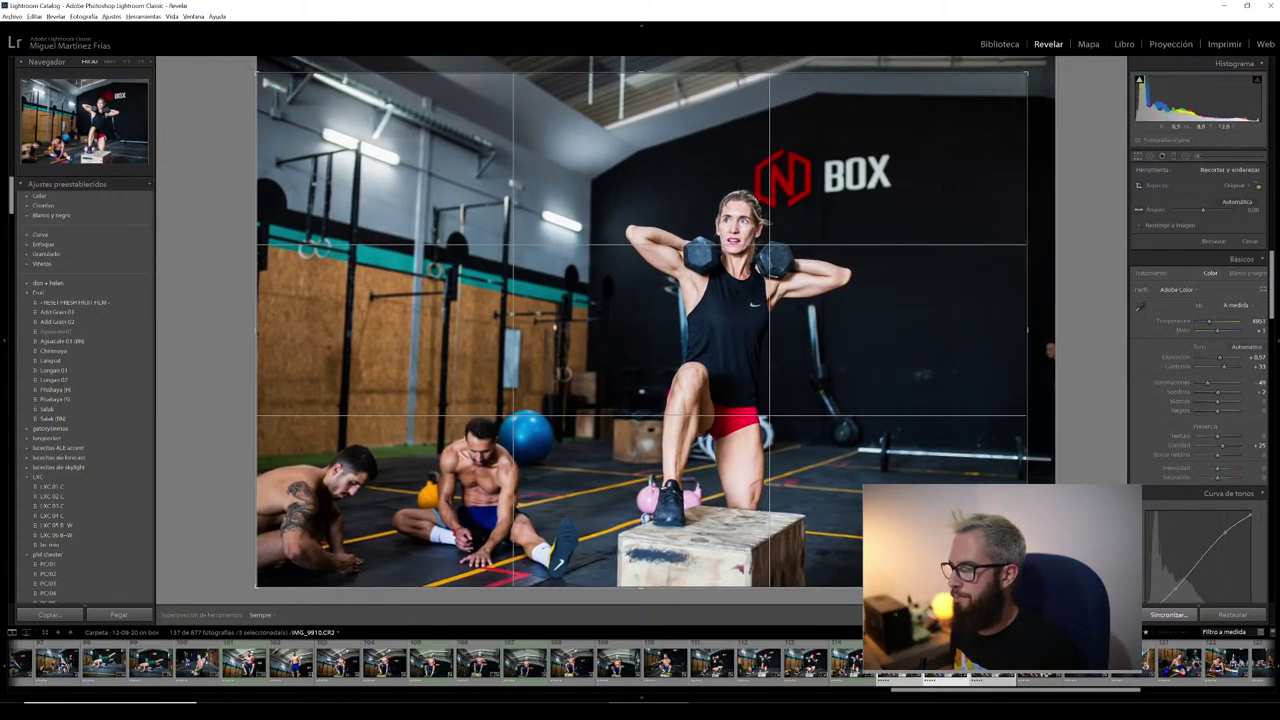
{"action": "key", "text": "Return"}
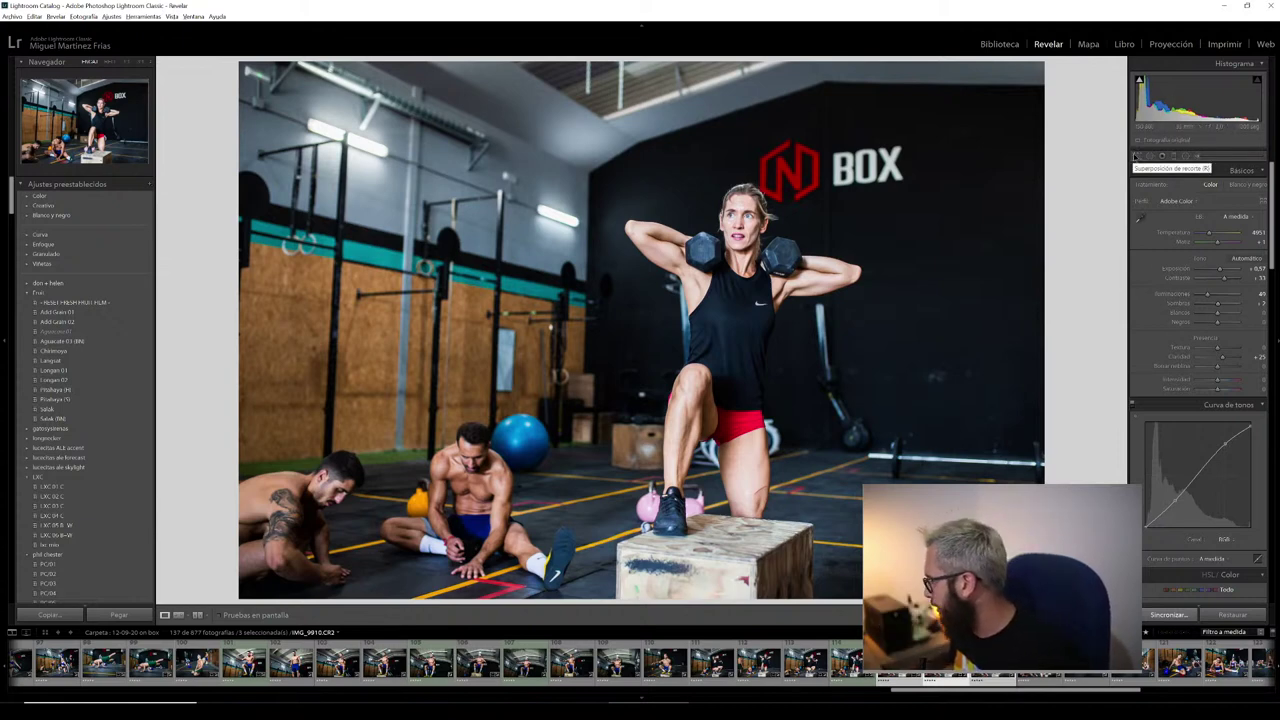
{"action": "left_click", "coordinate": [1137, 157]}
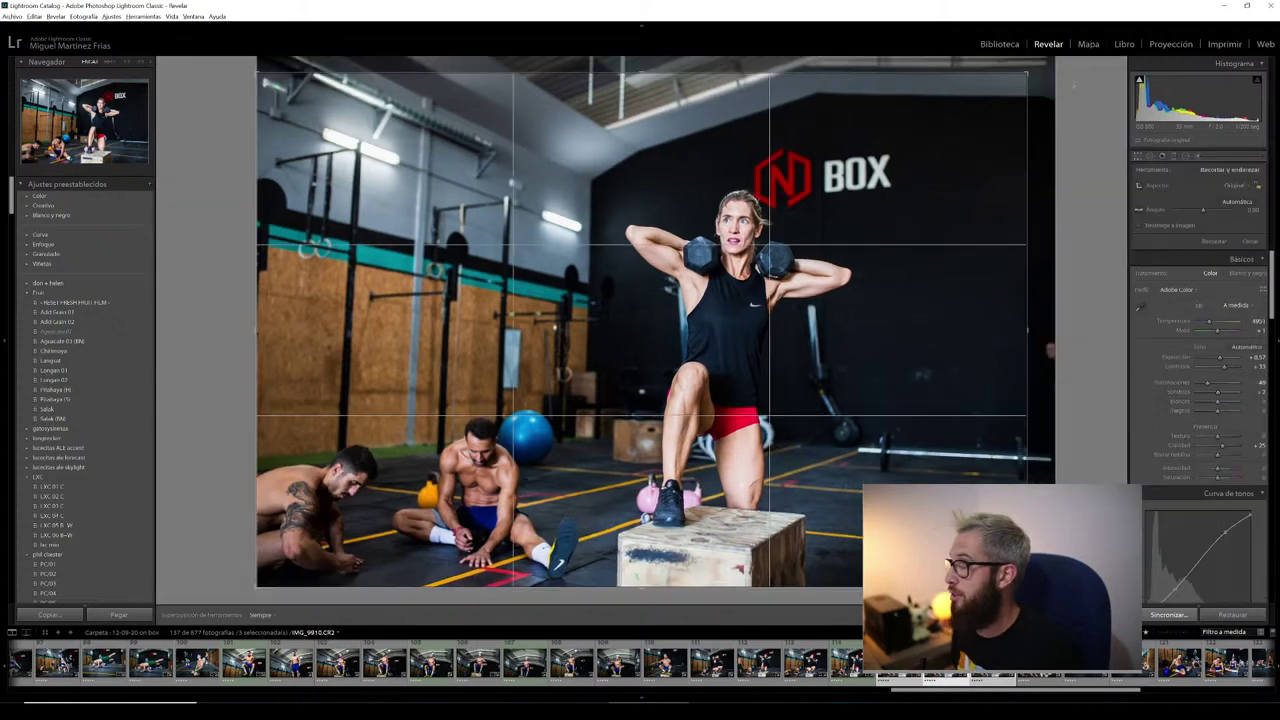
{"action": "key", "text": "r"}
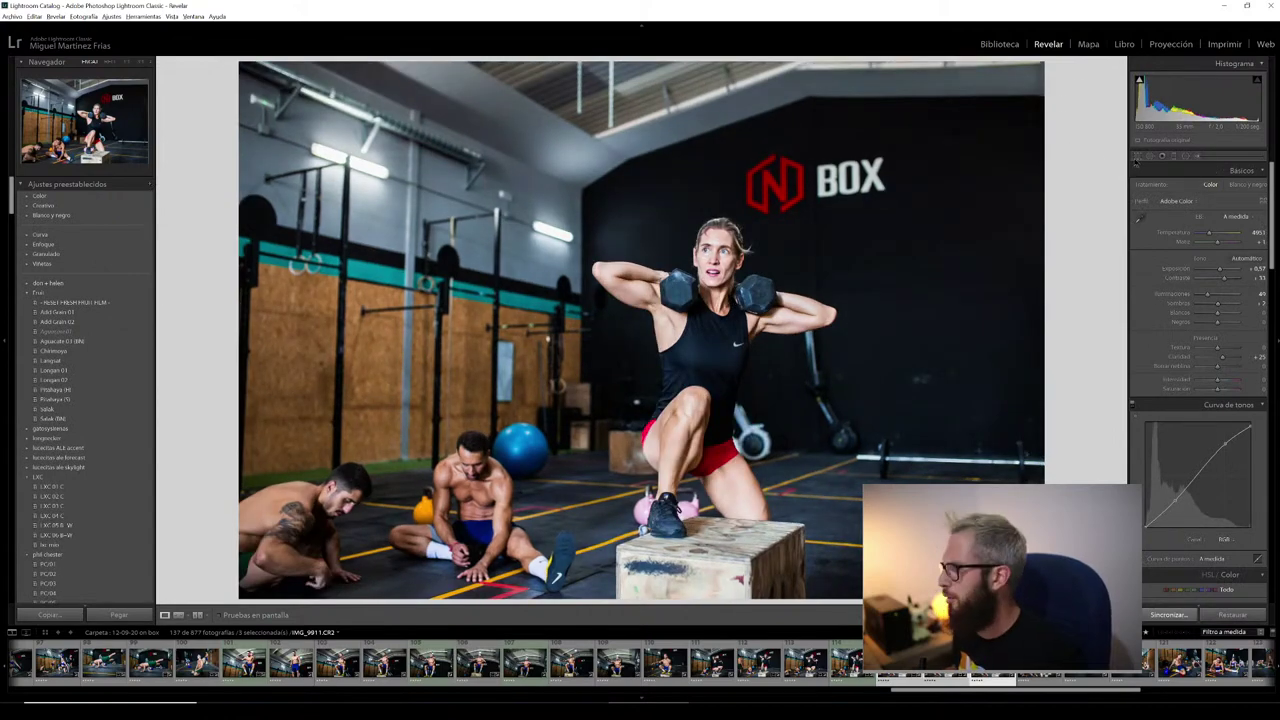
- Recrop IMG_9911, then fine-tune the exposure on the IMG_9916 close-up
{"action": "left_click", "coordinate": [1137, 157]}
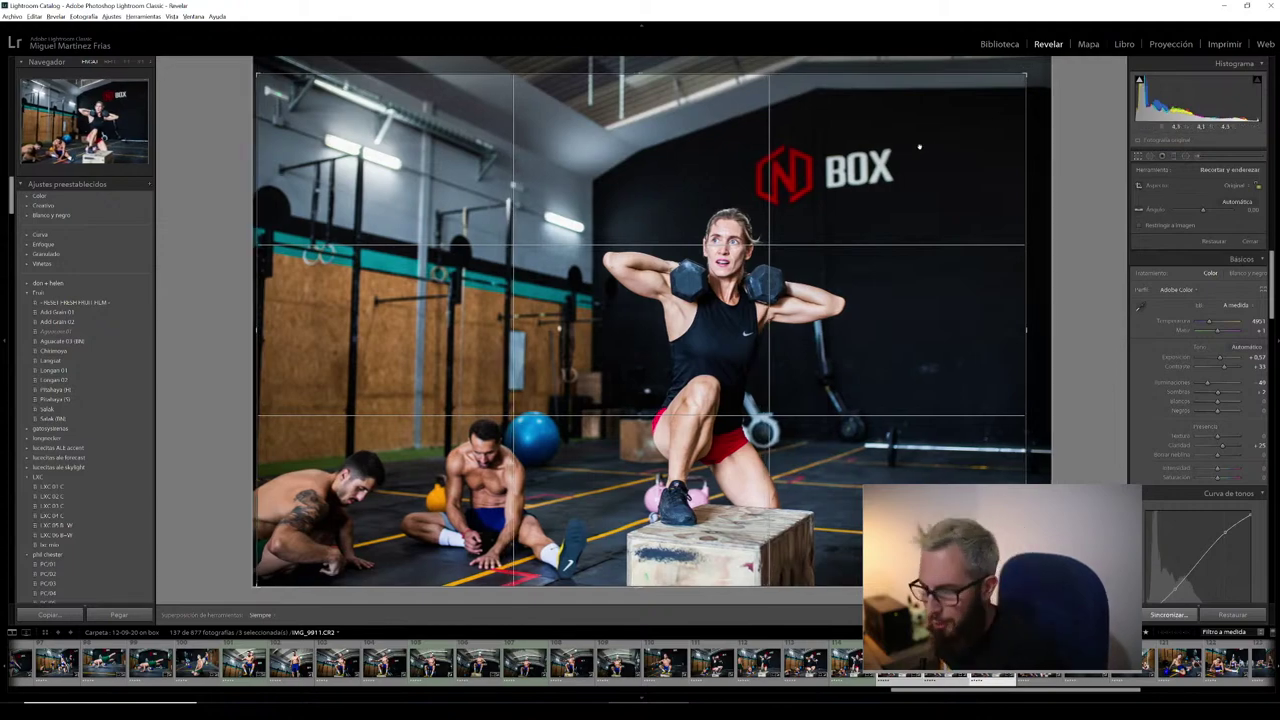
{"action": "key", "text": "r"}
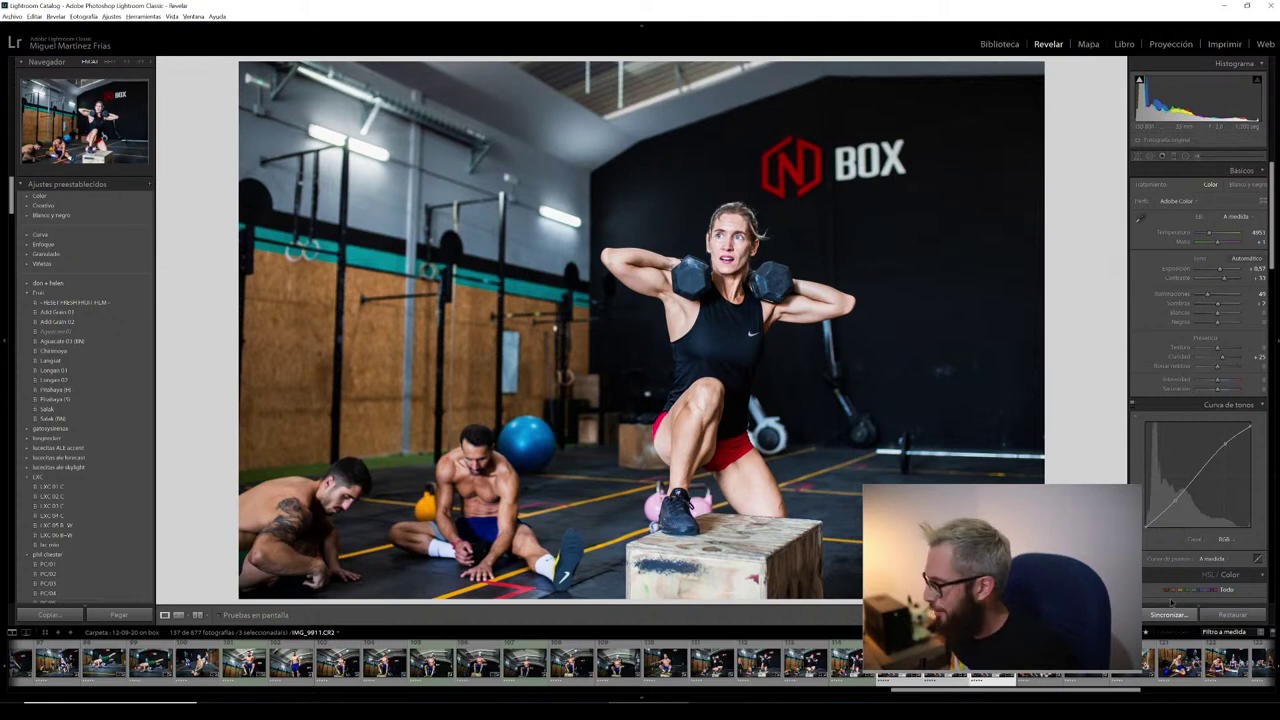
{"action": "key", "text": "Right"}
{"action": "key", "text": "Right"}
{"action": "key", "text": "Right"}
{"action": "key", "text": "Right"}
{"action": "key", "text": "Right"}
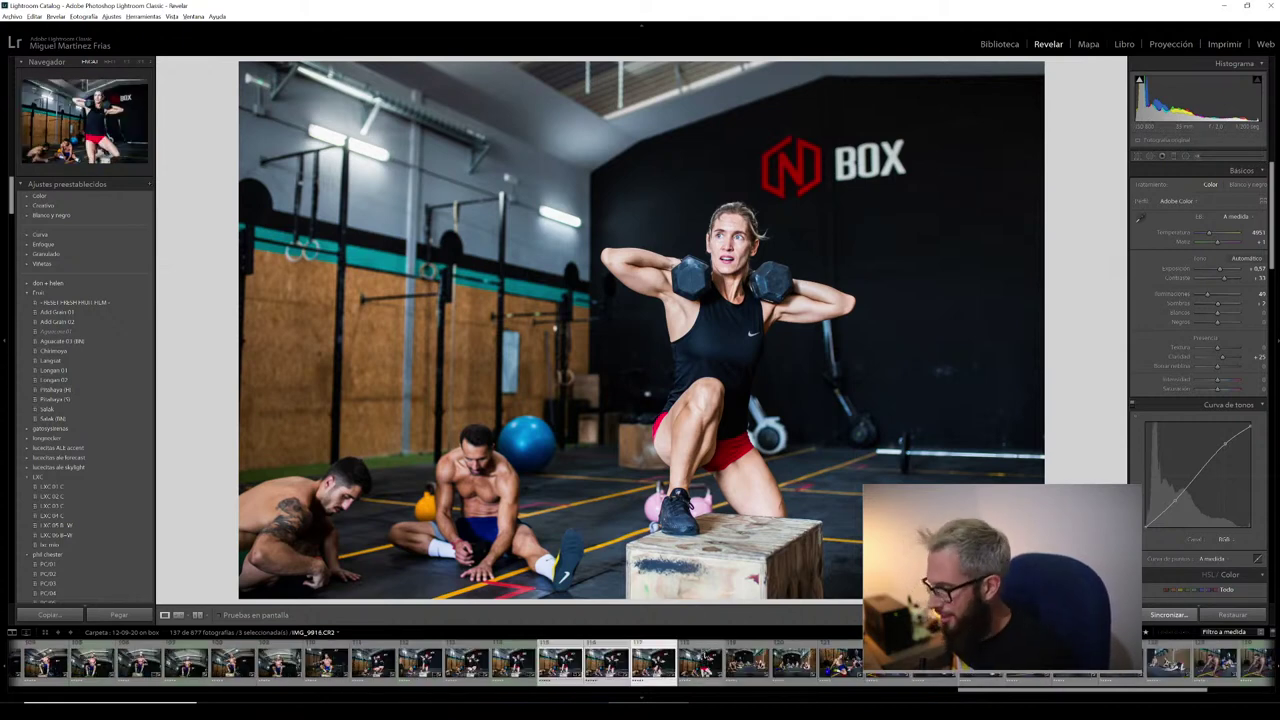
{"action": "key", "text": "Right"}
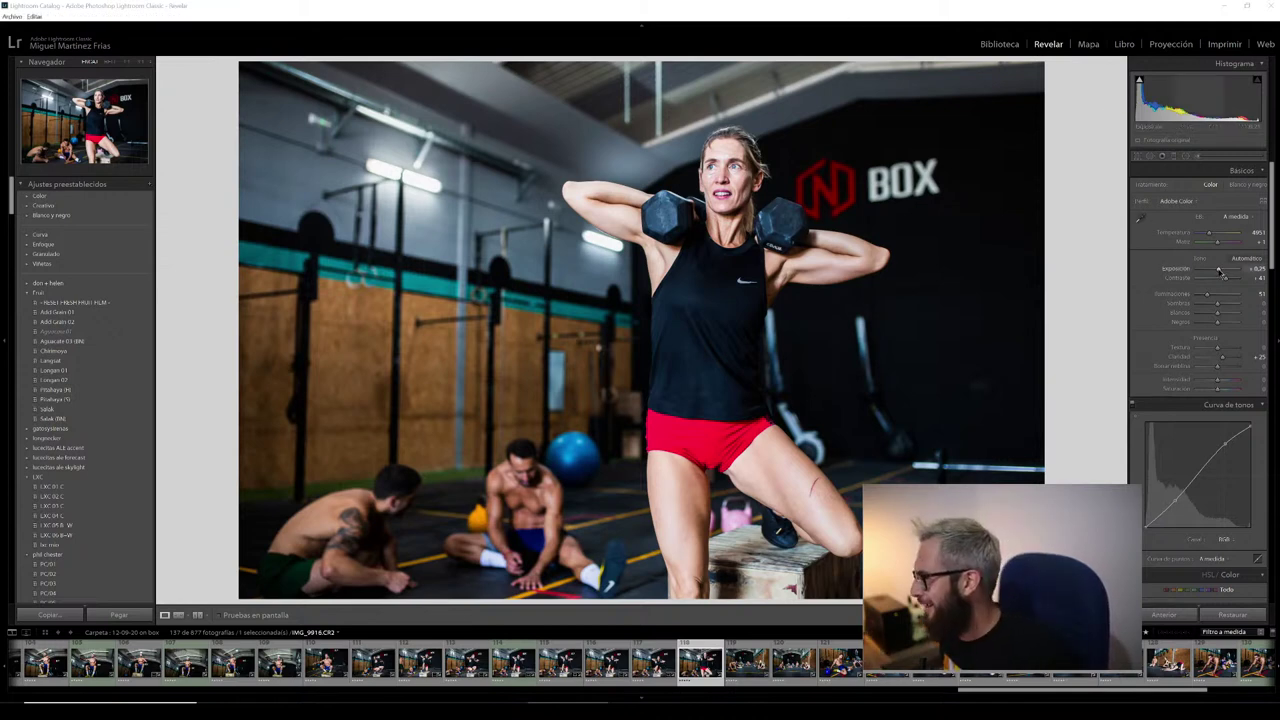
{"action": "left_click_drag", "start_coordinate": [1219, 271], "coordinate": [1220, 279]}
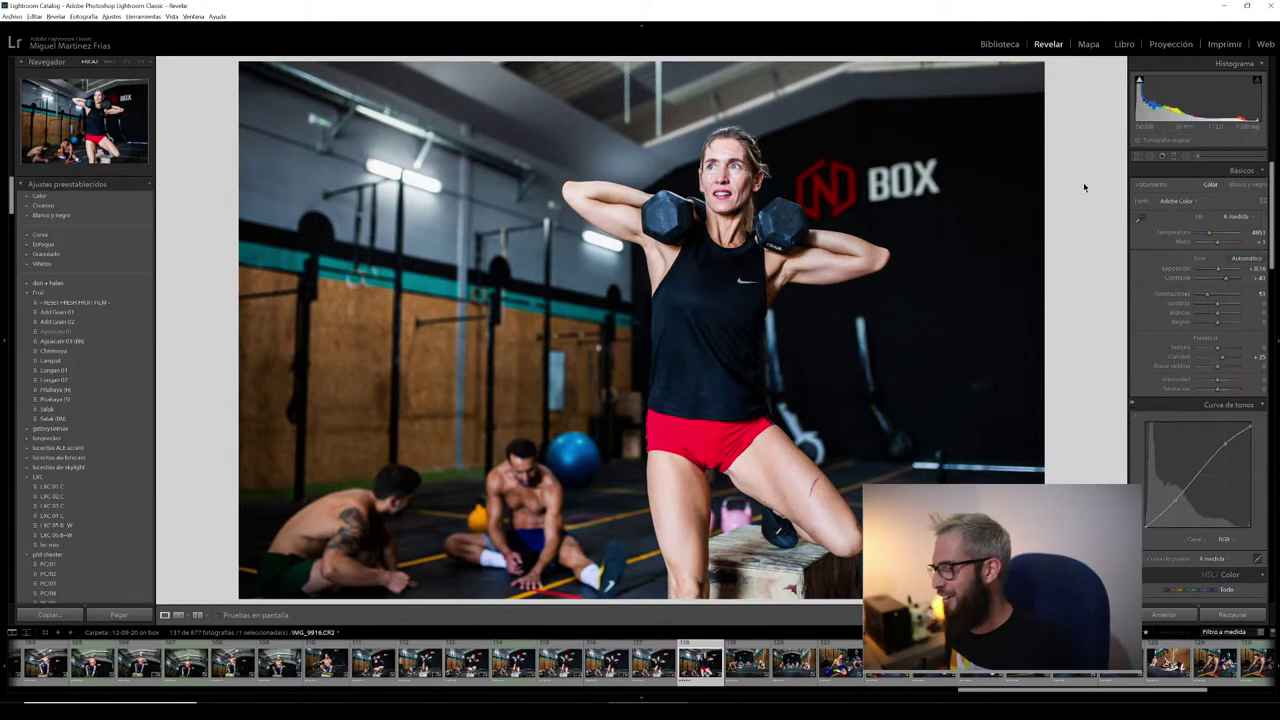
{"action": "key", "text": "Right"}
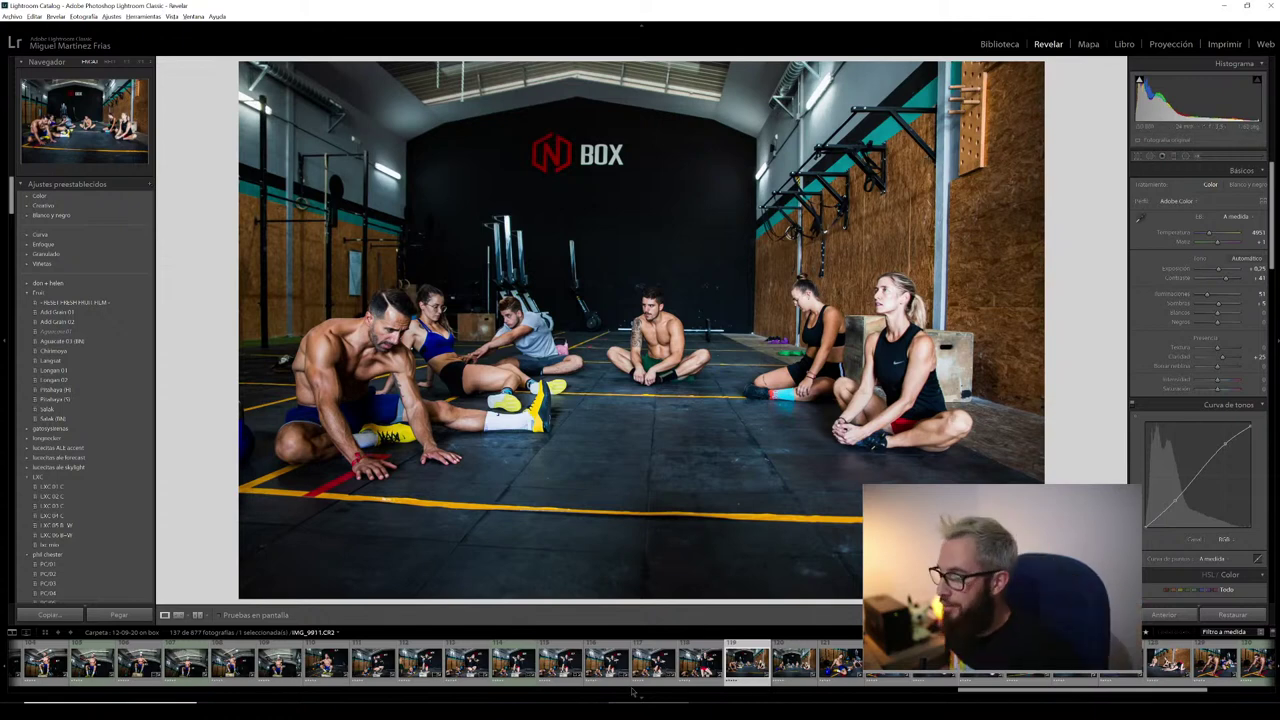
- Open the handstand photo IMG_9724 from the filmstrip and nudge its exposure
{"action": "scroll", "coordinate": [632, 690], "scroll_direction": "up", "scroll_amount": 5}
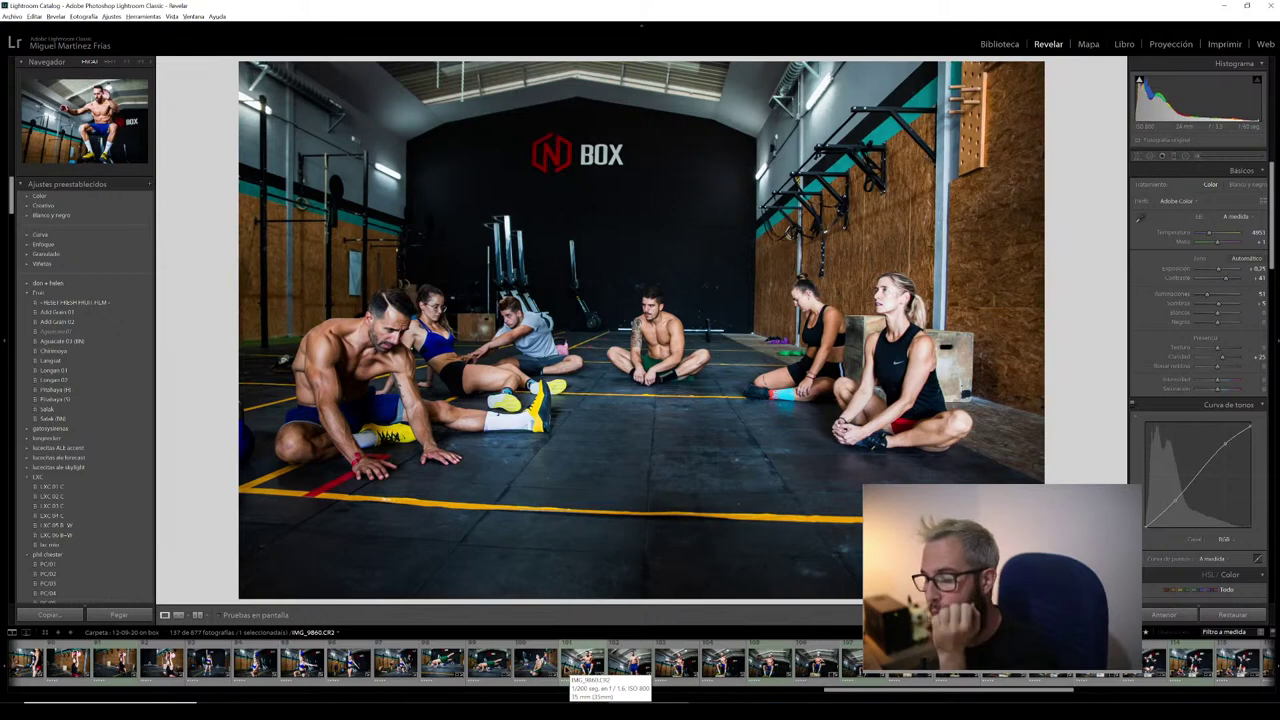
{"action": "scroll", "coordinate": [575, 672], "scroll_direction": "up", "scroll_amount": 3}
{"action": "left_click", "coordinate": [418, 662]}
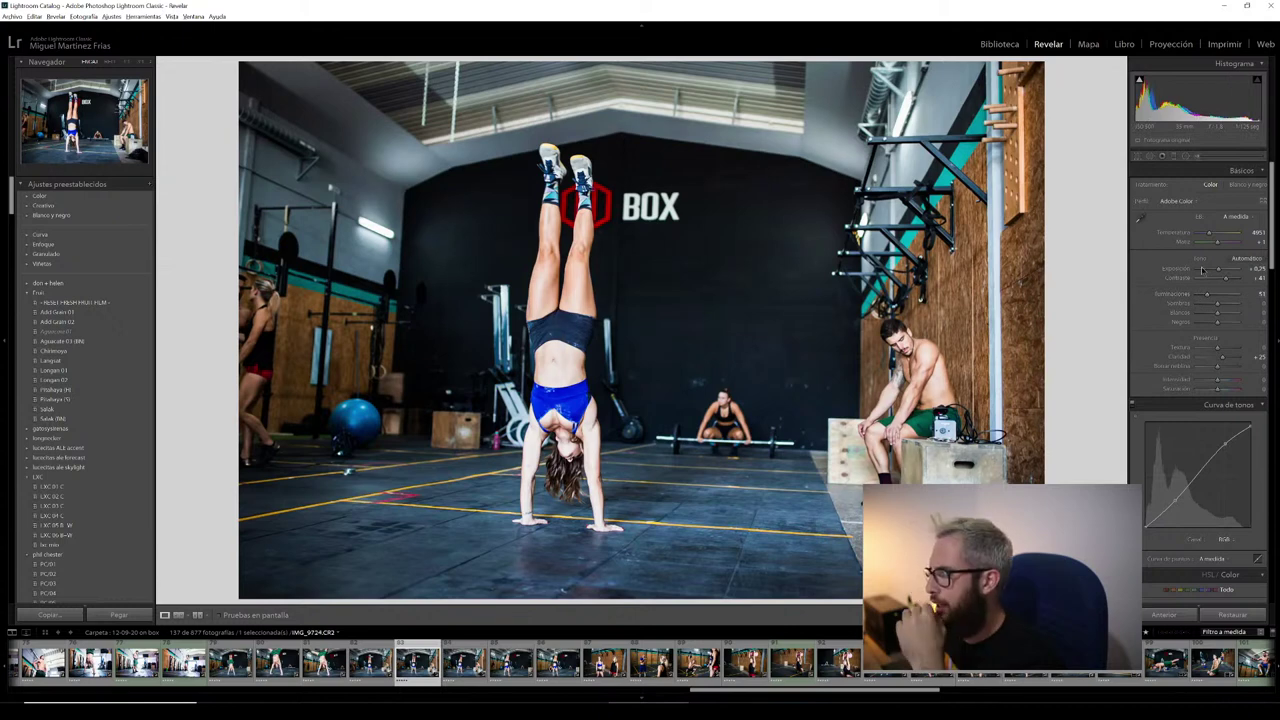
{"action": "left_click_drag", "start_coordinate": [1203, 270], "coordinate": [1220, 273]}
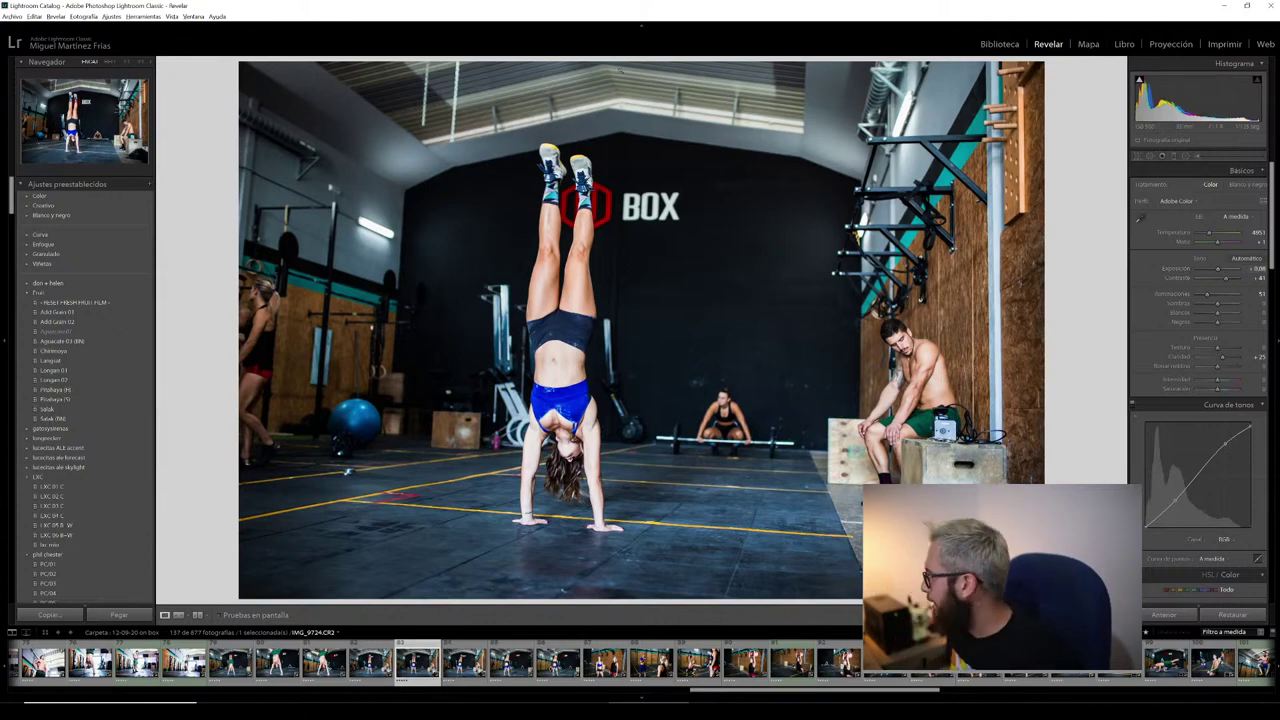
{"action": "left_click", "coordinate": [1139, 157]}
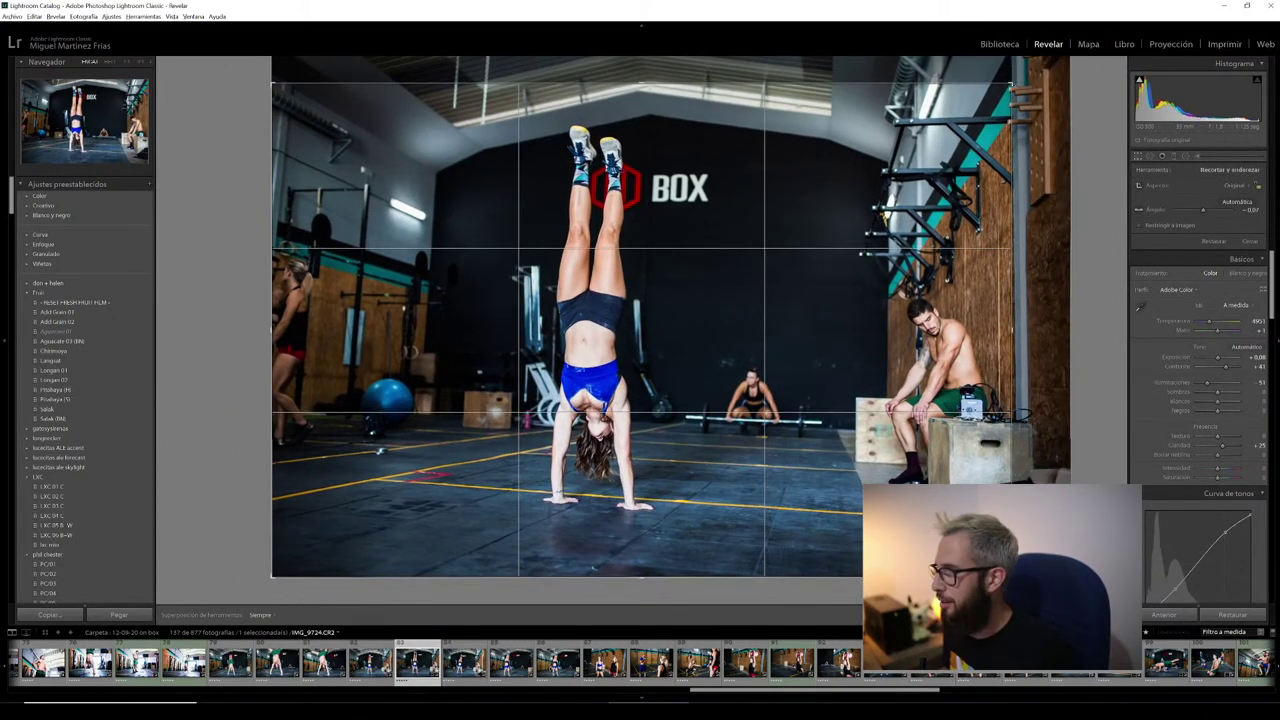
- Widen the handstand crop frame slightly toward the top right, apply it, and review it
{"action": "left_click_drag", "start_coordinate": [1019, 78], "coordinate": [1027, 71]}
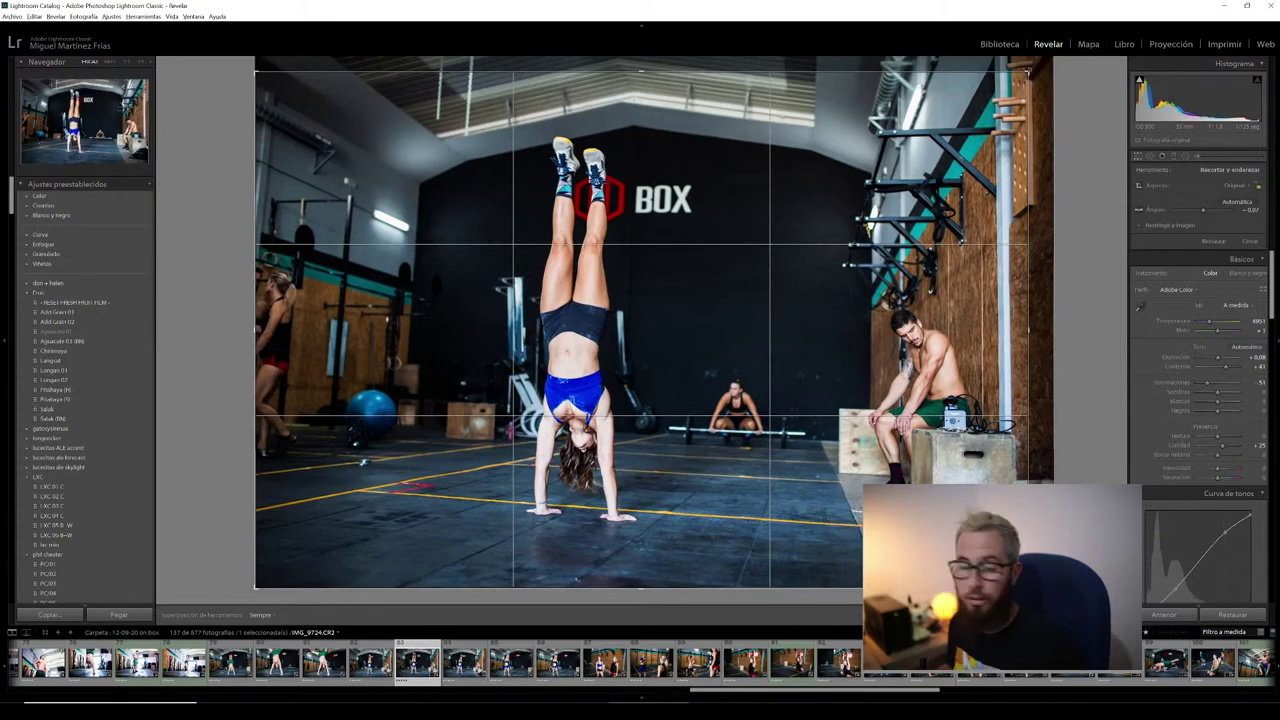
{"action": "left_click", "coordinate": [1027, 71]}
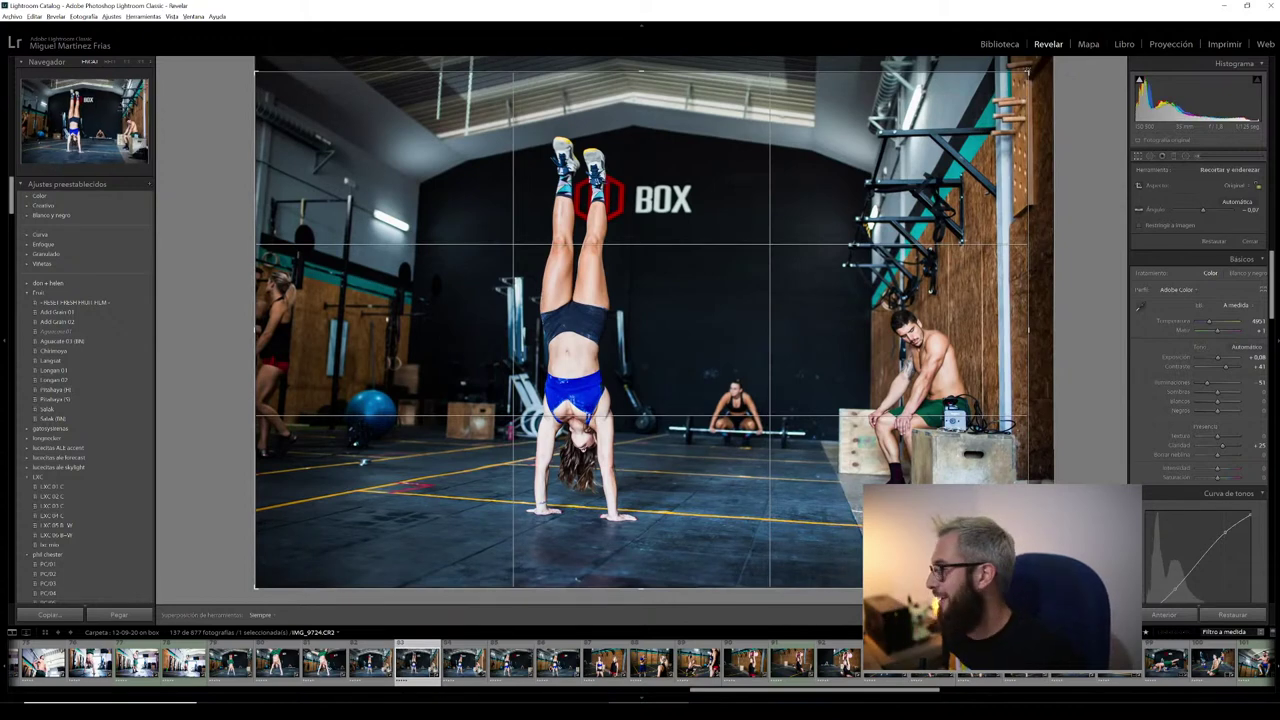
{"action": "left_click_drag", "start_coordinate": [1027, 71], "coordinate": [1036, 66]}
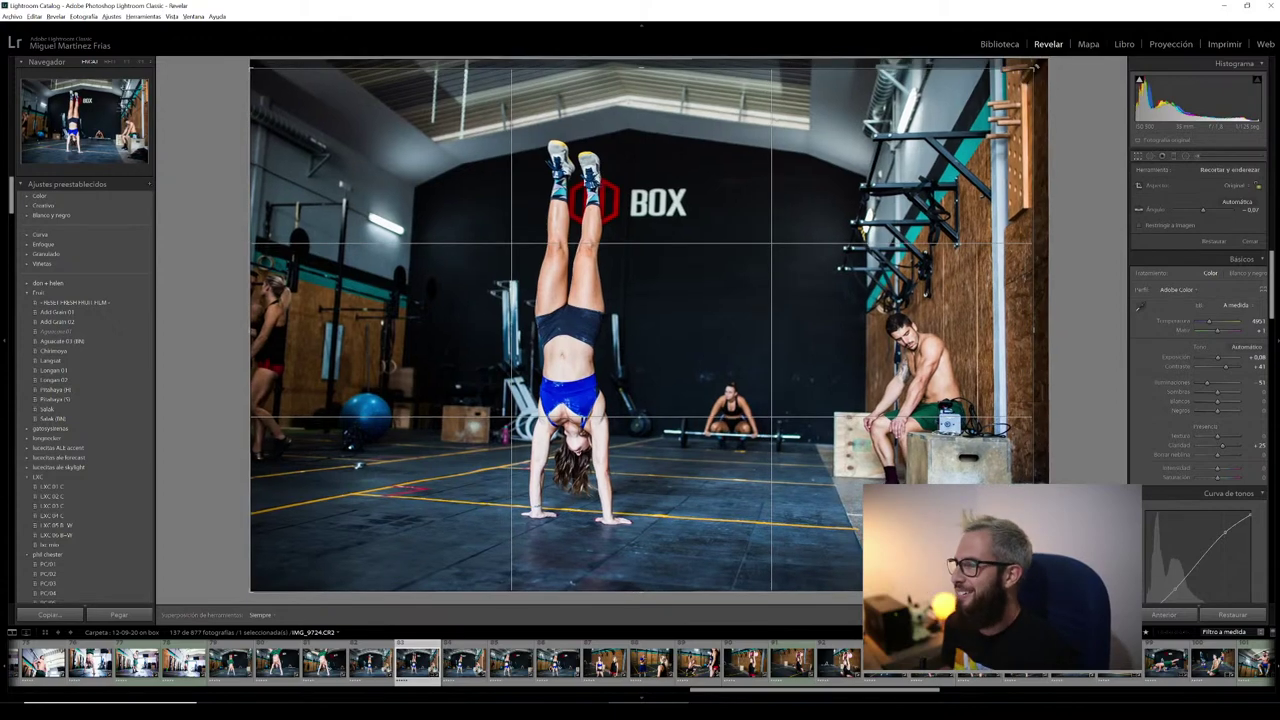
{"action": "key", "text": "Return"}
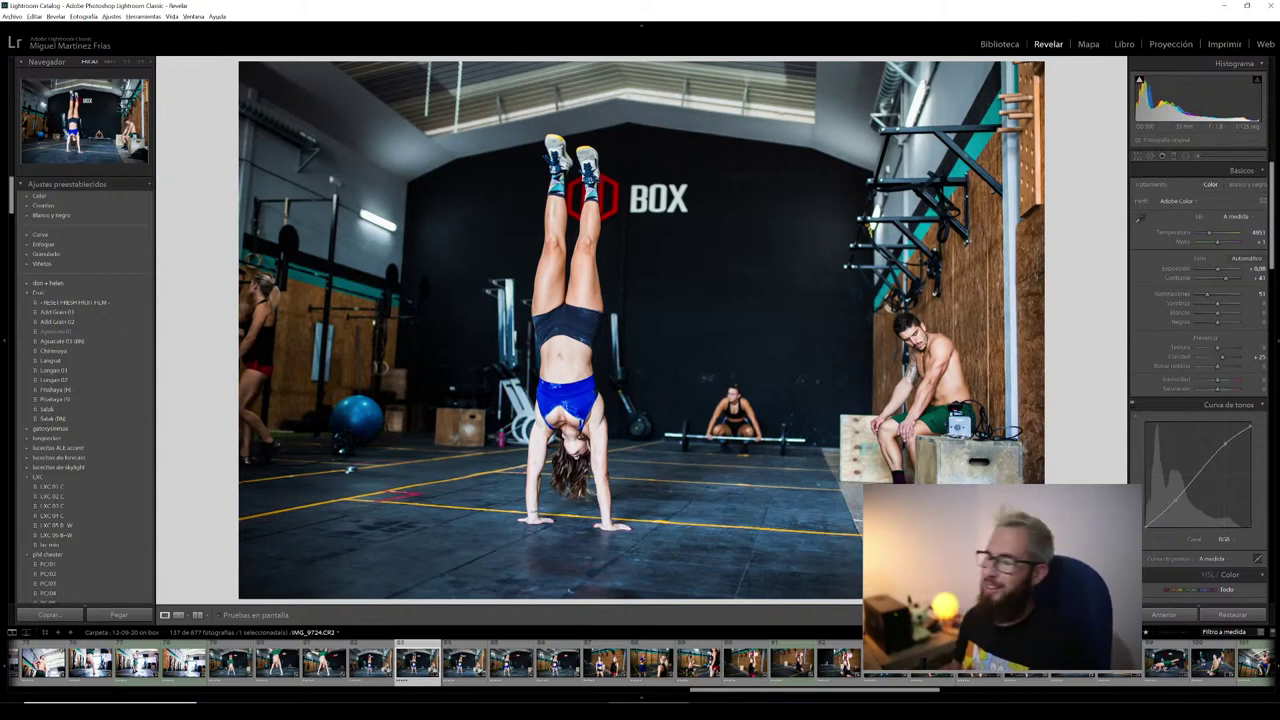
{"action": "left_click", "coordinate": [1150, 157]}
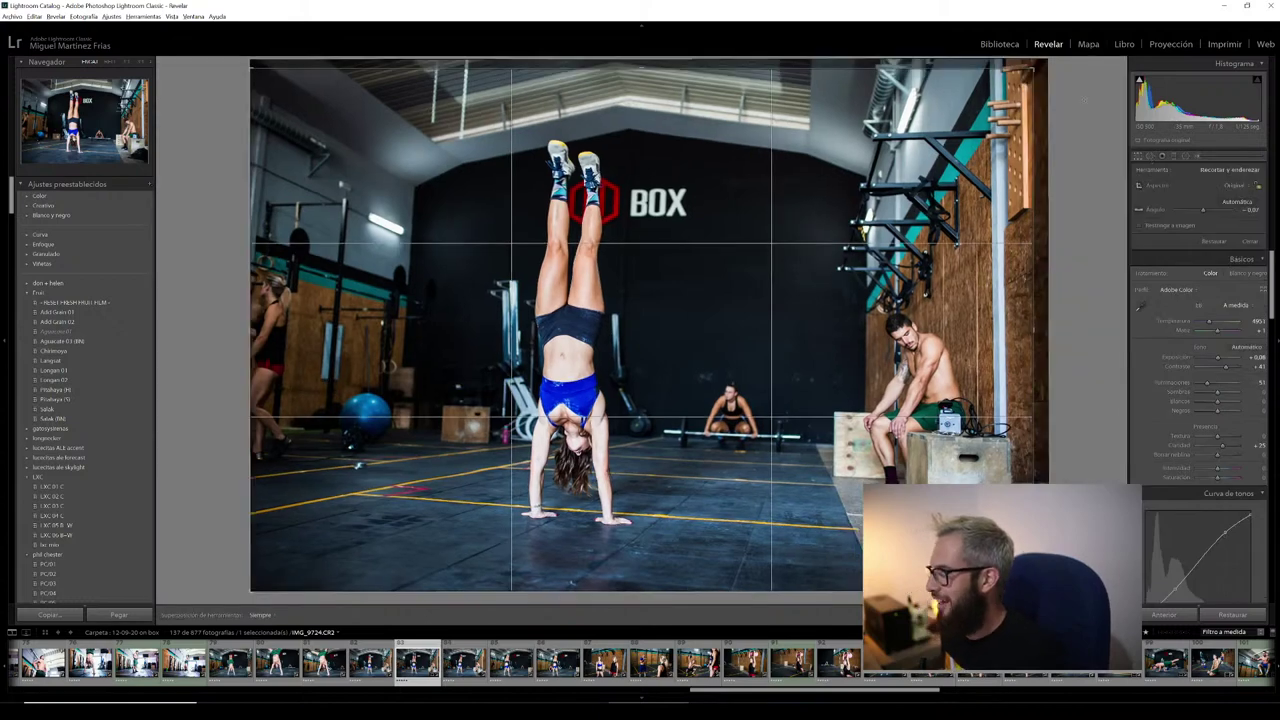
{"action": "key", "text": "Return"}
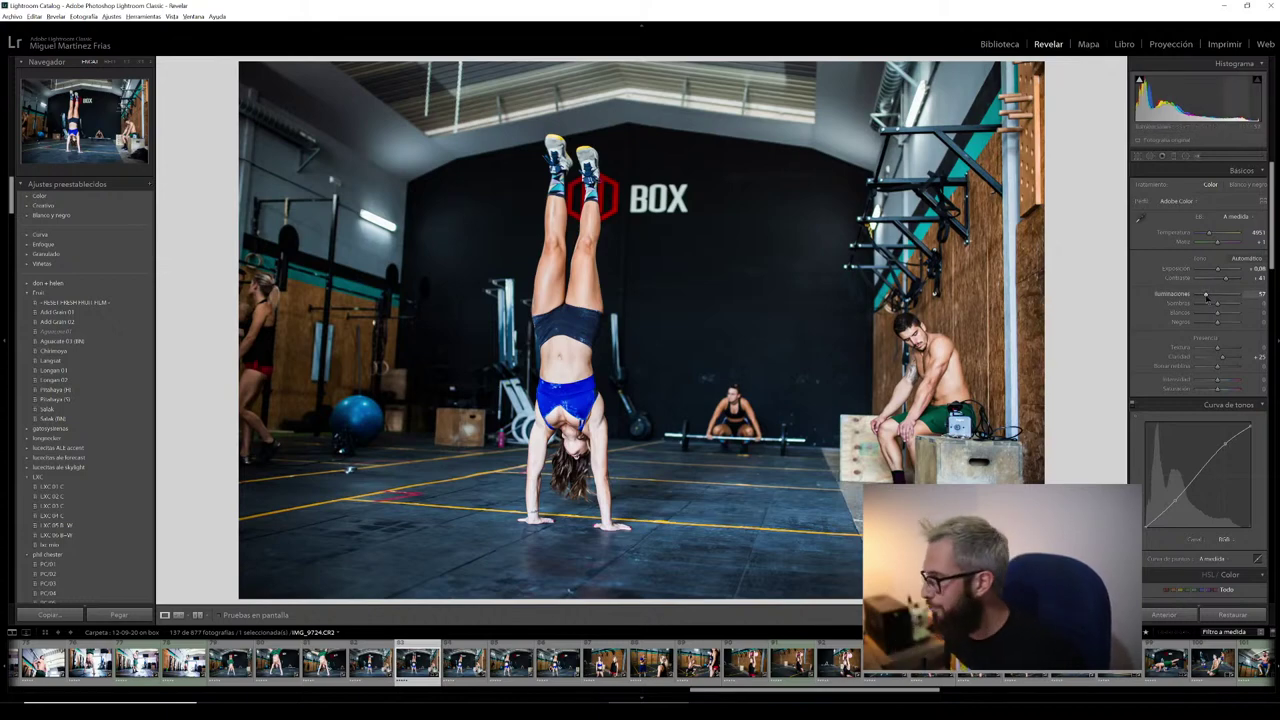
- Rotate the handstand photo slightly to level it and apply the crop
{"action": "left_click", "coordinate": [1140, 156]}
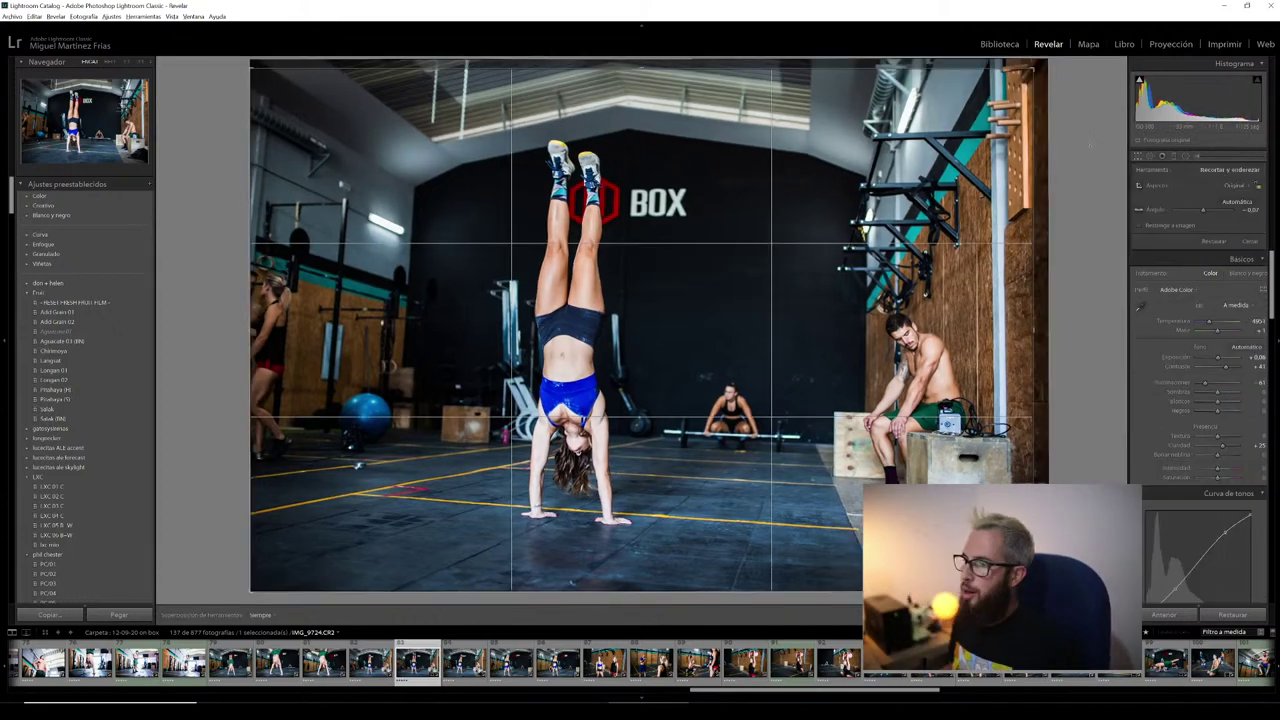
{"action": "left_click_drag", "start_coordinate": [1080, 175], "coordinate": [1084, 137]}
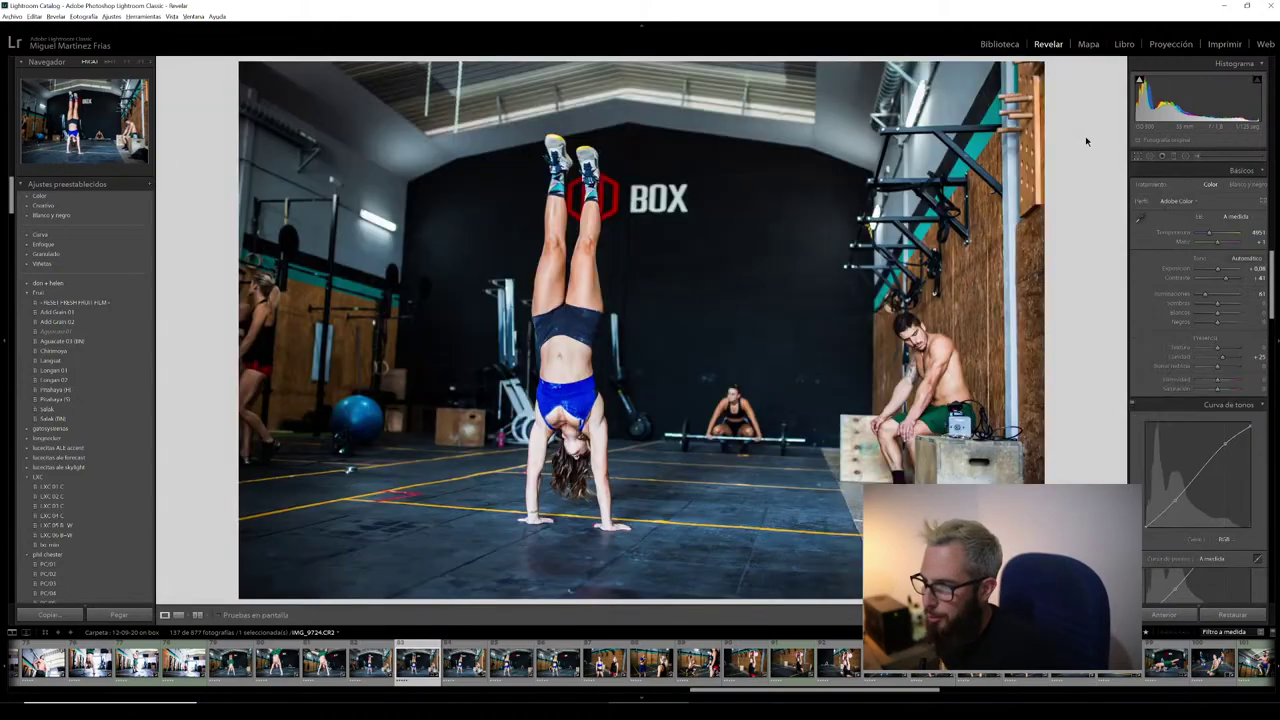
{"action": "key", "text": "Return"}
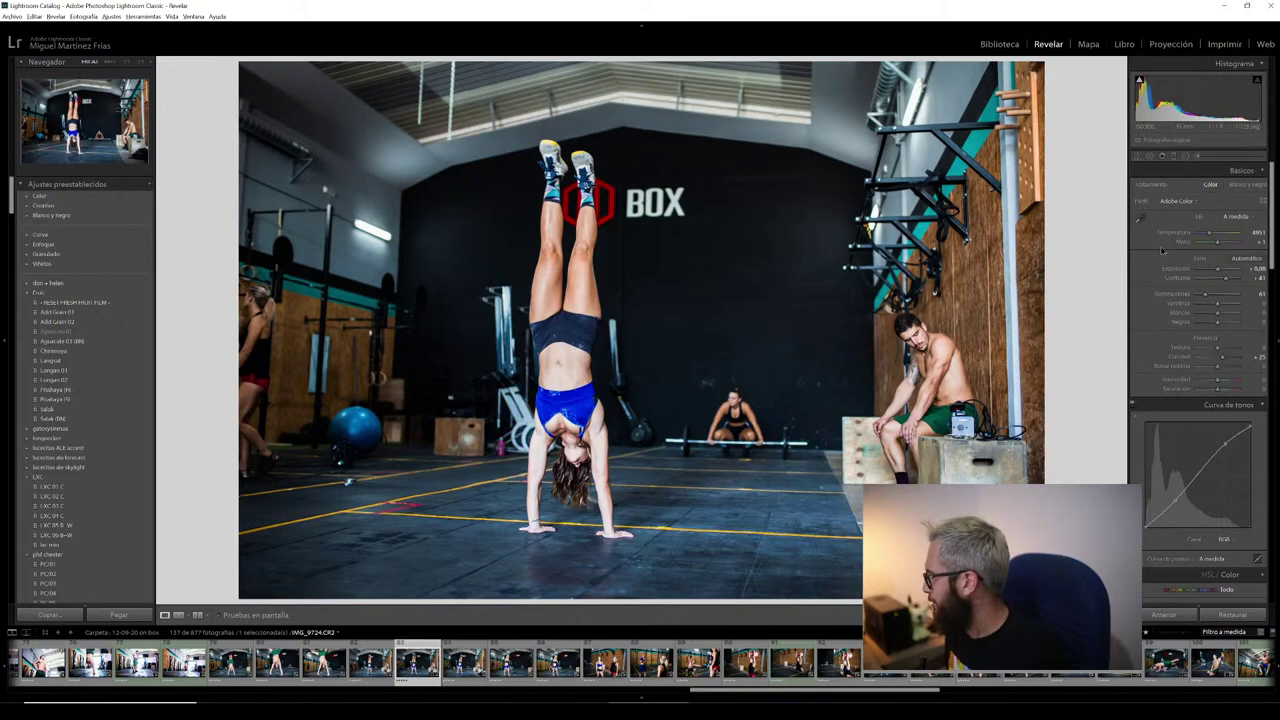
- Select the five handstand shots and sync the development settings to them (Sincronizar)
{"action": "scroll", "coordinate": [1155, 268], "scroll_direction": "down", "scroll_amount": 10}
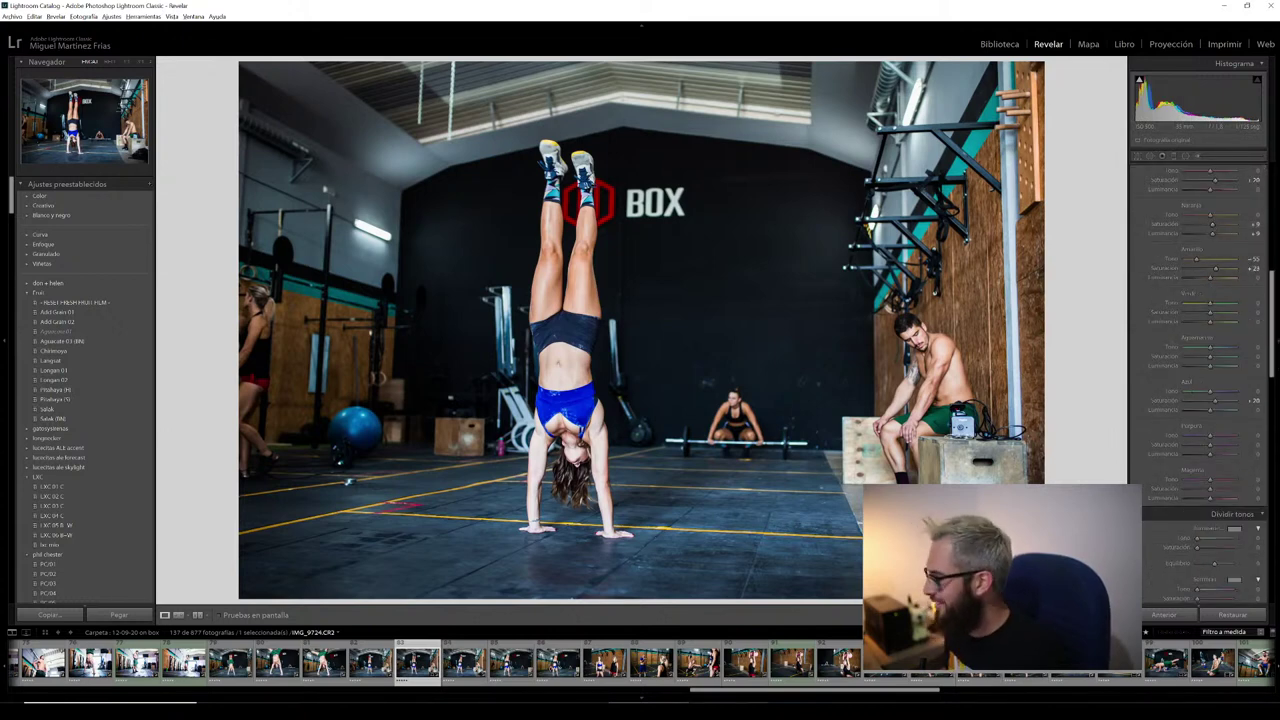
{"action": "scroll", "coordinate": [559, 662], "scroll_direction": "up", "scroll_amount": 3}
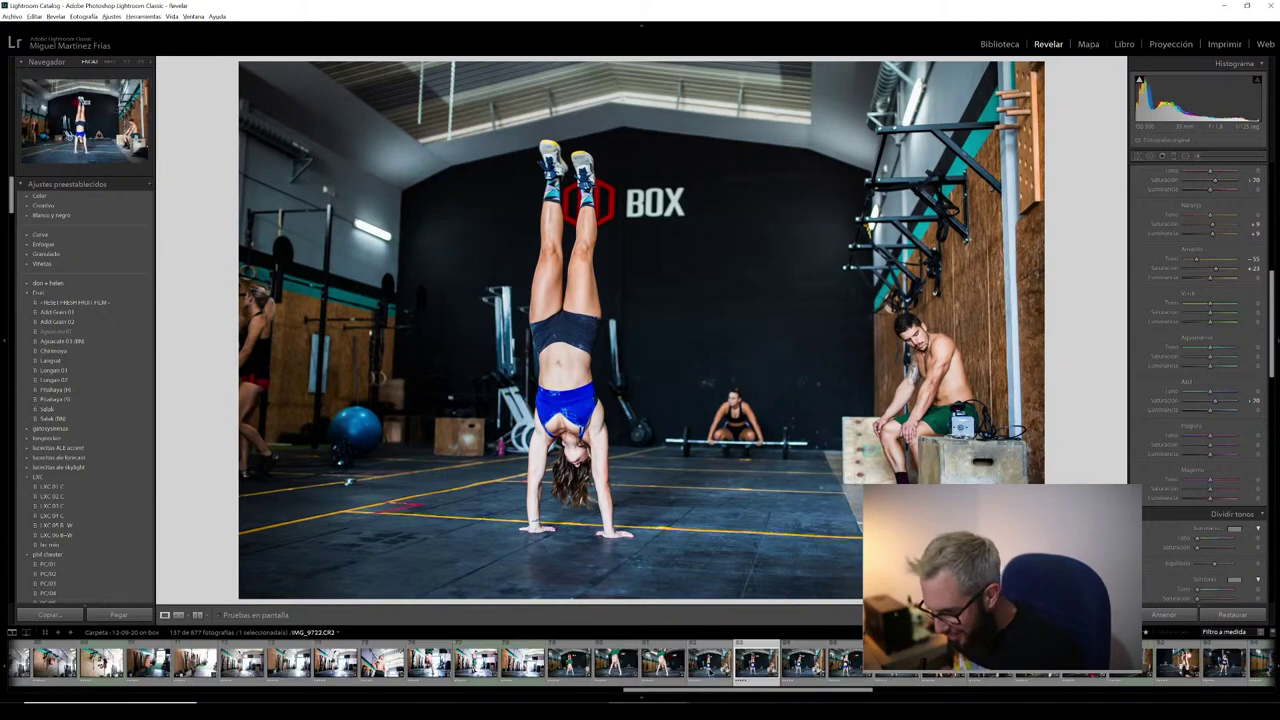
{"action": "left_click", "coordinate": [568, 662], "text": "shift"}
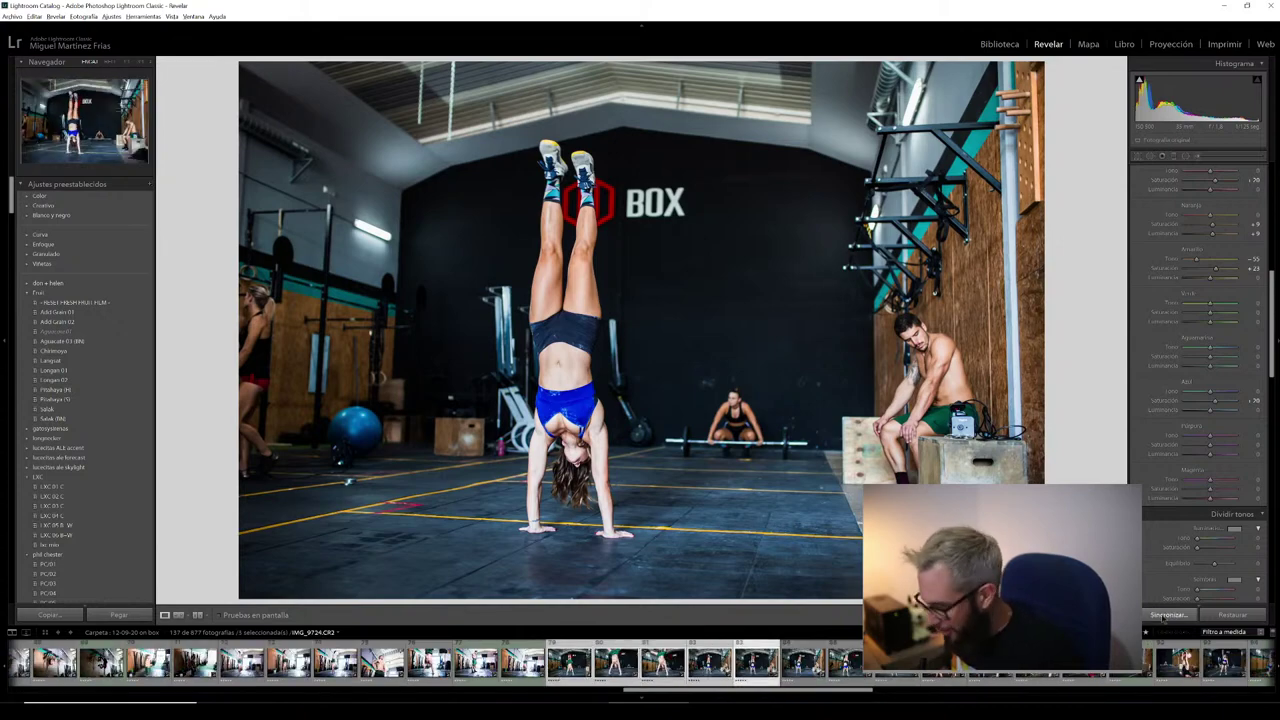
{"action": "left_click", "coordinate": [1166, 615]}
{"action": "left_click", "coordinate": [934, 355]}
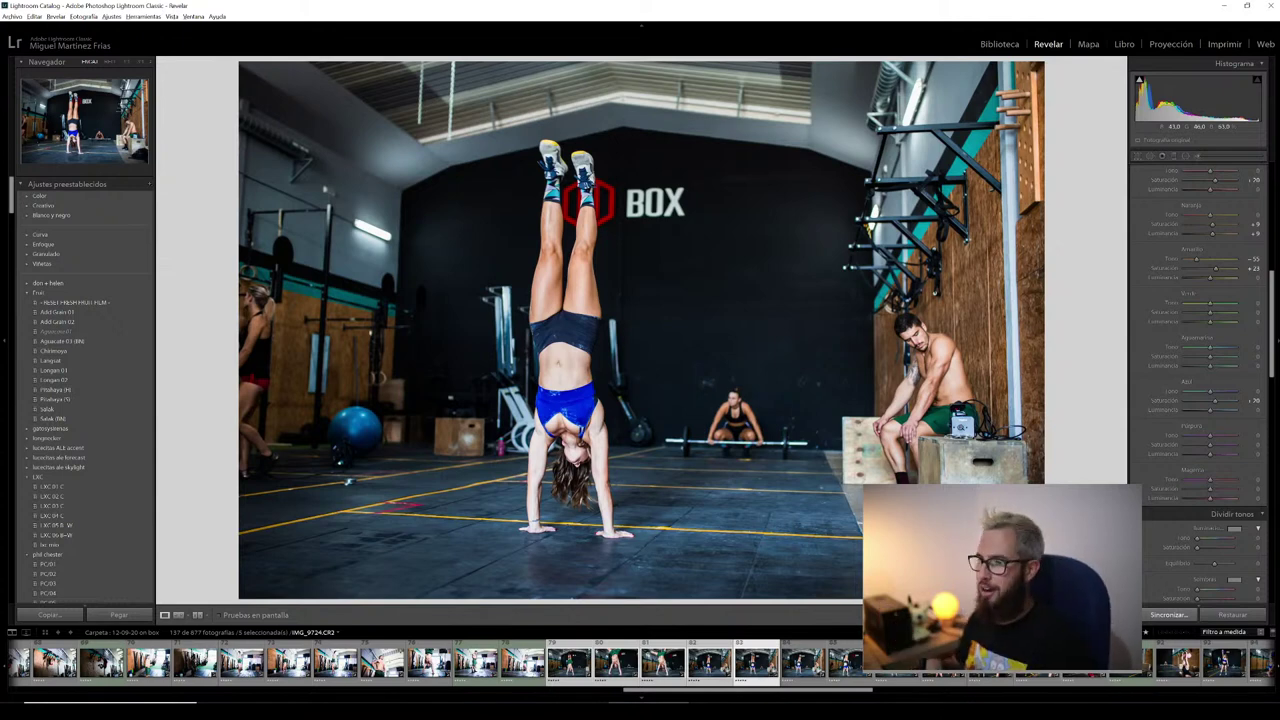
- Re-sync the development settings to the selected handstand photos
{"action": "scroll", "coordinate": [1152, 263], "scroll_direction": "up", "scroll_amount": 10}
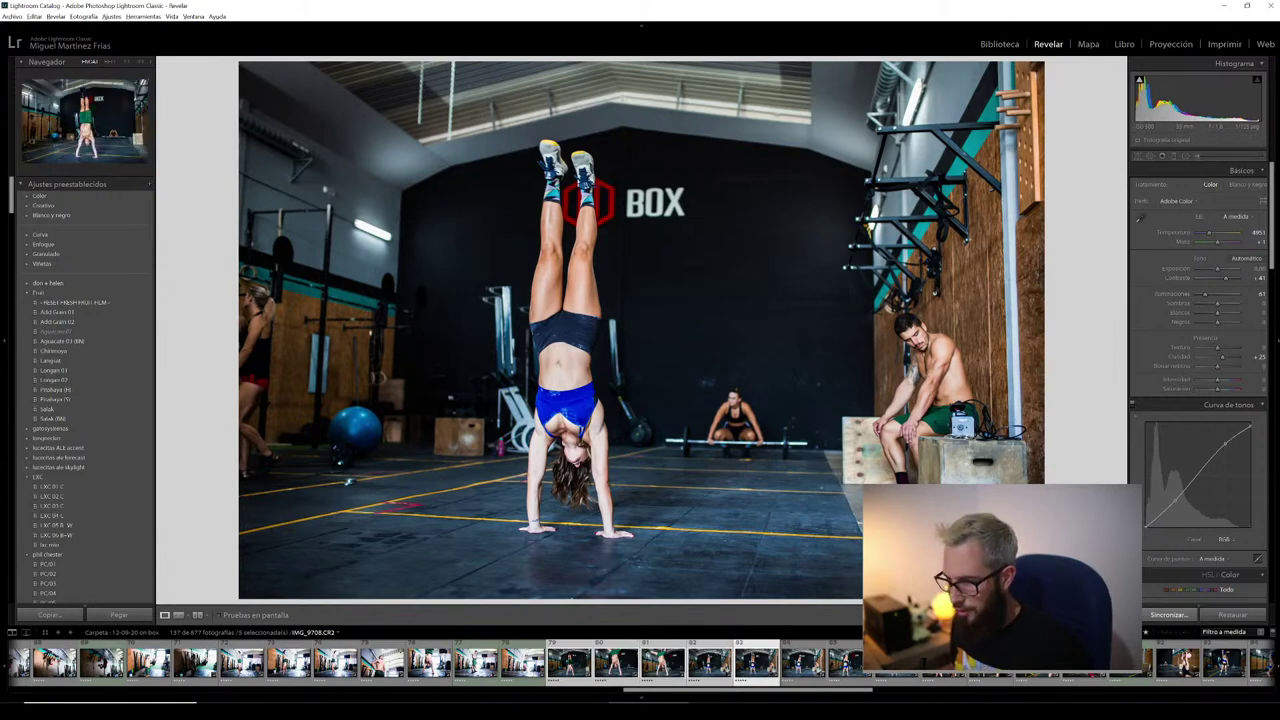
{"action": "left_click", "coordinate": [1166, 614]}
{"action": "left_click", "coordinate": [920, 353]}
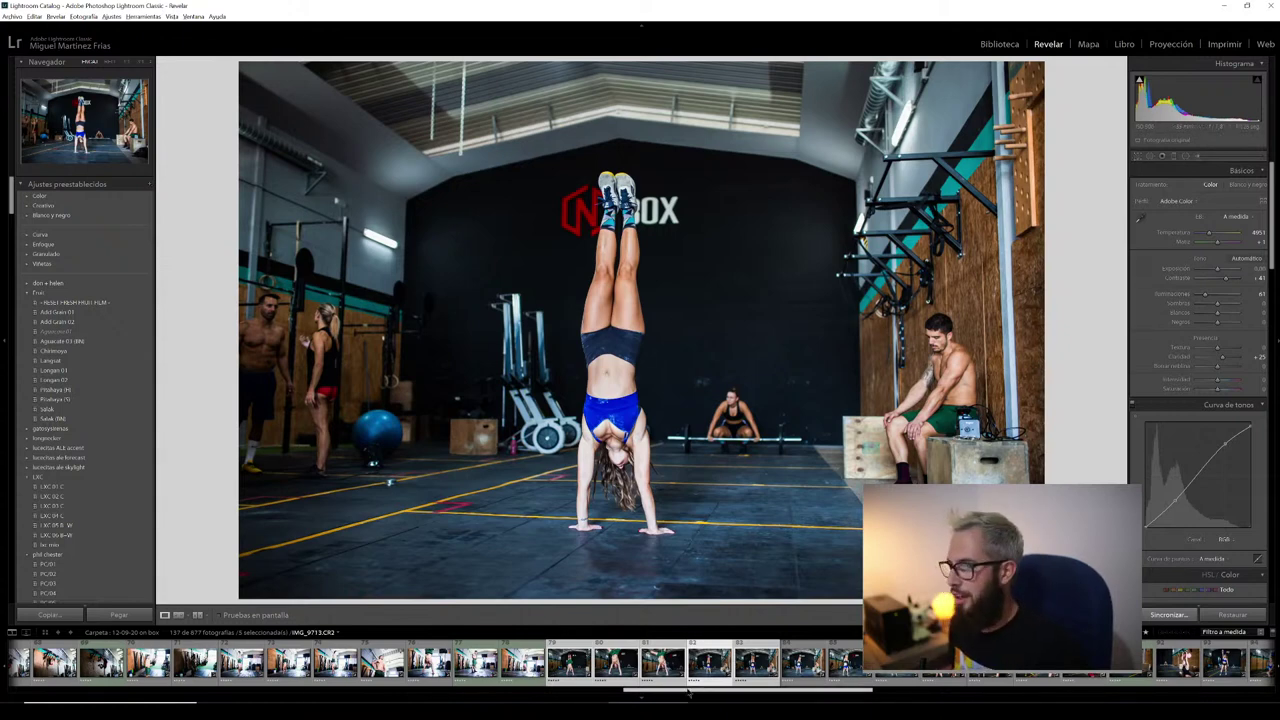
- Lower Highlights on IMG_9713 and raise Contrast on IMG_9711
{"action": "left_click", "coordinate": [674, 664]}
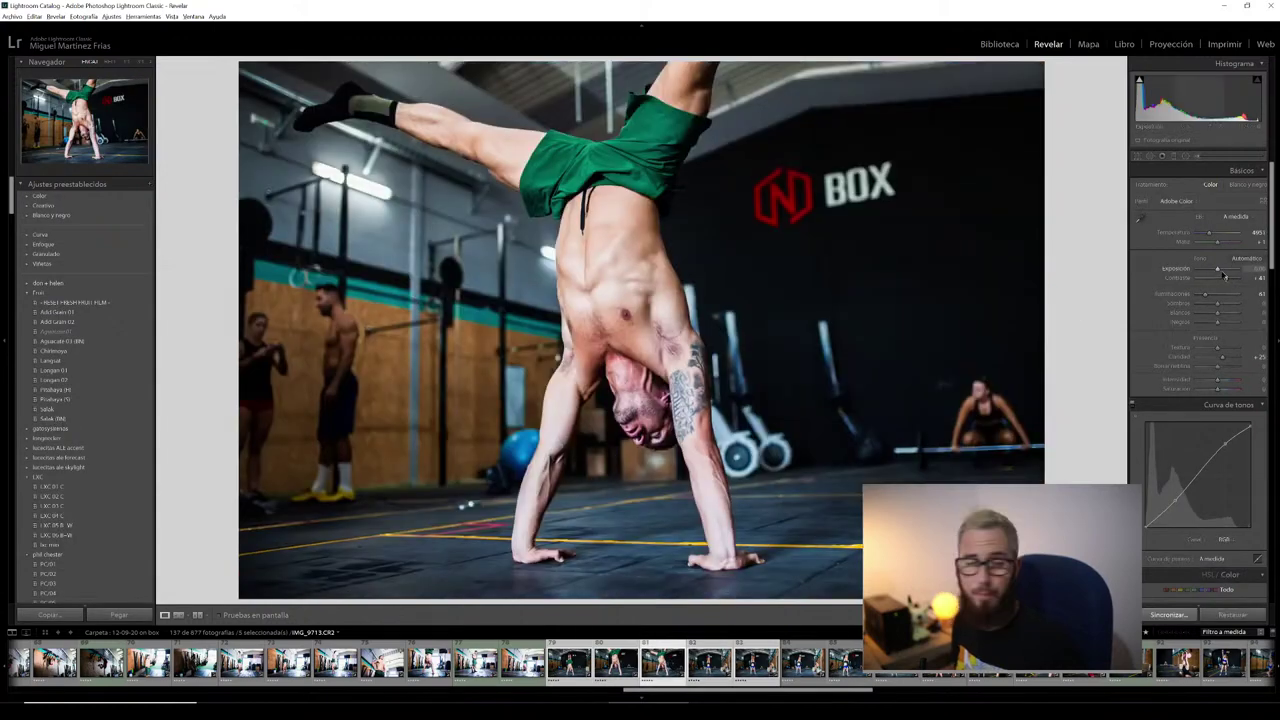
{"action": "mouse_move", "coordinate": [1206, 295]}
{"action": "left_mouse_down"}
{"action": "mouse_move", "coordinate": [1218, 272]}
{"action": "mouse_move", "coordinate": [1230, 281]}
{"action": "left_mouse_up"}
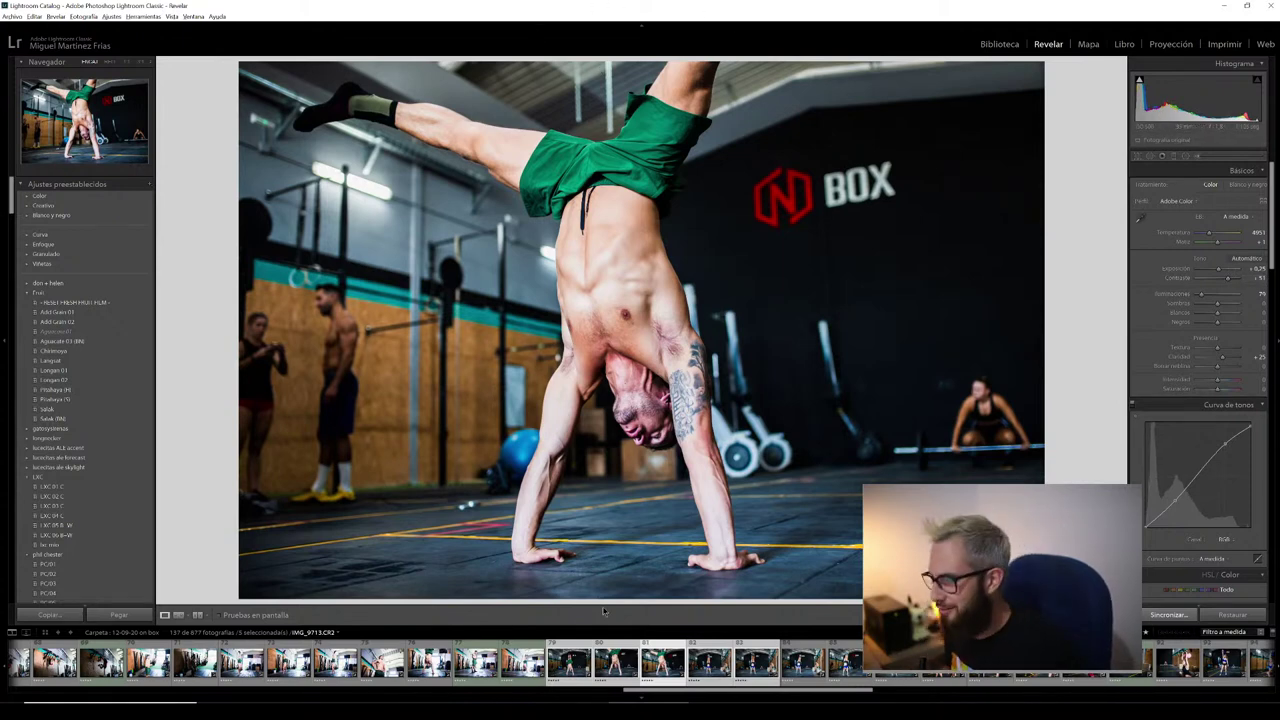
{"action": "key", "text": "Left"}
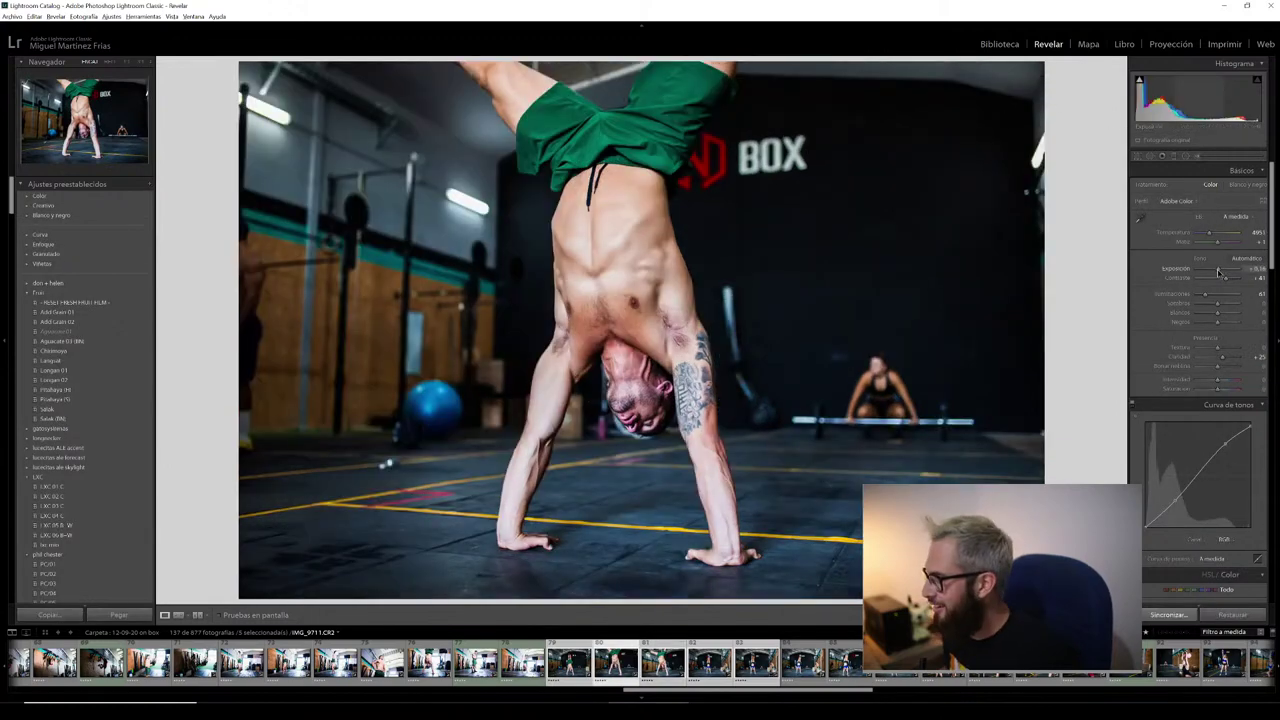
{"action": "left_click_drag", "start_coordinate": [1213, 282], "coordinate": [1226, 280]}
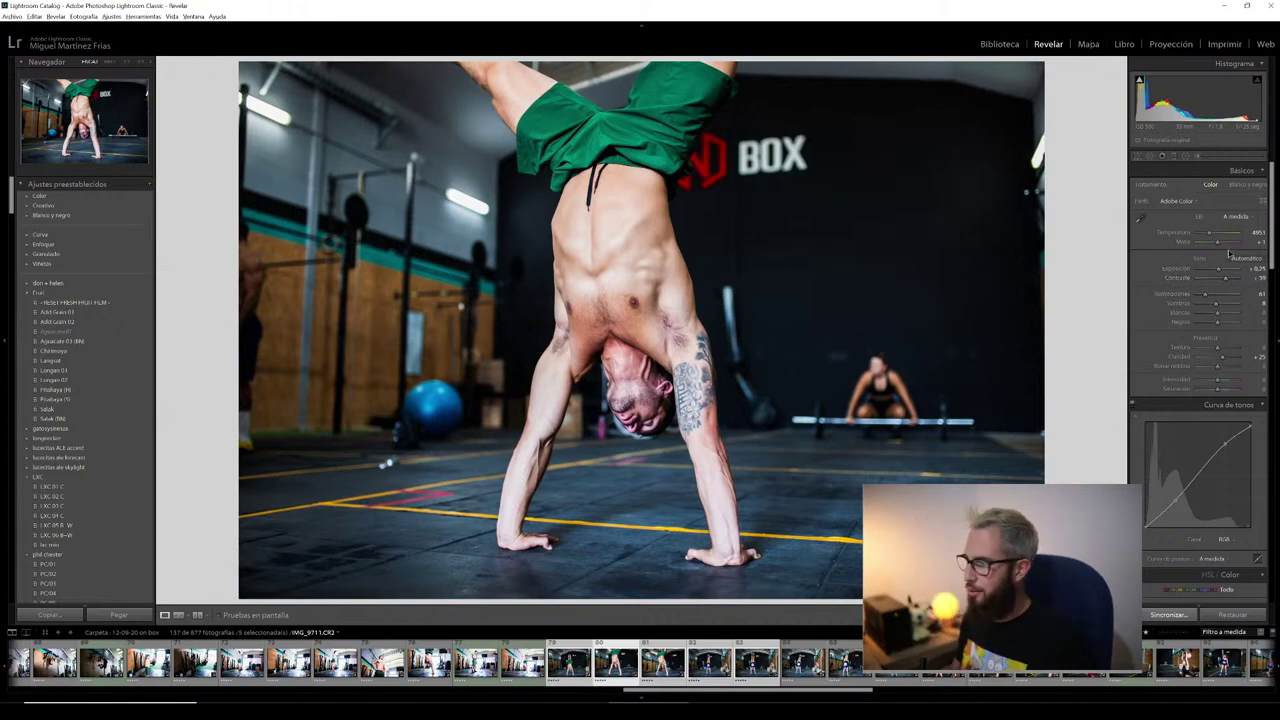
- Check the crop without changes, then open the man's handstand shot IMG_9708
{"action": "left_click", "coordinate": [1149, 156]}
{"action": "key", "text": "r"}
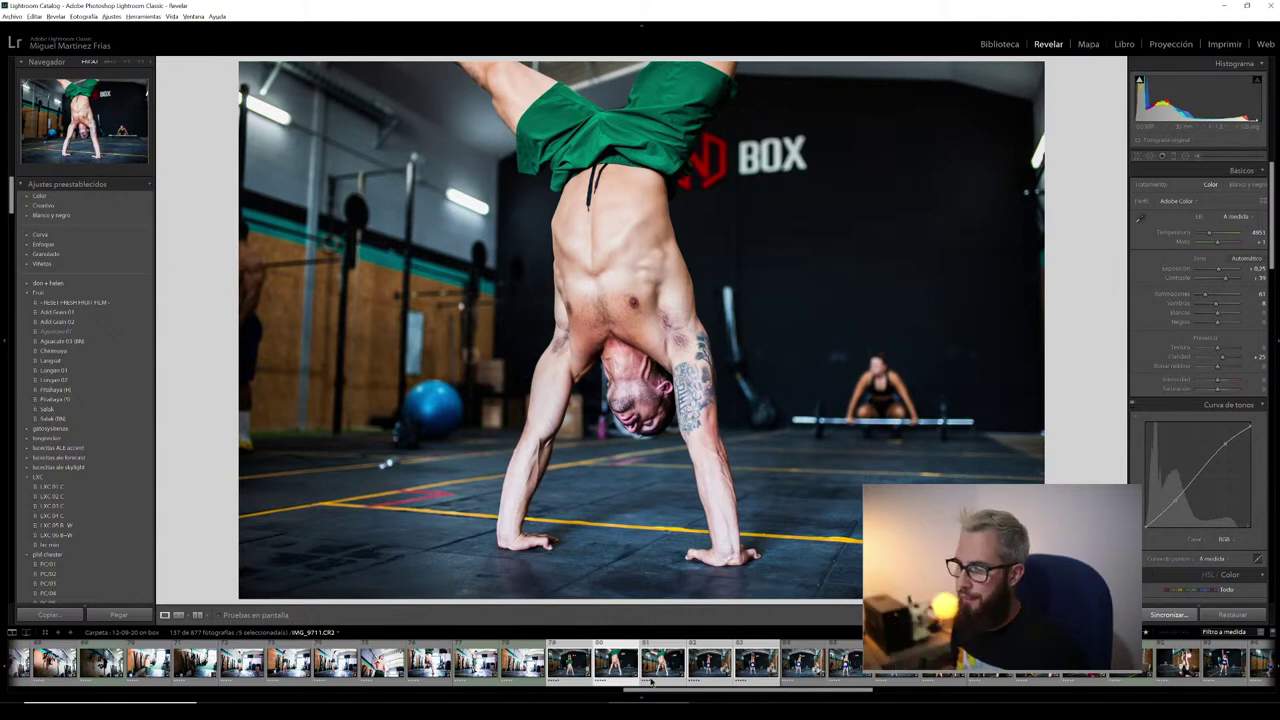
{"action": "left_click", "coordinate": [570, 665]}
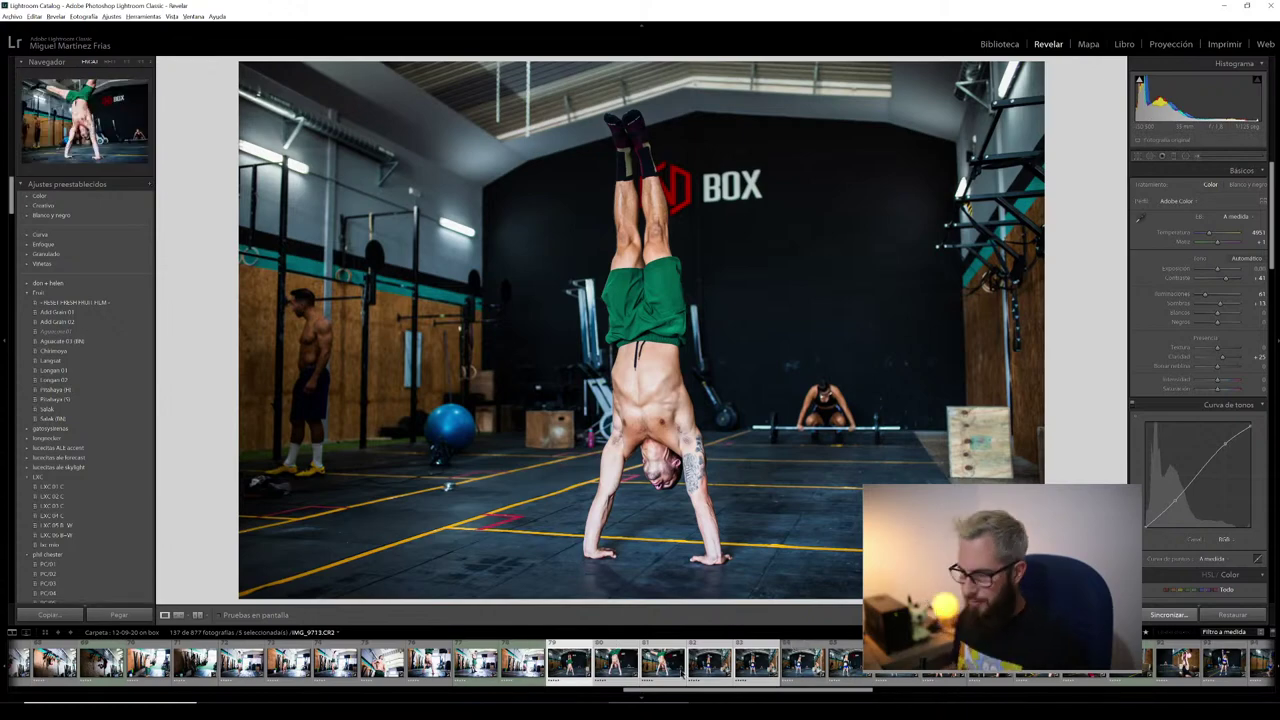
{"action": "scroll", "coordinate": [683, 665], "scroll_direction": "up", "scroll_amount": 5}
{"action": "scroll", "coordinate": [683, 675], "scroll_direction": "up", "scroll_amount": 3}
{"action": "scroll", "coordinate": [683, 675], "scroll_direction": "up", "scroll_amount": 2}
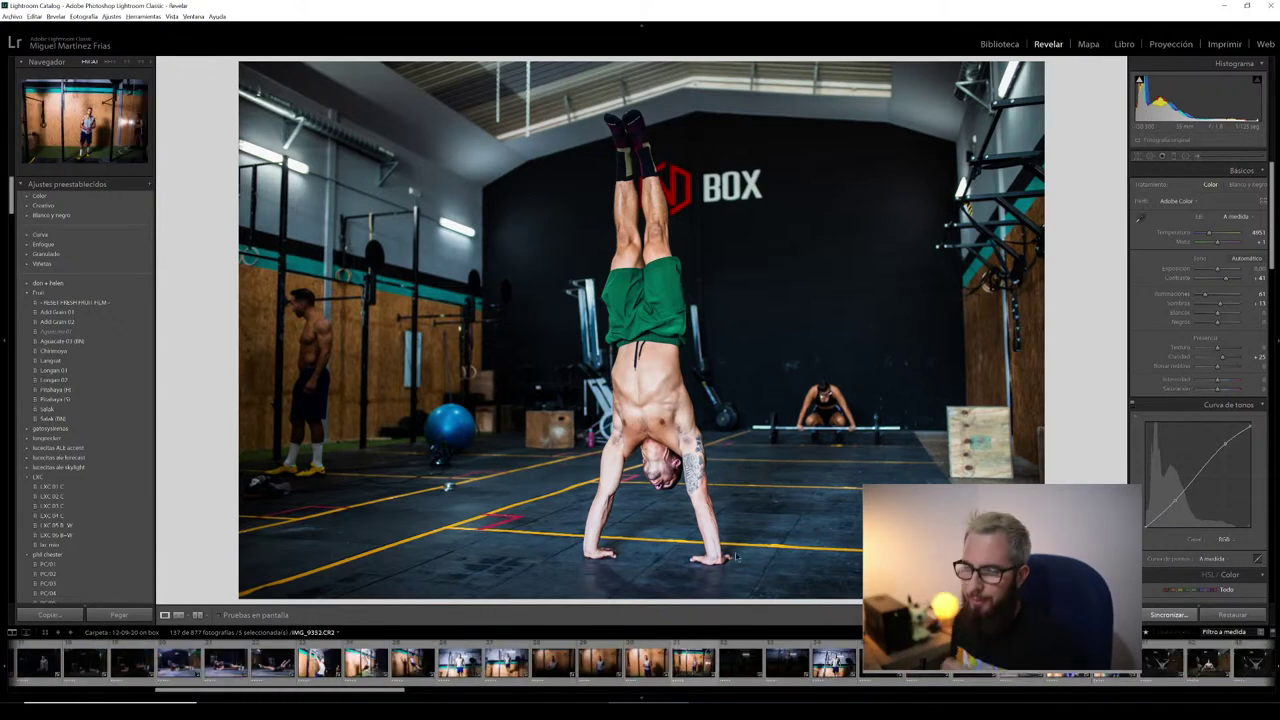
- In Library (Biblioteca), open the other shoot's folder filtered to five stars and higher
{"action": "left_click", "coordinate": [999, 44]}
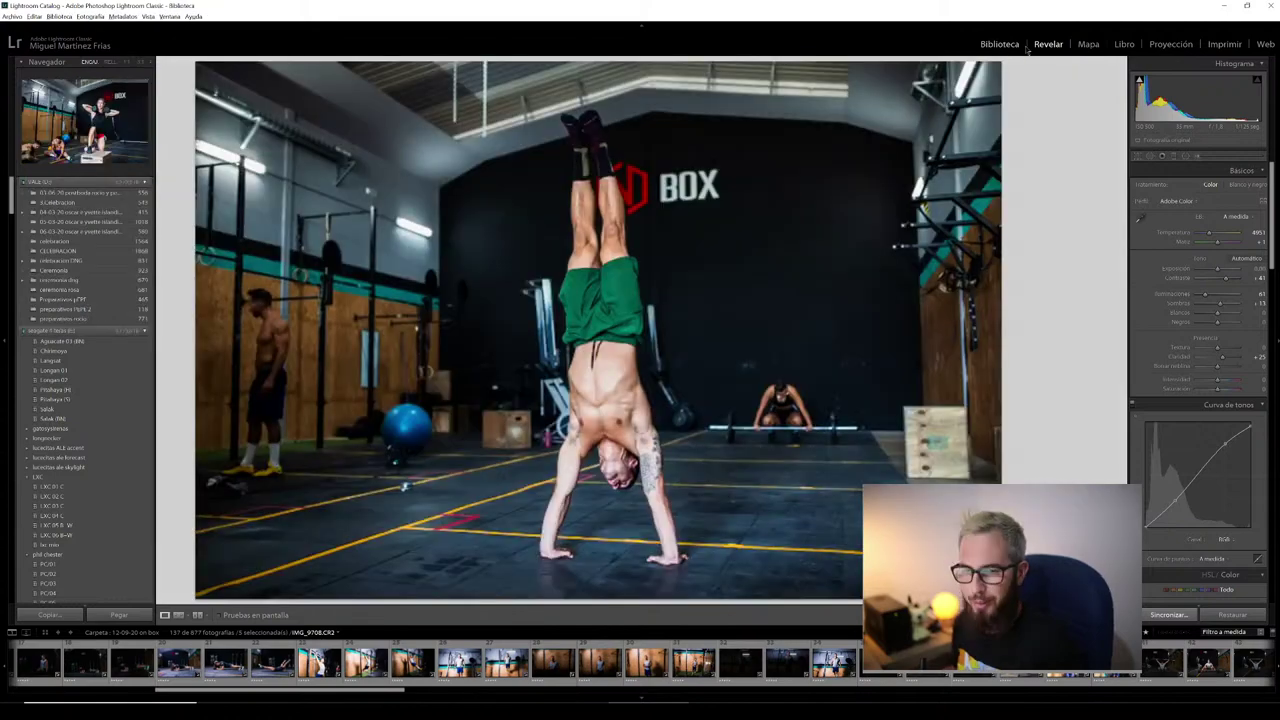
{"action": "left_click", "coordinate": [100, 428]}
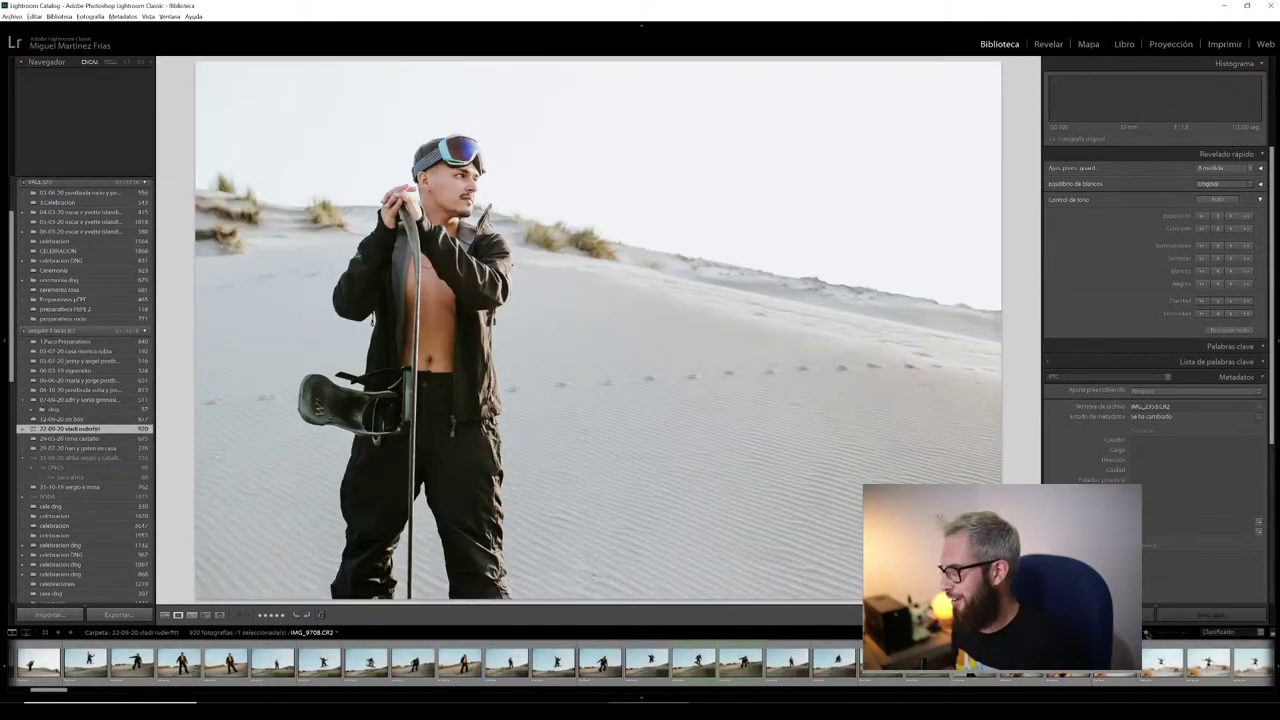
{"action": "left_click", "coordinate": [1147, 634]}
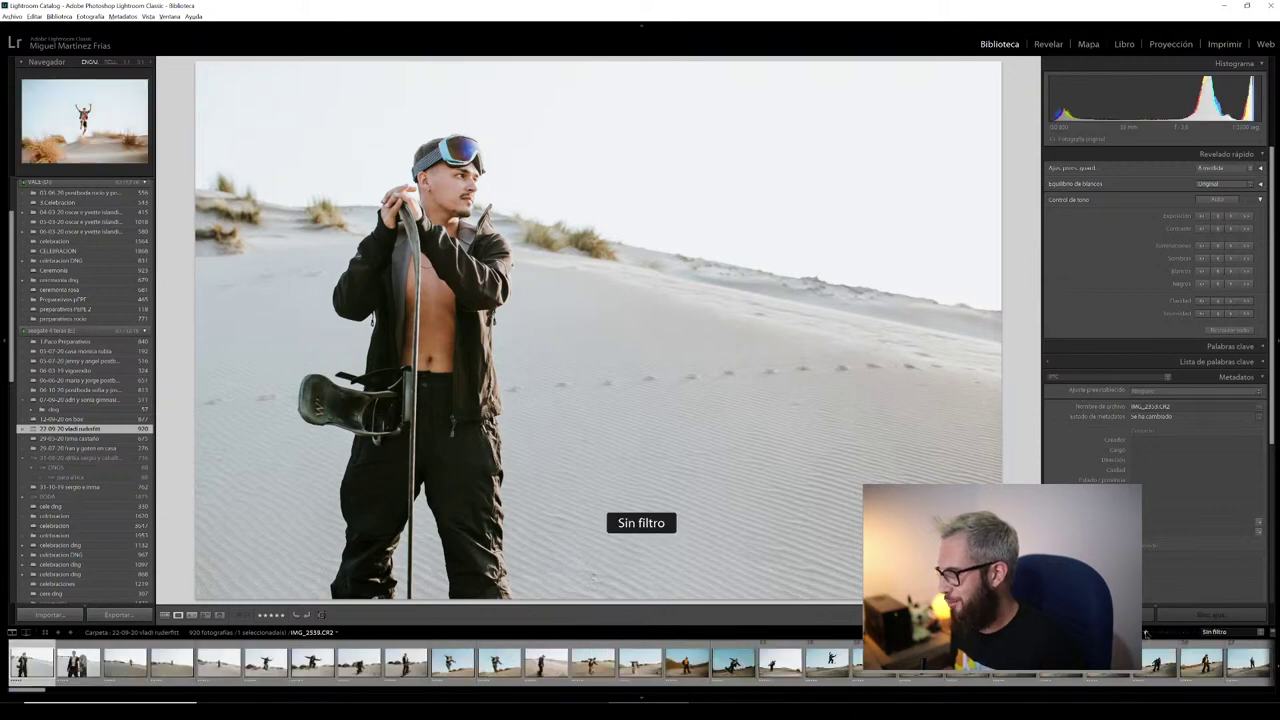
{"action": "left_click", "coordinate": [1147, 634]}
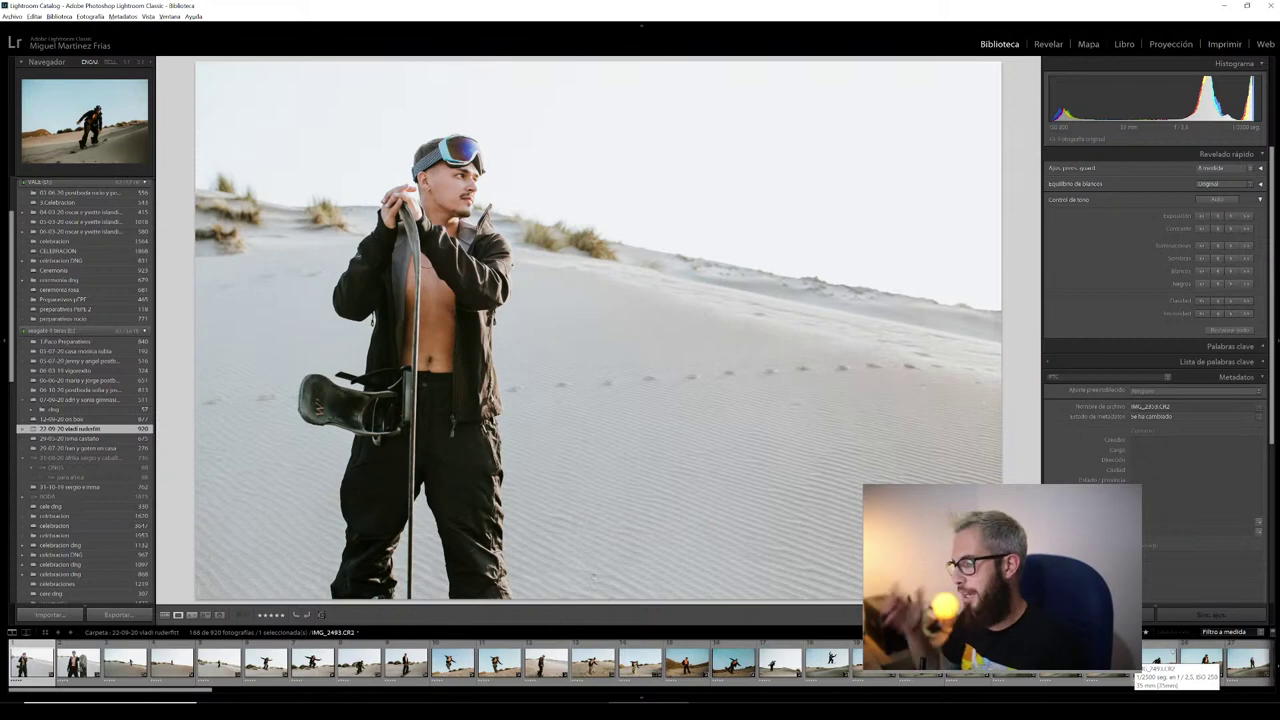
{"action": "mouse_move", "coordinate": [1158, 662]}
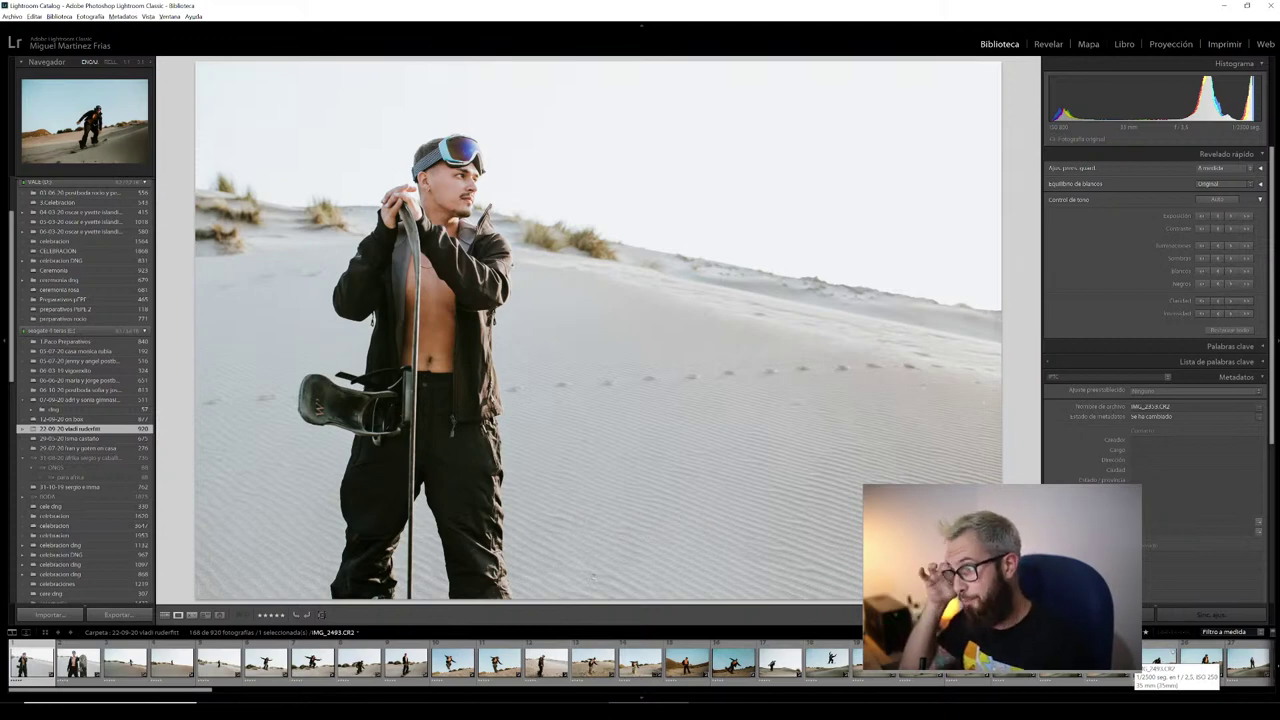
- Browse past the snowboarder shot to the man floating in the sea, IMG_3078
{"action": "scroll", "coordinate": [1140, 664], "scroll_direction": "down", "scroll_amount": 5}
{"action": "scroll", "coordinate": [1140, 664], "scroll_direction": "down", "scroll_amount": 10}
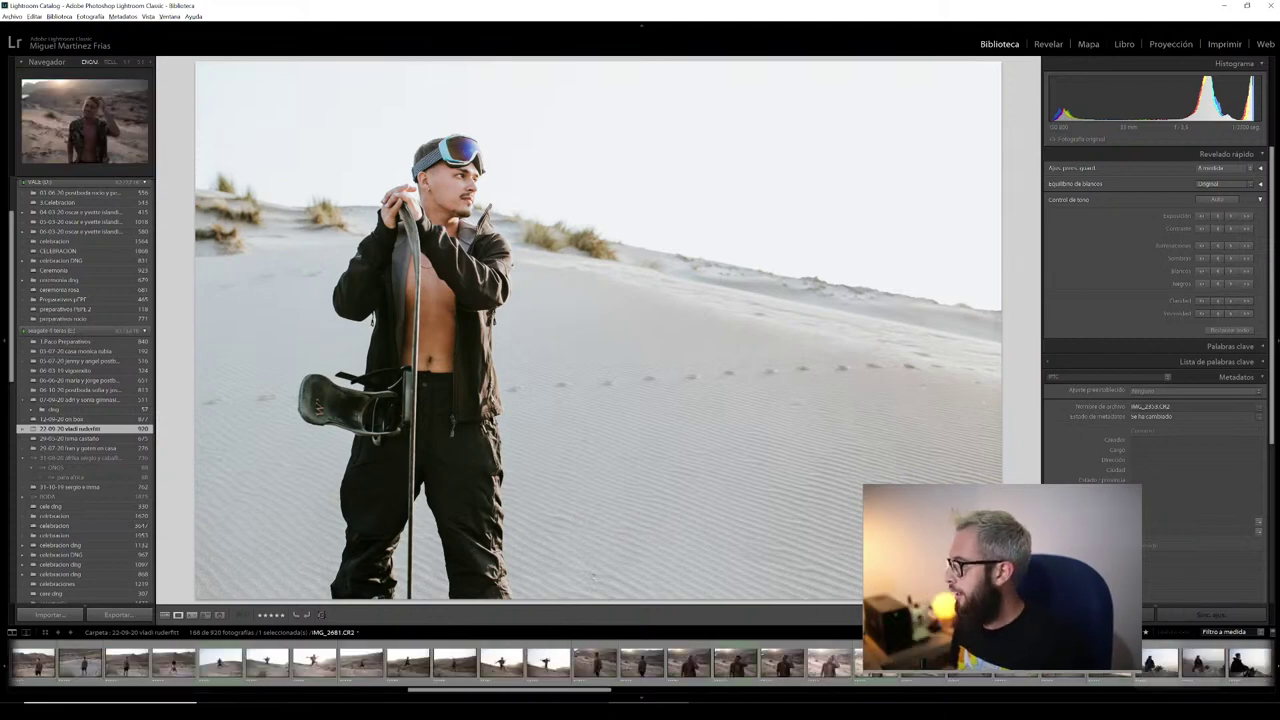
{"action": "scroll", "coordinate": [1140, 664], "scroll_direction": "down", "scroll_amount": 10}
{"action": "scroll", "coordinate": [1140, 664], "scroll_direction": "up", "scroll_amount": 10}
{"action": "scroll", "coordinate": [1140, 664], "scroll_direction": "up", "scroll_amount": 5}
{"action": "scroll", "coordinate": [1140, 664], "scroll_direction": "up", "scroll_amount": 5}
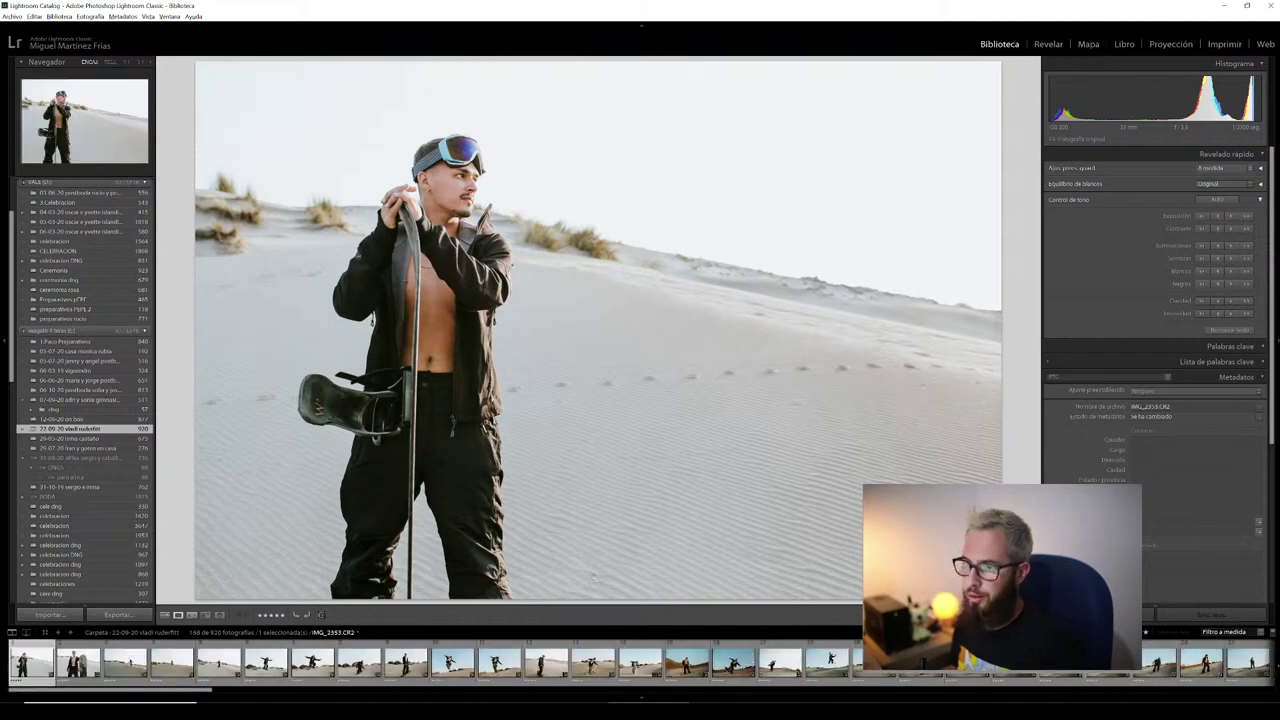
{"action": "left_click", "coordinate": [453, 662]}
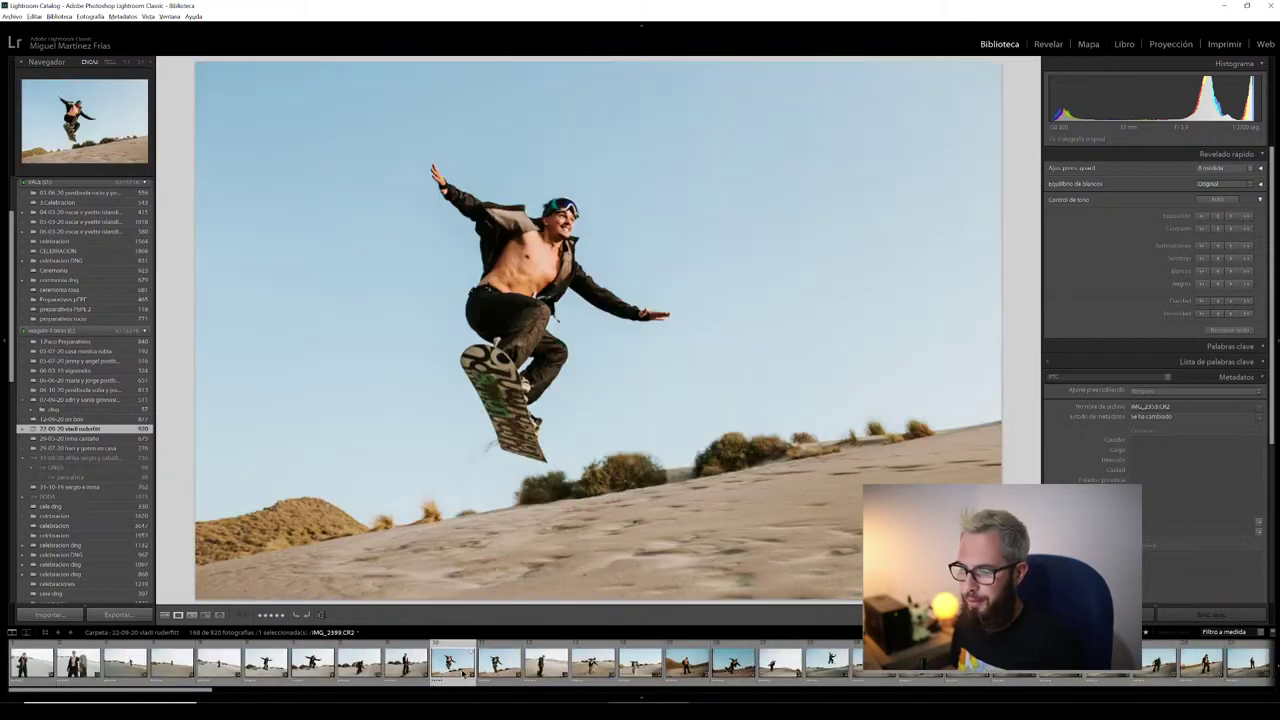
{"action": "scroll", "coordinate": [646, 662], "scroll_direction": "down", "scroll_amount": 10}
{"action": "scroll", "coordinate": [646, 662], "scroll_direction": "down", "scroll_amount": 5}
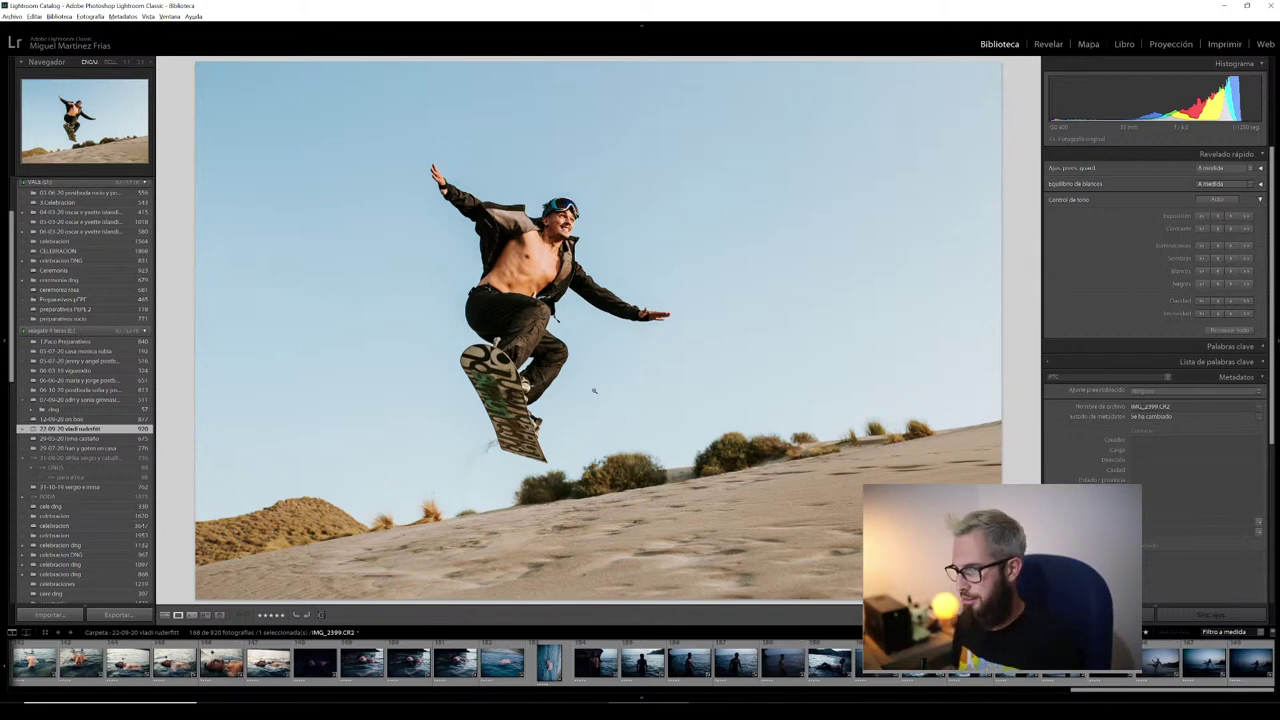
{"action": "scroll", "coordinate": [230, 662], "scroll_direction": "up", "scroll_amount": 2}
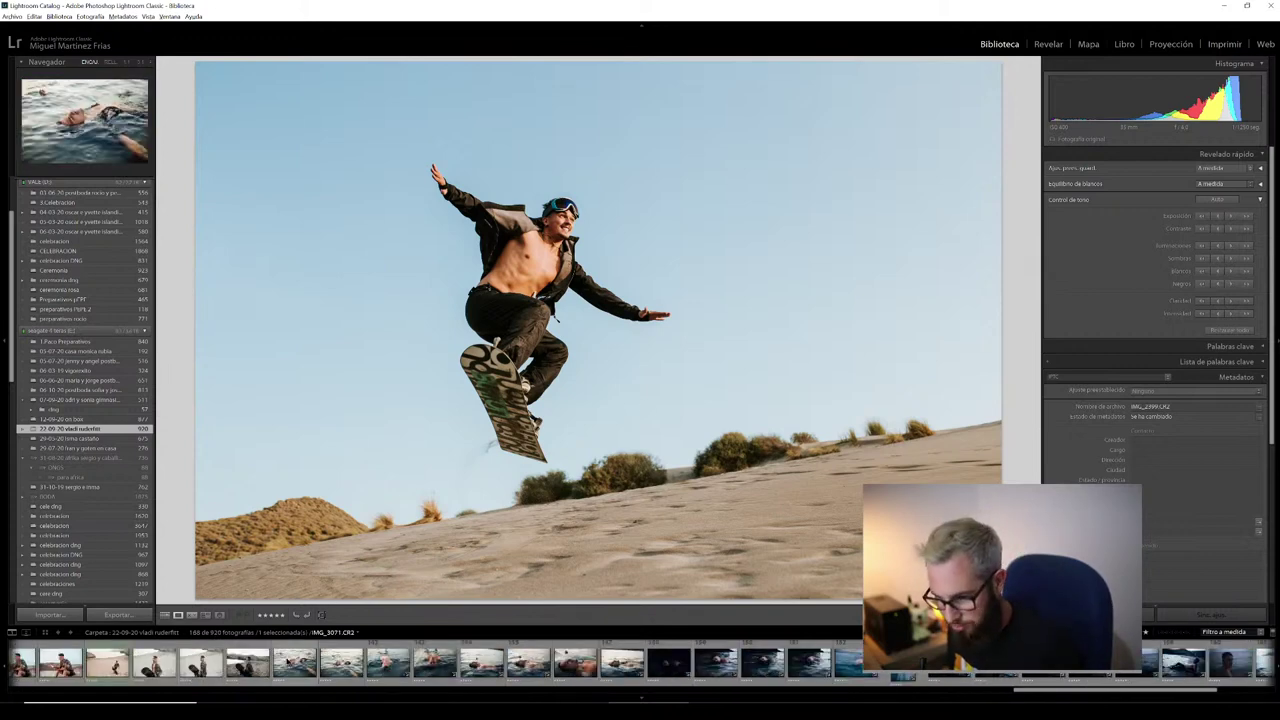
{"action": "left_click", "coordinate": [295, 662]}
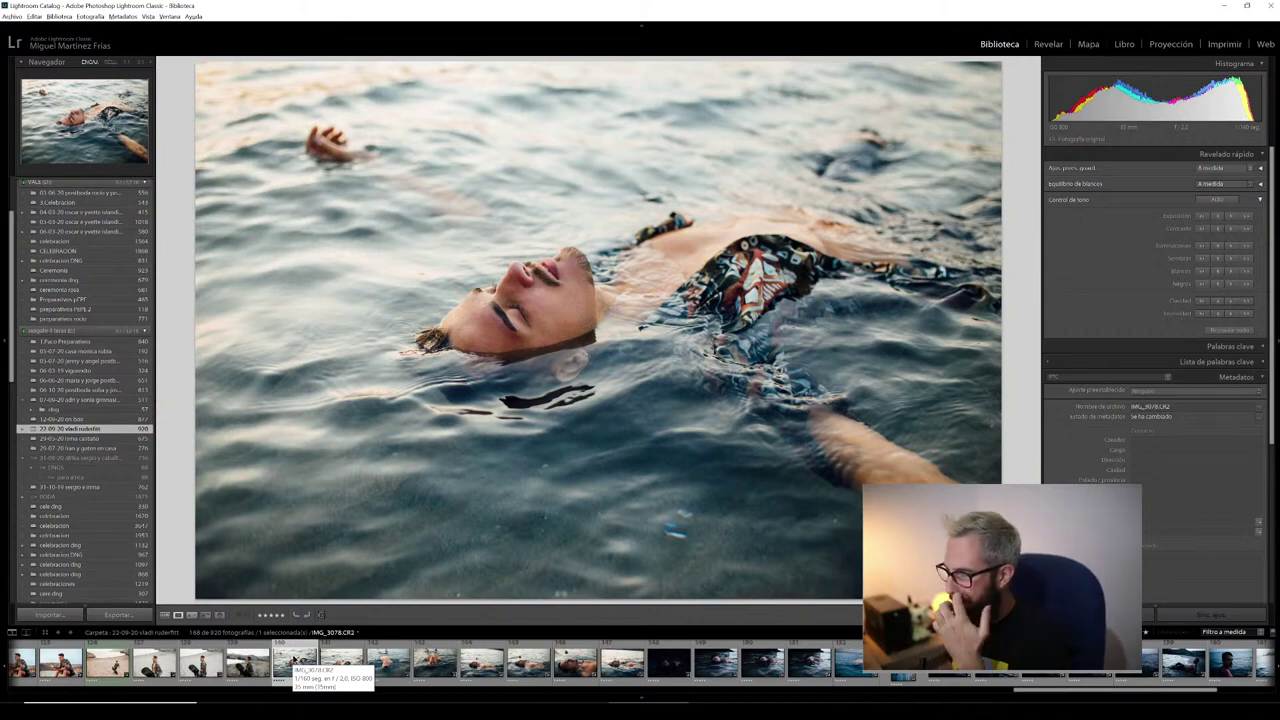
{"action": "left_click", "coordinate": [1045, 44]}
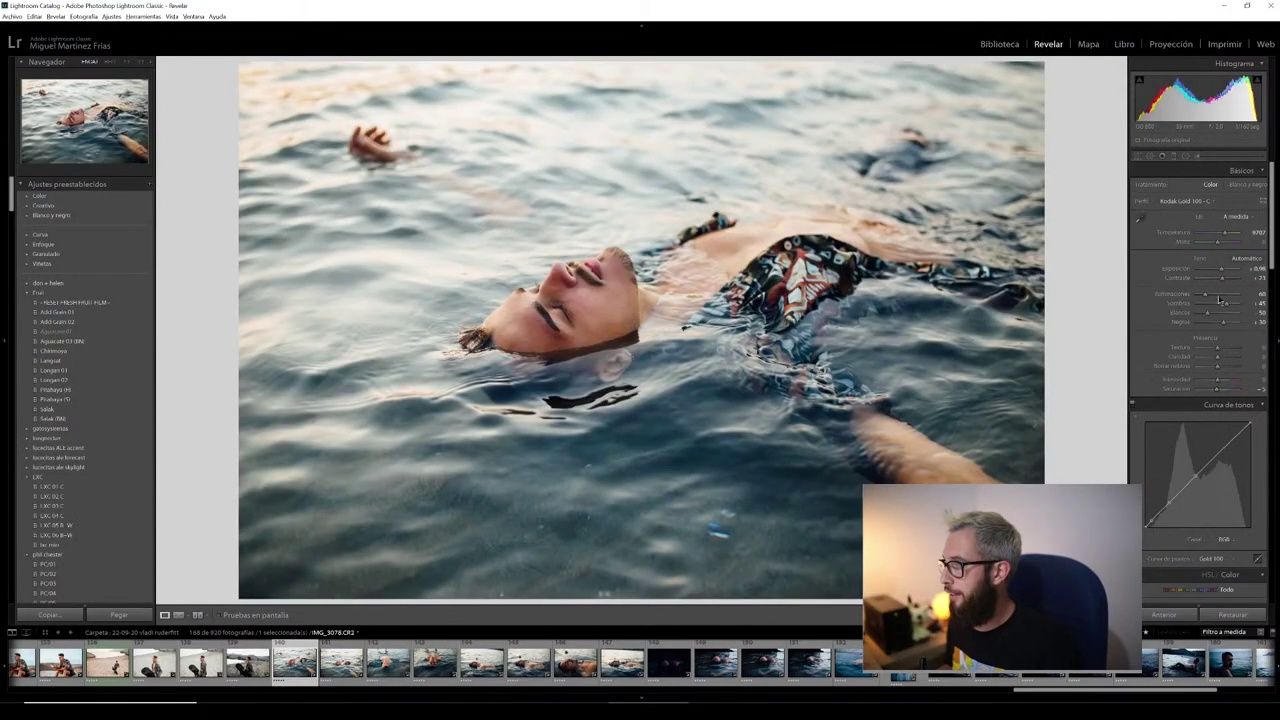
{"action": "left_click_drag", "start_coordinate": [1226, 308], "coordinate": [1224, 306]}
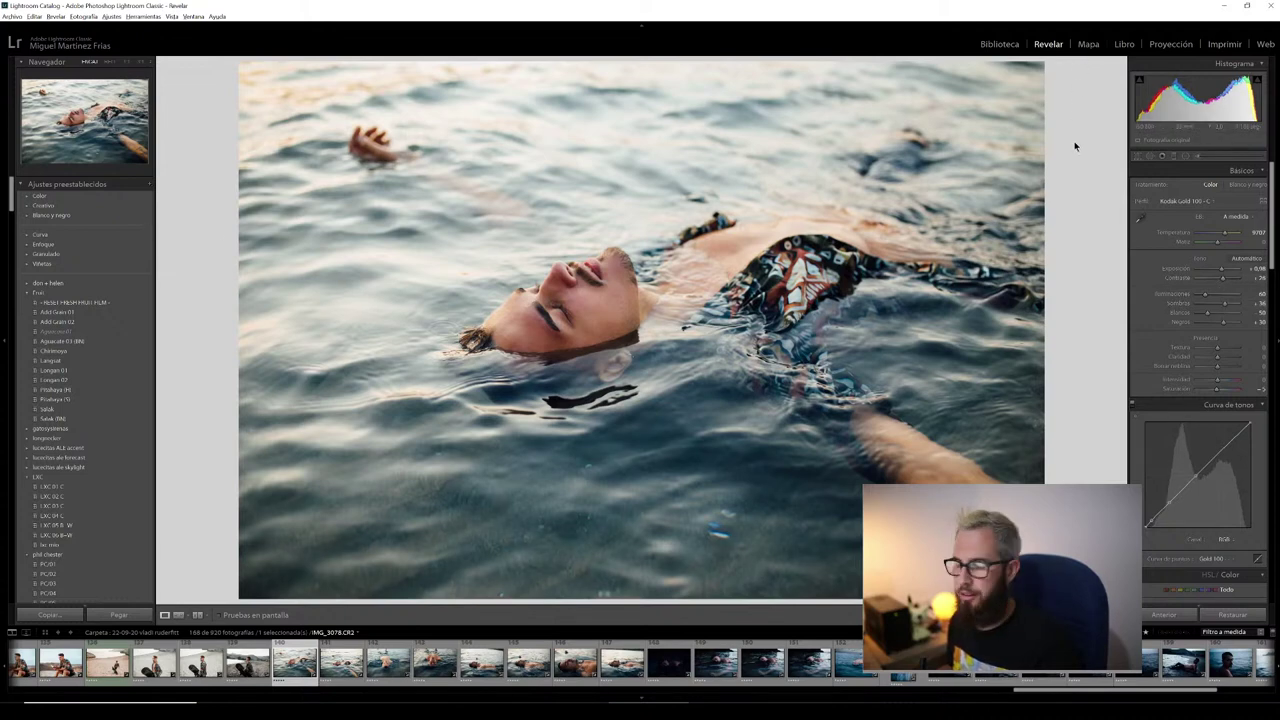
{"action": "scroll", "coordinate": [1136, 268], "scroll_direction": "down", "scroll_amount": 5}
{"action": "scroll", "coordinate": [1136, 268], "scroll_direction": "down", "scroll_amount": 5}
{"action": "scroll", "coordinate": [1136, 268], "scroll_direction": "down", "scroll_amount": 5}
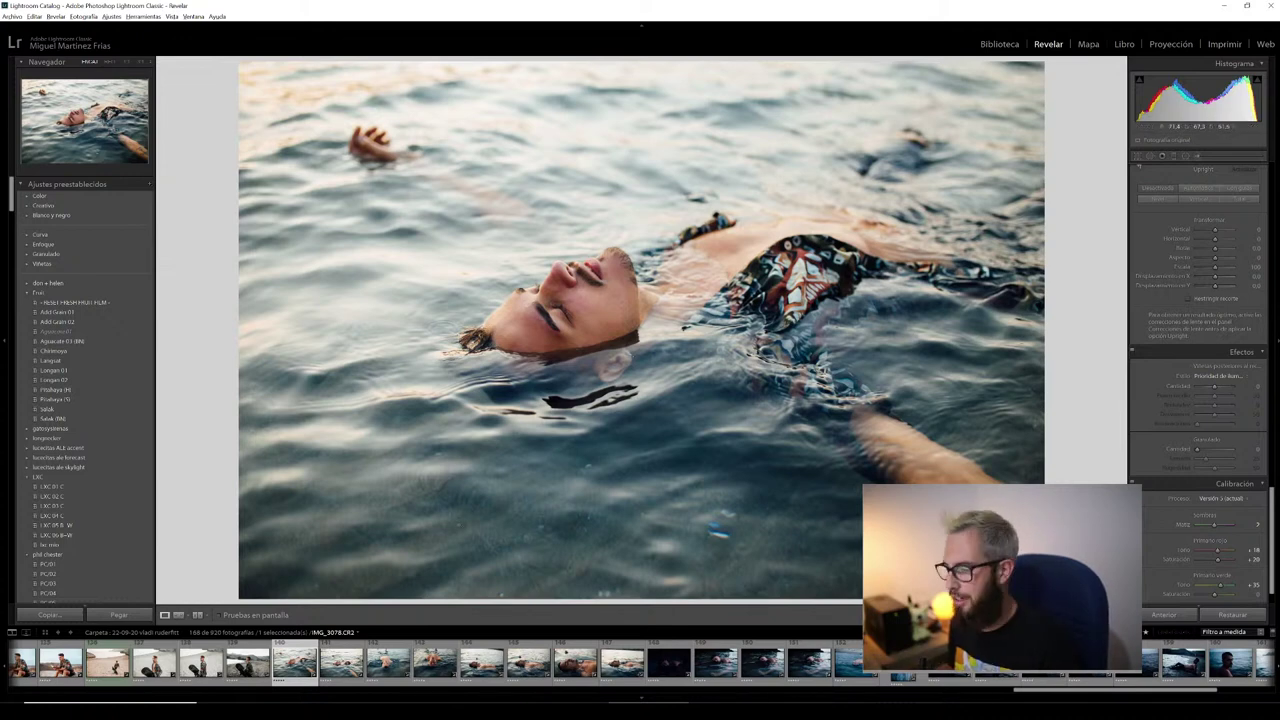
{"action": "key", "text": "Right"}
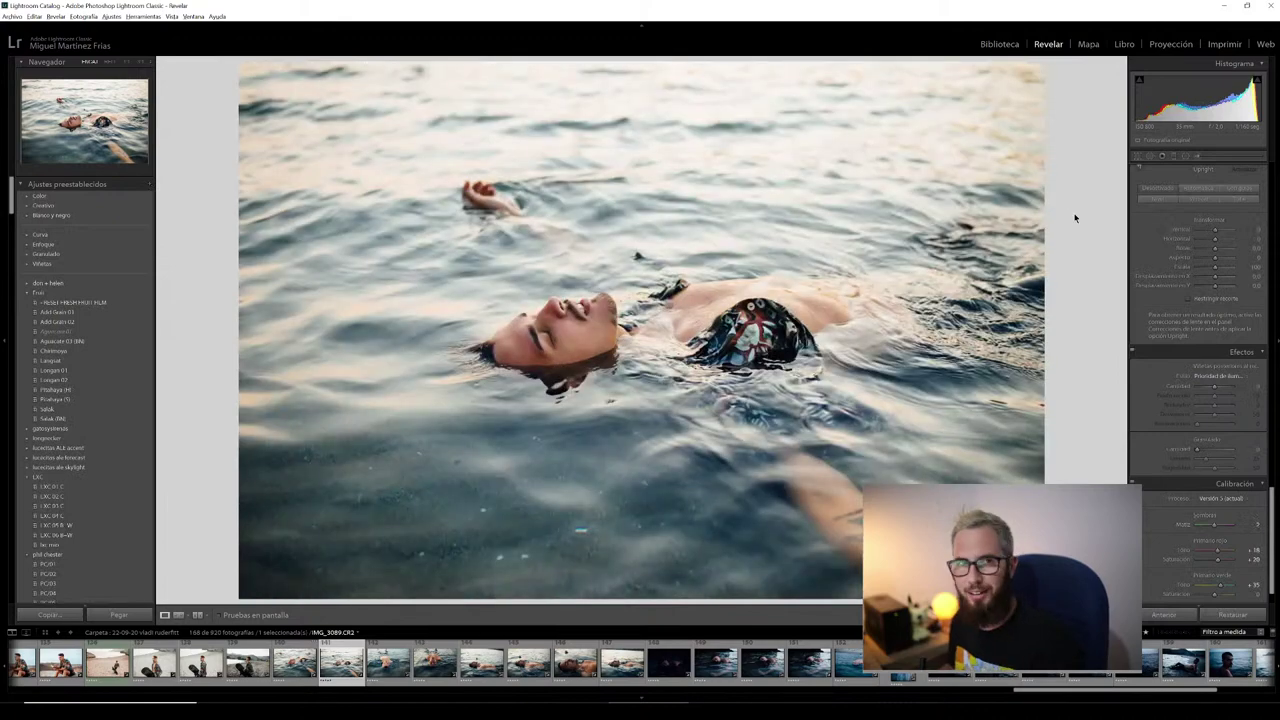
{"action": "scroll", "coordinate": [1203, 308], "scroll_direction": "up", "scroll_amount": 5}
{"action": "scroll", "coordinate": [1203, 308], "scroll_direction": "up", "scroll_amount": 5}
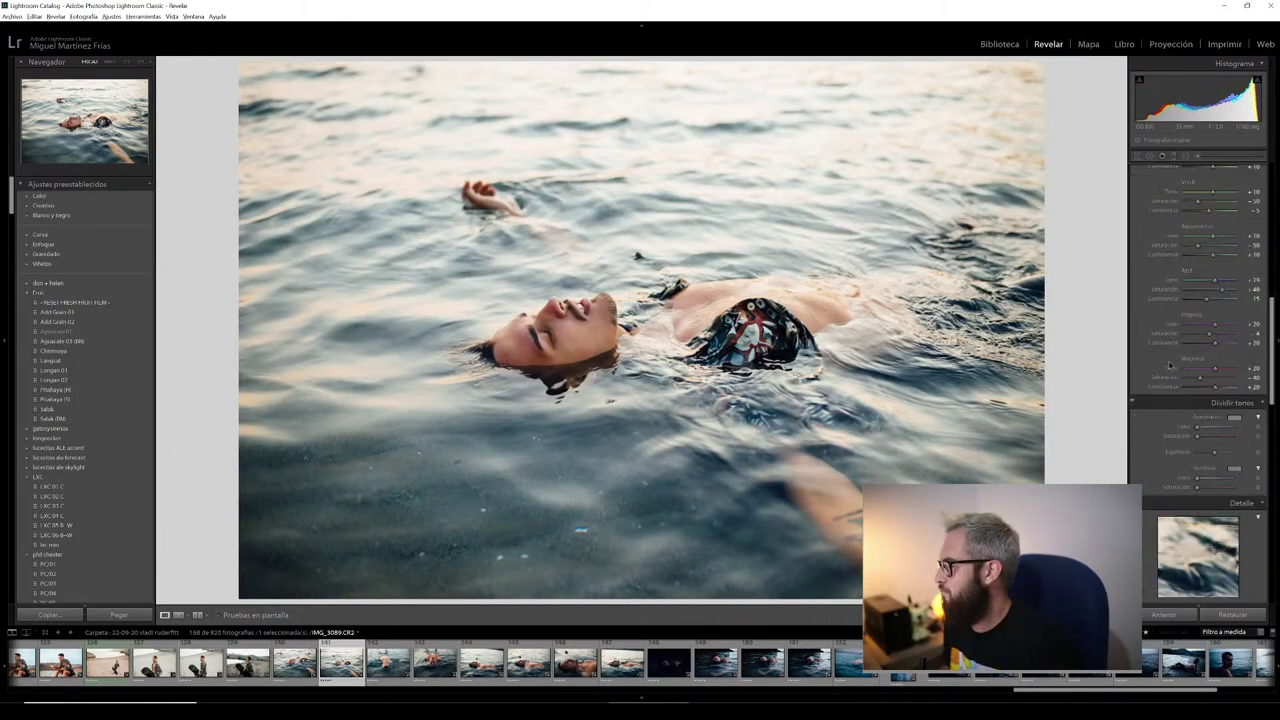
{"action": "scroll", "coordinate": [1203, 308], "scroll_direction": "up", "scroll_amount": 5}
{"action": "scroll", "coordinate": [1203, 308], "scroll_direction": "up", "scroll_amount": 5}
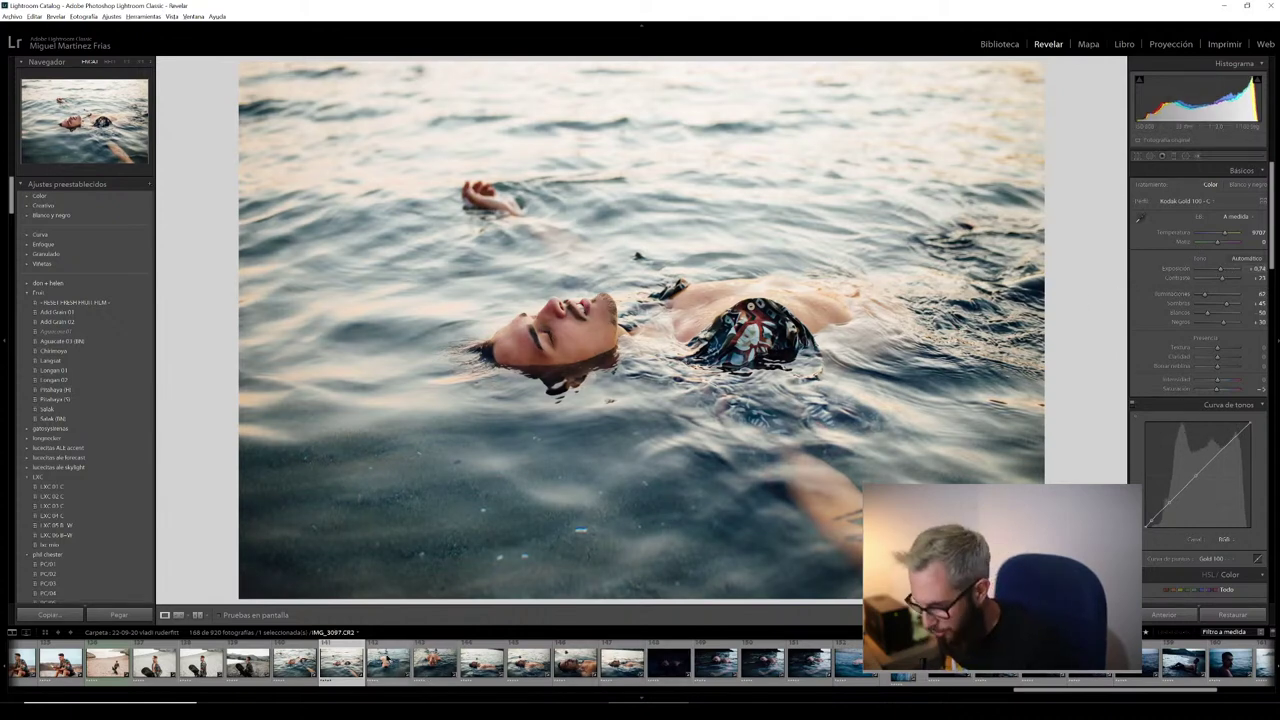
- On the upside-down floating portrait, raise Exposure, lower Temperature, and tweak Contrast slightly
{"action": "left_click", "coordinate": [390, 662]}
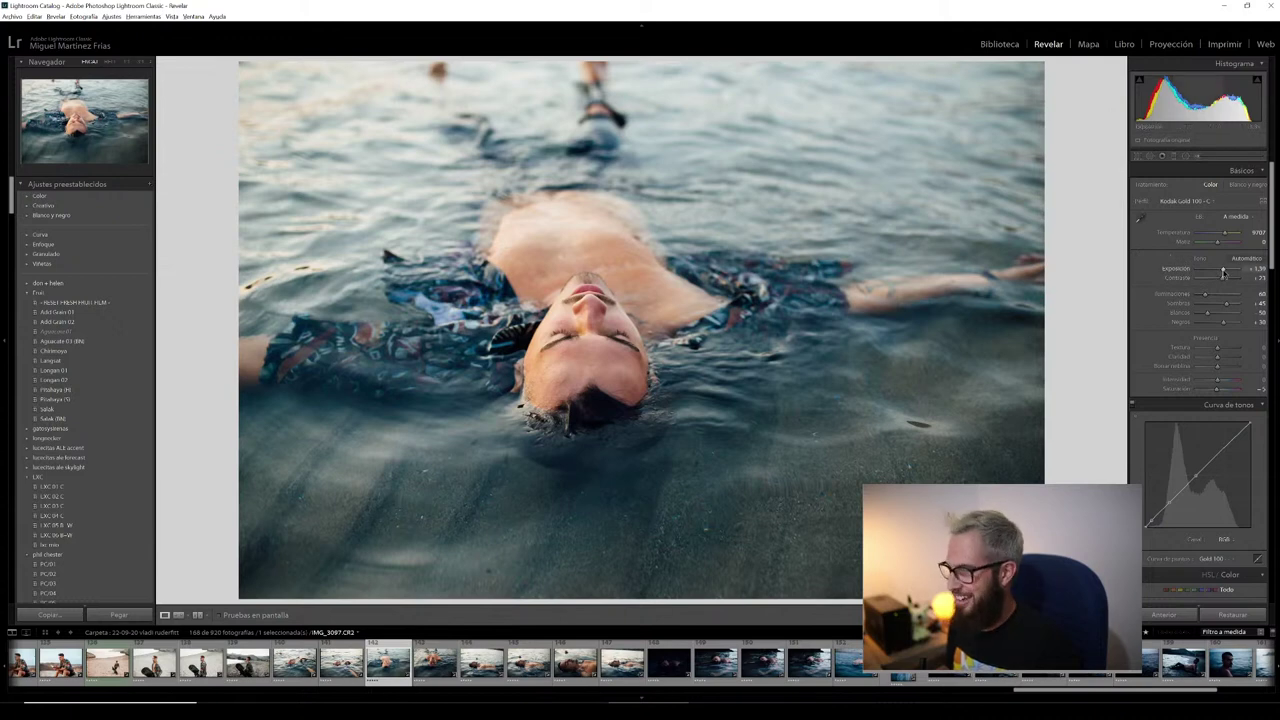
{"action": "left_click", "coordinate": [440, 658]}
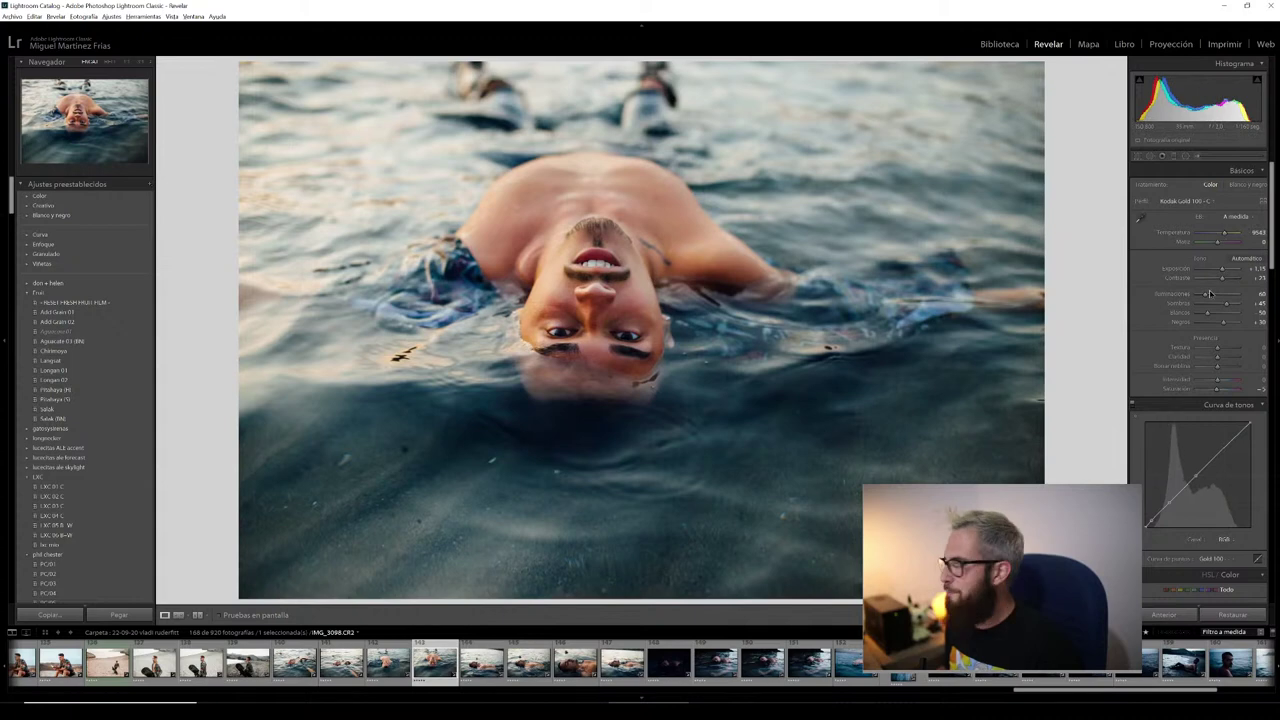
{"action": "left_click_drag", "start_coordinate": [1219, 270], "coordinate": [1222, 272]}
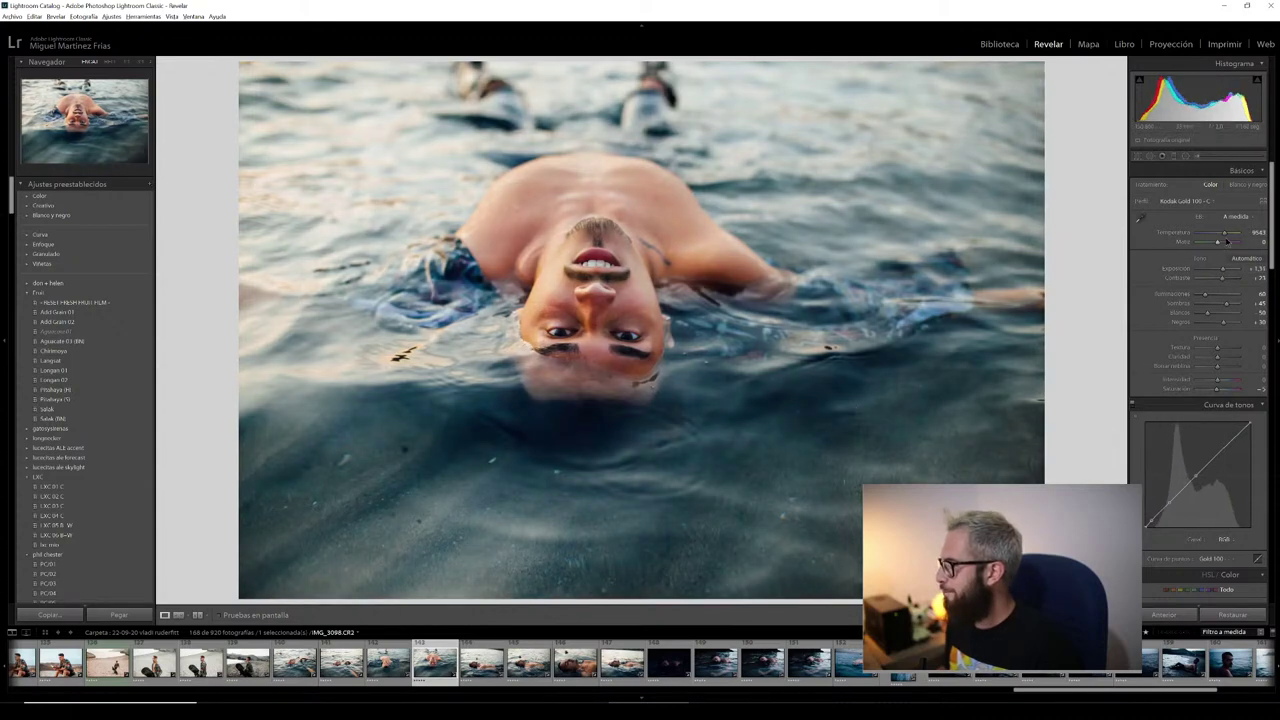
{"action": "left_click_drag", "start_coordinate": [1227, 236], "coordinate": [1225, 236]}
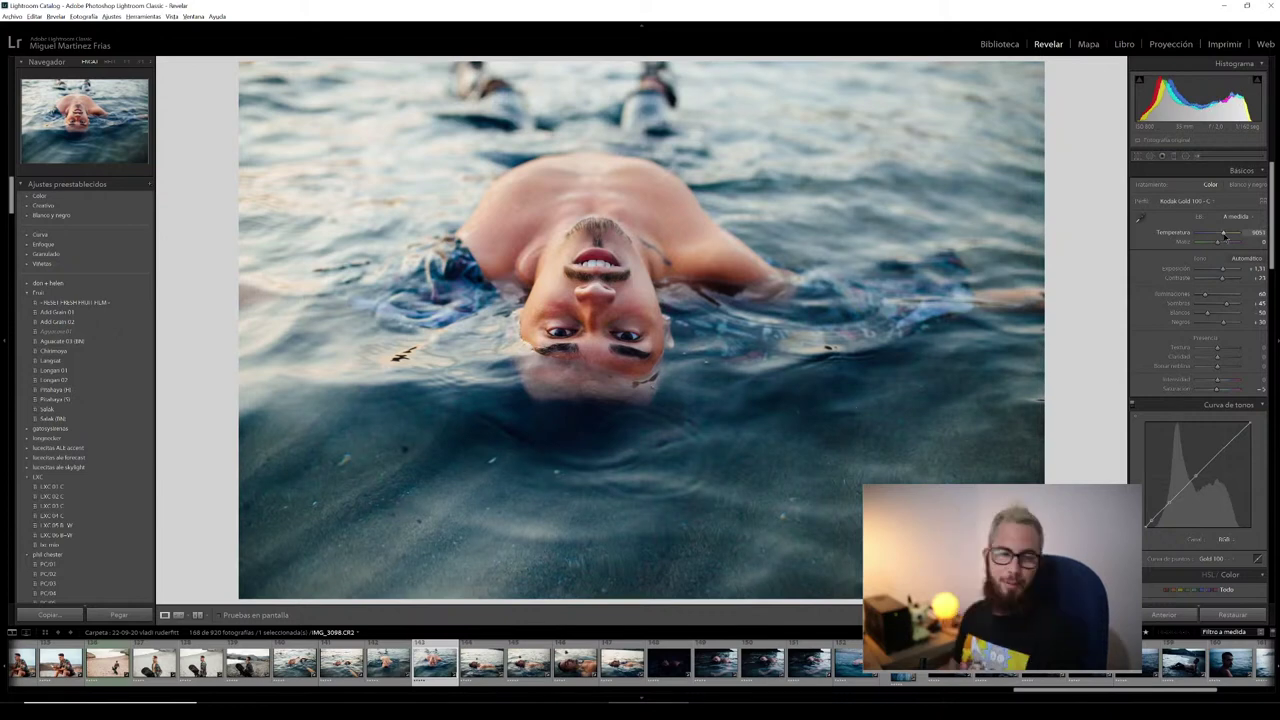
{"action": "left_click_drag", "start_coordinate": [1222, 278], "coordinate": [1221, 283]}
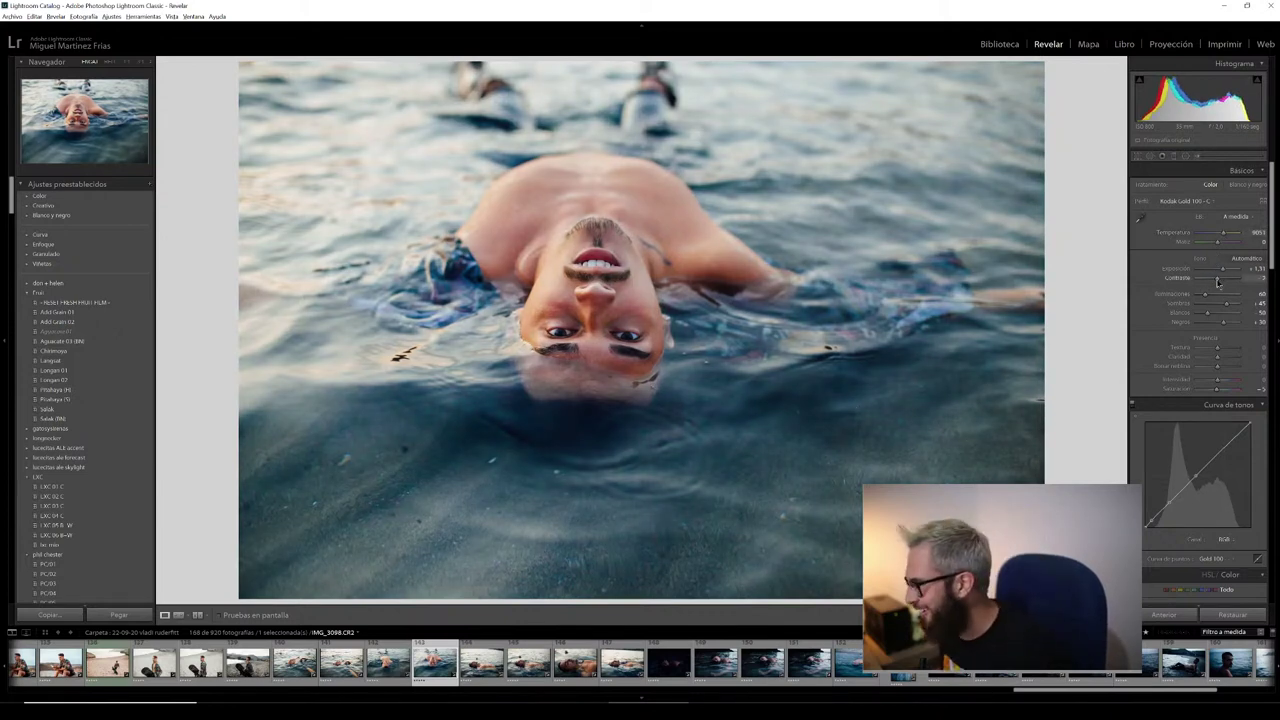
{"action": "scroll", "coordinate": [1190, 310], "scroll_direction": "down", "scroll_amount": 5}
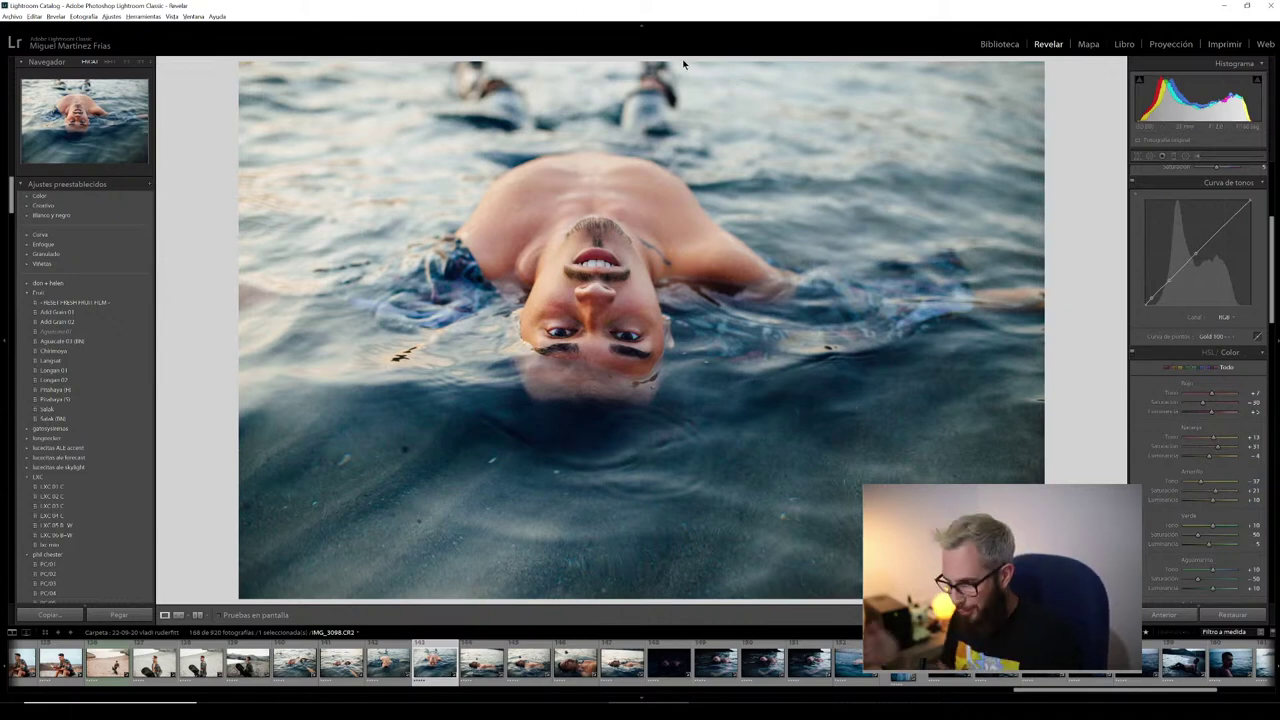
- On the next floating photo, raise Exposure to about +1.07 and straighten it by about −1.30°
{"action": "key", "text": "Right"}
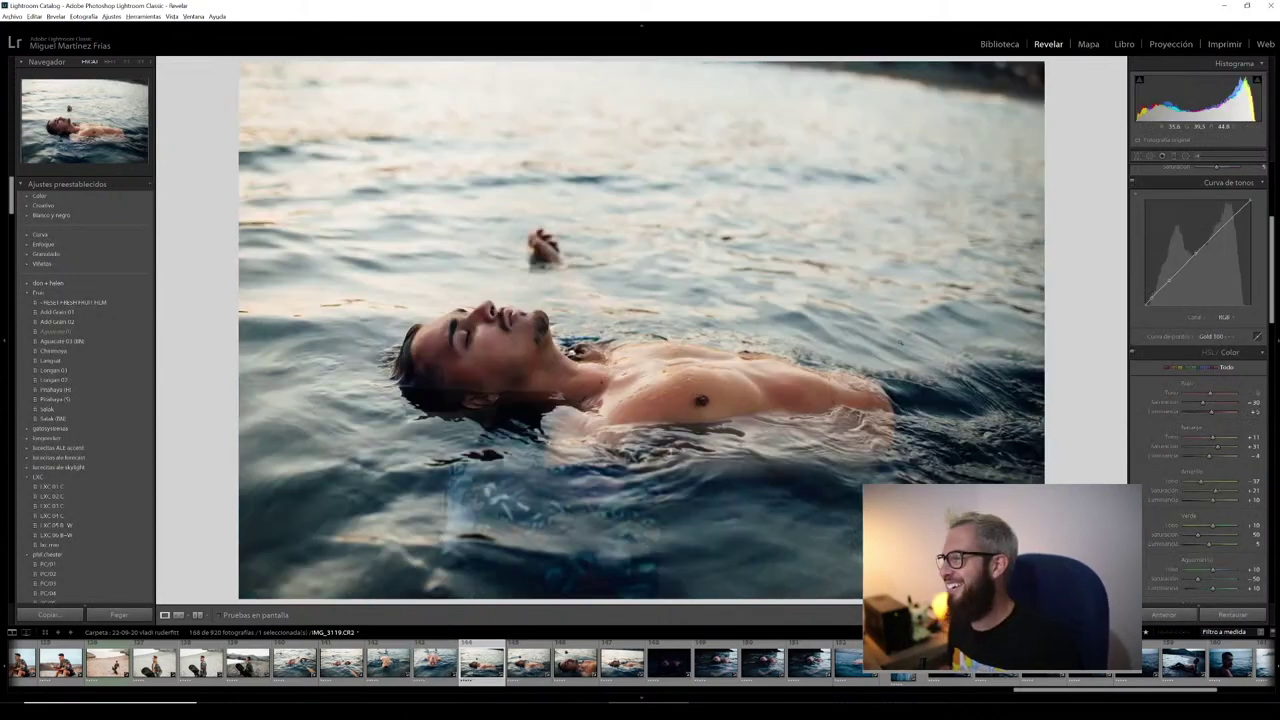
{"action": "scroll", "coordinate": [1180, 398], "scroll_direction": "up", "scroll_amount": 3}
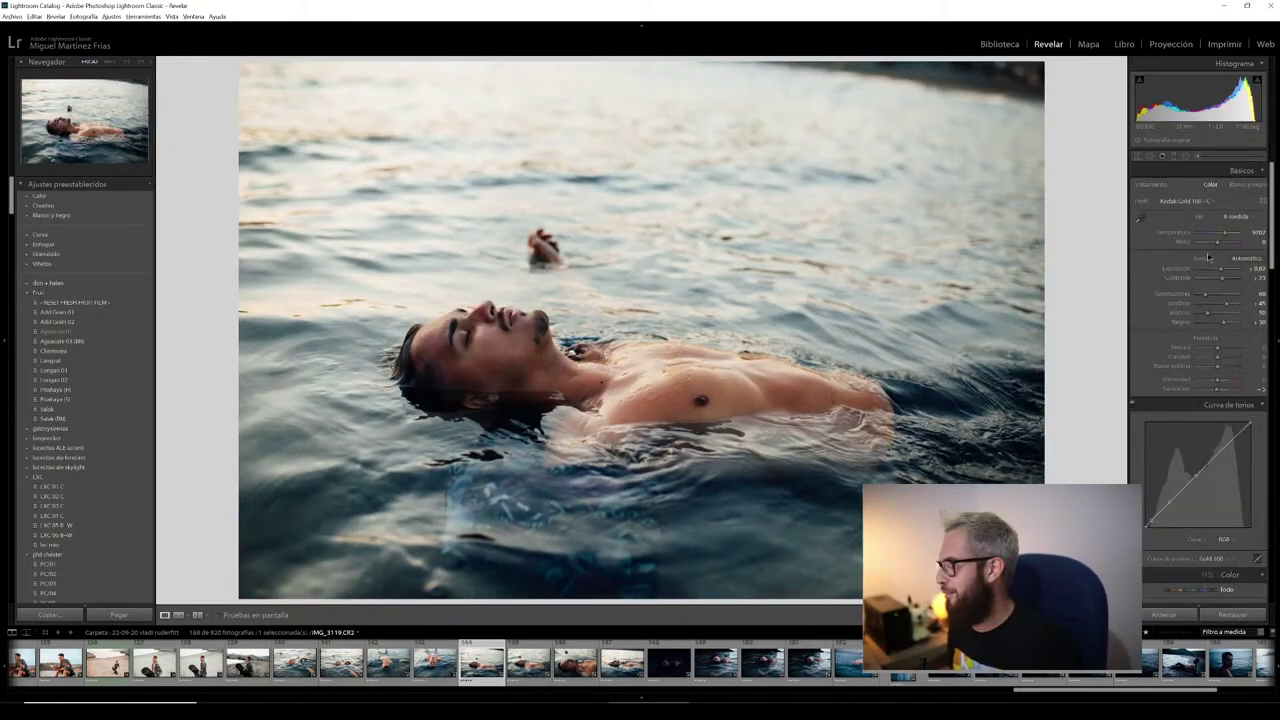
{"action": "left_click_drag", "start_coordinate": [1220, 270], "coordinate": [1223, 270]}
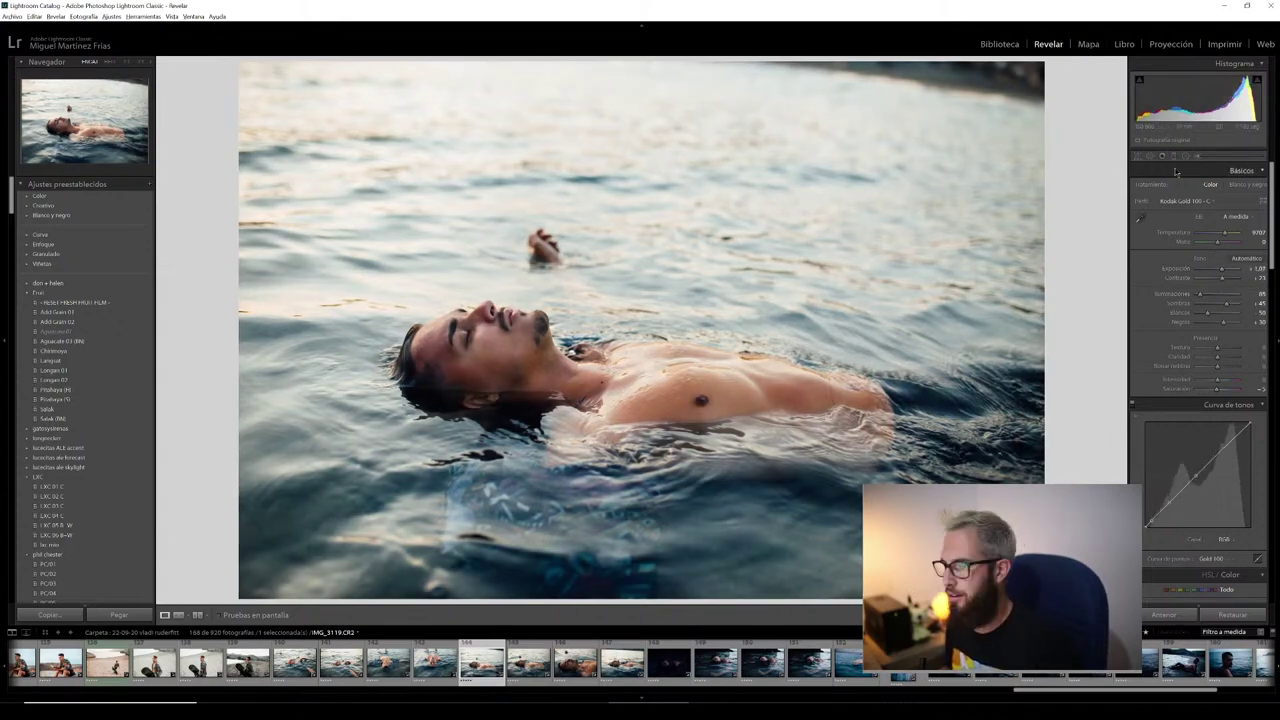
{"action": "left_click", "coordinate": [1136, 156]}
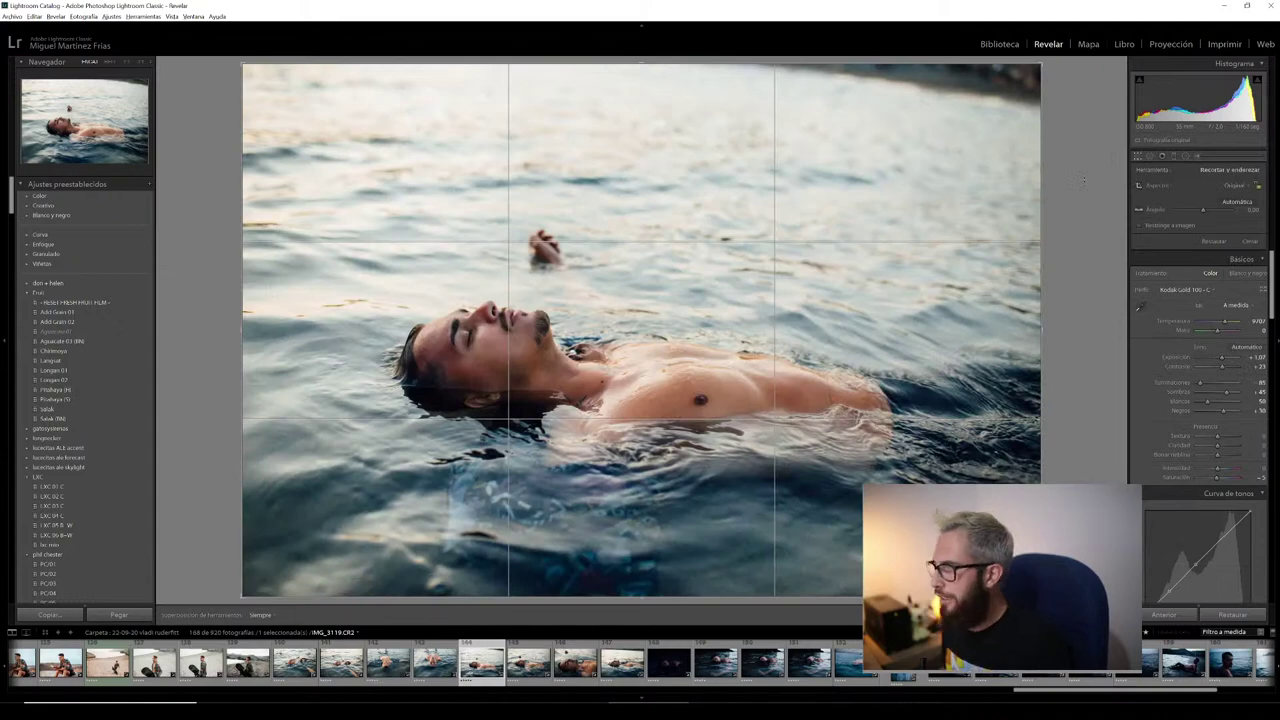
{"action": "left_click_drag", "start_coordinate": [1092, 180], "coordinate": [1090, 163]}
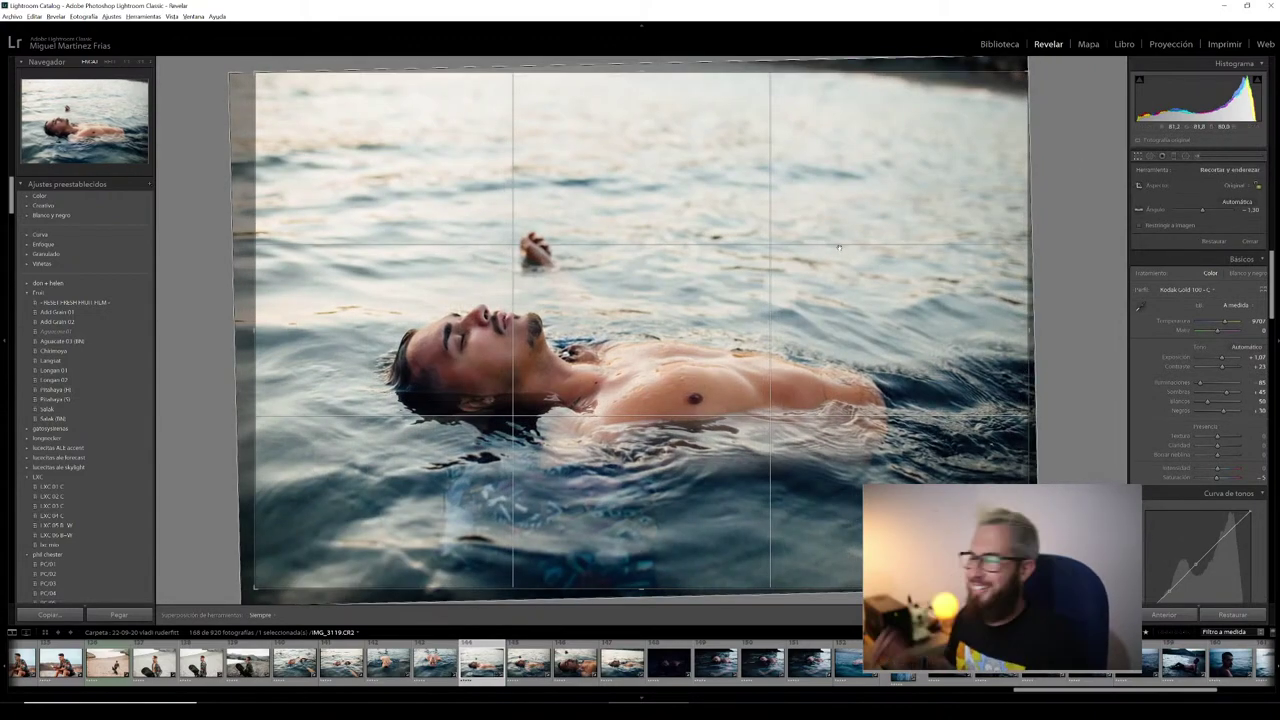
{"action": "key", "text": "Return"}
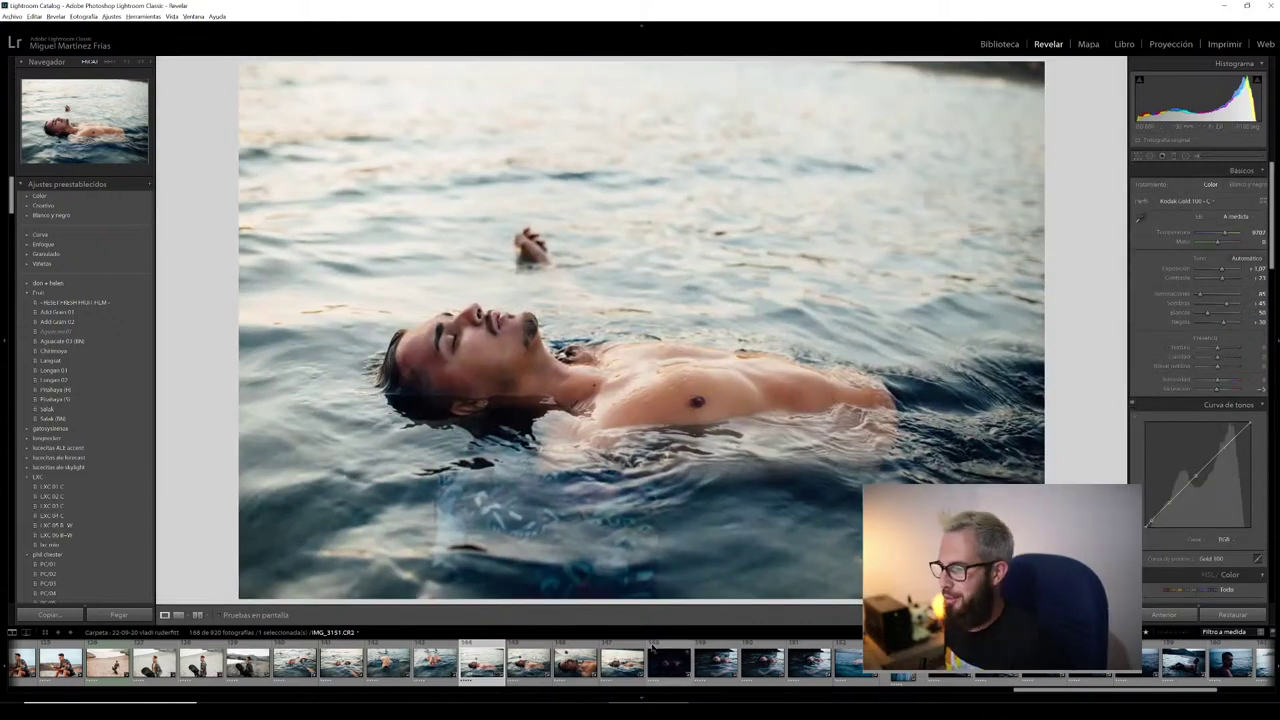
{"action": "left_click", "coordinate": [575, 662], "text": "shift"}
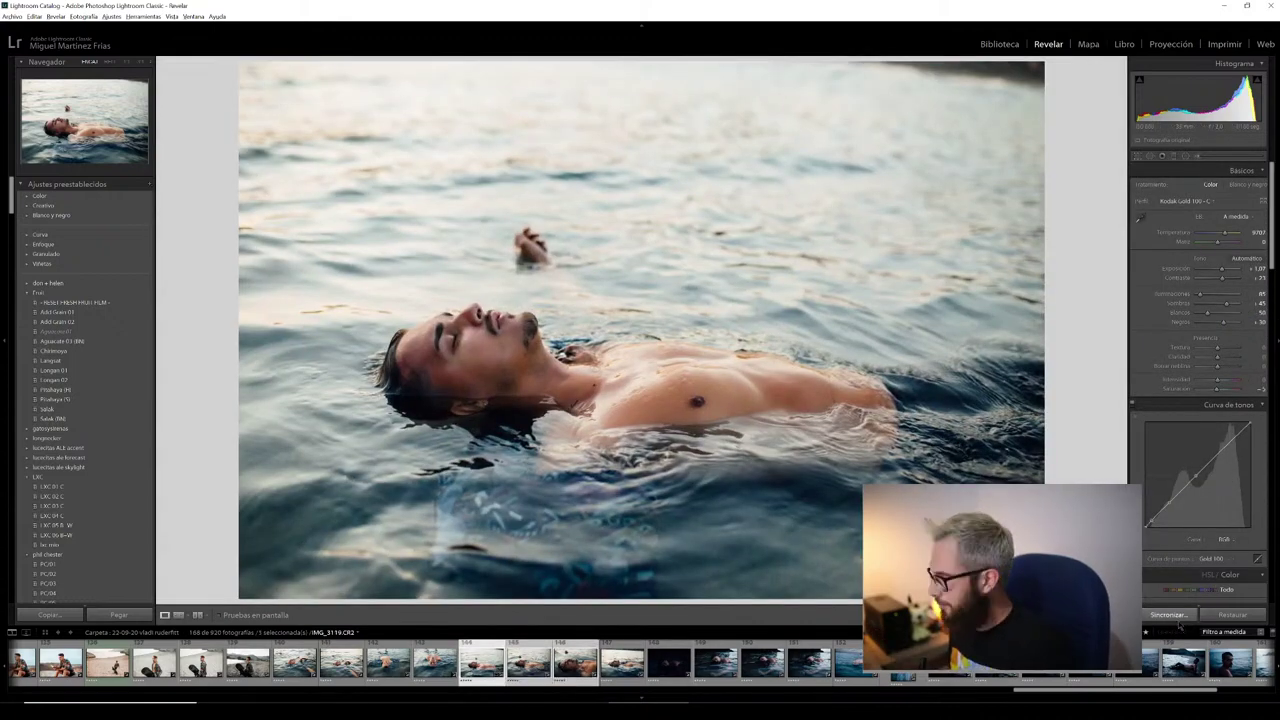
- Sync the current edits to the selected floating shots and raise the next shot's Exposure
{"action": "left_click", "coordinate": [1168, 615]}
{"action": "key", "text": "Return"}
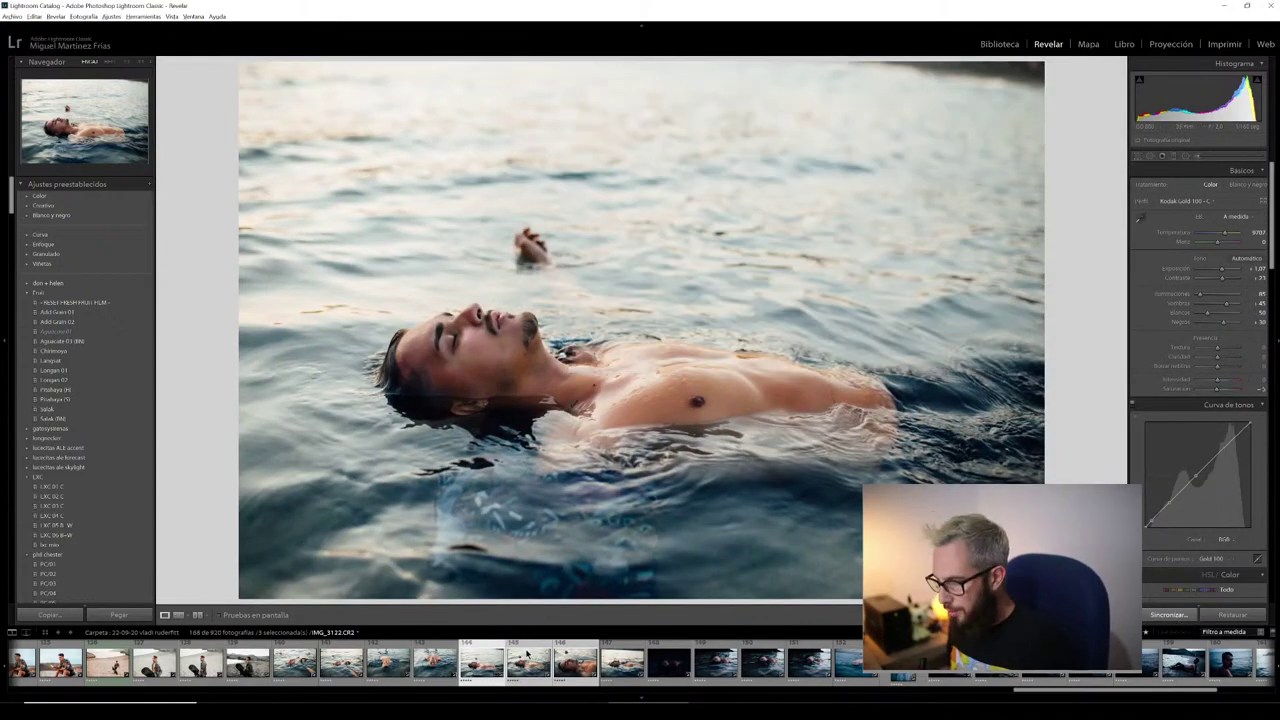
{"action": "key", "text": "Right"}
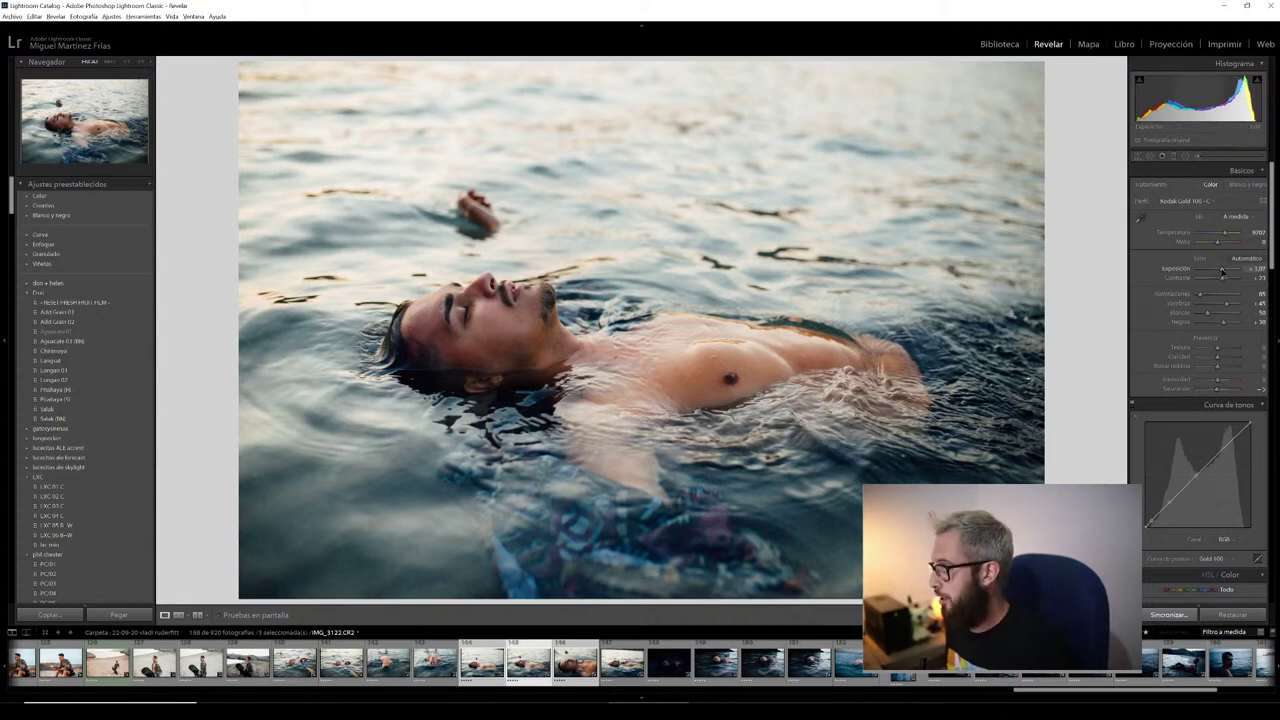
{"action": "left_click_drag", "start_coordinate": [1221, 271], "coordinate": [1223, 273]}
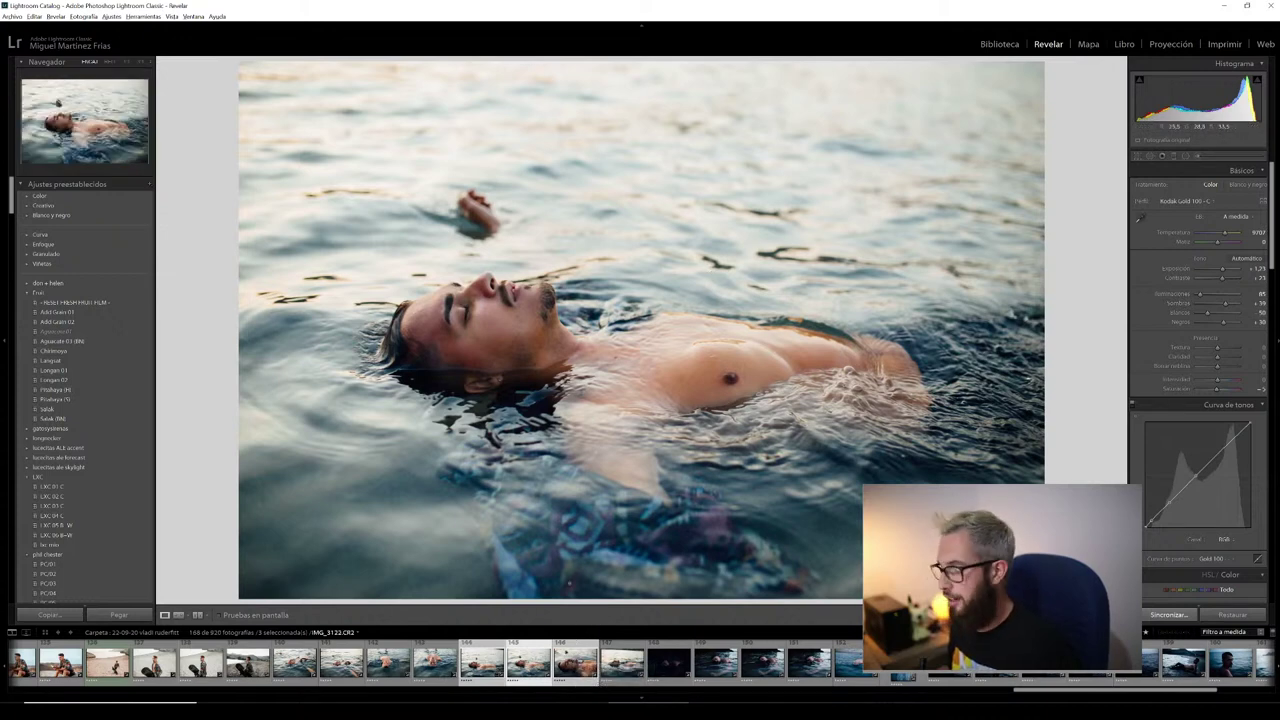
{"action": "key", "text": "Right"}
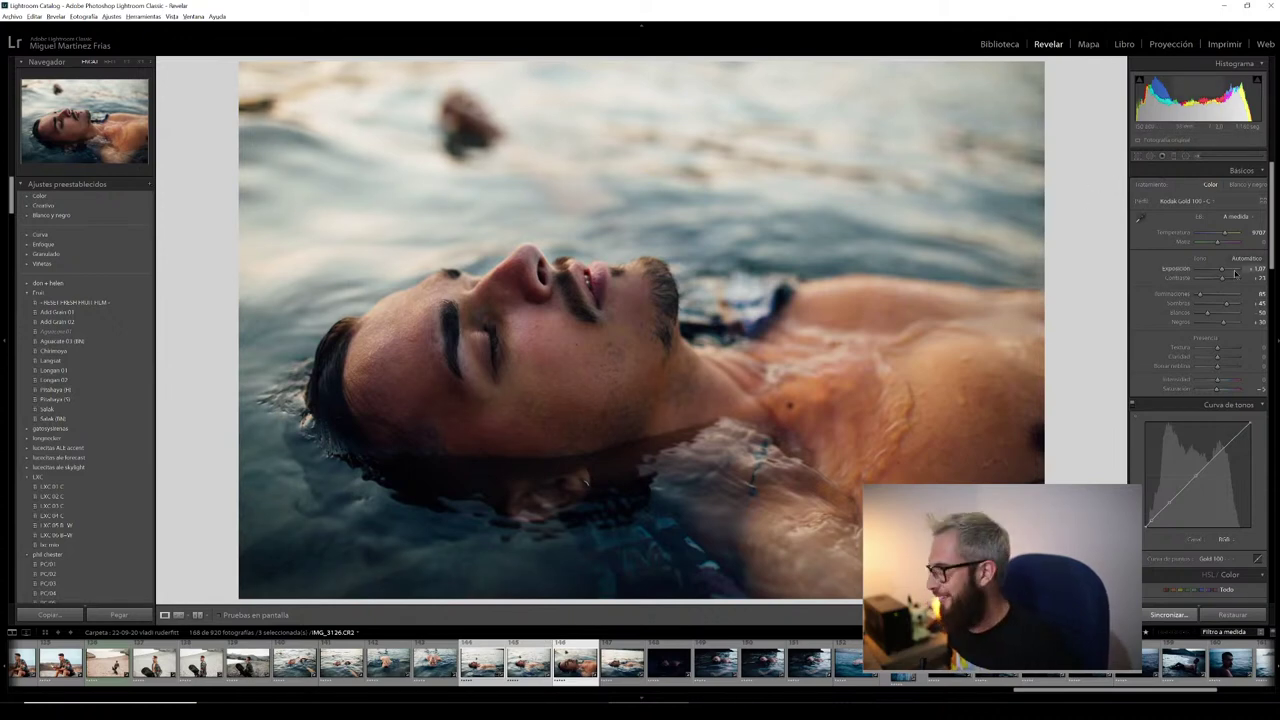
- Fine-tune the close-up face portrait's Exposure, nudging it up and then slightly back down
{"action": "left_click_drag", "start_coordinate": [1221, 270], "coordinate": [1224, 272]}
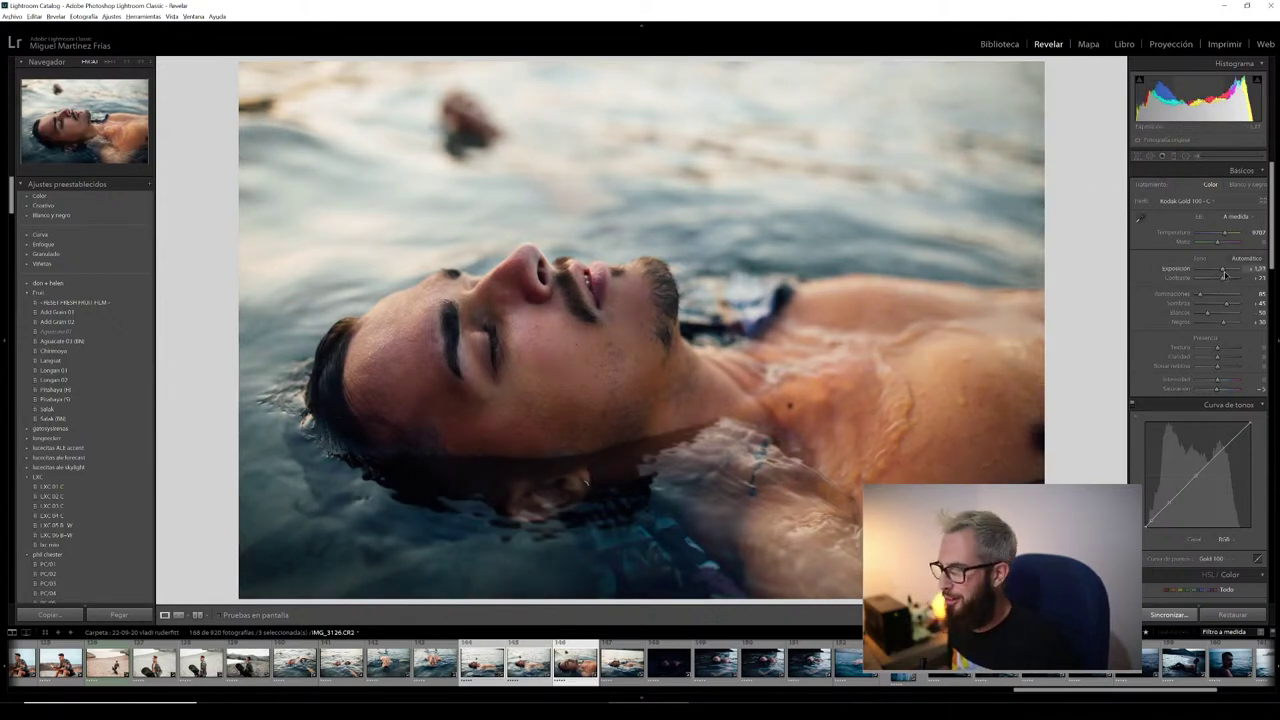
{"action": "scroll", "coordinate": [1222, 280], "scroll_direction": "down", "scroll_amount": 5}
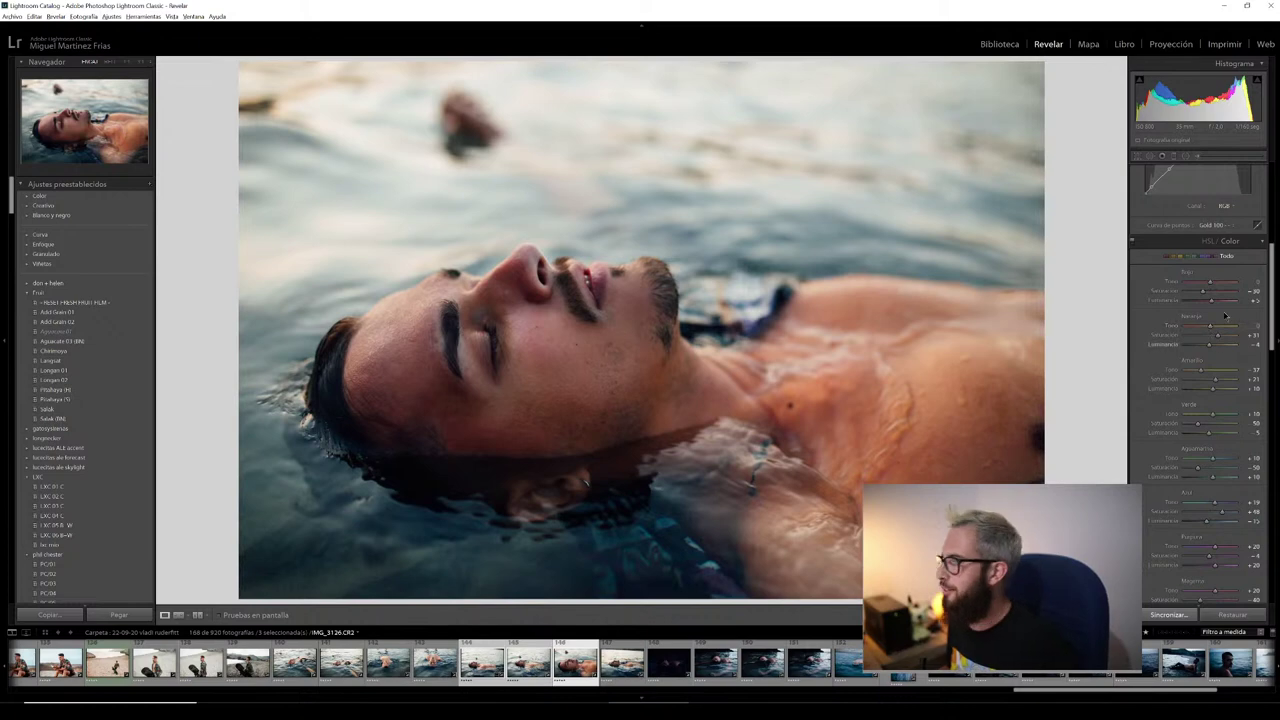
{"action": "scroll", "coordinate": [1221, 371], "scroll_direction": "up", "scroll_amount": 5}
{"action": "left_click_drag", "start_coordinate": [1221, 270], "coordinate": [1224, 271]}
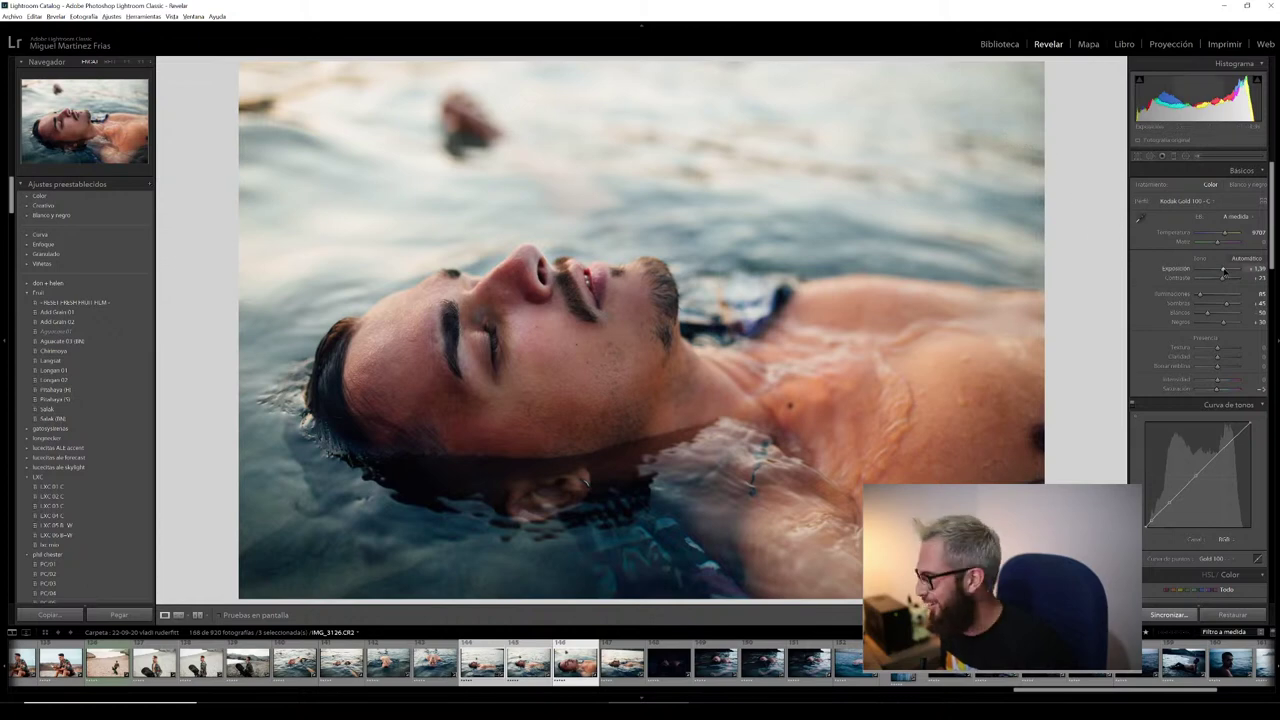
{"action": "left_click_drag", "start_coordinate": [1224, 271], "coordinate": [1227, 272]}
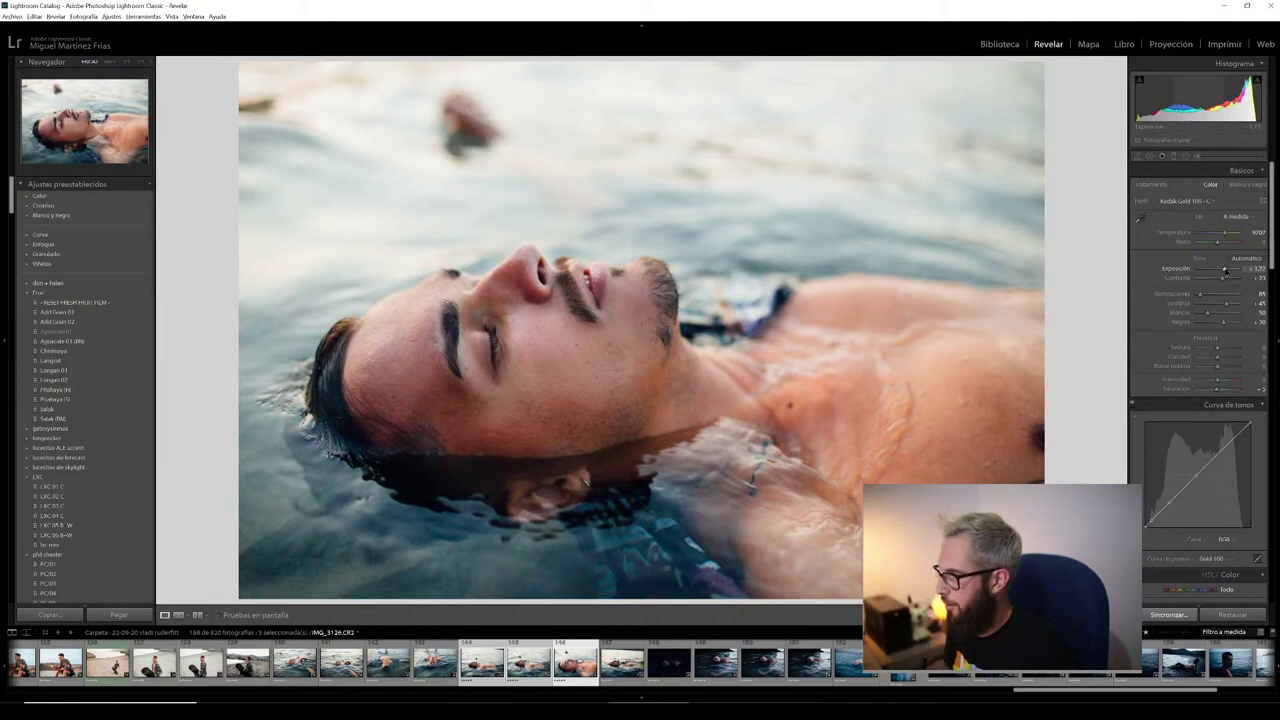
{"action": "left_click_drag", "start_coordinate": [1225, 270], "coordinate": [1222, 285]}
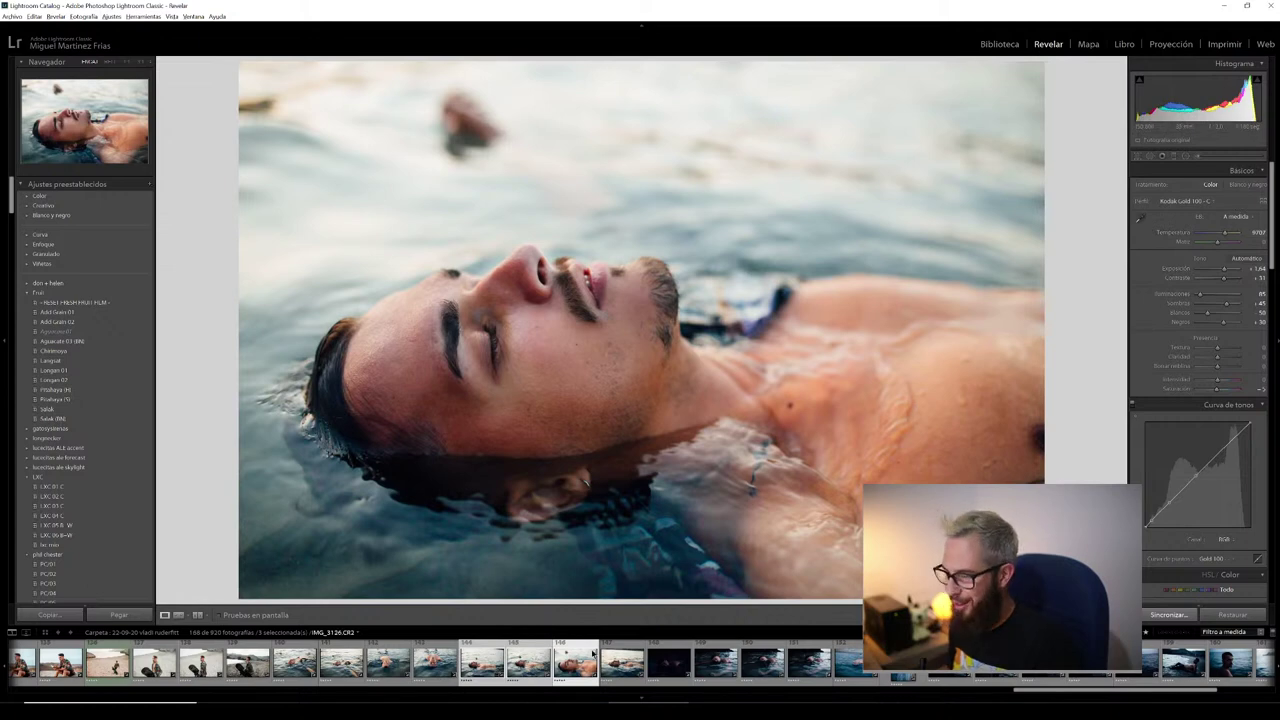
{"action": "left_click", "coordinate": [622, 662]}
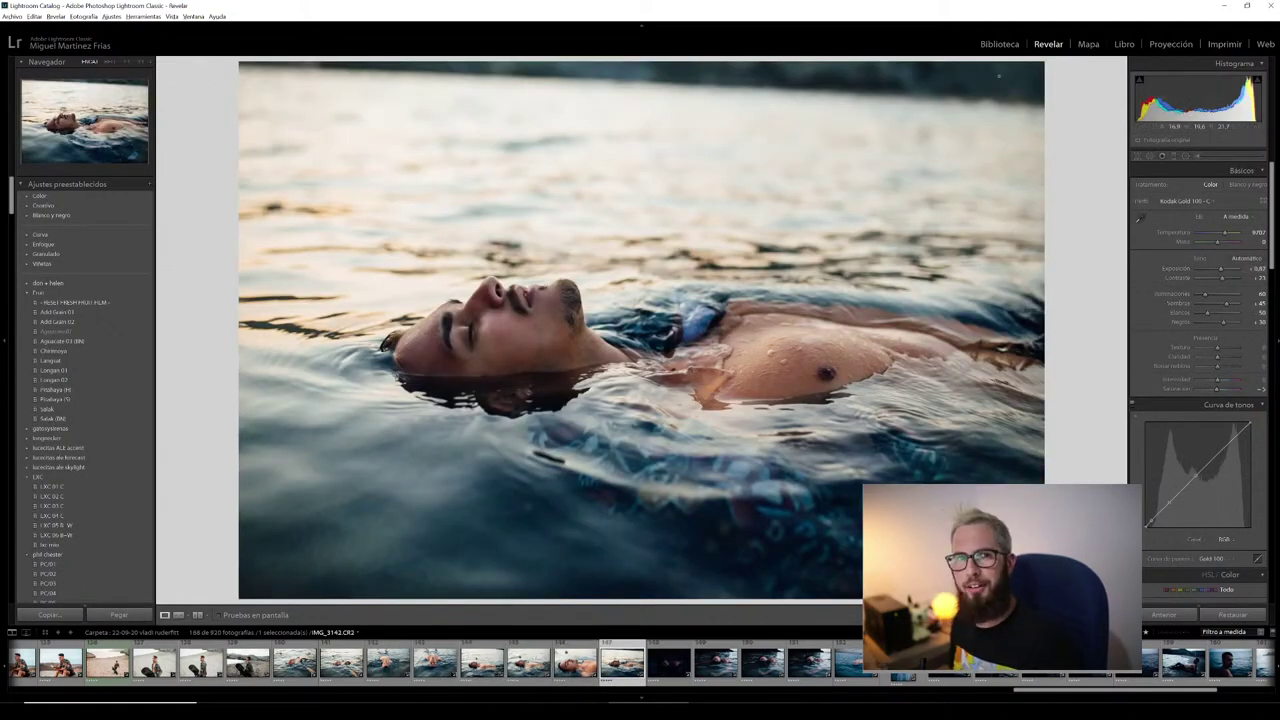
- Apply Auto tone to IMG_3142.CR2, then fine-tune its Exposure to about +1.15
{"action": "left_click", "coordinate": [1240, 258]}
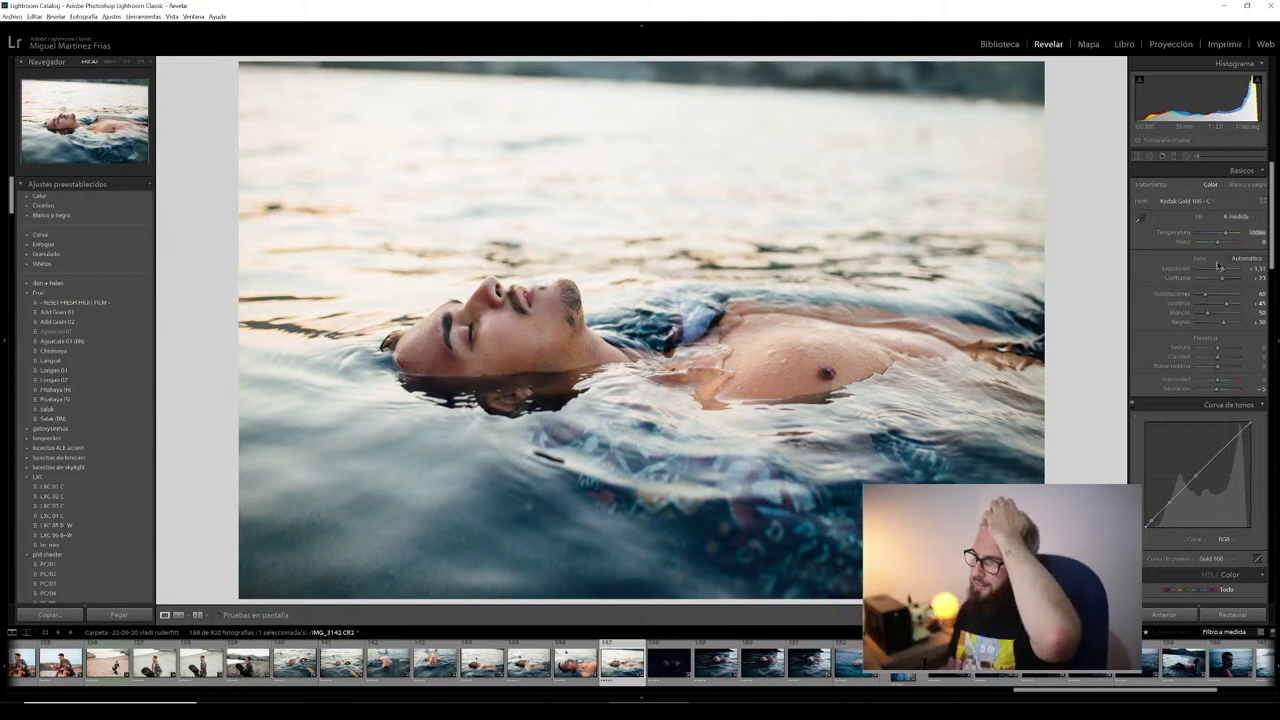
{"action": "scroll", "coordinate": [1218, 267], "scroll_direction": "down", "scroll_amount": 3}
{"action": "scroll", "coordinate": [1218, 267], "scroll_direction": "down", "scroll_amount": 2}
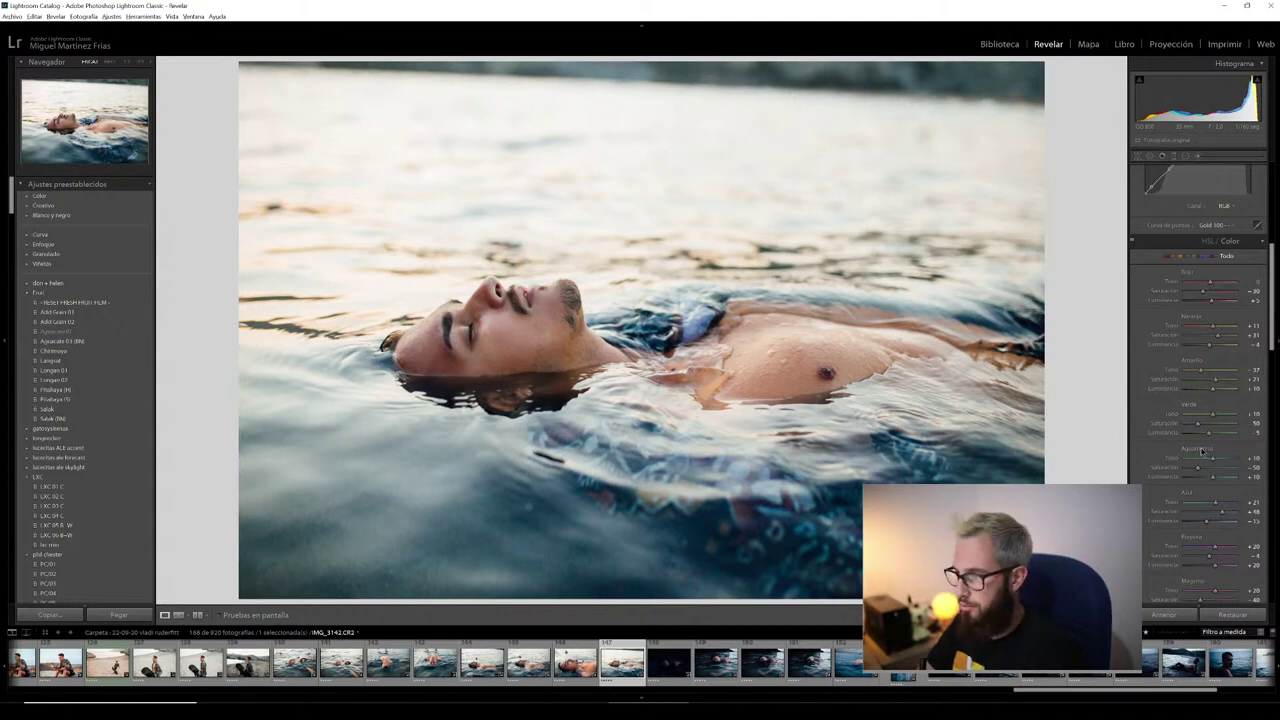
{"action": "scroll", "coordinate": [1134, 305], "scroll_direction": "up", "scroll_amount": 5}
{"action": "left_click_drag", "start_coordinate": [1205, 270], "coordinate": [1220, 270]}
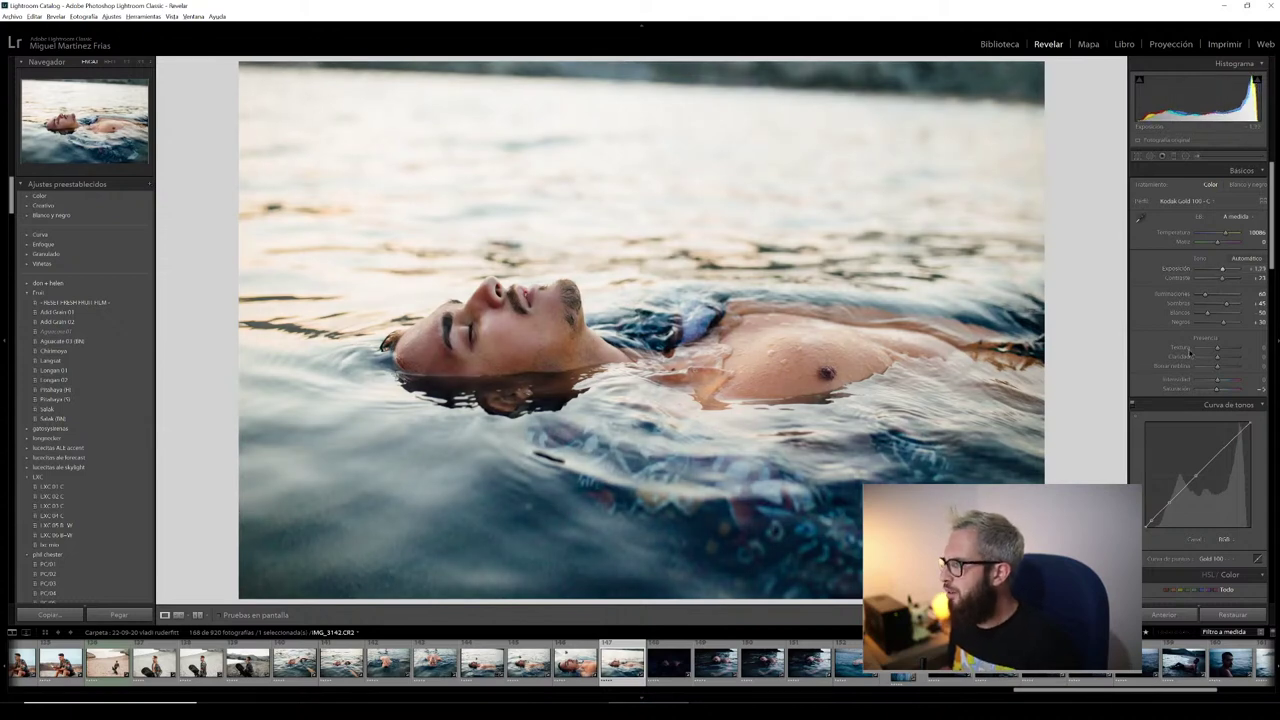
{"action": "scroll", "coordinate": [1210, 330], "scroll_direction": "down", "scroll_amount": 10}
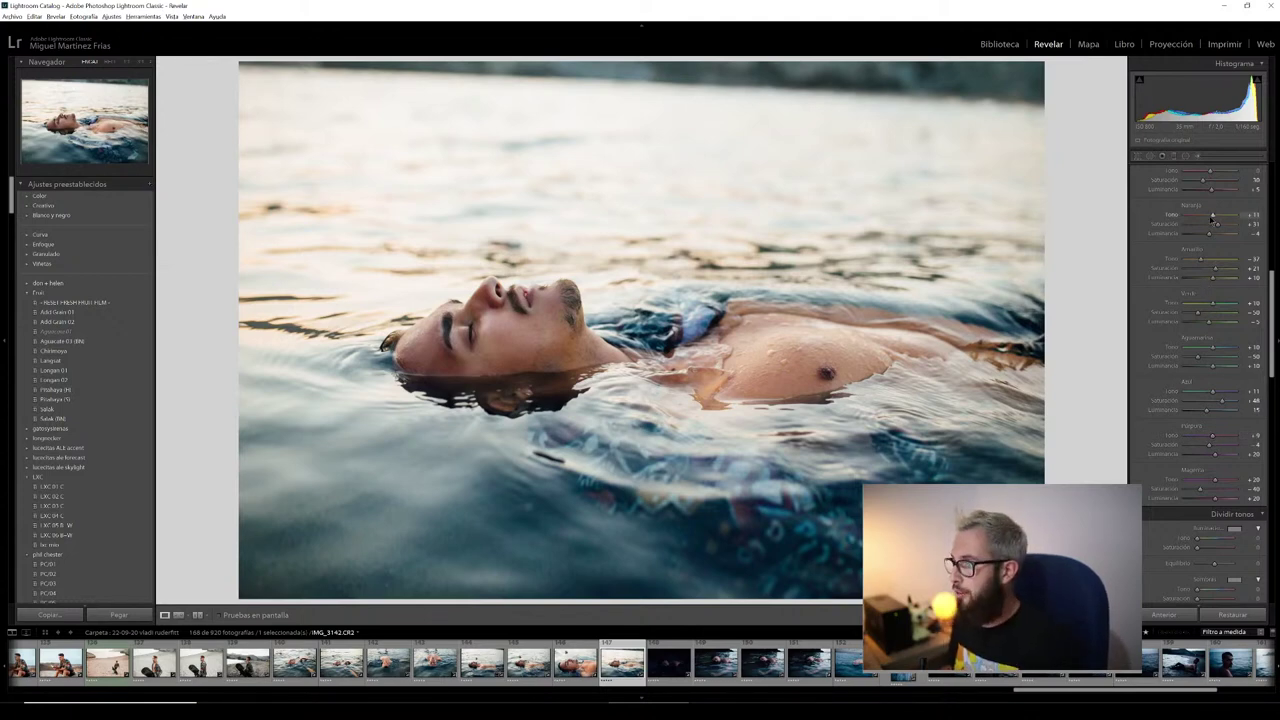
{"action": "scroll", "coordinate": [1140, 247], "scroll_direction": "up", "scroll_amount": 5}
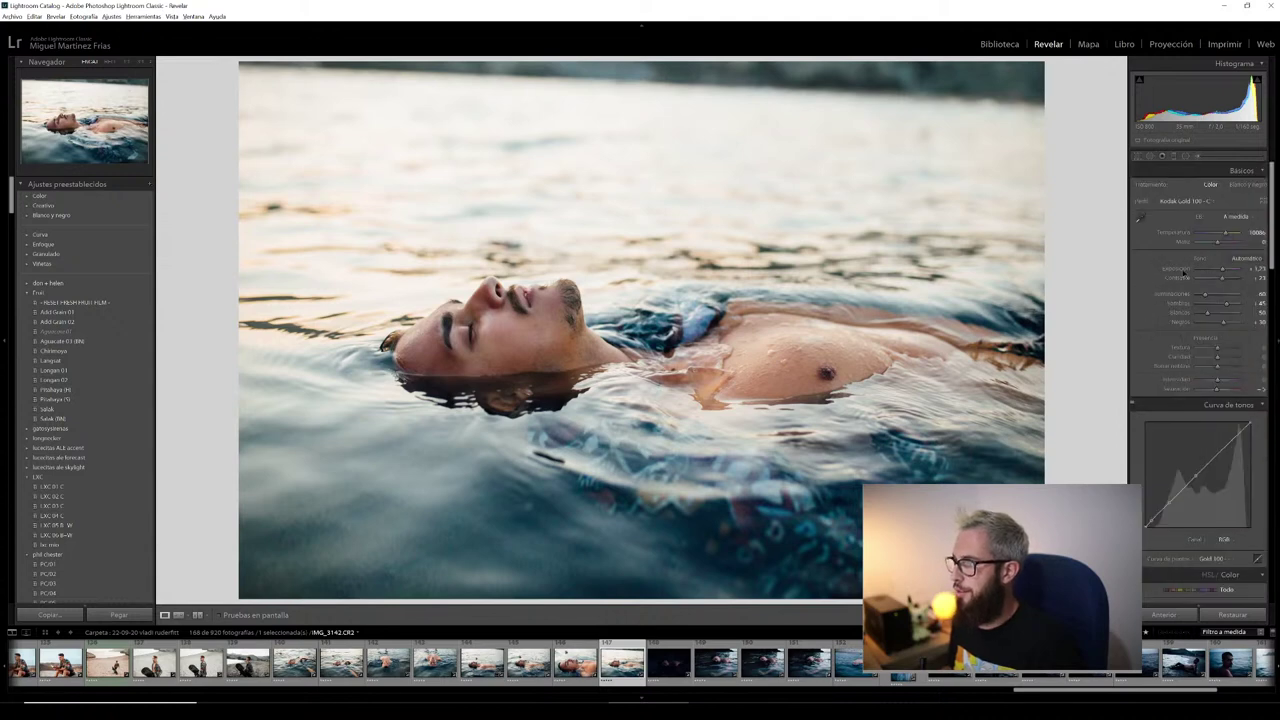
{"action": "left_click_drag", "start_coordinate": [1222, 268], "coordinate": [1227, 303]}
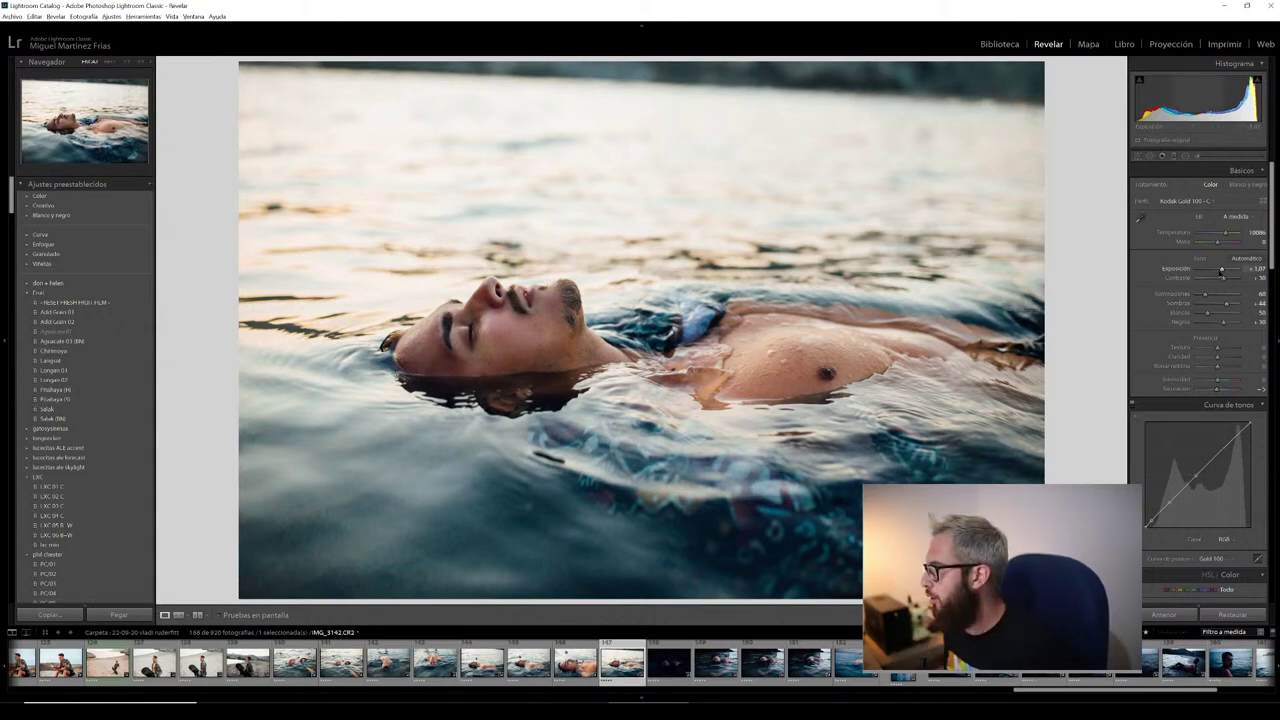
{"action": "left_click_drag", "start_coordinate": [1221, 269], "coordinate": [1222, 271]}
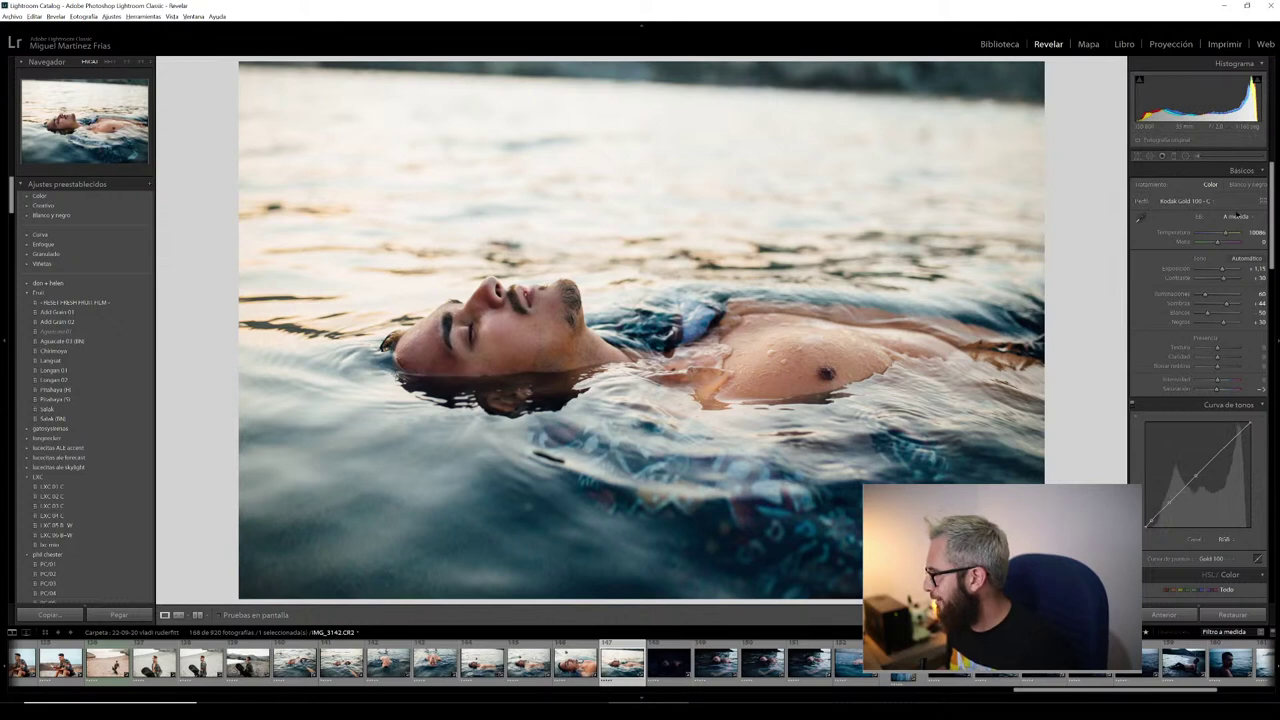
- Reset the dark IMG_3151.CR2 photo to its original settings and raise its Exposure
{"action": "key", "text": "Right"}
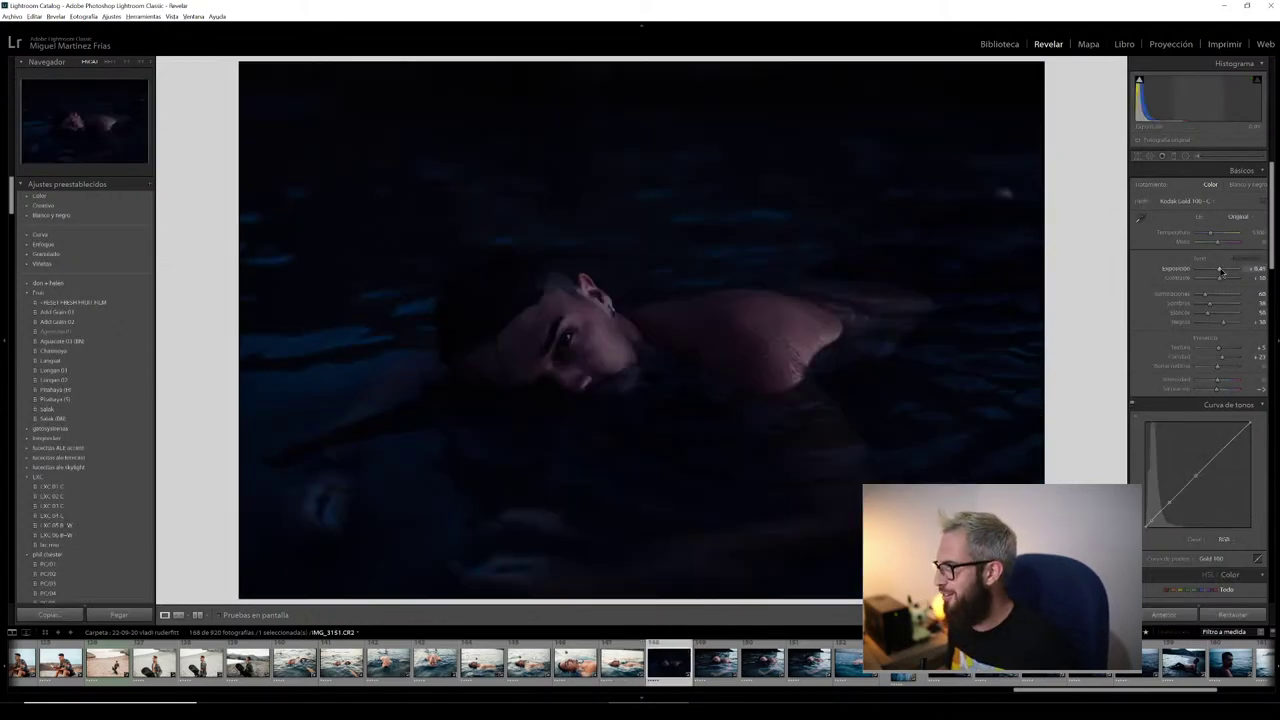
{"action": "left_click_drag", "start_coordinate": [1225, 270], "coordinate": [1232, 270]}
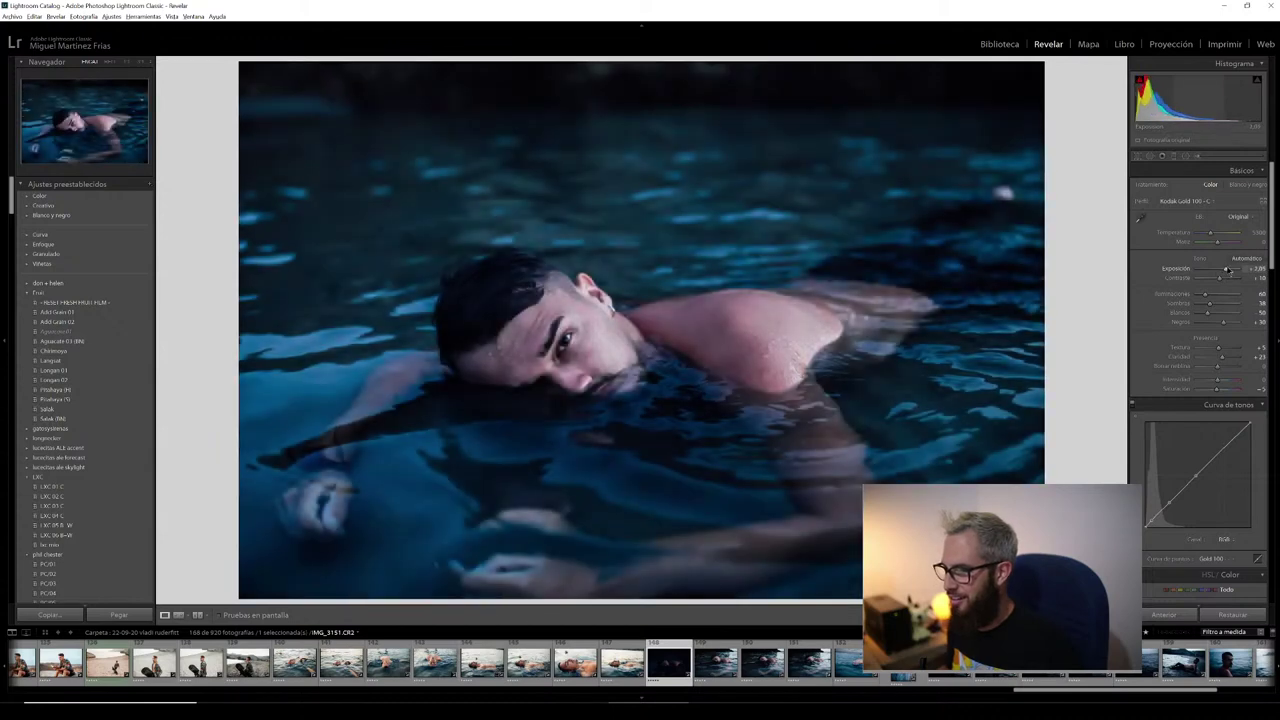
{"action": "left_click", "coordinate": [1216, 234]}
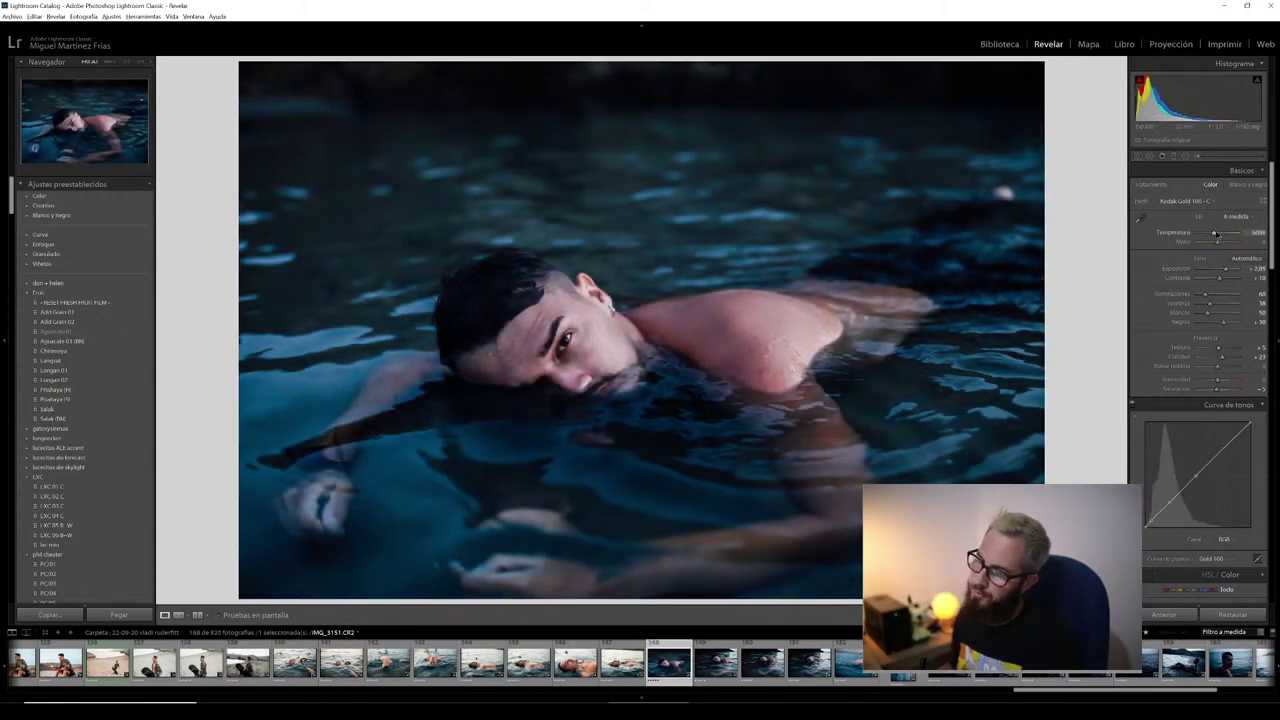
{"action": "left_click", "coordinate": [1232, 614]}
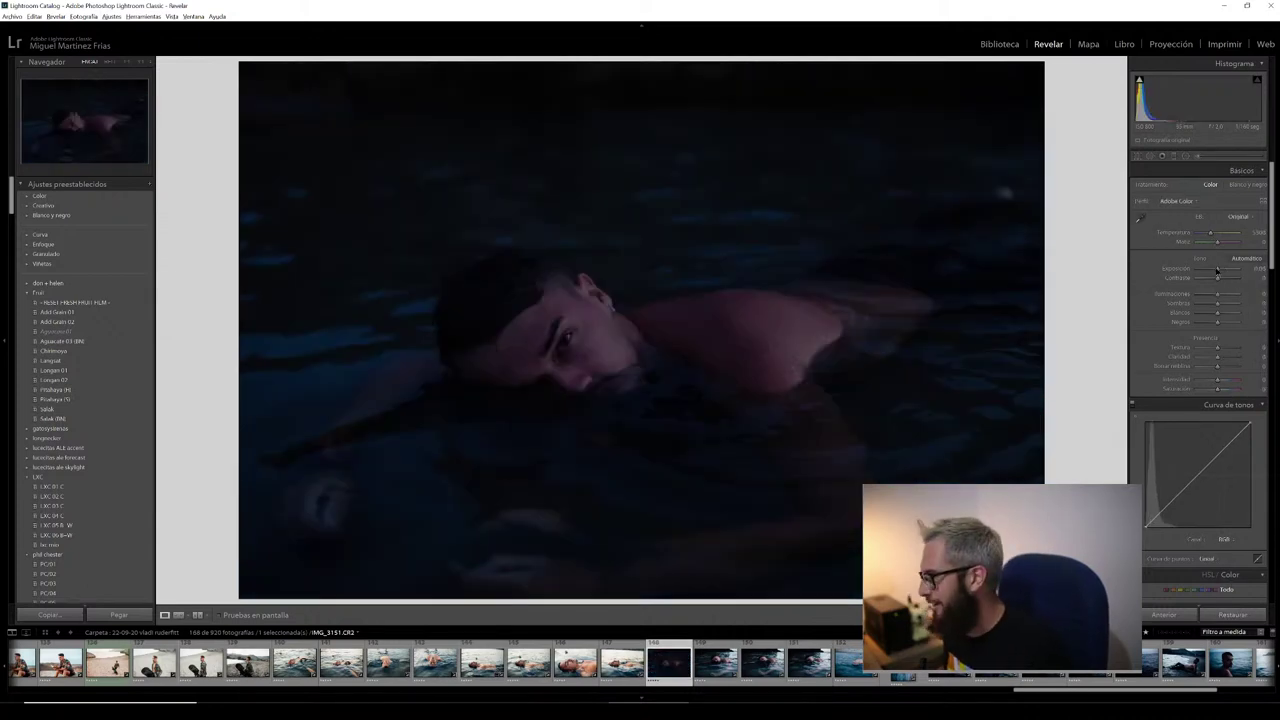
{"action": "left_click_drag", "start_coordinate": [1217, 270], "coordinate": [1225, 270]}
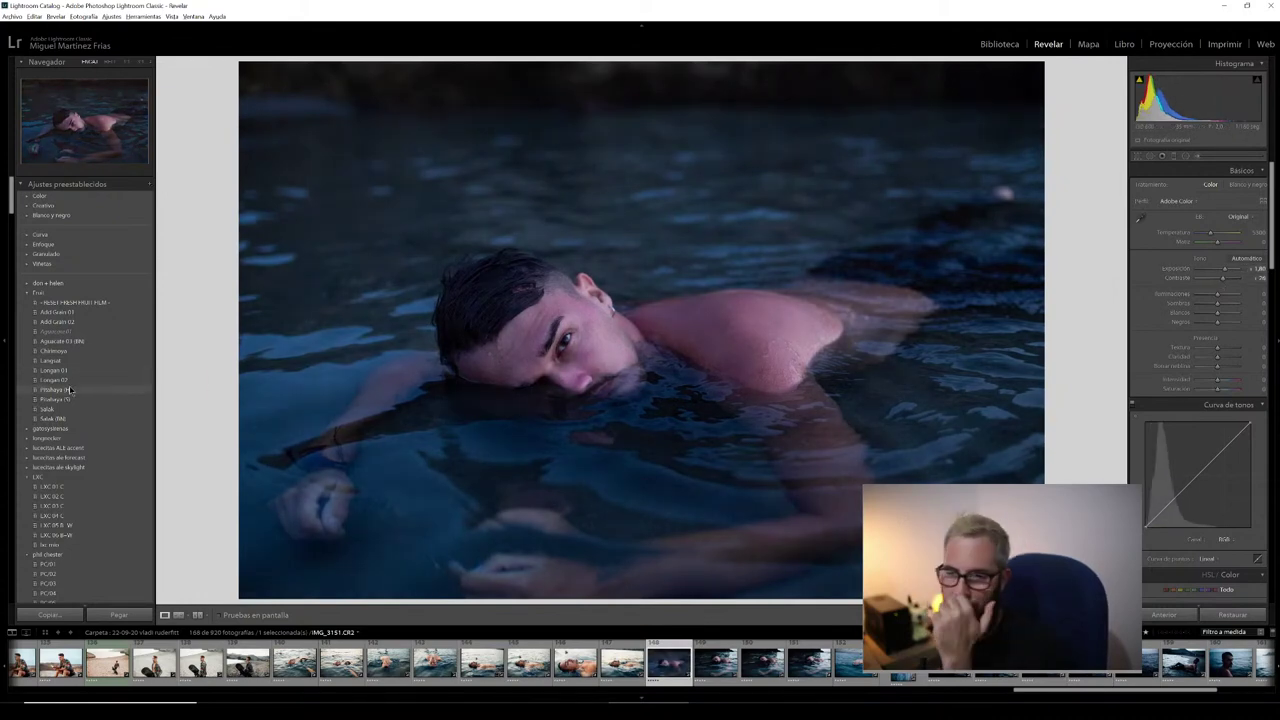
- Apply the LXC 04 C preset and pull the tone curve's top highlight point down
{"action": "scroll", "coordinate": [71, 390], "scroll_direction": "down", "scroll_amount": 3}
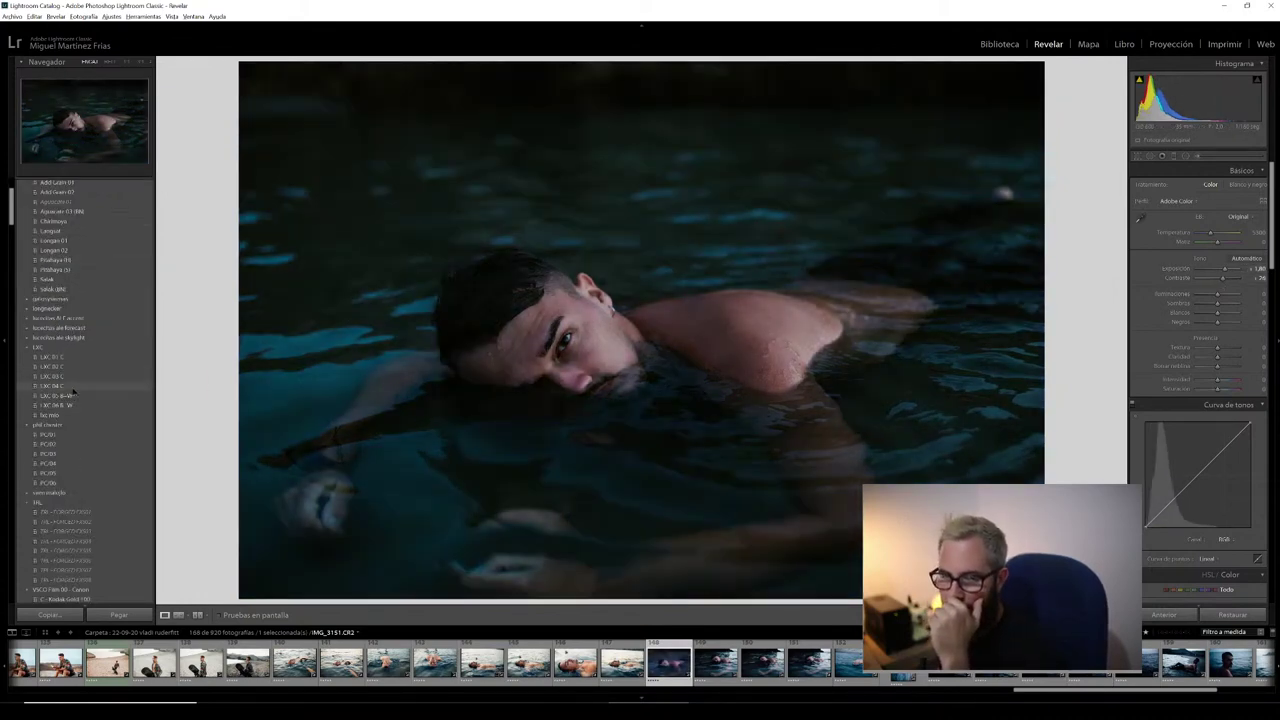
{"action": "left_click", "coordinate": [73, 386]}
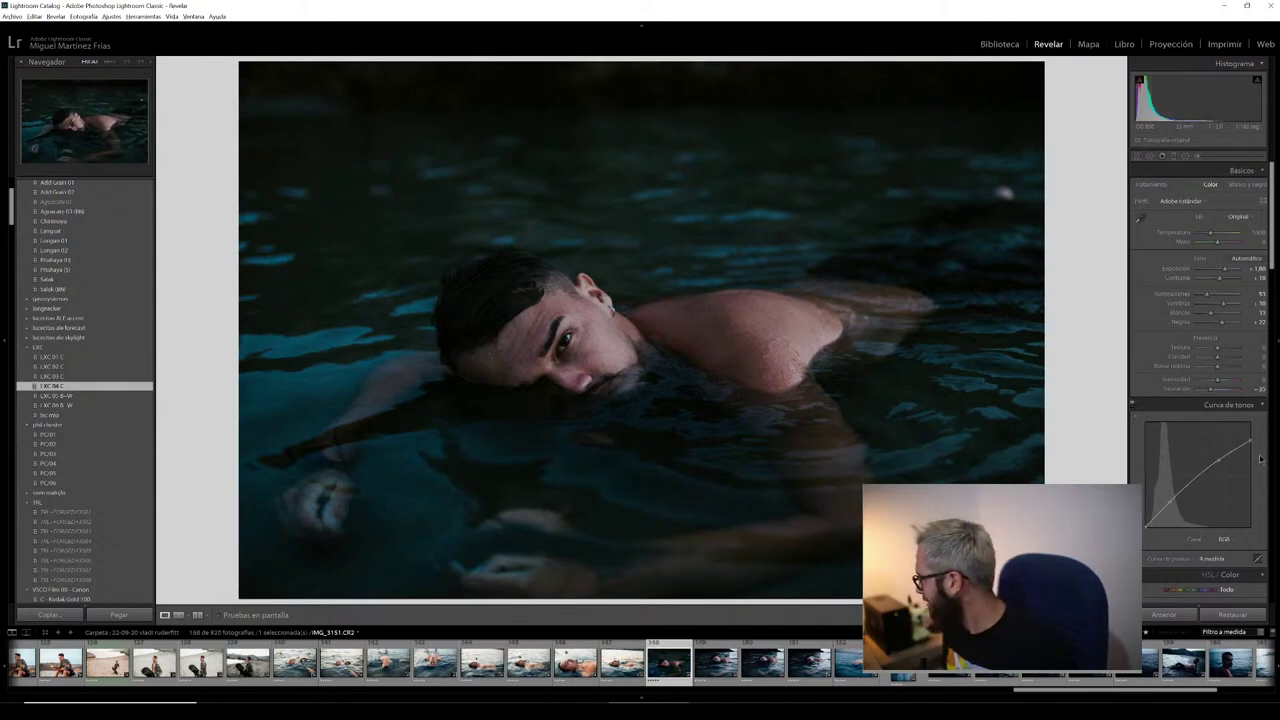
{"action": "mouse_move", "coordinate": [1249, 436]}
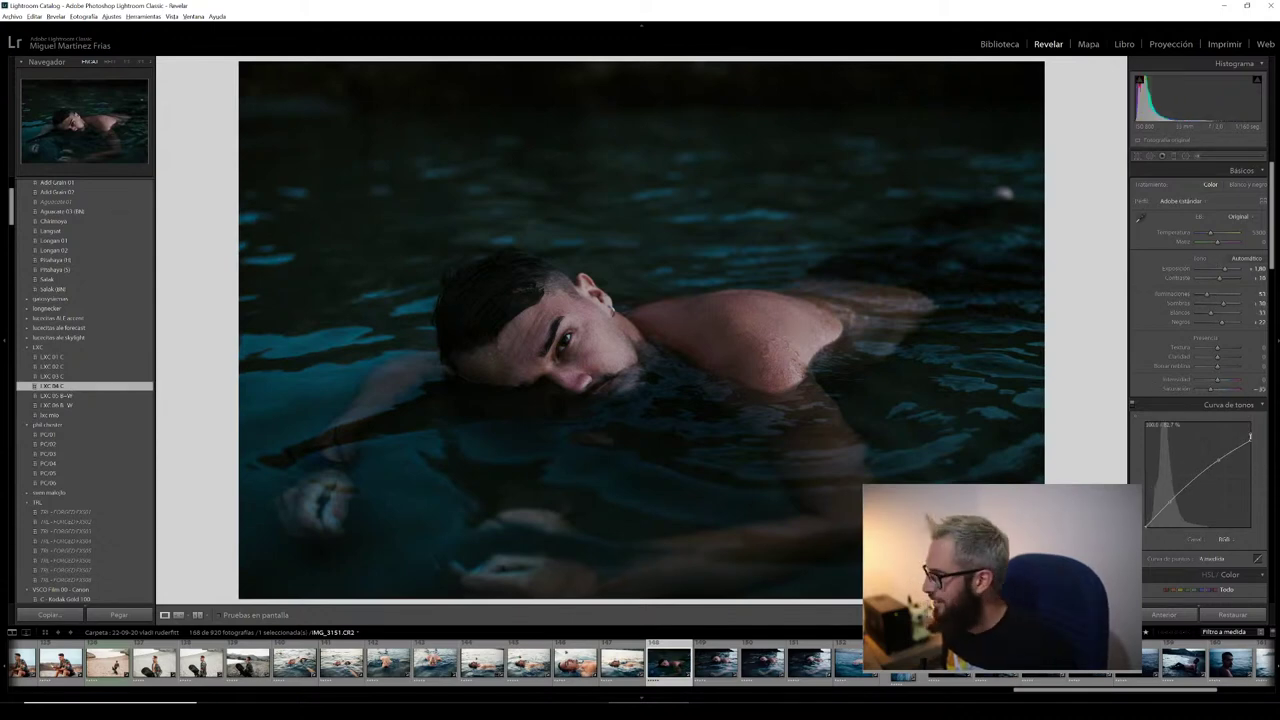
{"action": "left_click_drag", "start_coordinate": [1247, 430], "coordinate": [1261, 437]}
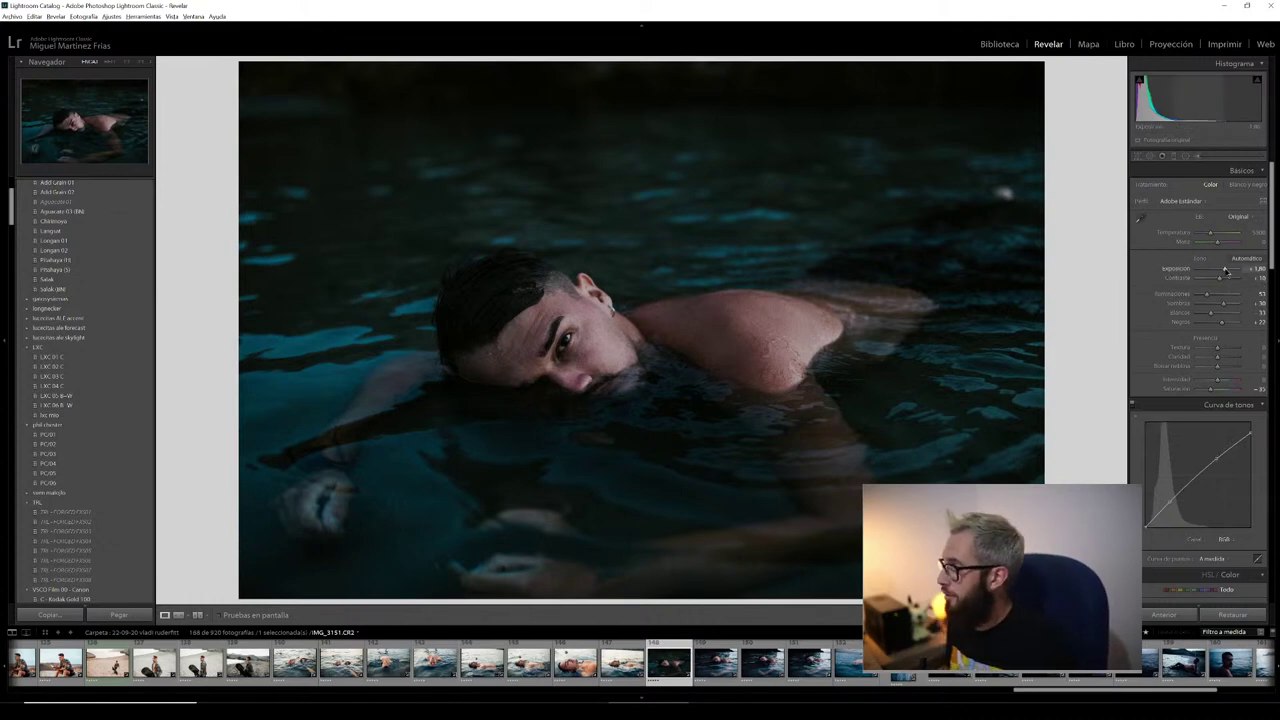
- Raise Exposure slightly and shift the teal water toward a deeper blue
{"action": "left_click_drag", "start_coordinate": [1224, 270], "coordinate": [1229, 271]}
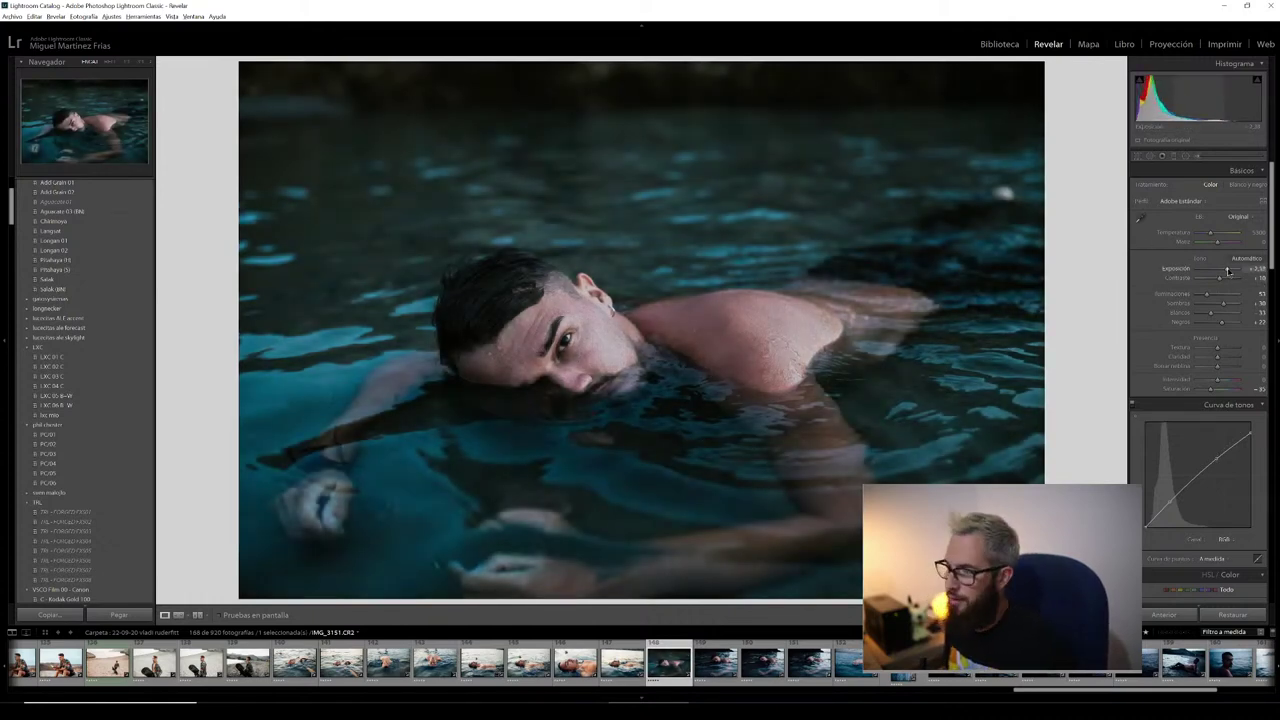
{"action": "scroll", "coordinate": [1160, 380], "scroll_direction": "down", "scroll_amount": 5}
{"action": "scroll", "coordinate": [1146, 412], "scroll_direction": "down", "scroll_amount": 5}
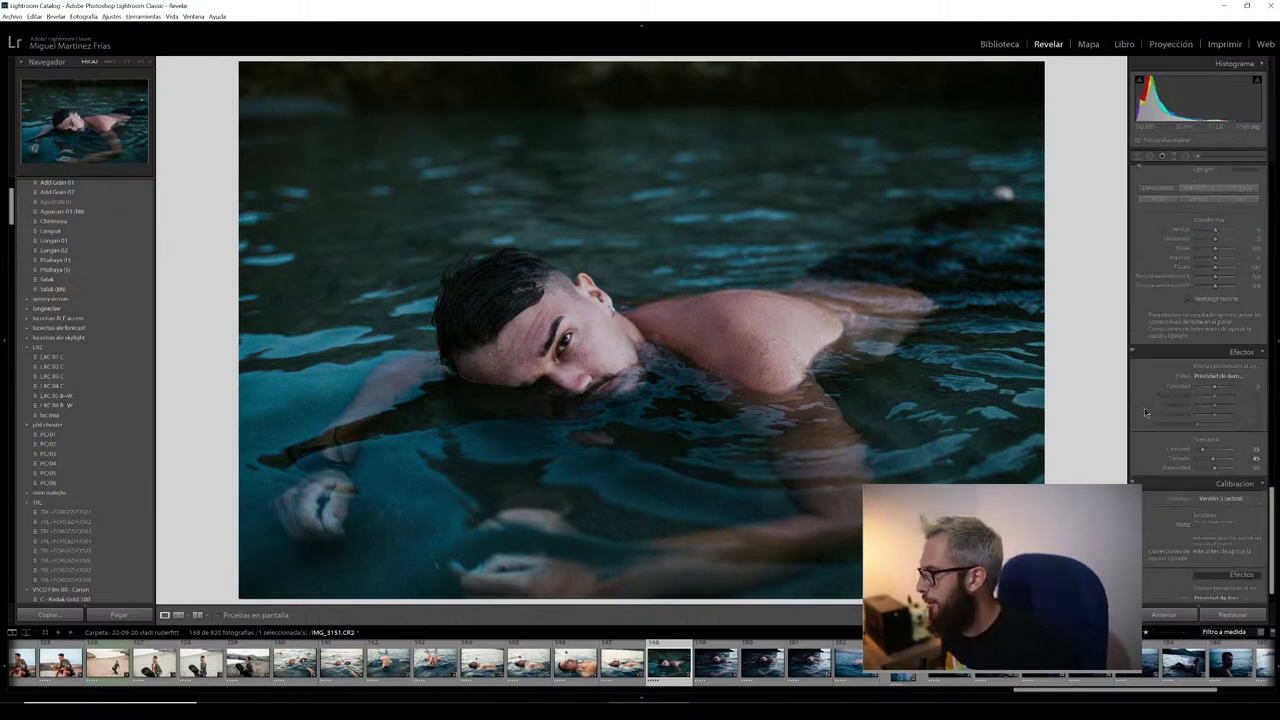
{"action": "scroll", "coordinate": [1146, 412], "scroll_direction": "up", "scroll_amount": 3}
{"action": "scroll", "coordinate": [1160, 410], "scroll_direction": "up", "scroll_amount": 3}
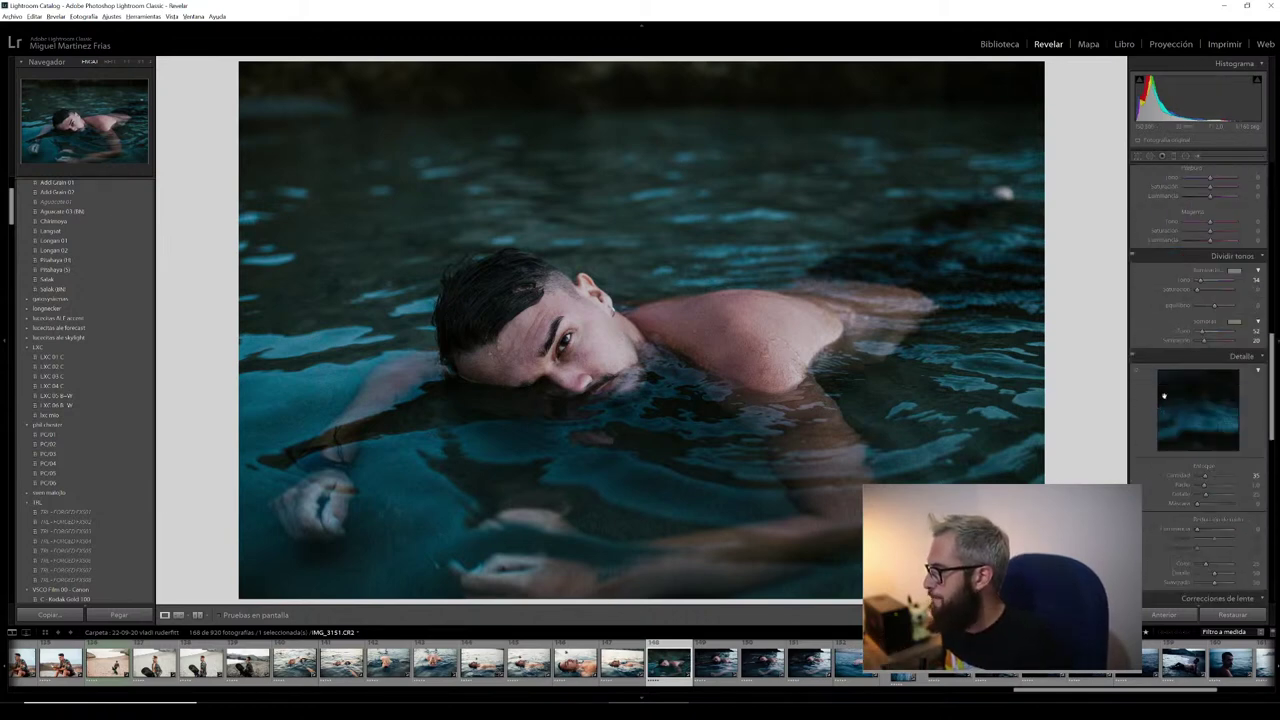
{"action": "scroll", "coordinate": [1154, 367], "scroll_direction": "up", "scroll_amount": 2}
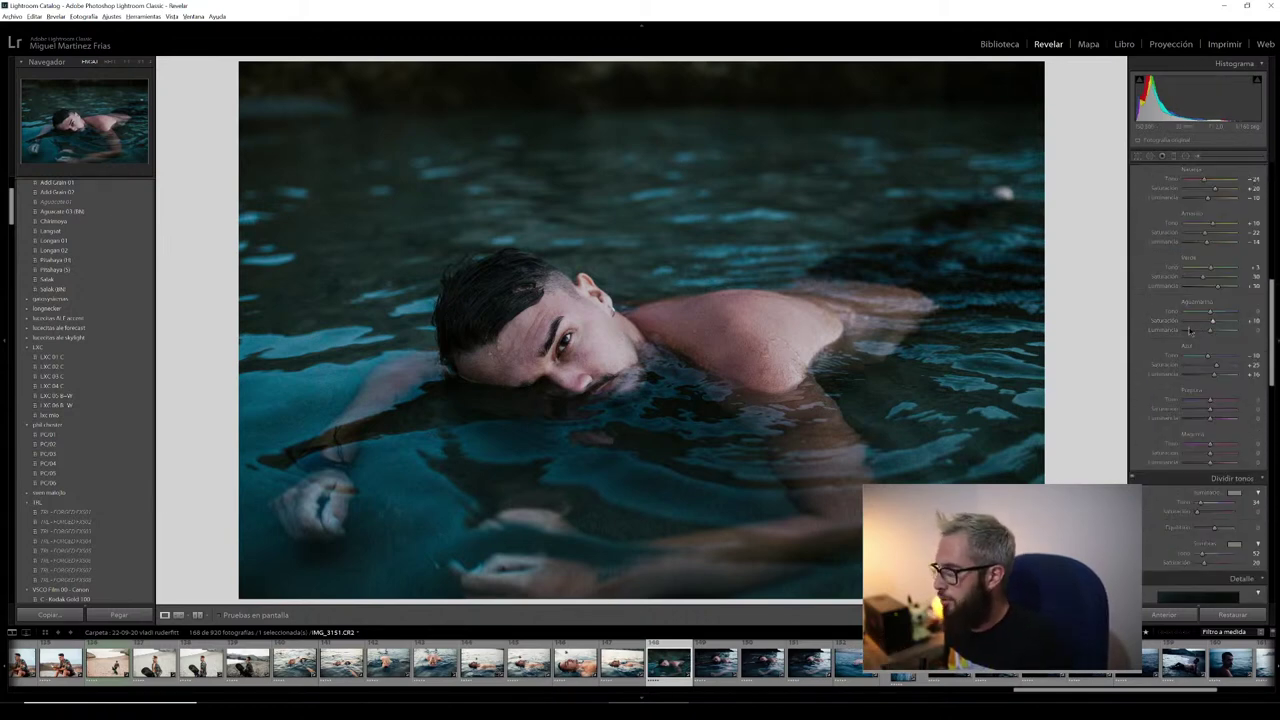
{"action": "left_click_drag", "start_coordinate": [1207, 356], "coordinate": [1214, 357]}
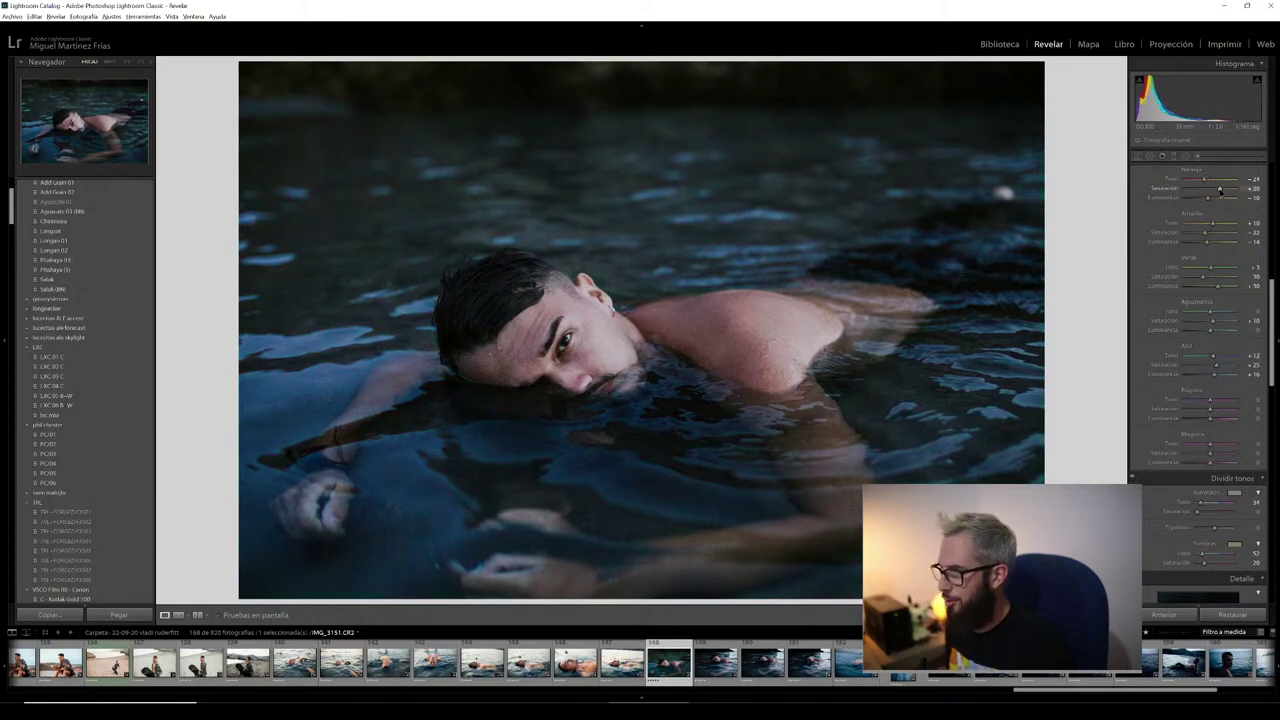
- Desaturate the blues in the water and bump Exposure to about +2.54
{"action": "scroll", "coordinate": [1200, 430], "scroll_direction": "down", "scroll_amount": 4}
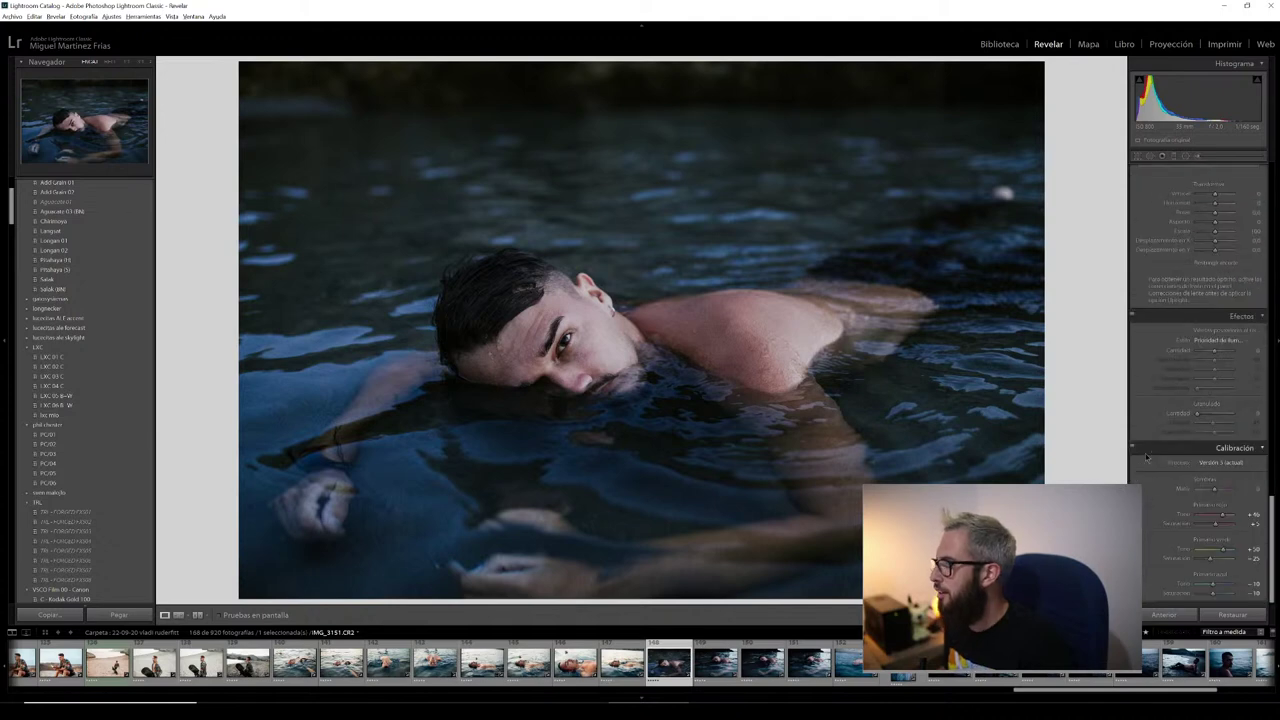
{"action": "scroll", "coordinate": [1205, 425], "scroll_direction": "down", "scroll_amount": 3}
{"action": "scroll", "coordinate": [1209, 423], "scroll_direction": "down", "scroll_amount": 3}
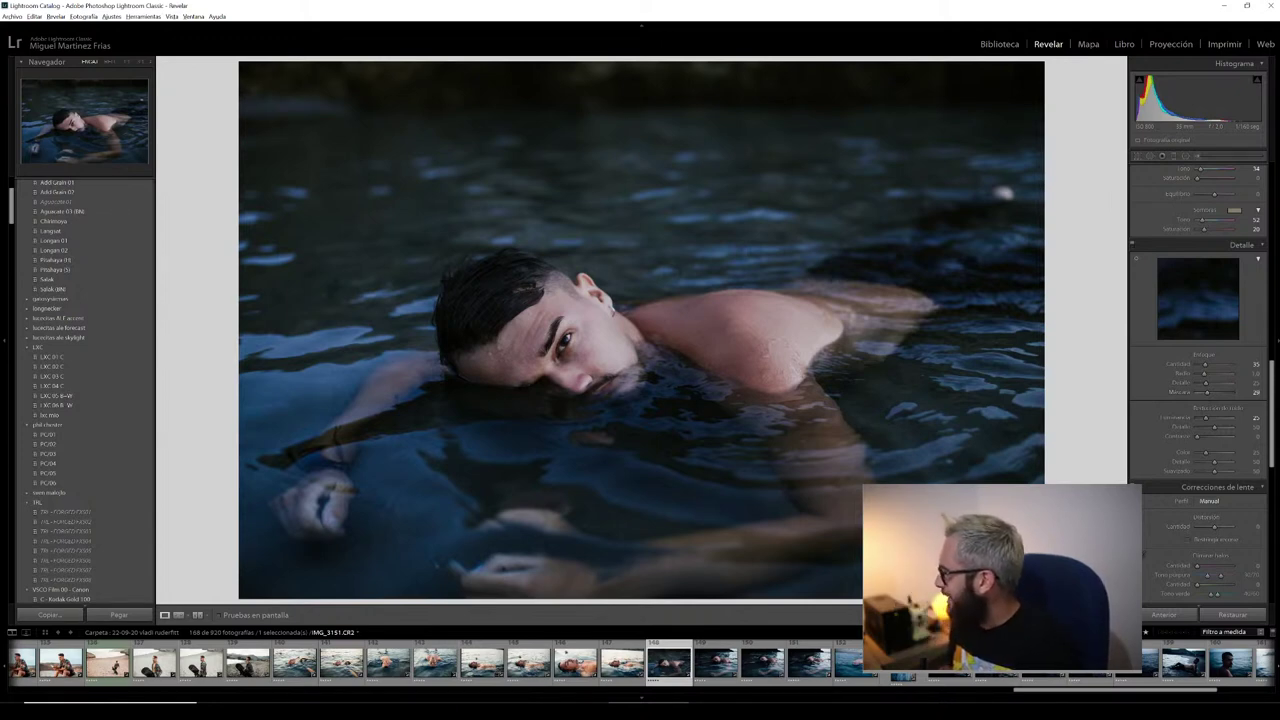
{"action": "scroll", "coordinate": [1195, 350], "scroll_direction": "up", "scroll_amount": 3}
{"action": "scroll", "coordinate": [1188, 370], "scroll_direction": "up", "scroll_amount": 3}
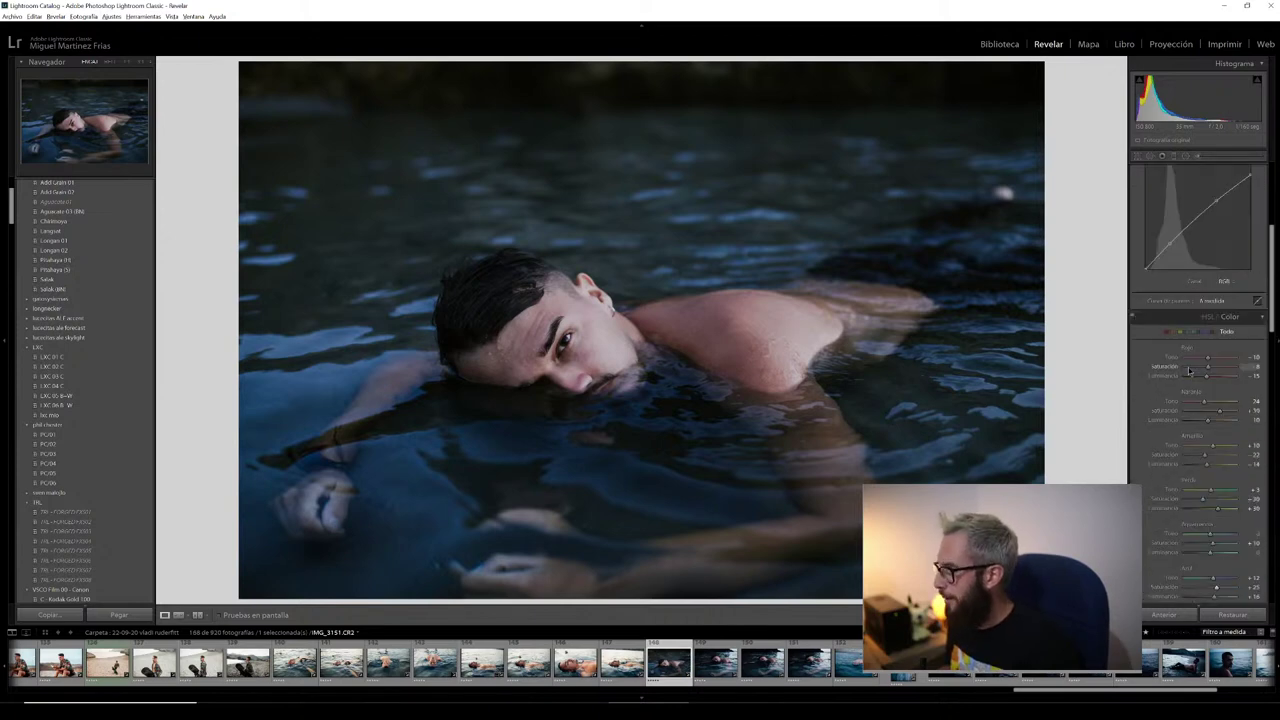
{"action": "scroll", "coordinate": [1200, 366], "scroll_direction": "up", "scroll_amount": 2}
{"action": "scroll", "coordinate": [1210, 330], "scroll_direction": "up", "scroll_amount": 3}
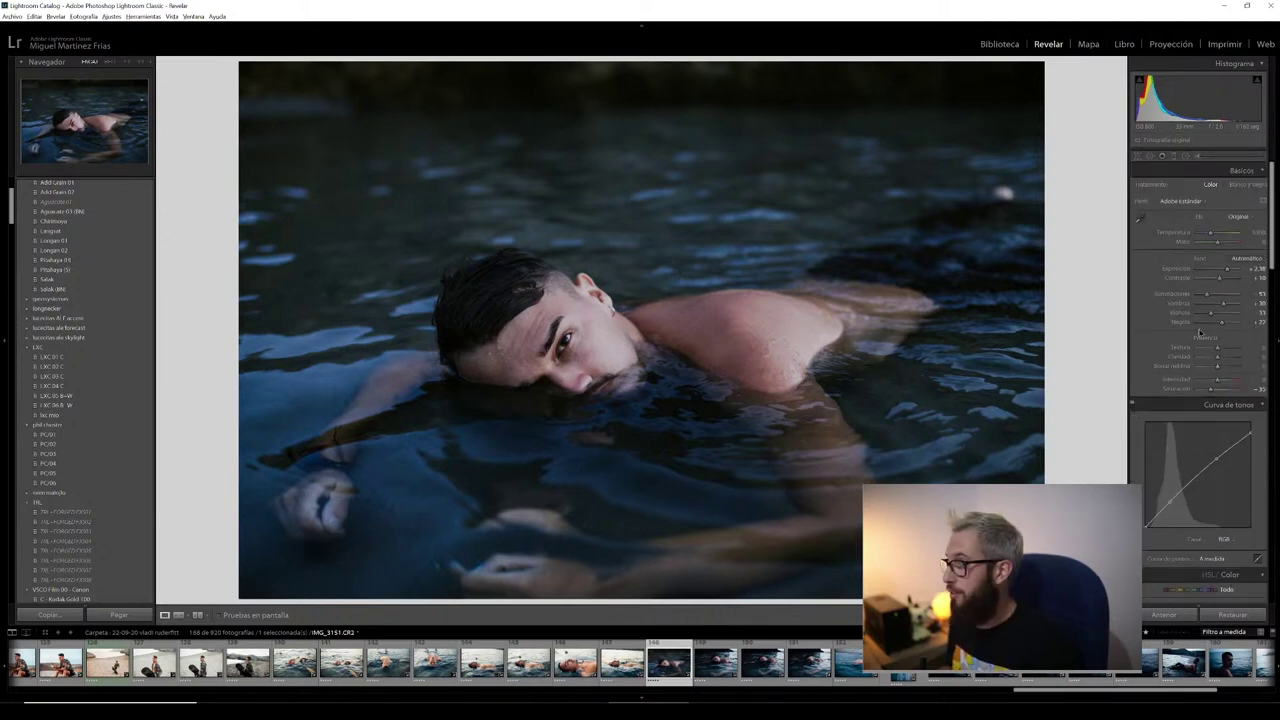
{"action": "scroll", "coordinate": [1215, 320], "scroll_direction": "down", "scroll_amount": 3}
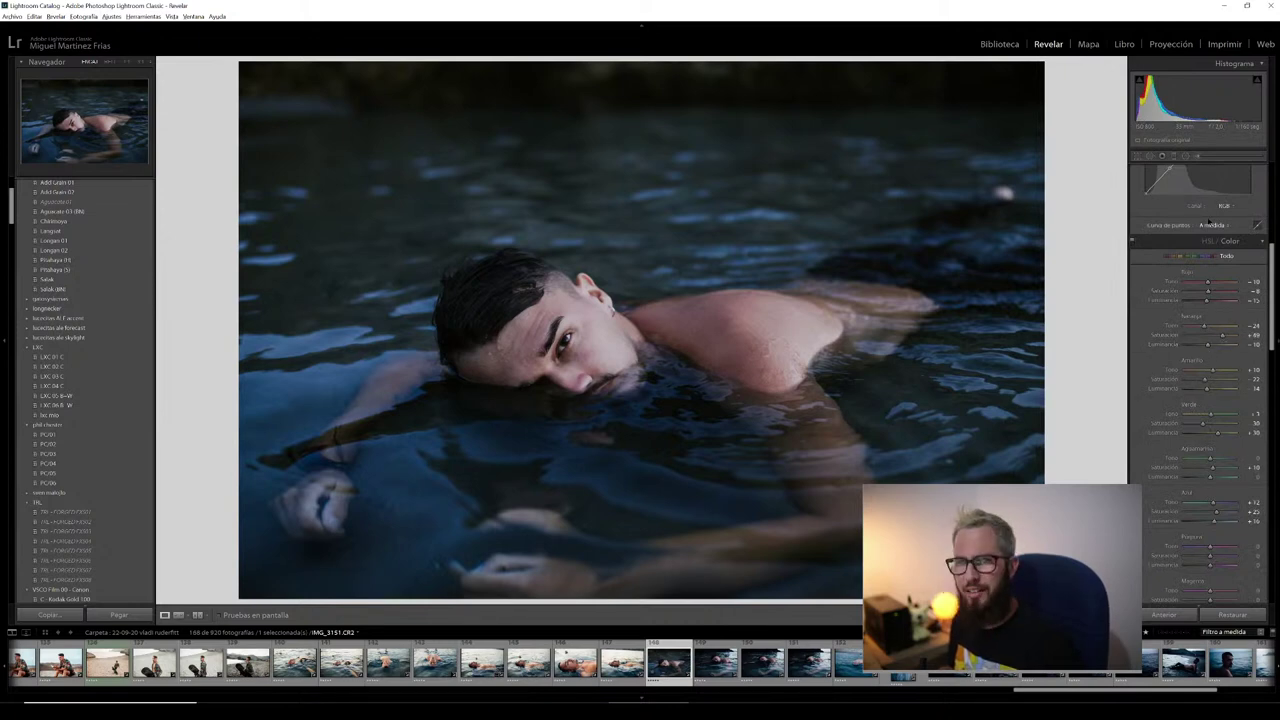
{"action": "scroll", "coordinate": [1180, 283], "scroll_direction": "up", "scroll_amount": 3}
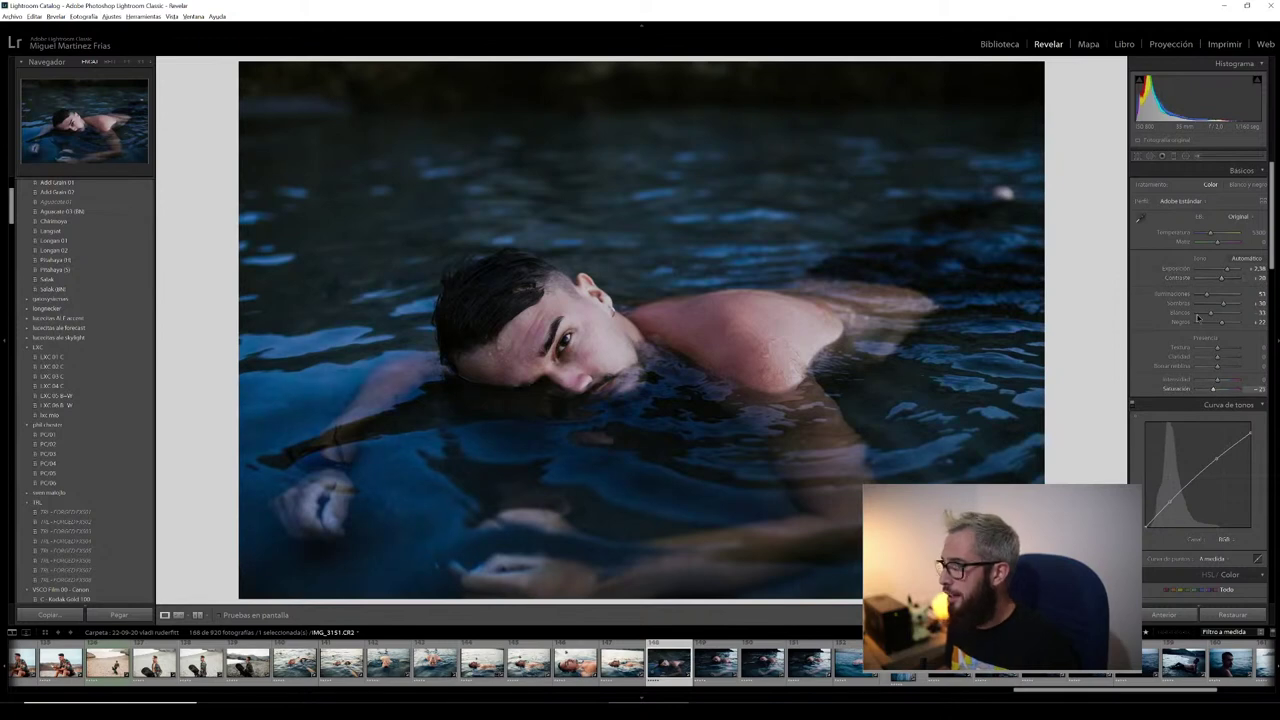
{"action": "scroll", "coordinate": [1162, 287], "scroll_direction": "down", "scroll_amount": 2}
{"action": "scroll", "coordinate": [1162, 290], "scroll_direction": "down", "scroll_amount": 2}
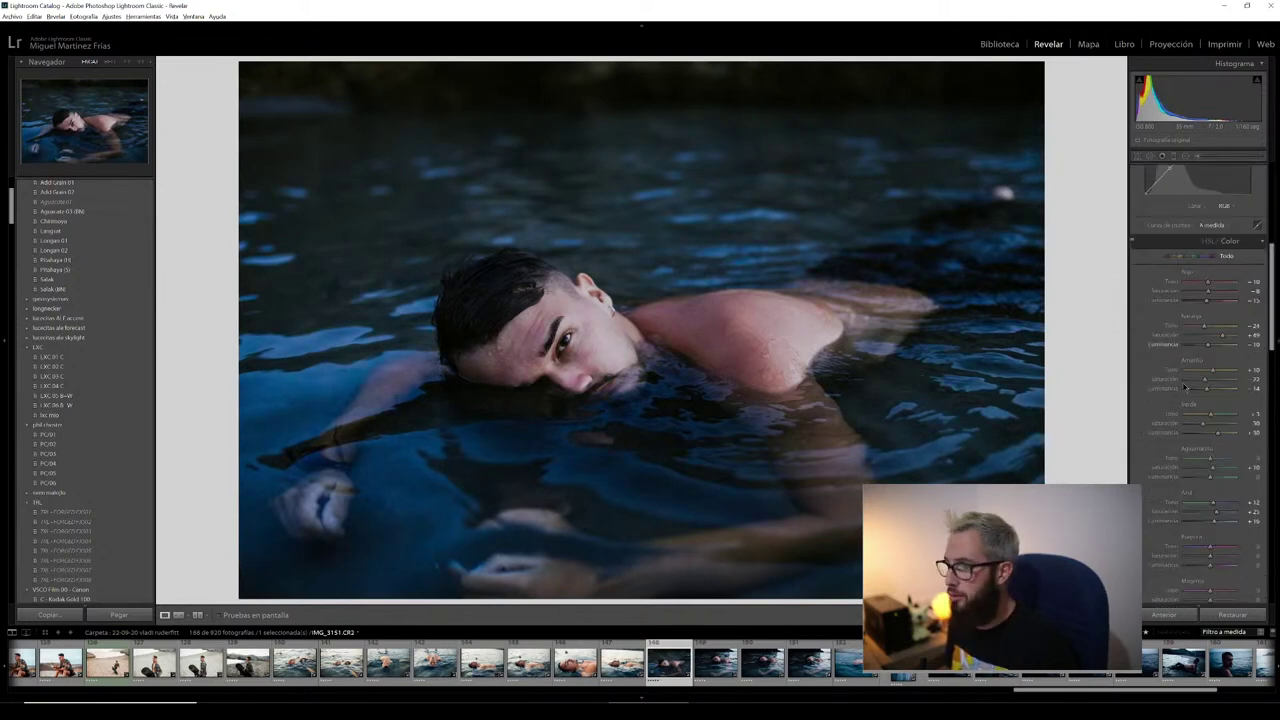
{"action": "scroll", "coordinate": [1165, 390], "scroll_direction": "down", "scroll_amount": 2}
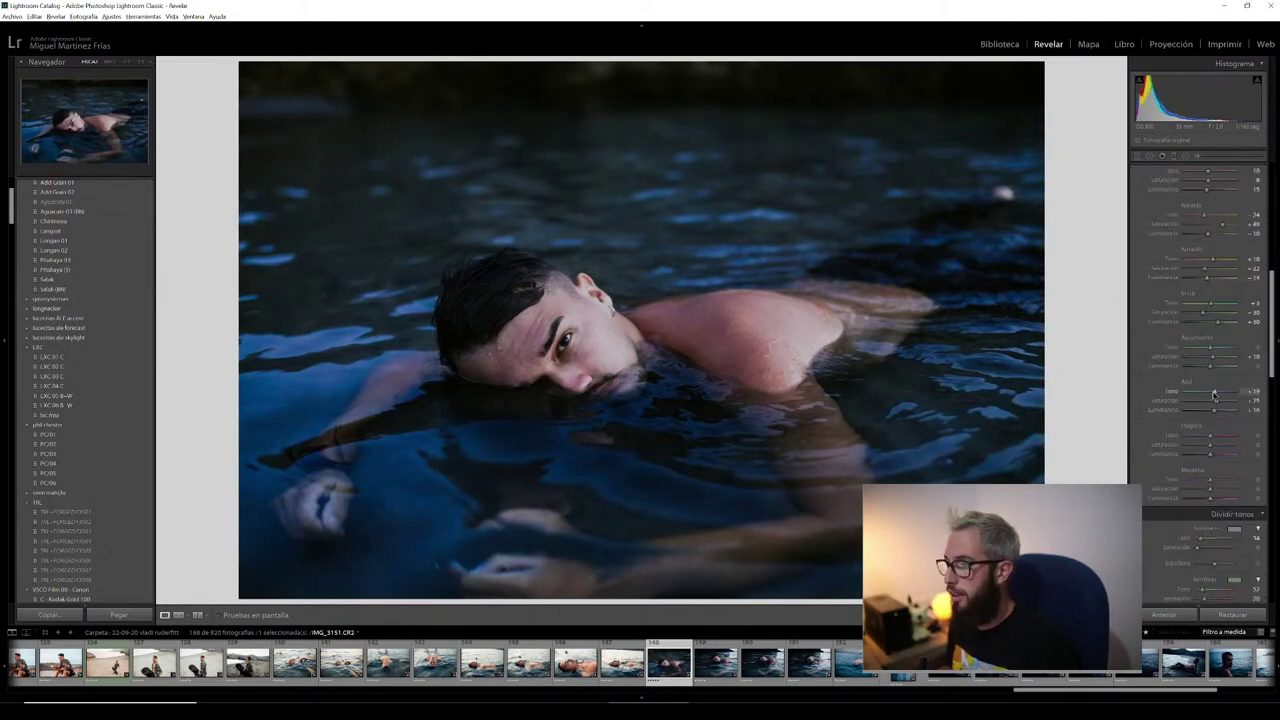
{"action": "left_click_drag", "start_coordinate": [1215, 402], "coordinate": [1211, 405]}
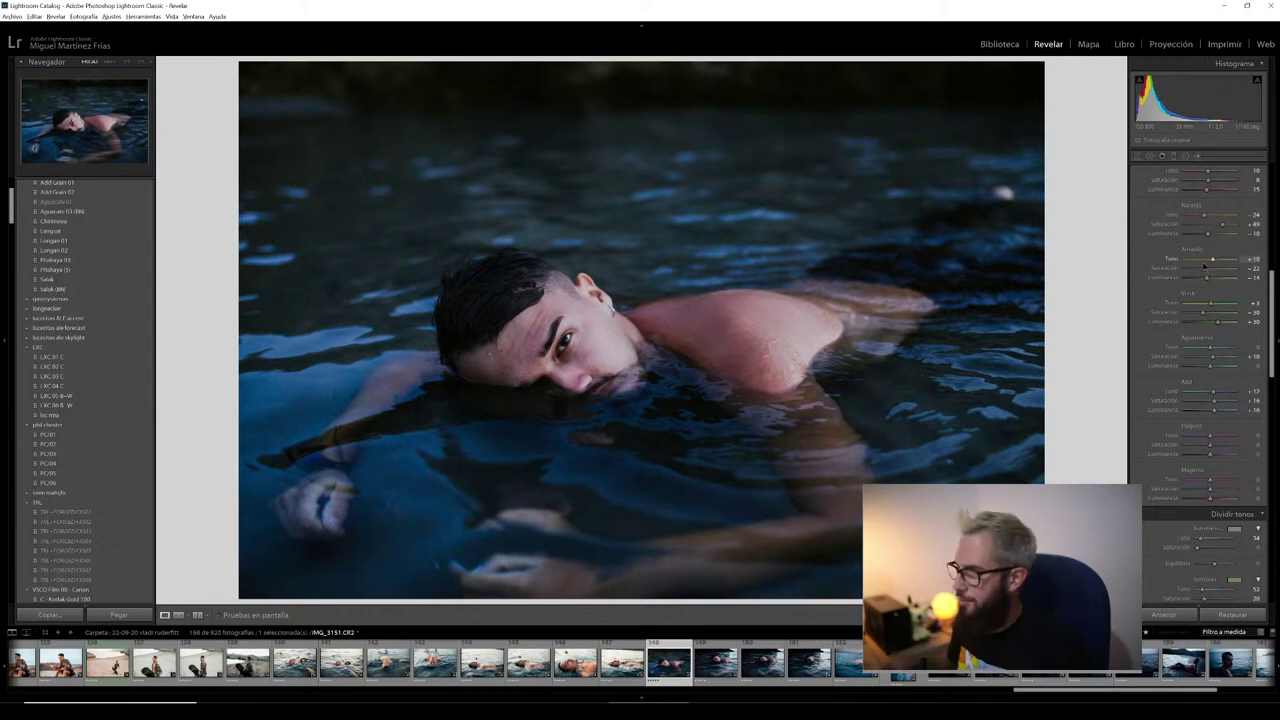
{"action": "scroll", "coordinate": [1160, 328], "scroll_direction": "up", "scroll_amount": 5}
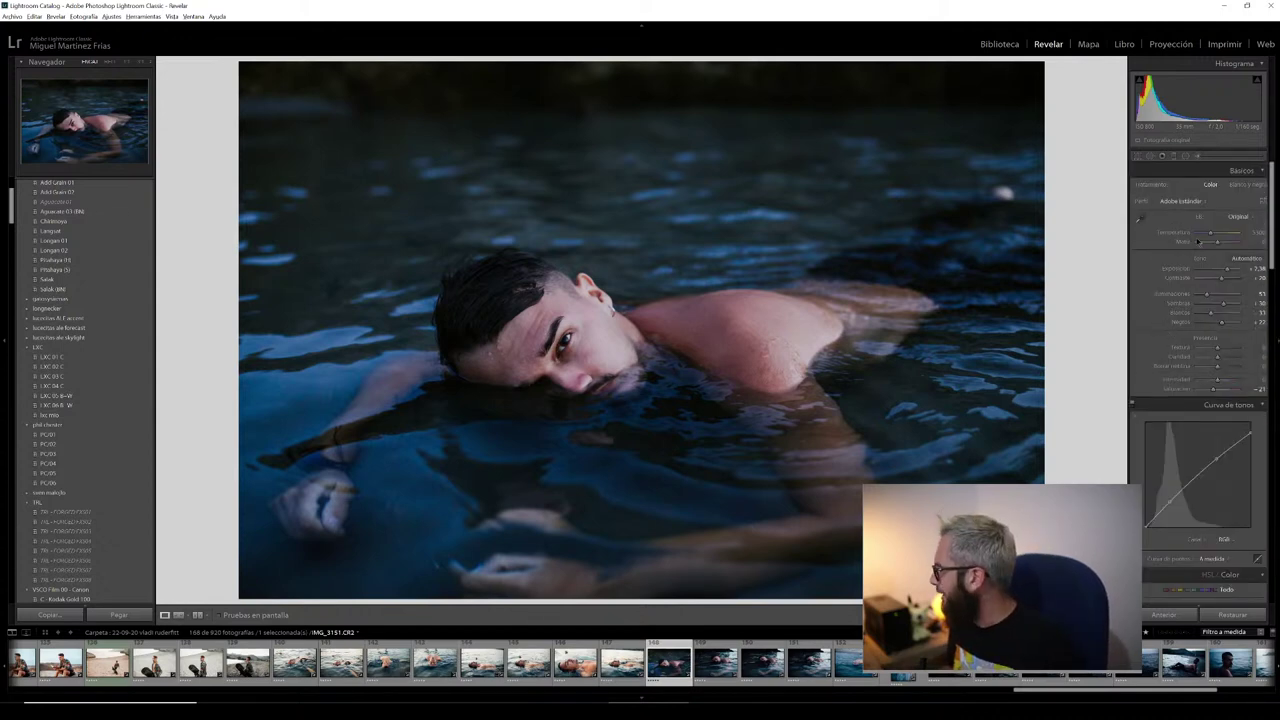
{"action": "left_click_drag", "start_coordinate": [1227, 270], "coordinate": [1229, 270]}
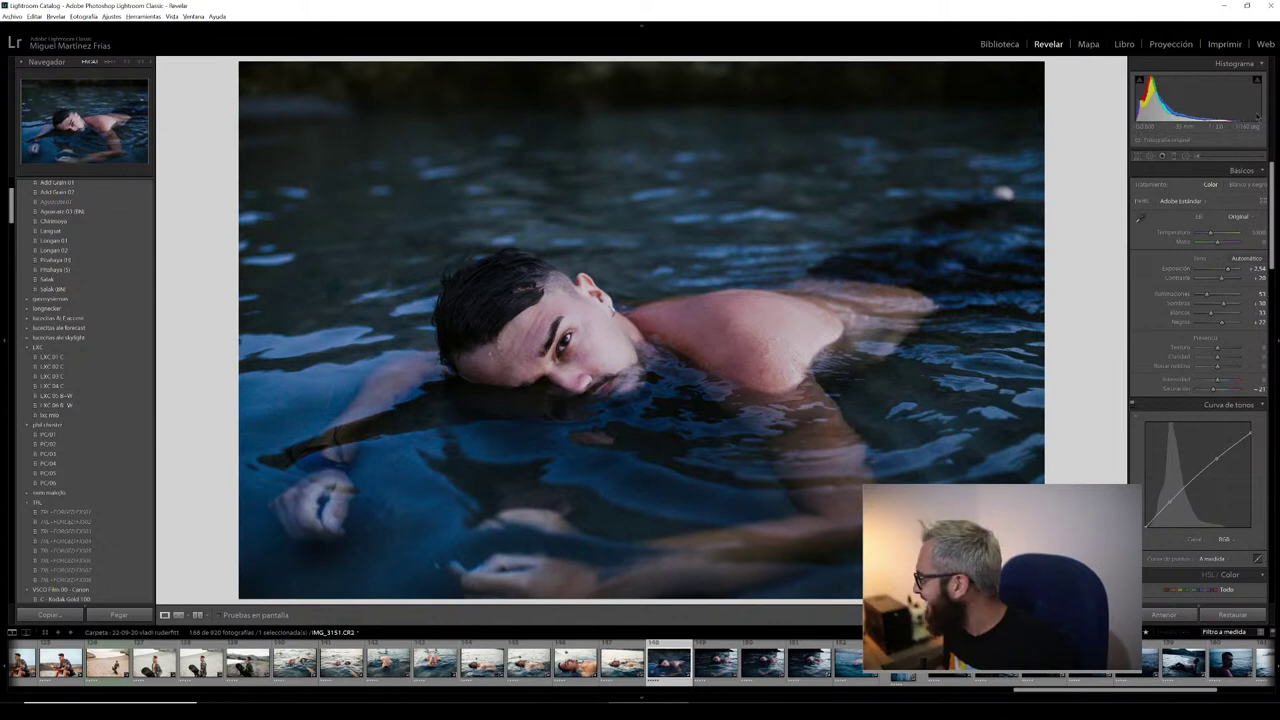
- Warm the white balance Temp slider to about 5771
{"action": "left_click_drag", "start_coordinate": [1211, 234], "coordinate": [1212, 238]}
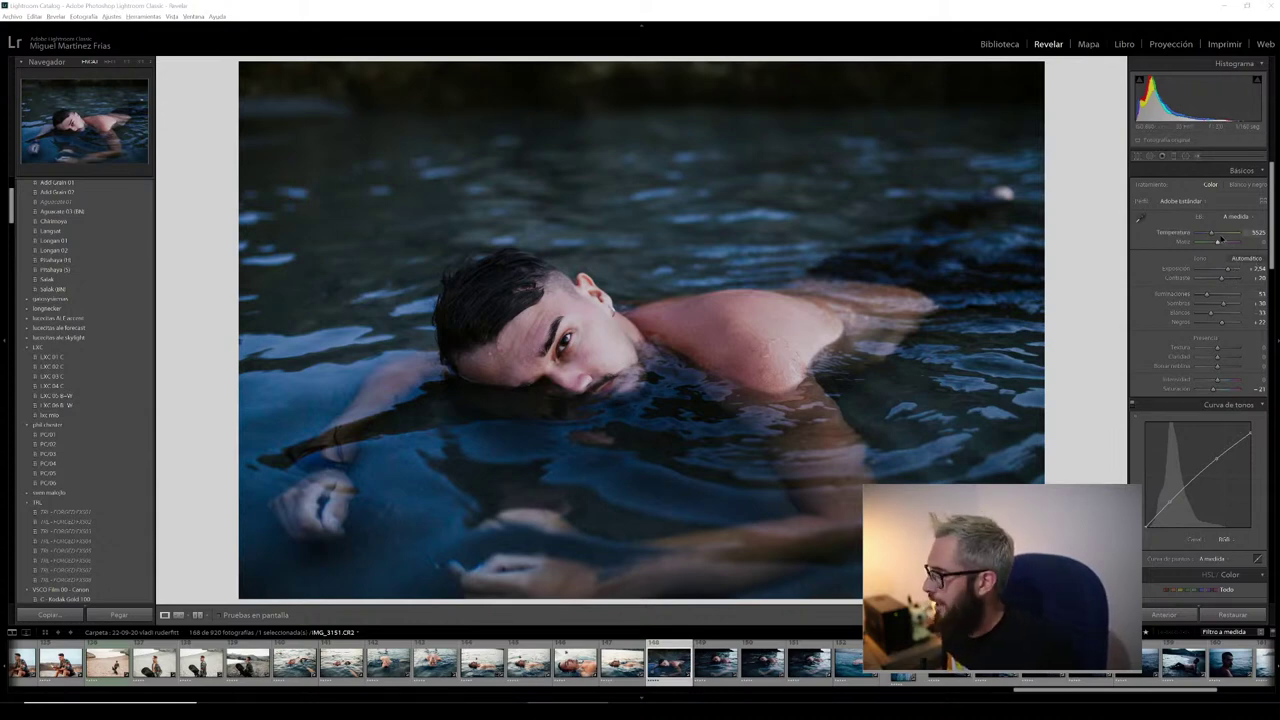
{"action": "left_click_drag", "start_coordinate": [1213, 235], "coordinate": [1216, 236]}
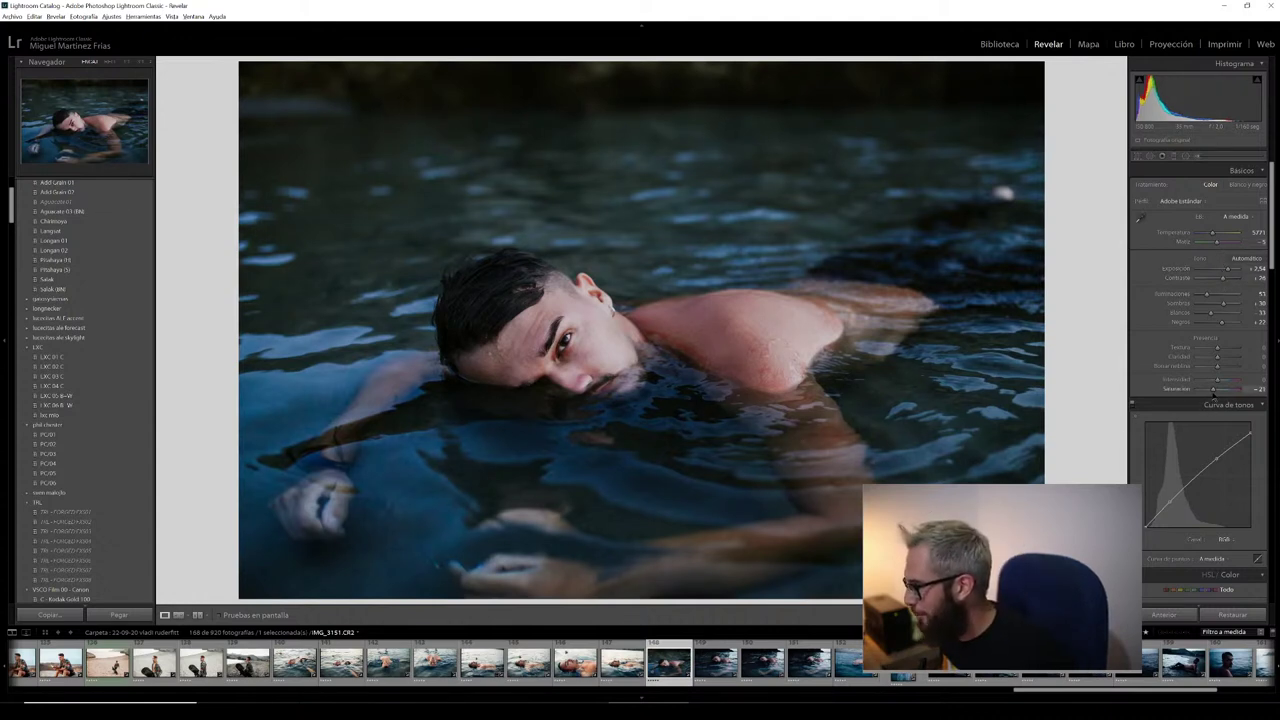
{"action": "scroll", "coordinate": [1163, 376], "scroll_direction": "down", "scroll_amount": 5}
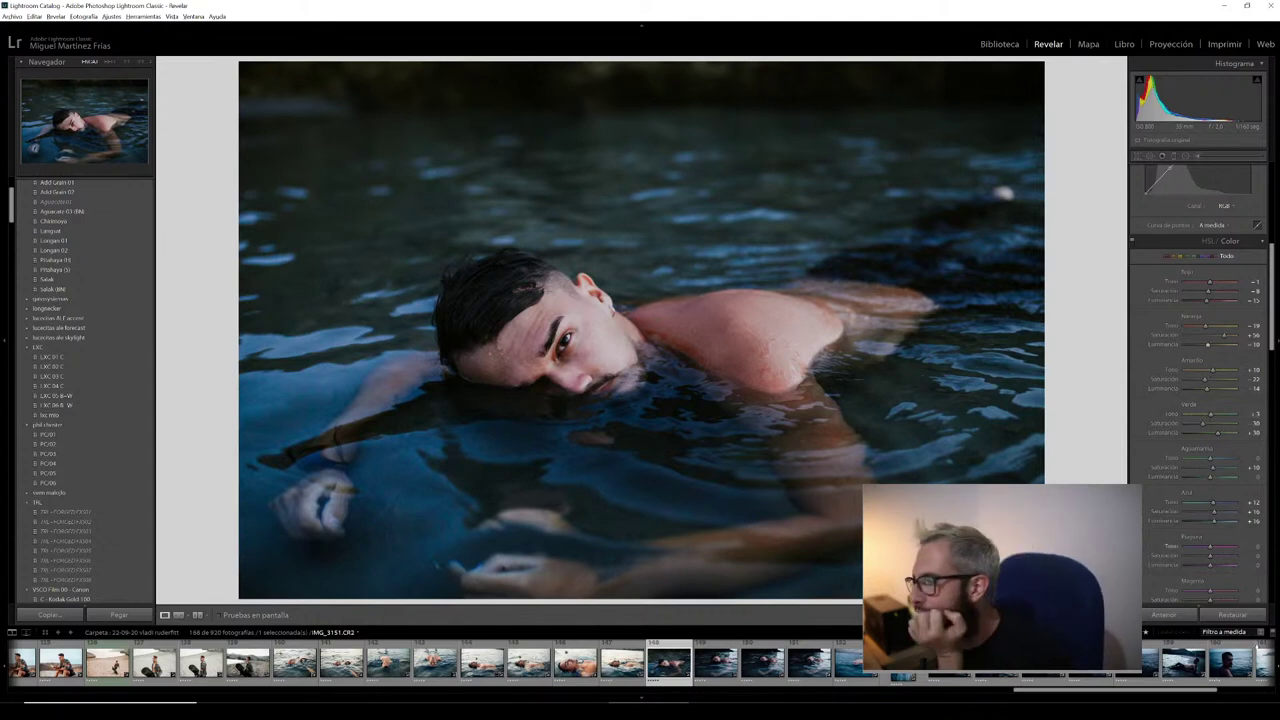
{"action": "left_click", "coordinate": [1240, 615]}
{"action": "key", "text": "ctrl+z"}
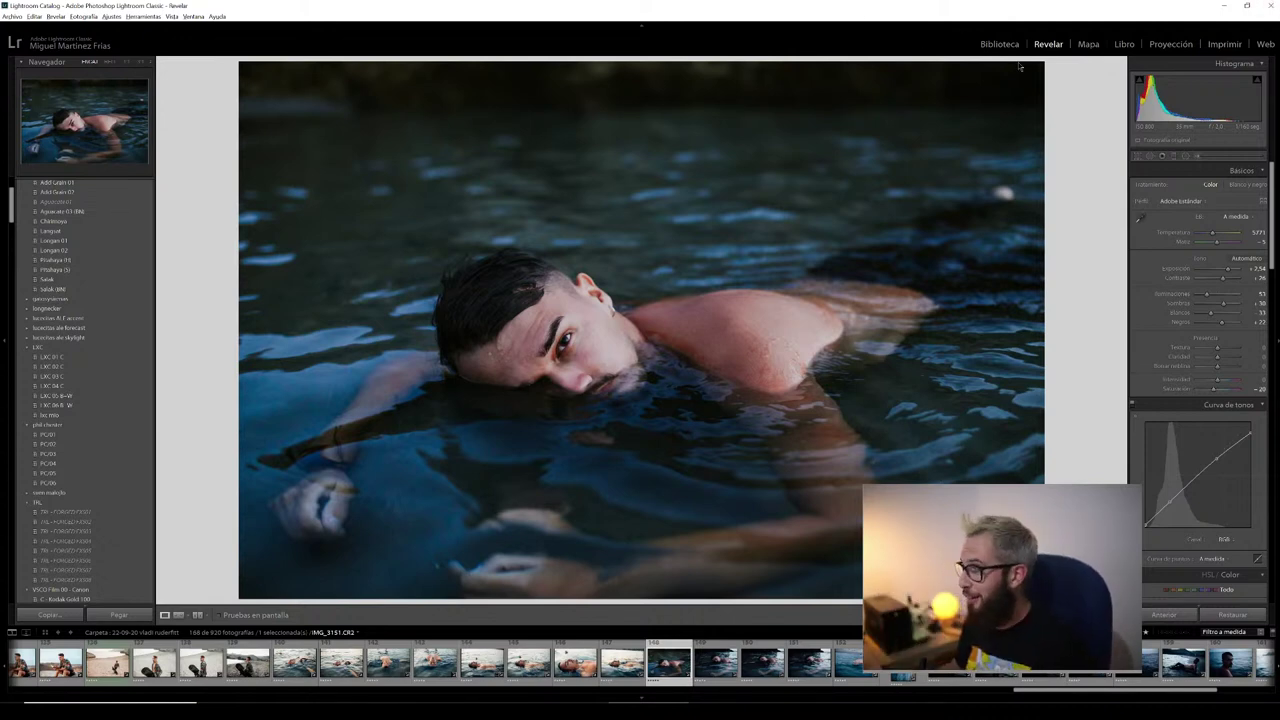
- Switch to the Library module and open the 12-09-20 gym shoot folder
{"action": "left_click", "coordinate": [999, 44]}
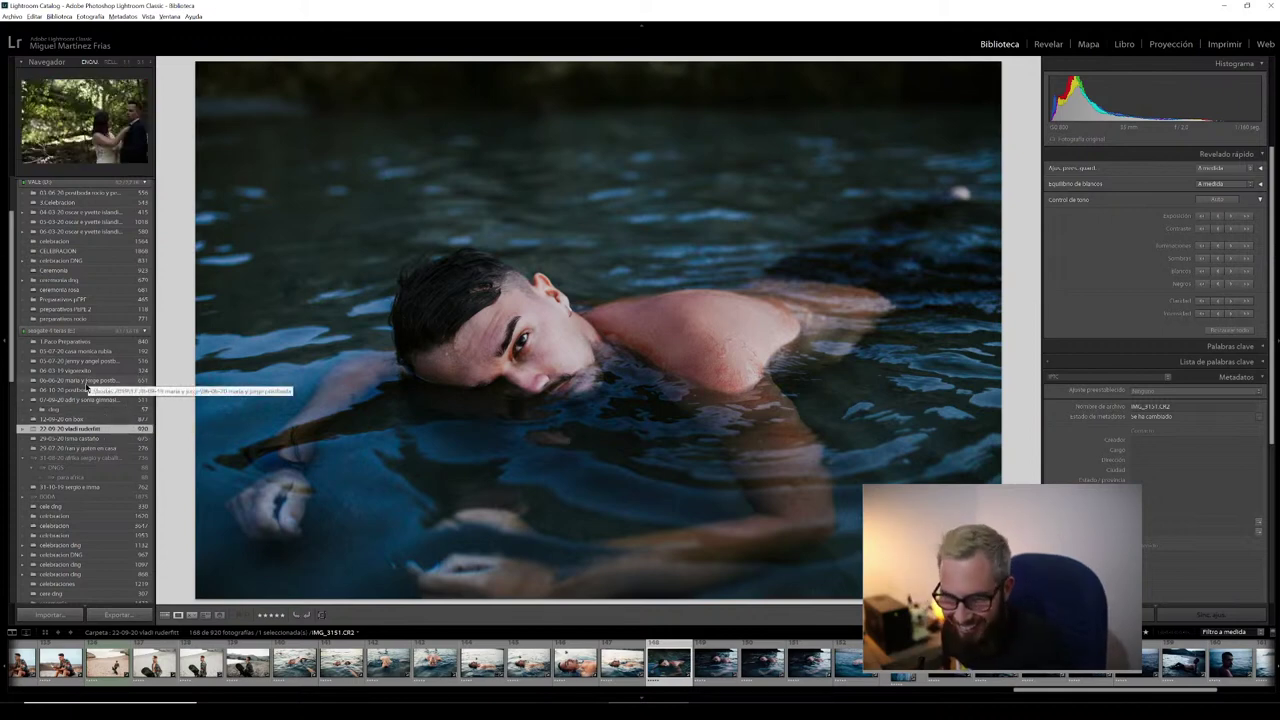
{"action": "scroll", "coordinate": [90, 400], "scroll_direction": "down", "scroll_amount": 3}
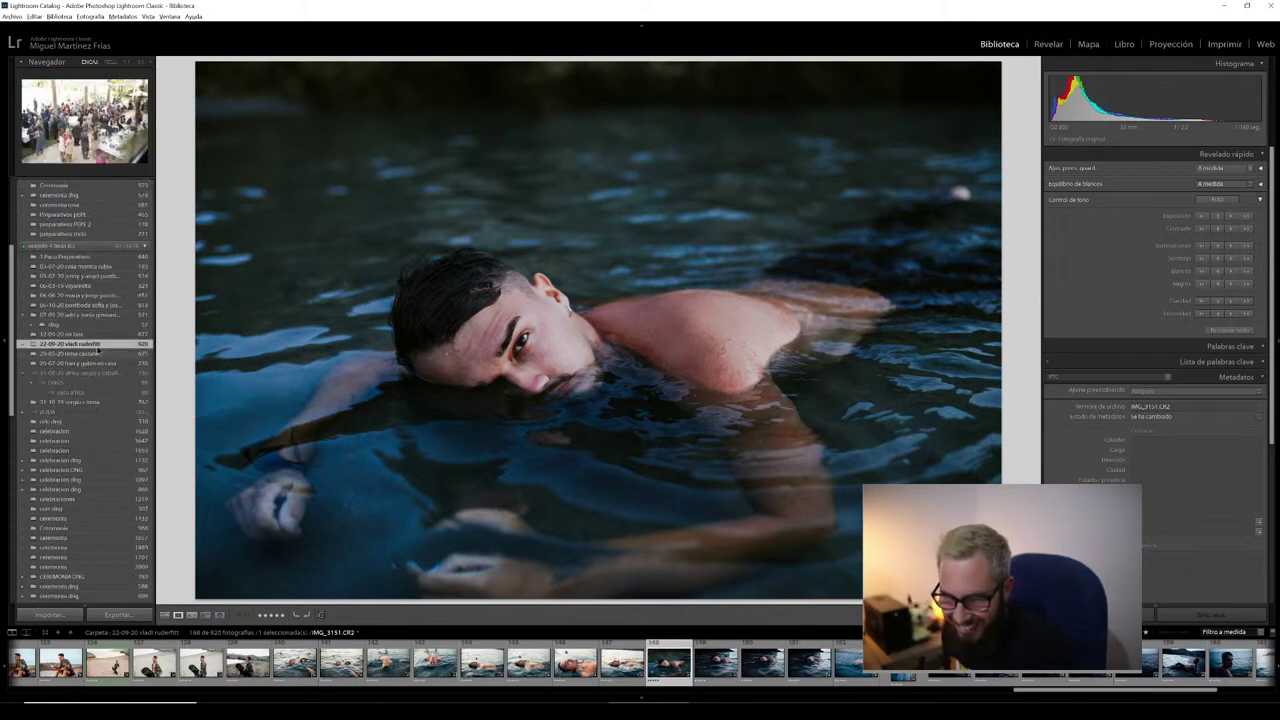
{"action": "left_click", "coordinate": [91, 335]}
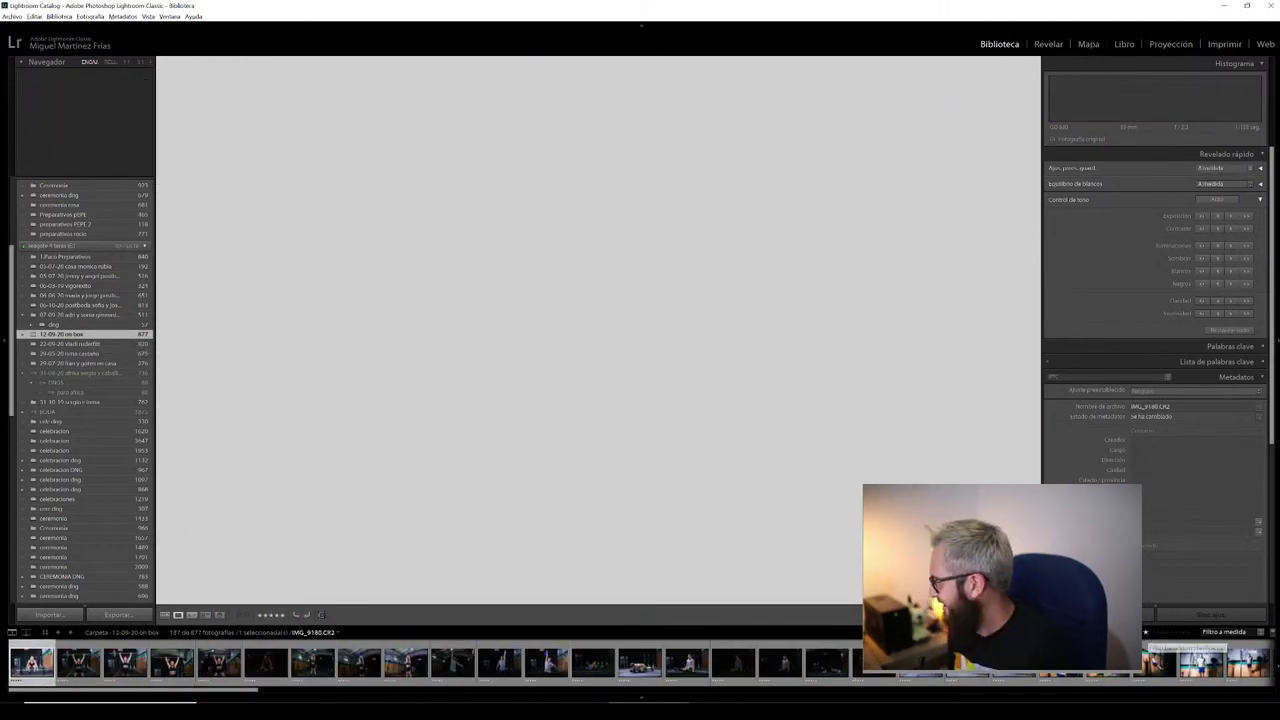
- Browse the gym filmstrip, preview the box-jump photo, then open the 07-09-20 gymnastics folder
{"action": "scroll", "coordinate": [430, 662], "scroll_direction": "down", "scroll_amount": 5}
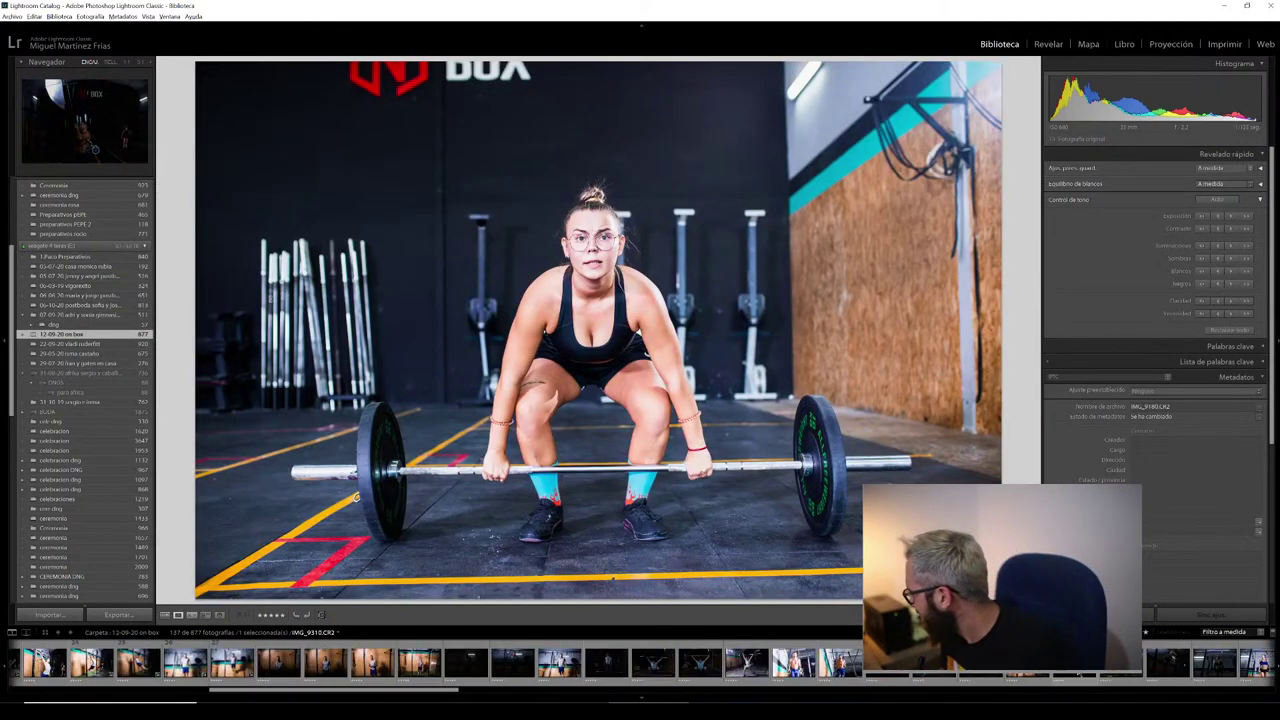
{"action": "scroll", "coordinate": [430, 662], "scroll_direction": "down", "scroll_amount": 5}
{"action": "scroll", "coordinate": [430, 662], "scroll_direction": "down", "scroll_amount": 5}
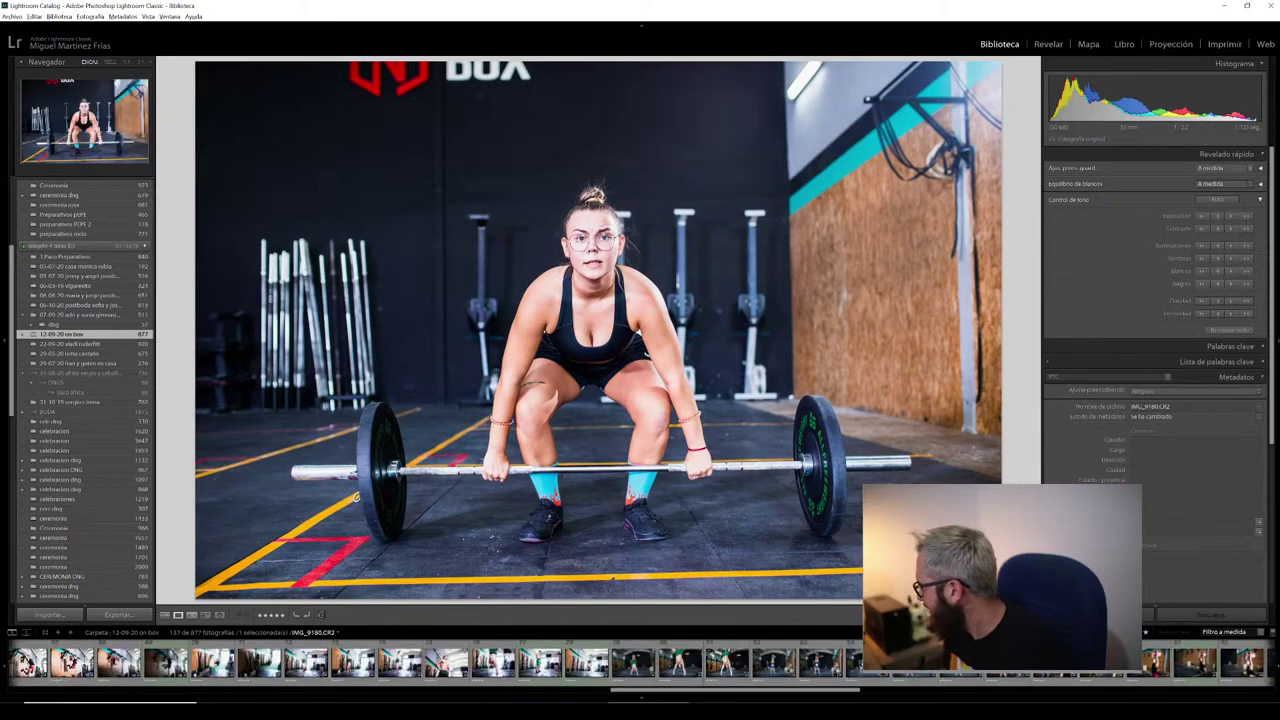
{"action": "scroll", "coordinate": [430, 662], "scroll_direction": "down", "scroll_amount": 3}
{"action": "scroll", "coordinate": [430, 662], "scroll_direction": "down", "scroll_amount": 3}
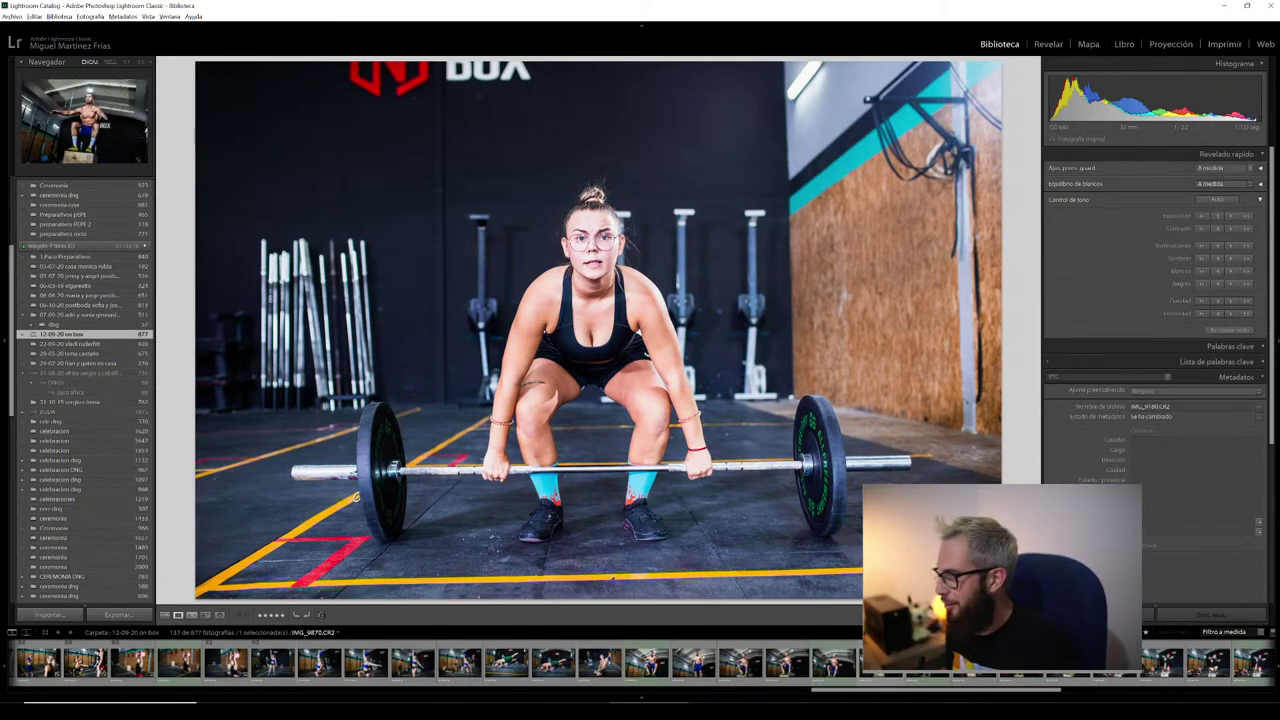
{"action": "scroll", "coordinate": [430, 662], "scroll_direction": "down", "scroll_amount": 3}
{"action": "scroll", "coordinate": [430, 662], "scroll_direction": "down", "scroll_amount": 3}
{"action": "scroll", "coordinate": [430, 662], "scroll_direction": "down", "scroll_amount": 2}
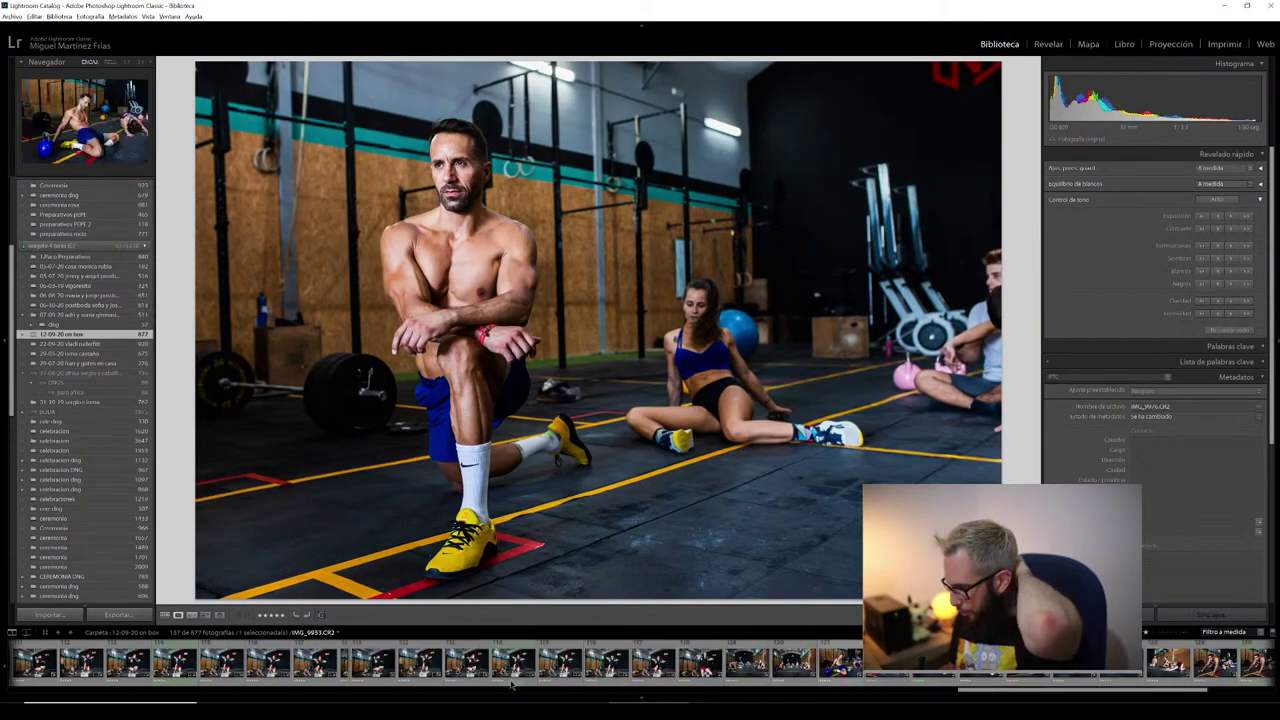
{"action": "scroll", "coordinate": [472, 665], "scroll_direction": "up", "scroll_amount": 2}
{"action": "scroll", "coordinate": [472, 665], "scroll_direction": "up", "scroll_amount": 3}
{"action": "left_click", "coordinate": [472, 664]}
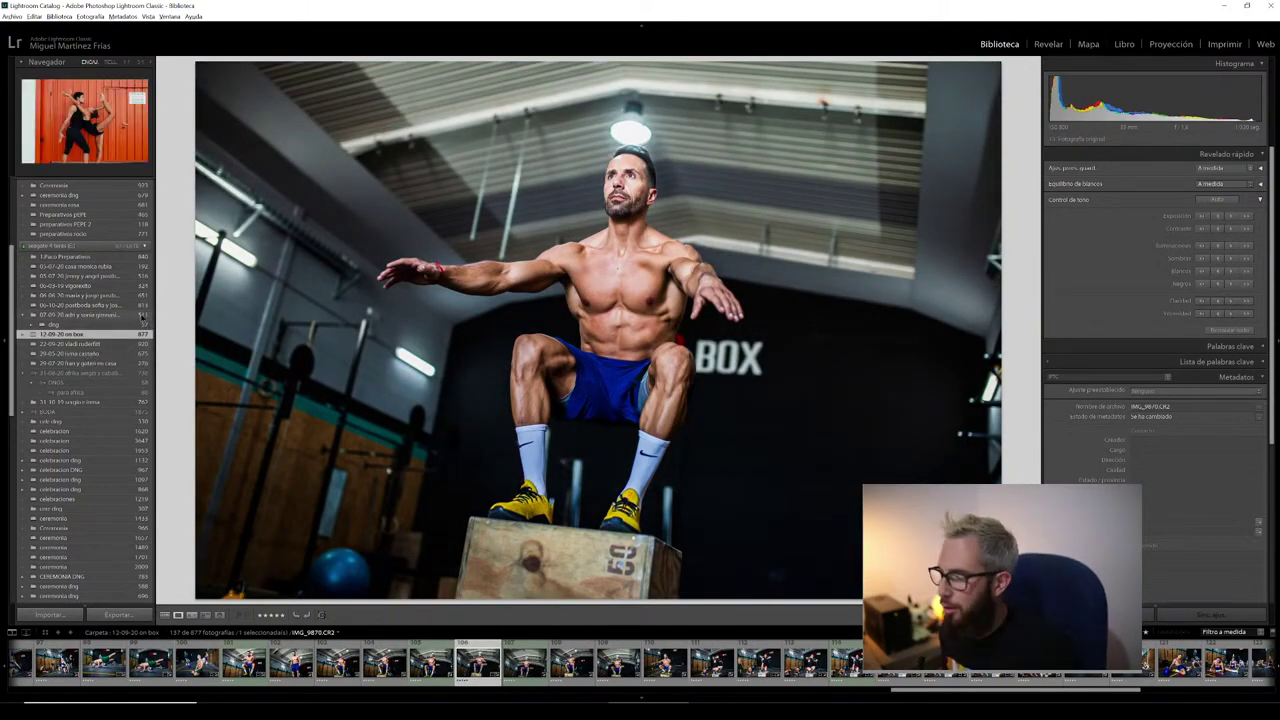
{"action": "left_click", "coordinate": [107, 316]}
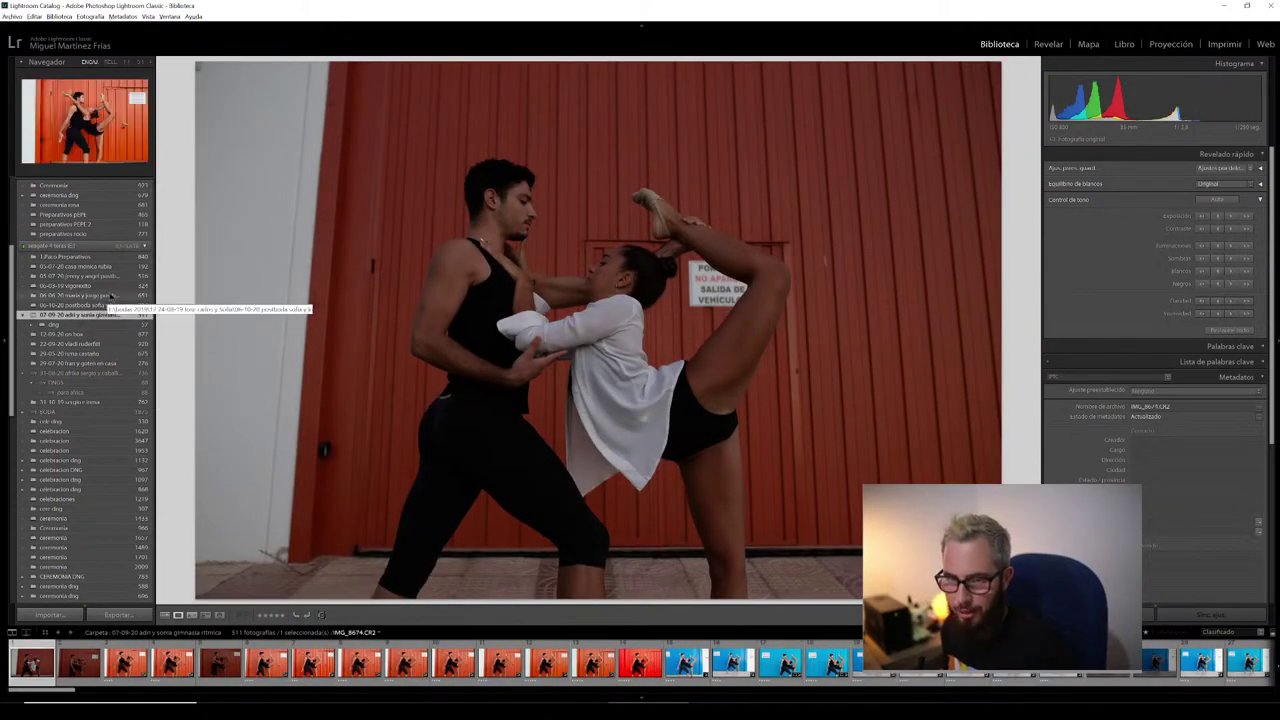
- Open the 22-09-20 folder, set the filmstrip to Custom Filter, and select the man-in-water portrait
{"action": "left_click", "coordinate": [92, 344]}
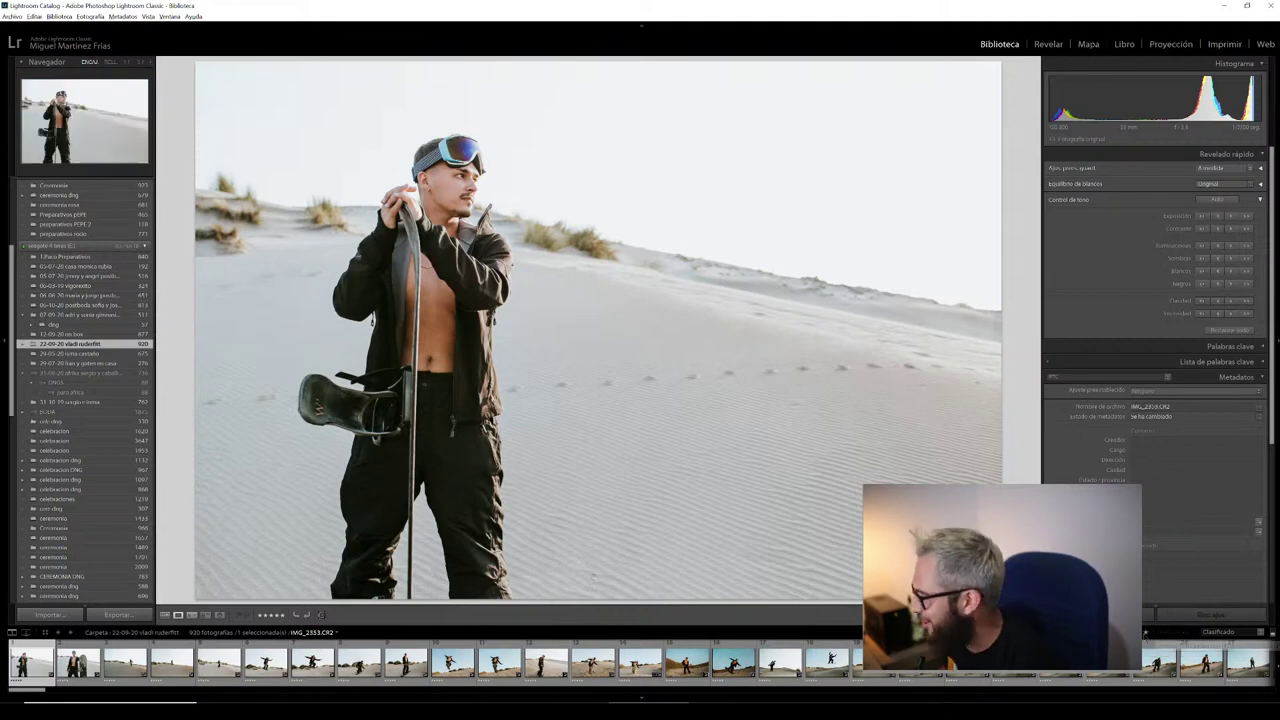
{"action": "left_click", "coordinate": [1145, 633]}
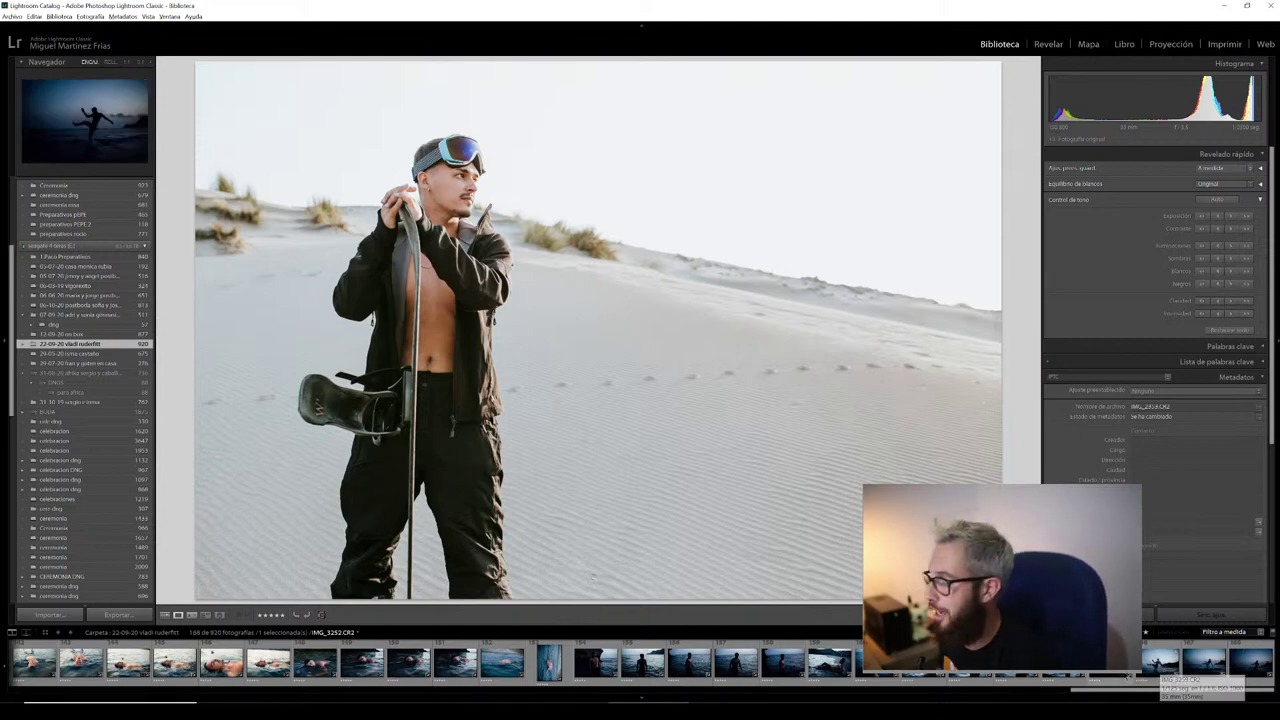
{"action": "left_click", "coordinate": [1108, 665]}
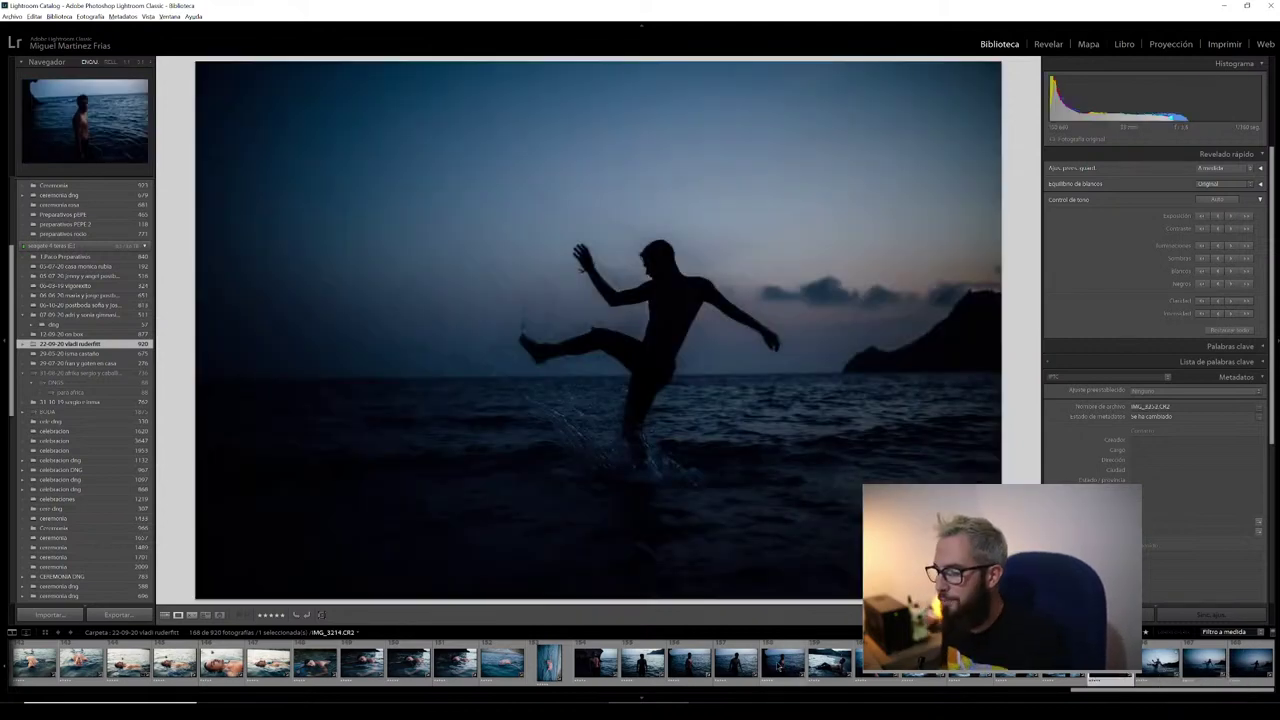
{"action": "scroll", "coordinate": [1108, 665], "scroll_direction": "up", "scroll_amount": 5}
{"action": "left_click", "coordinate": [668, 662]}
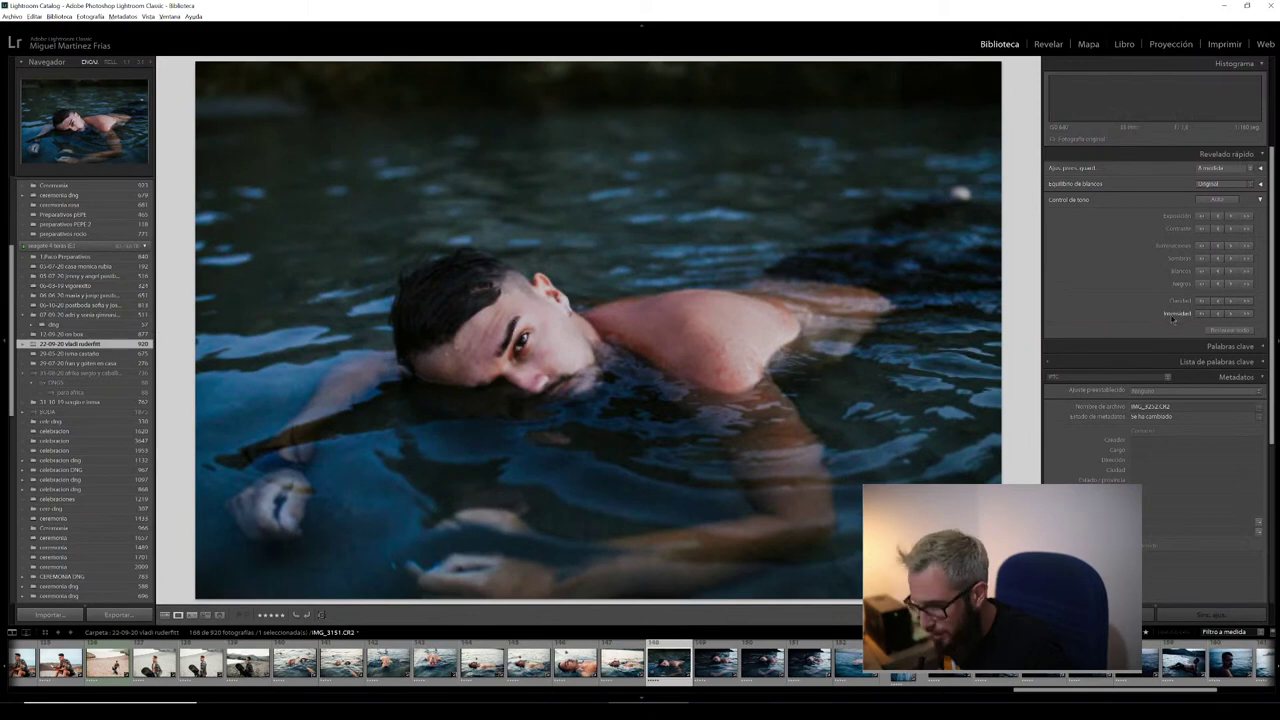
- Open IMG_3151.CR2 in Develop and nudge Exposure to about +2.54
{"action": "left_click", "coordinate": [1062, 48]}
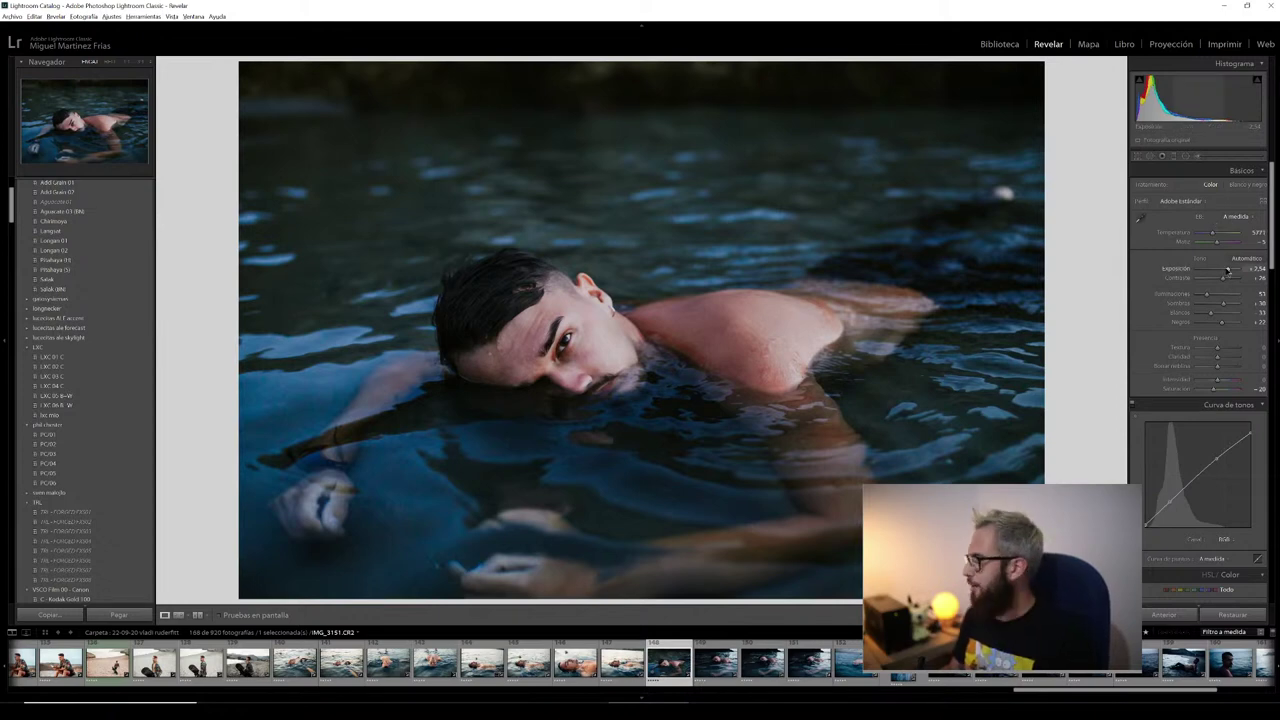
{"action": "left_click_drag", "start_coordinate": [1227, 270], "coordinate": [1224, 271]}
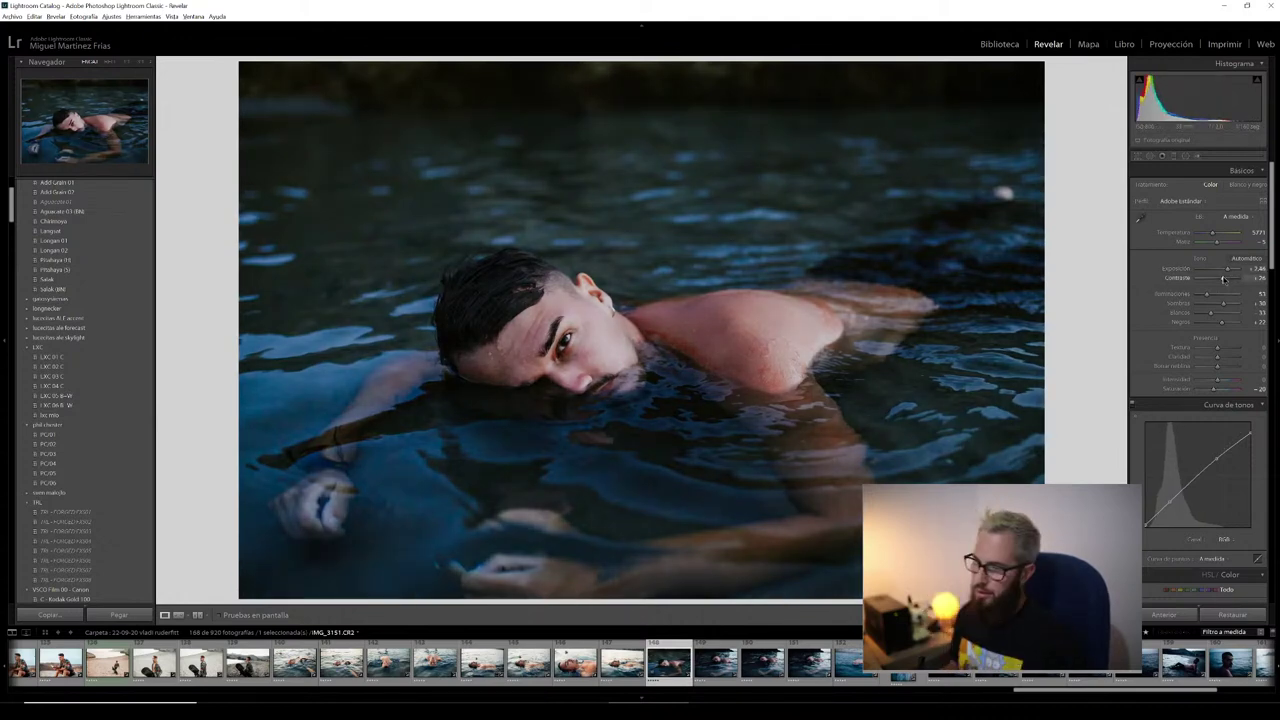
{"action": "left_click_drag", "start_coordinate": [1226, 278], "coordinate": [1227, 276]}
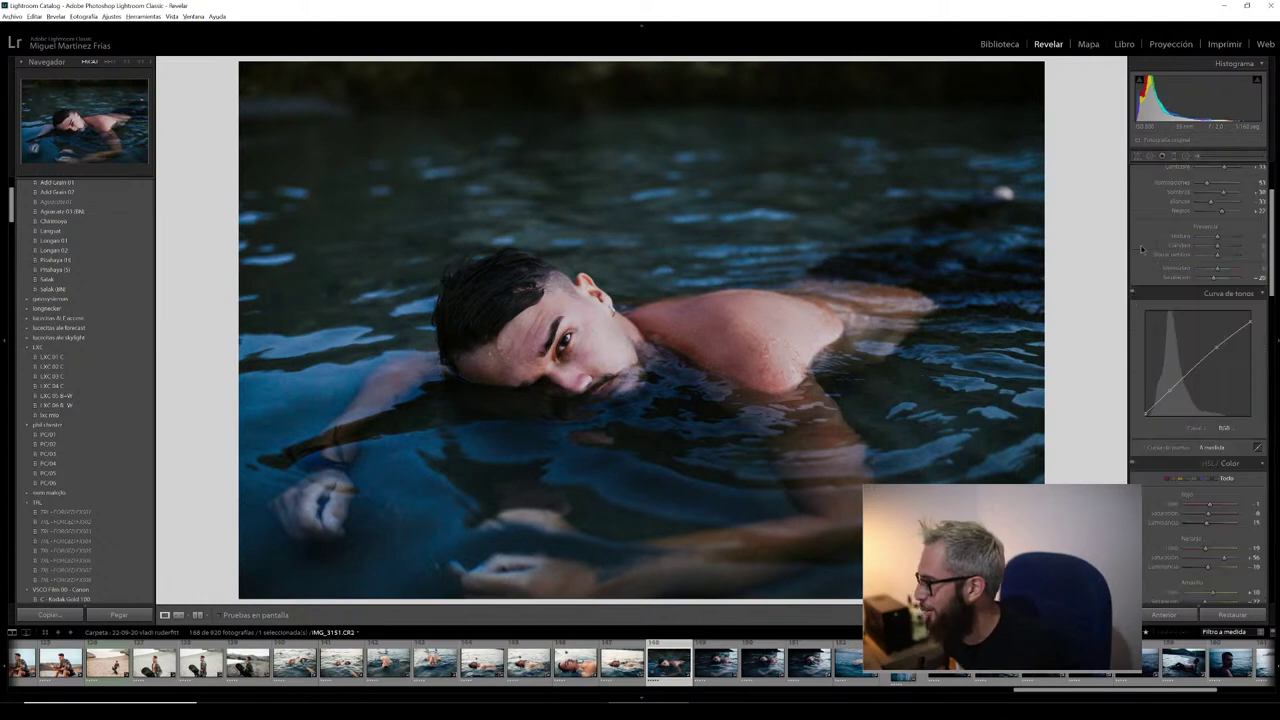
- Shift the Yellow Hue slider slightly in the HSL/Color panel
{"action": "scroll", "coordinate": [1139, 242], "scroll_direction": "down", "scroll_amount": 3}
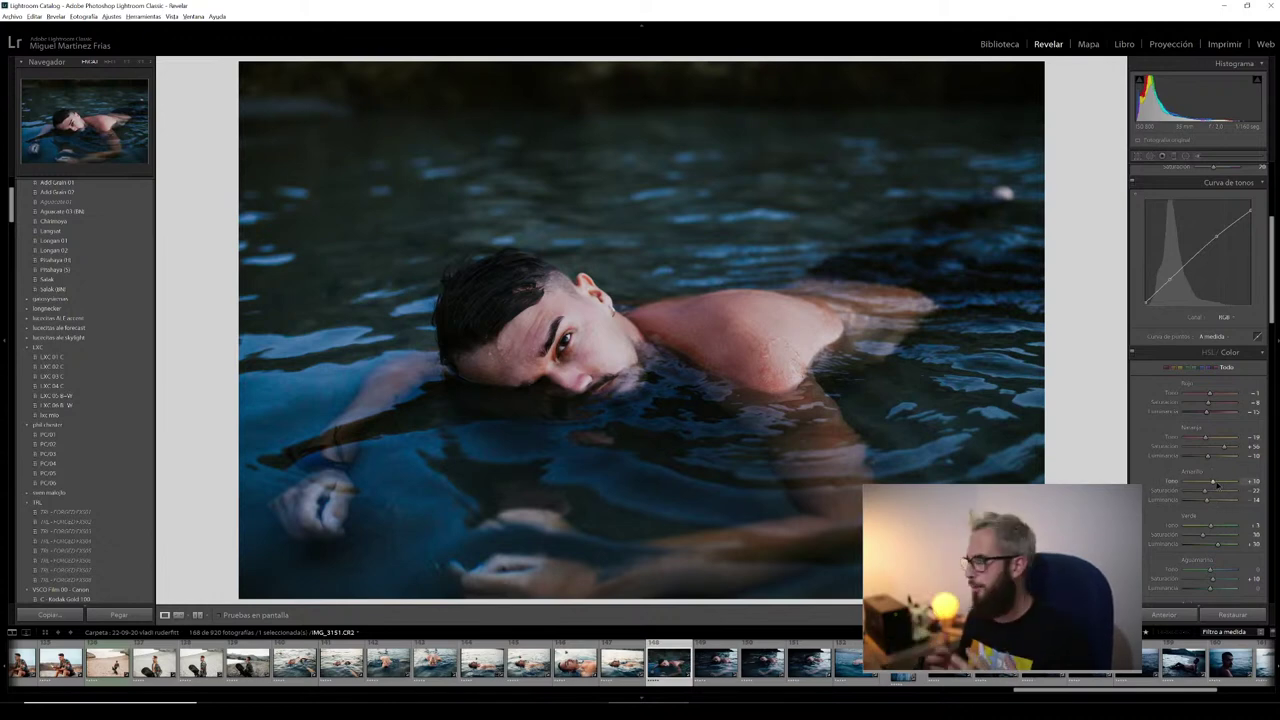
{"action": "left_click_drag", "start_coordinate": [1216, 484], "coordinate": [1209, 487]}
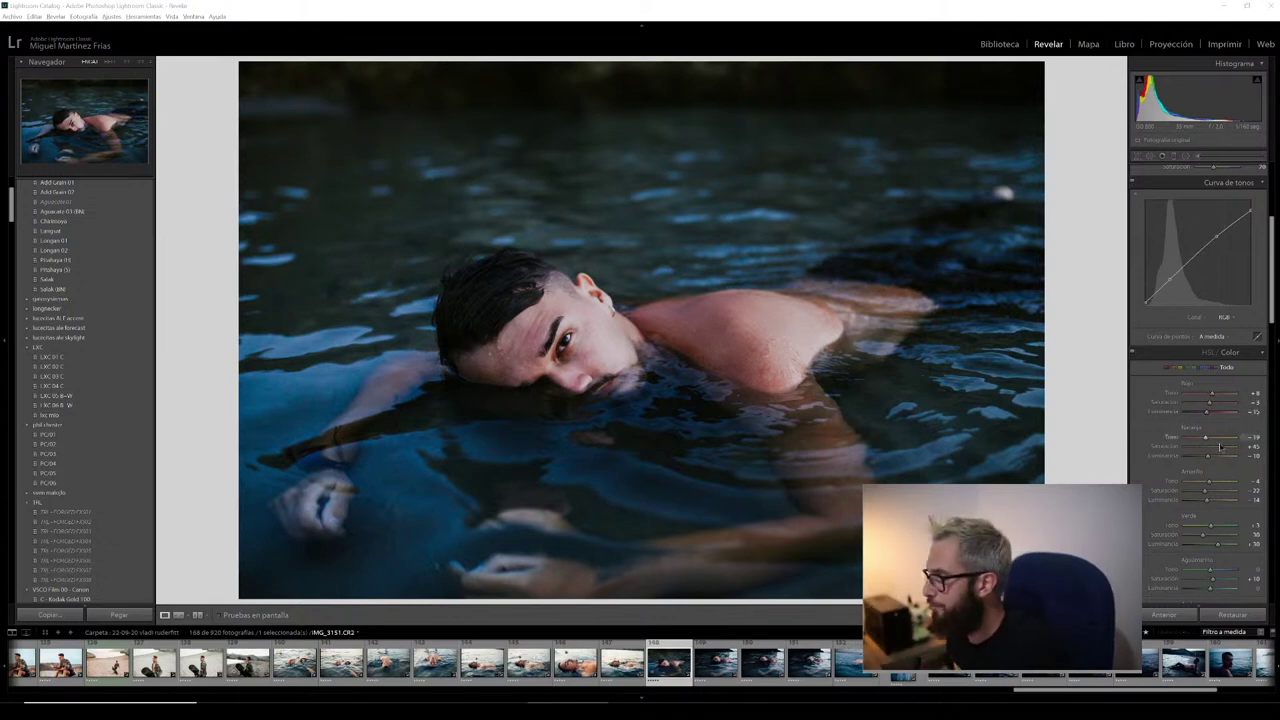
{"action": "scroll", "coordinate": [1220, 447], "scroll_direction": "up", "scroll_amount": 4}
{"action": "scroll", "coordinate": [1213, 322], "scroll_direction": "down", "scroll_amount": 6}
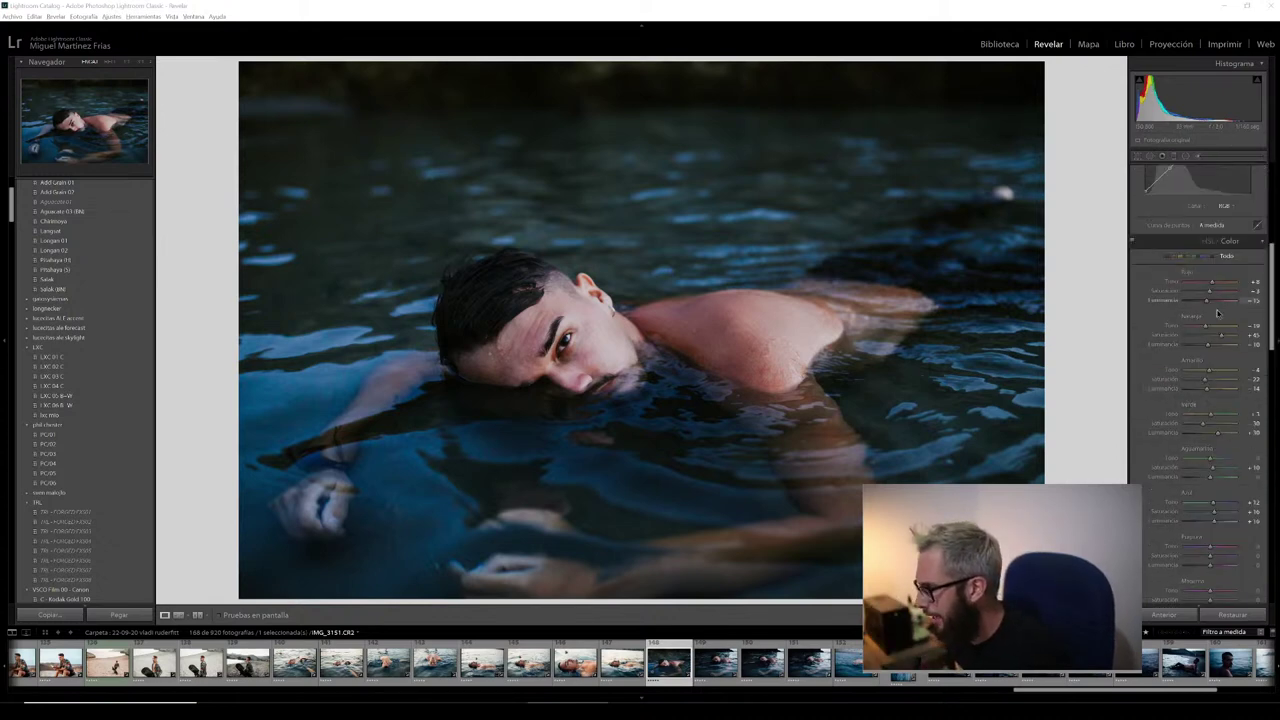